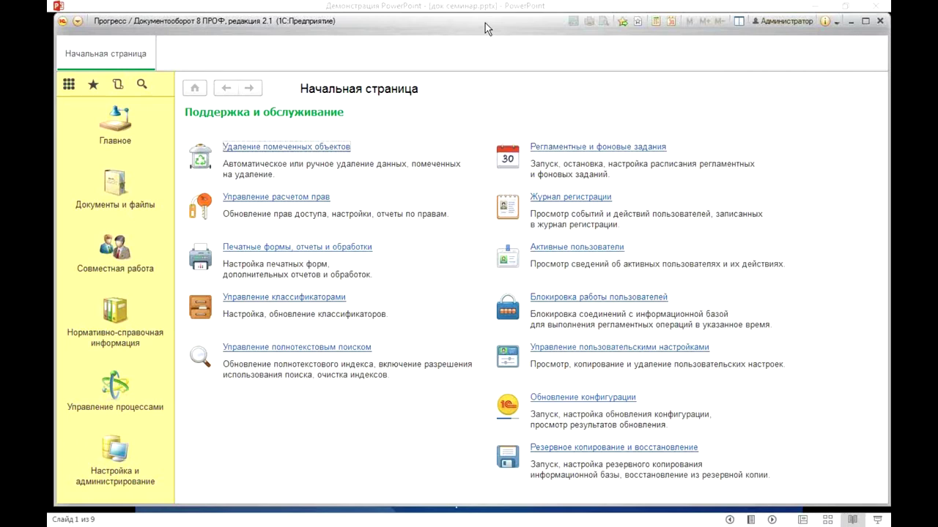
# Advance the presentation to slide 2, switch to 1С:Документооборот and maximize its window.
pyautogui.press('Right')
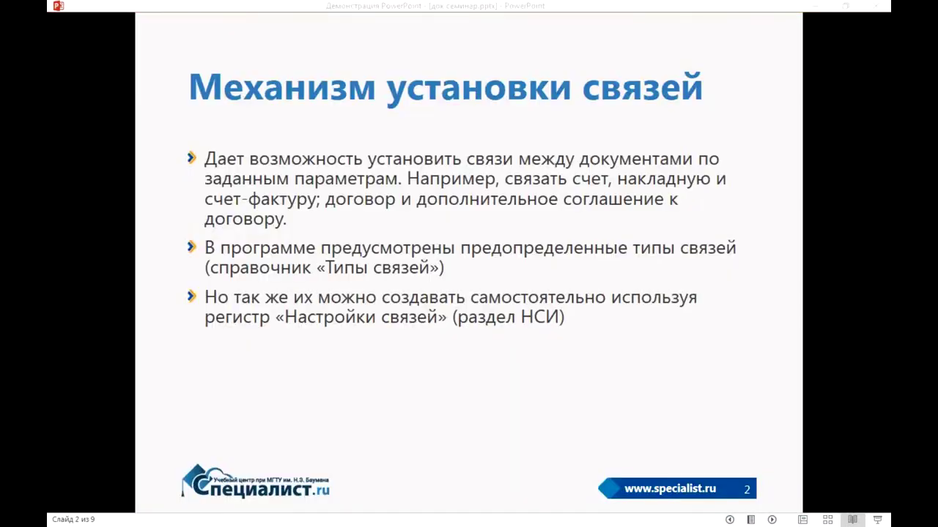
pyautogui.hotkey('alt', 'Tab')
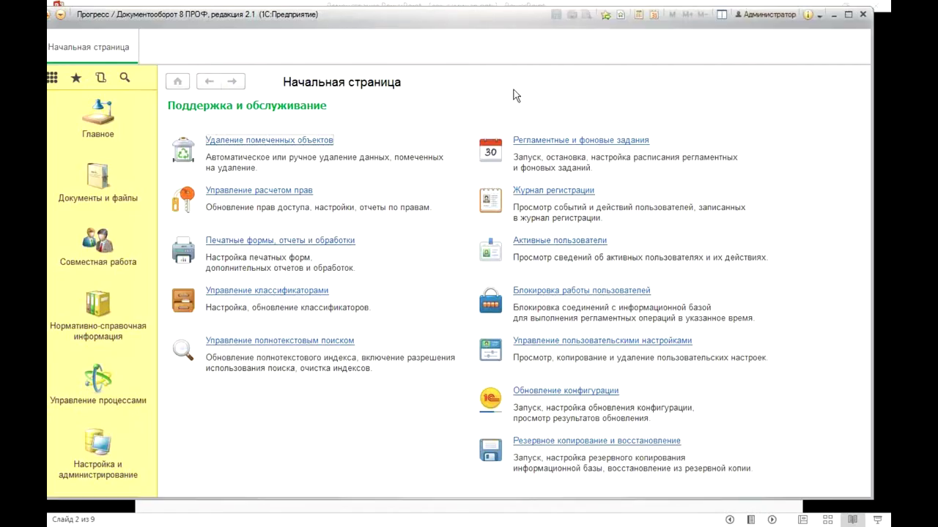
pyautogui.click(847, 14)
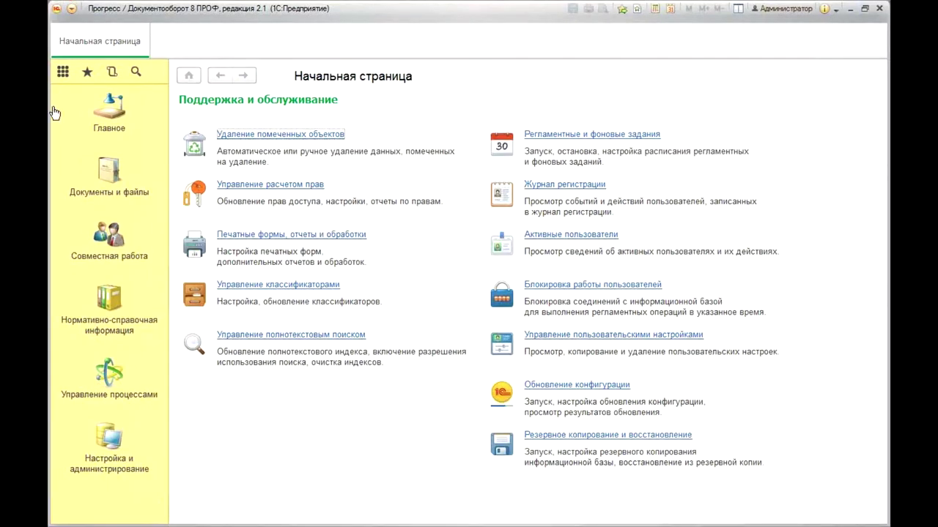
# Open the incoming document "Запрос из ИФНС" from the list of incoming documents.
pyautogui.click(117, 197)
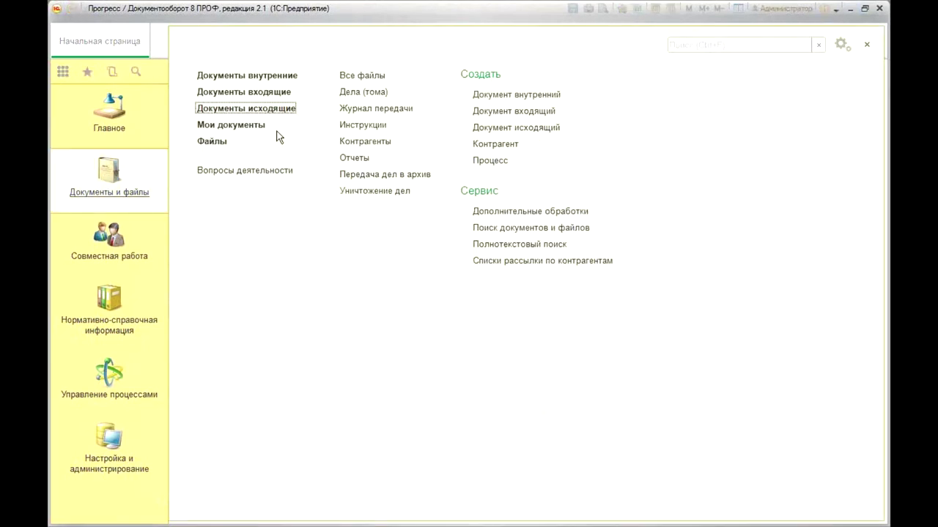
pyautogui.click(245, 93)
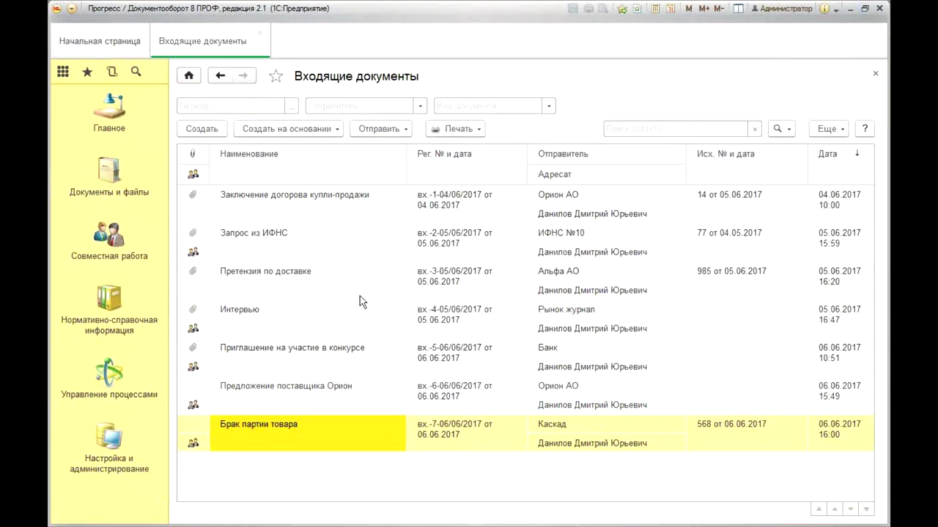
pyautogui.doubleClick(452, 249)
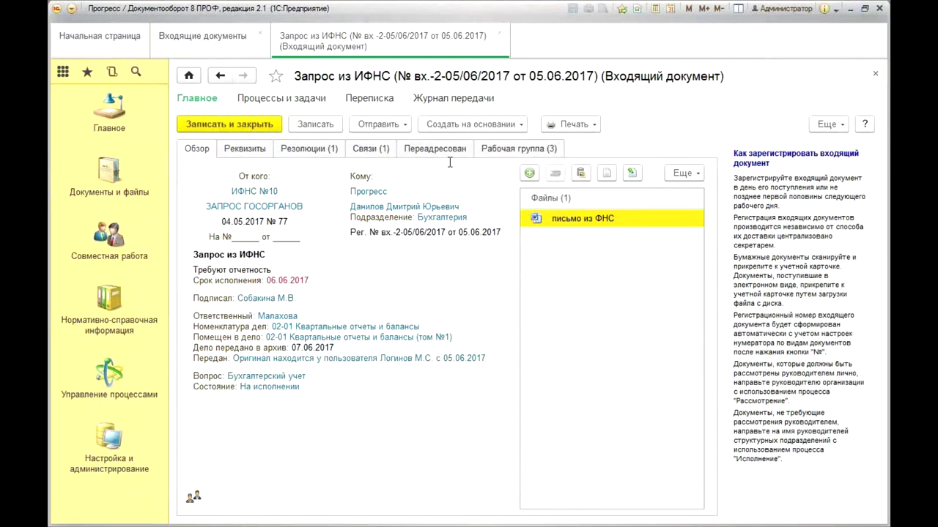
# Preview an outgoing document created from "Запрос из ИФНС" with the "Пустой" template, closing its form without saving.
pyautogui.click(481, 126)
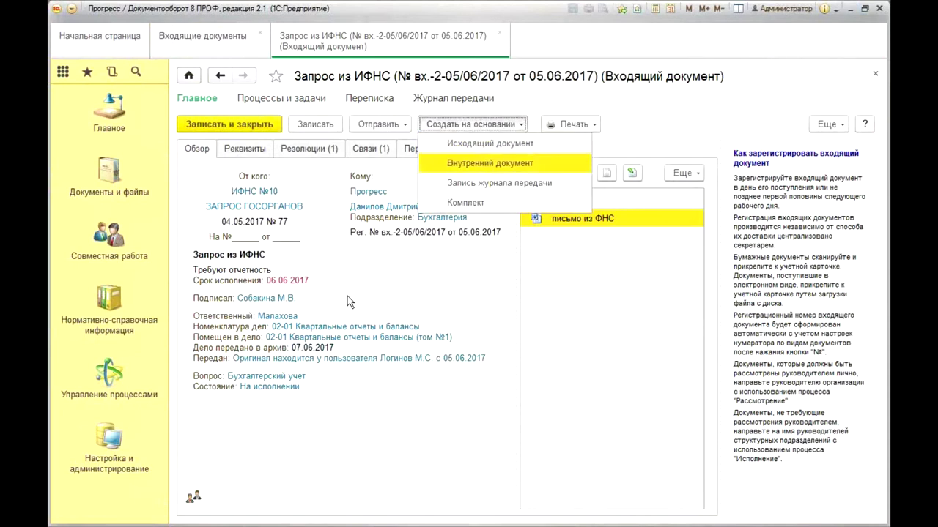
pyautogui.click(539, 142)
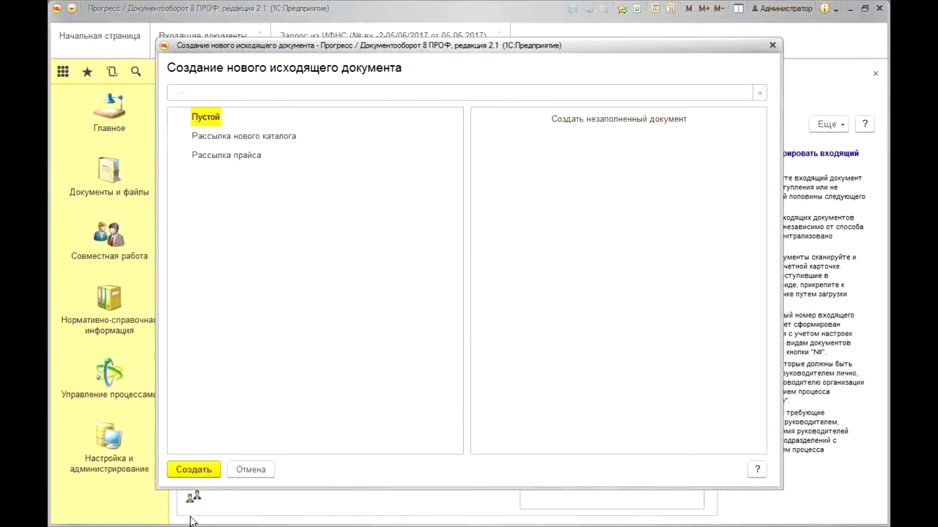
pyautogui.click(193, 469)
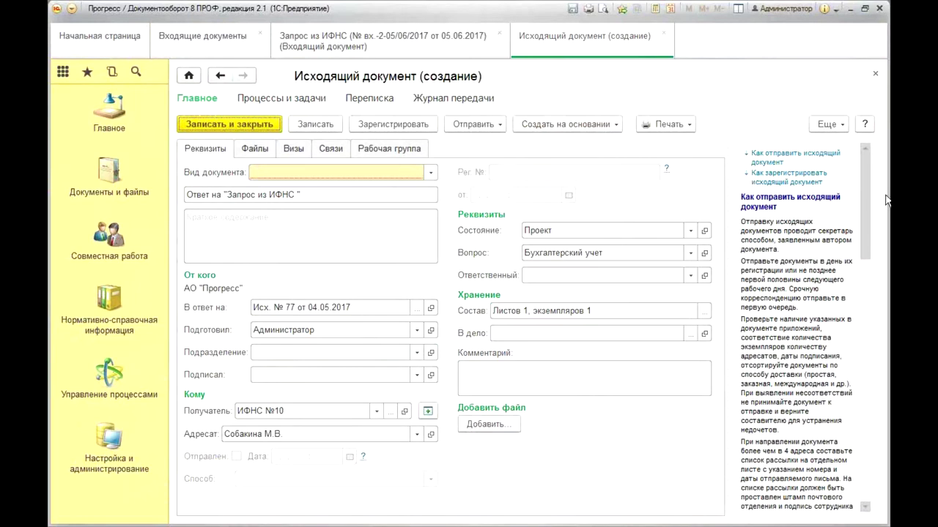
pyautogui.click(874, 73)
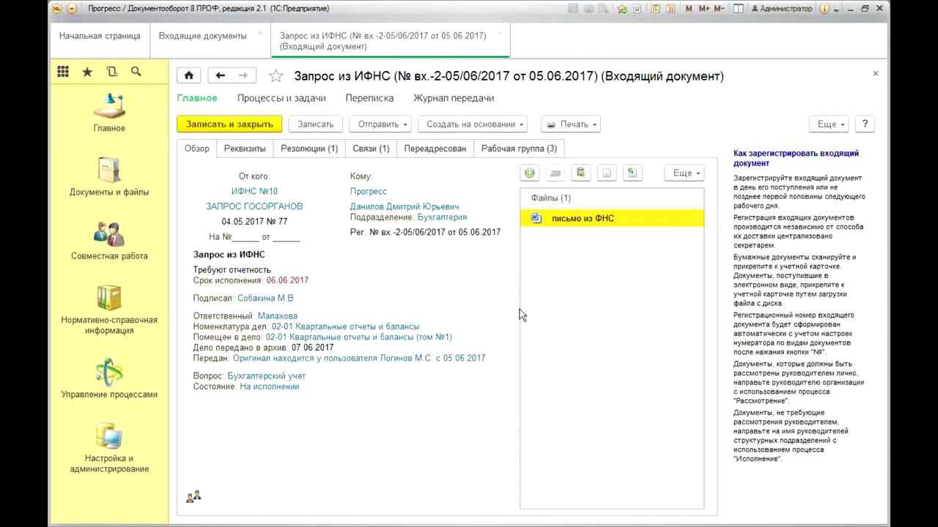
# Examine the links of "Запрос из ИФНС" and its link structure report, closing both the report and the document.
pyautogui.click(371, 151)
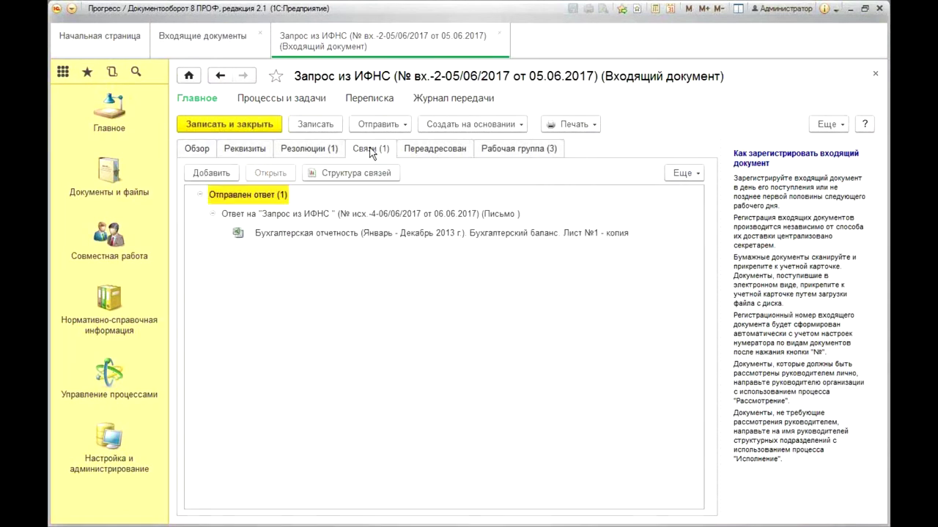
pyautogui.click(286, 216)
pyautogui.click(240, 231)
pyautogui.click(345, 173)
pyautogui.click(345, 180)
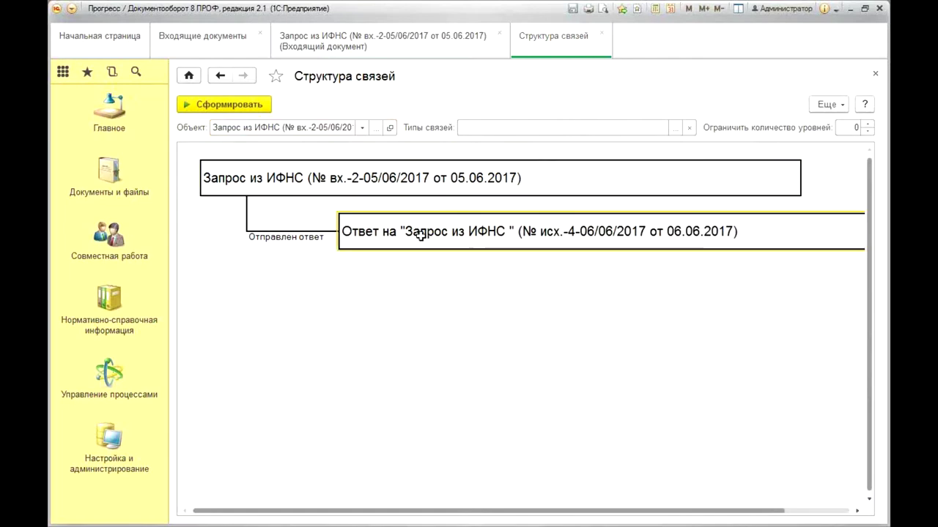
pyautogui.click(875, 73)
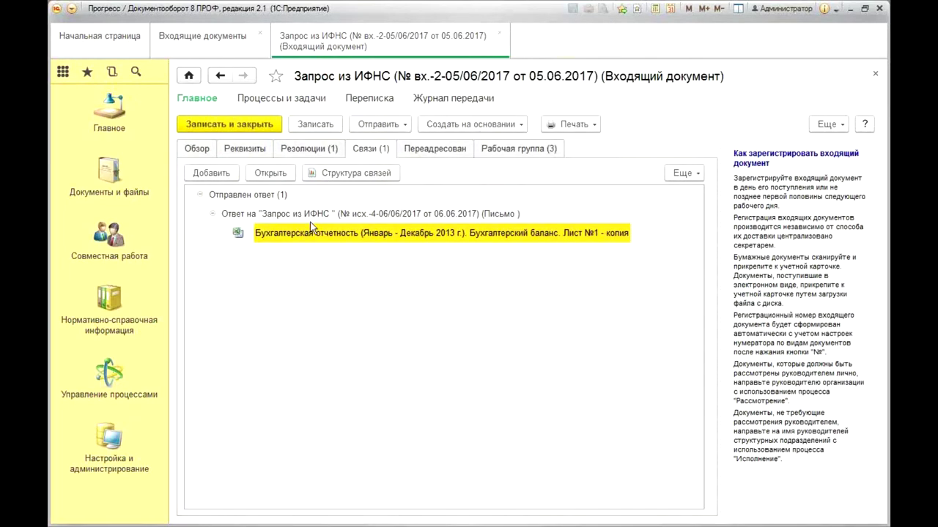
pyautogui.click(875, 73)
# Open the outgoing document "Ответ на "Запрос из ИФНС"" from the list of outgoing documents.
pyautogui.click(104, 182)
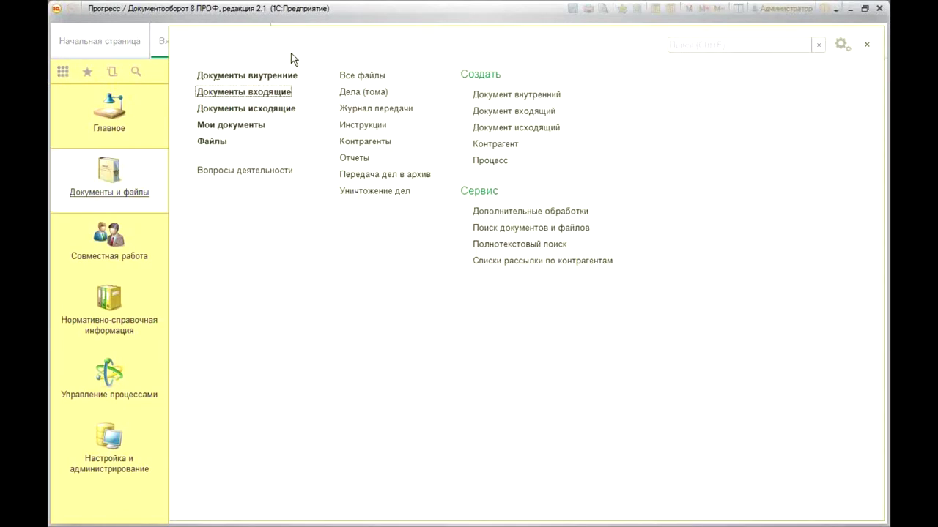
pyautogui.click(259, 108)
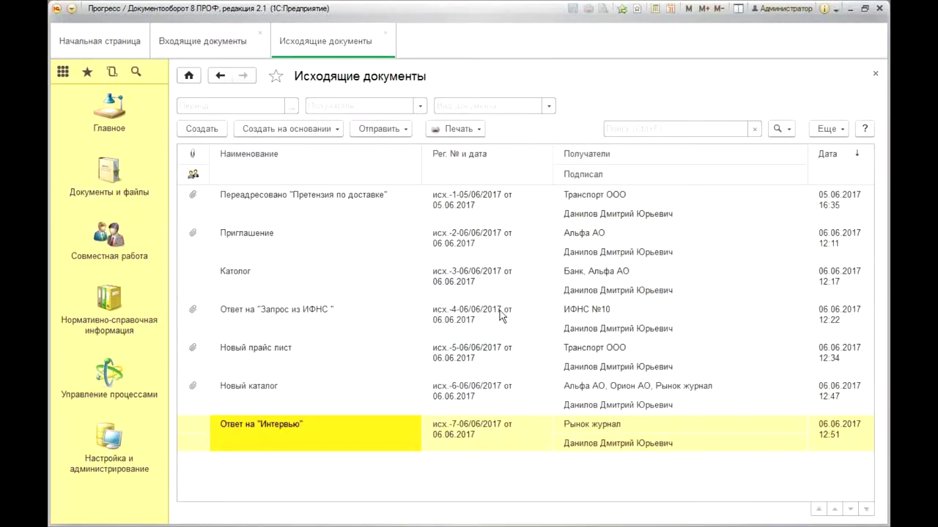
pyautogui.doubleClick(353, 322)
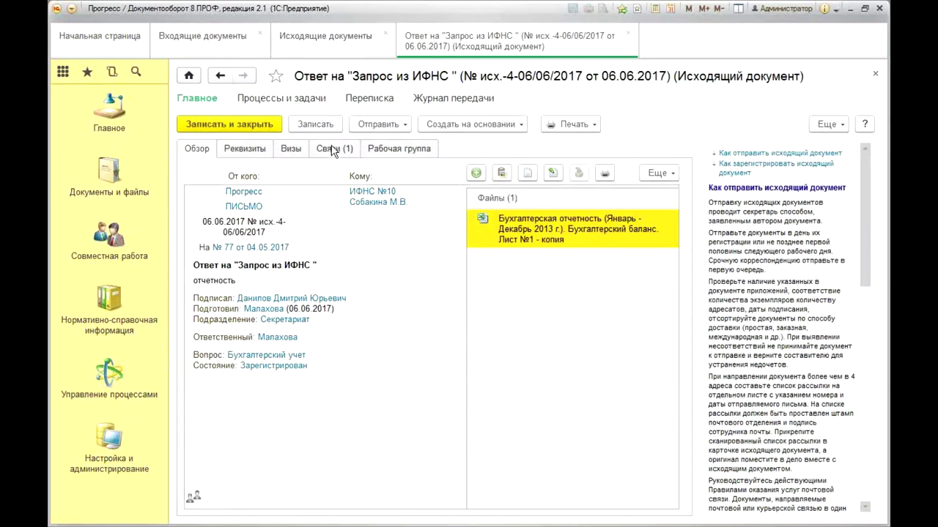
# Examine the link structure of the outgoing reply, closing the report, the document and both document lists.
pyautogui.click(334, 149)
pyautogui.click(344, 175)
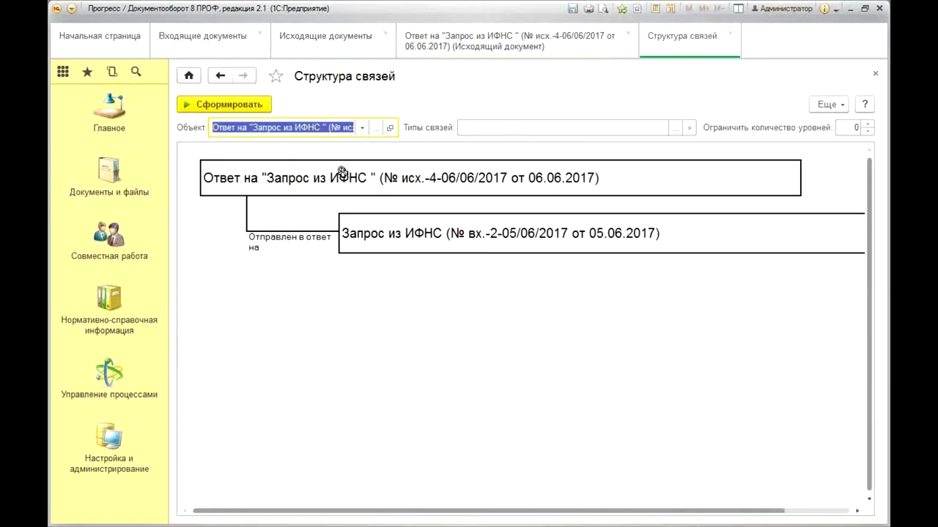
pyautogui.click(429, 247)
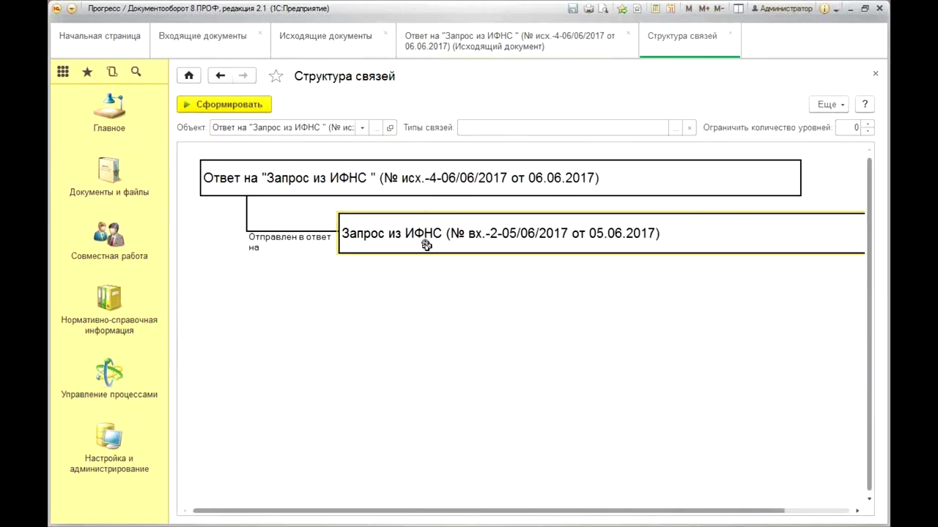
pyautogui.click(353, 184)
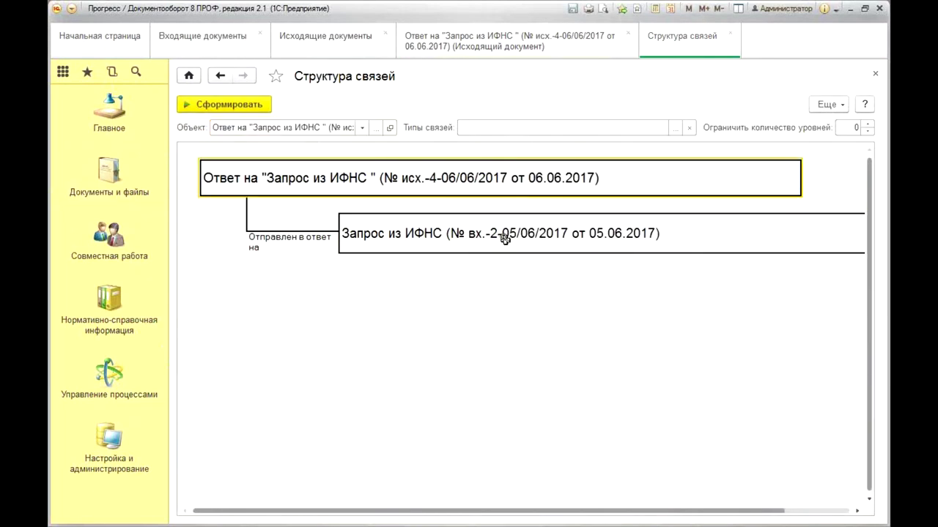
pyautogui.click(876, 74)
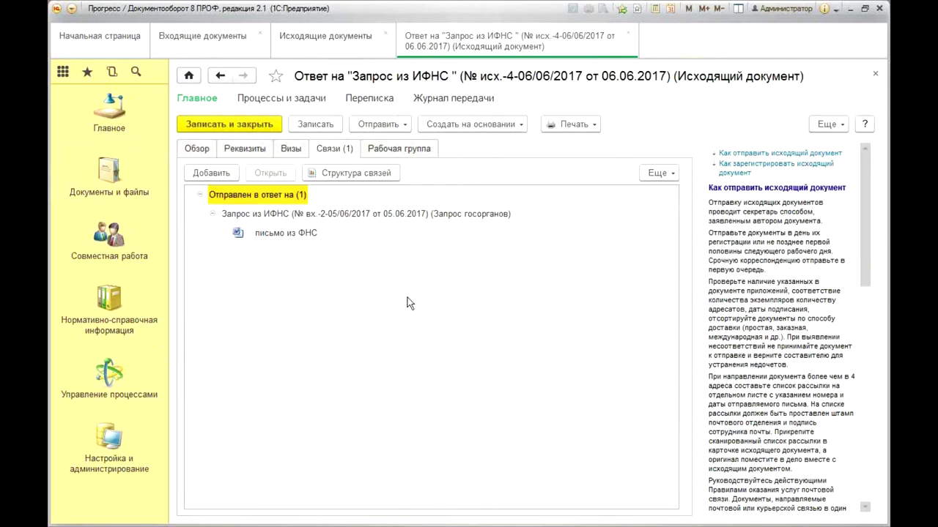
pyautogui.click(874, 75)
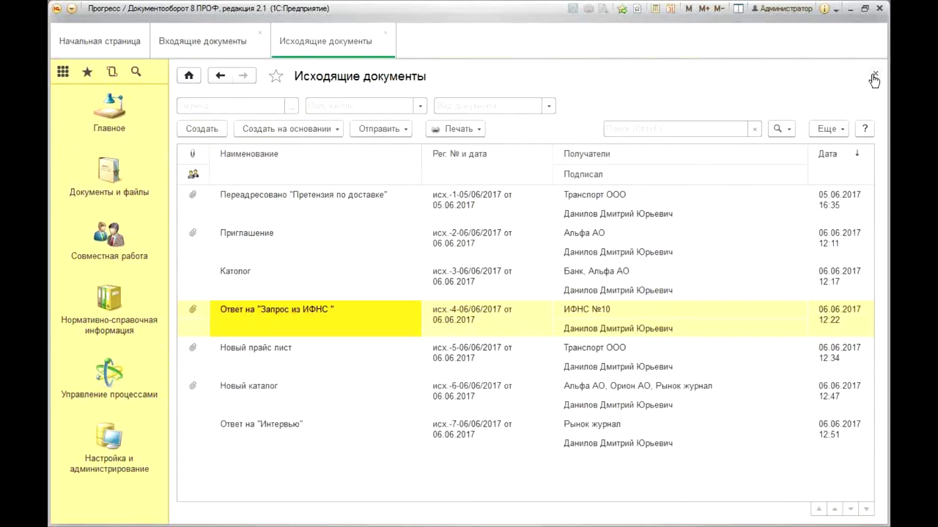
pyautogui.click(386, 32)
pyautogui.click(261, 33)
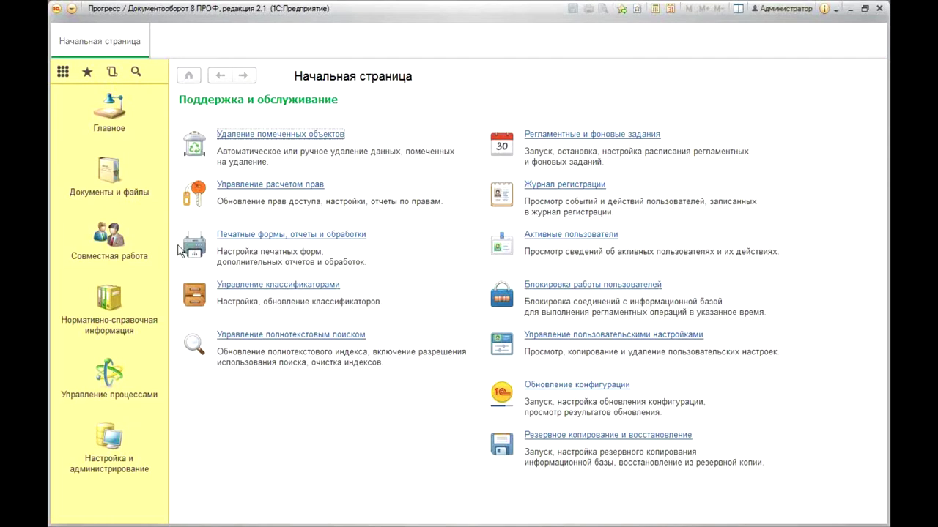
# Review the "Типы связей" directory and the card of the "Делает недействующим" link type, closing both.
pyautogui.click(126, 328)
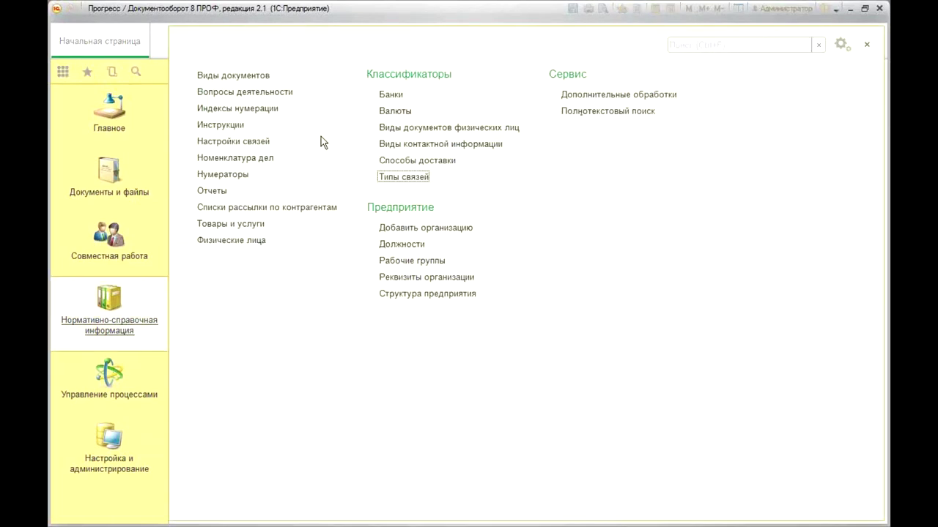
pyautogui.click(402, 177)
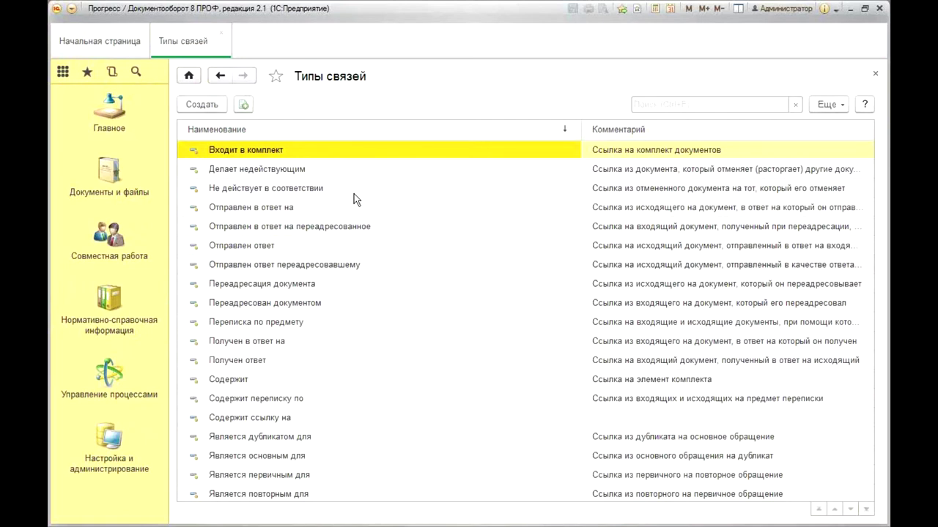
pyautogui.doubleClick(367, 170)
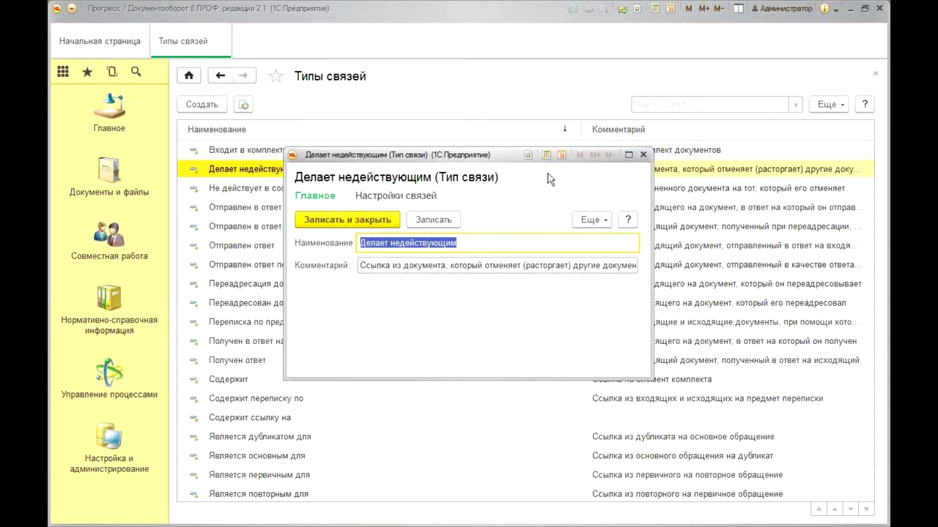
pyautogui.click(642, 155)
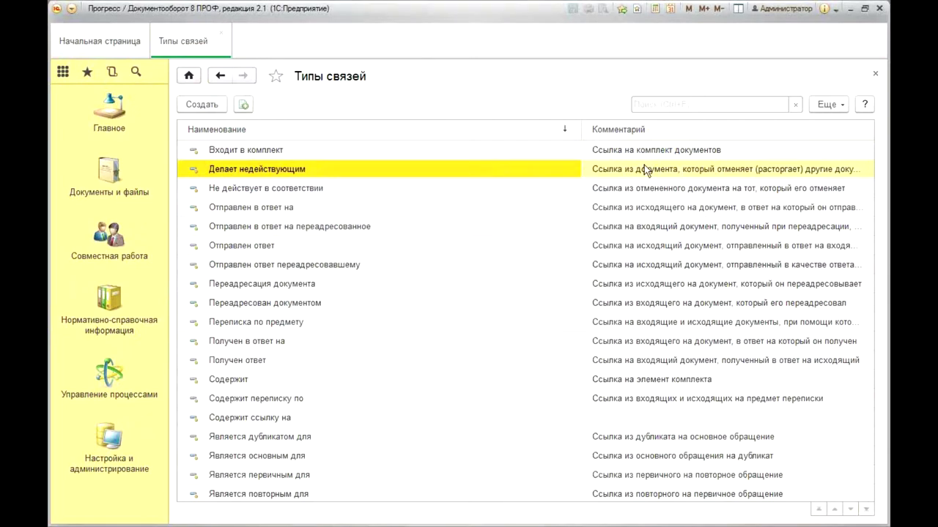
pyautogui.click(222, 35)
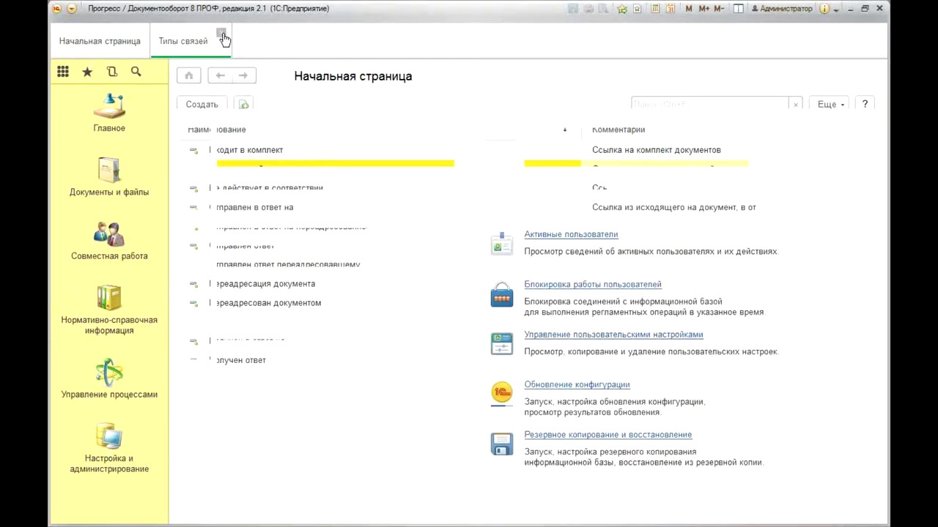
# Open the "Настройки связей" register in the reference information section.
pyautogui.click(115, 317)
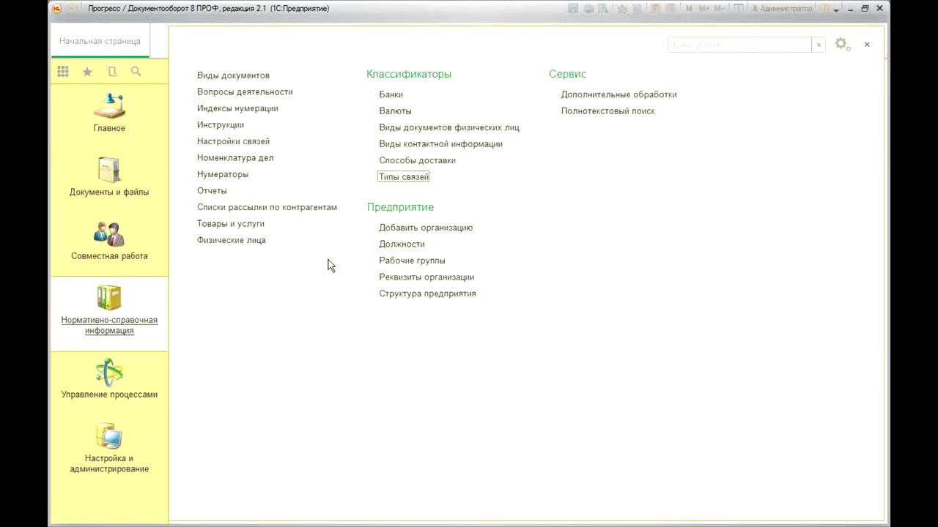
pyautogui.click(245, 141)
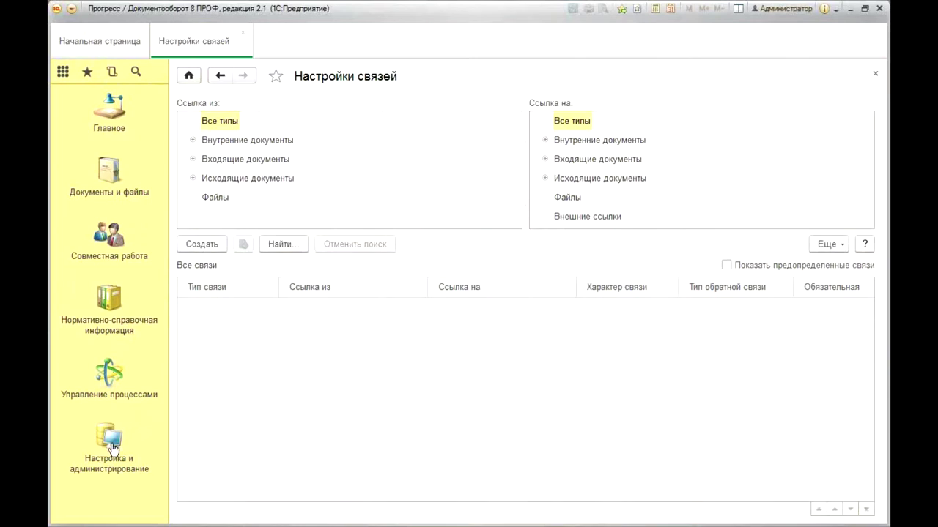
# Open the access rights settings within the program settings.
pyautogui.click(114, 106)
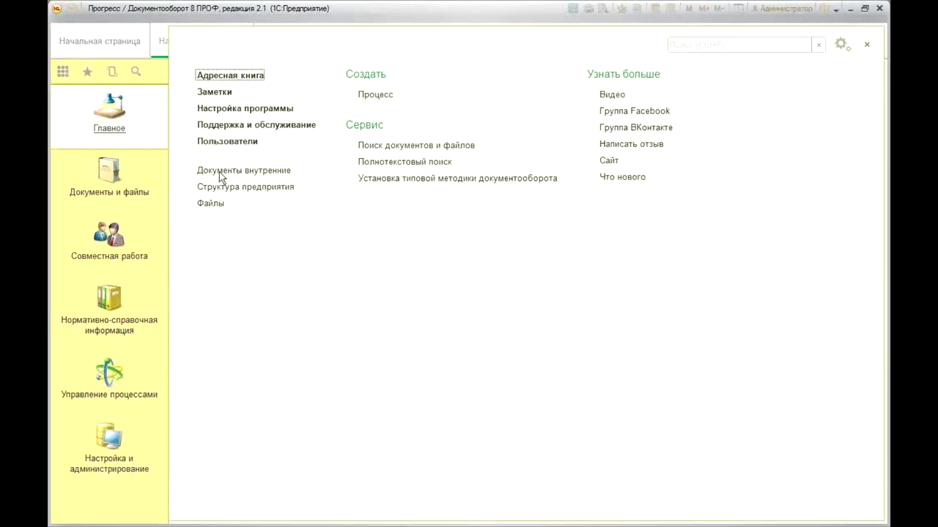
pyautogui.click(268, 126)
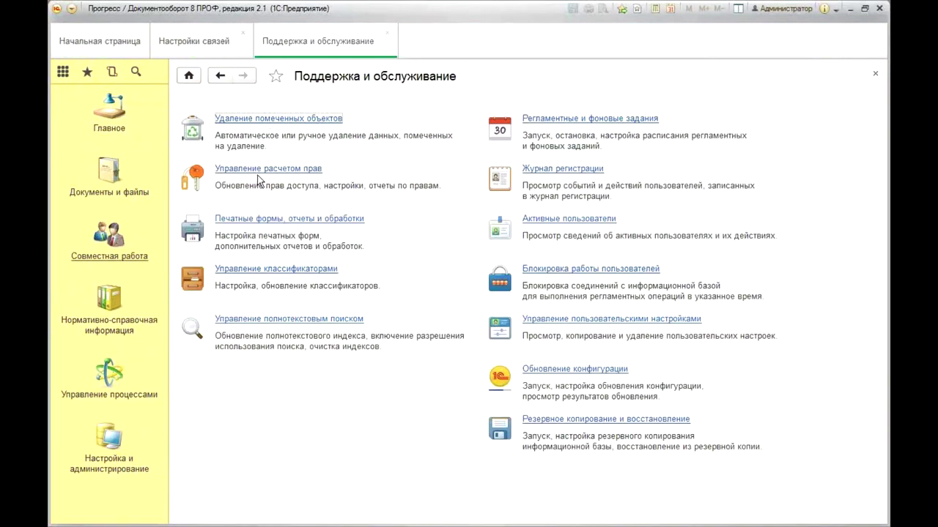
pyautogui.click(117, 119)
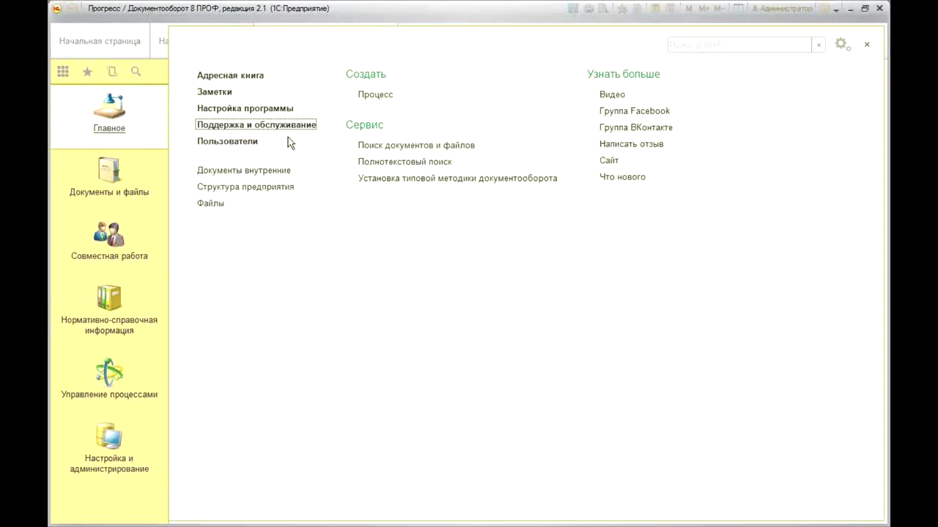
pyautogui.click(268, 110)
pyautogui.click(246, 175)
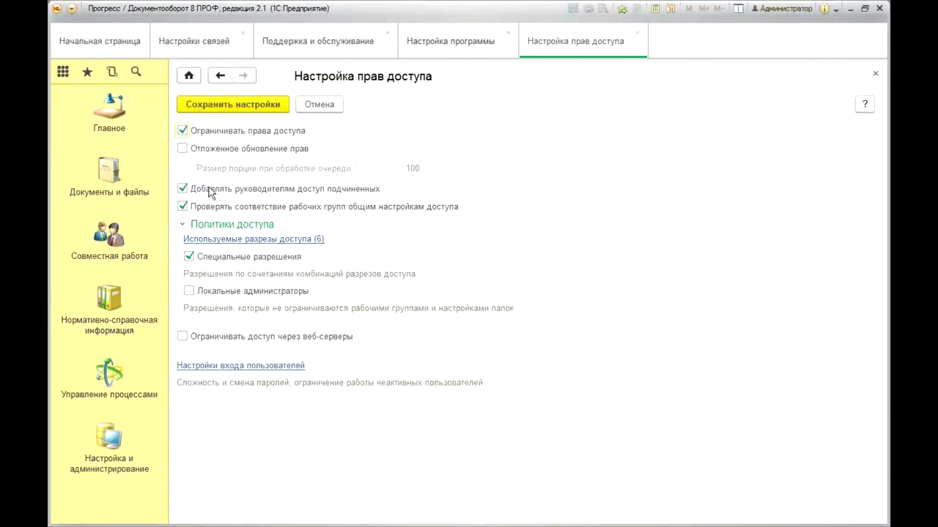
# Disable special permissions with their exceptions deleted, work group checking, managers' access to subordinates' data and access rights restriction, saving the settings.
pyautogui.click(188, 256)
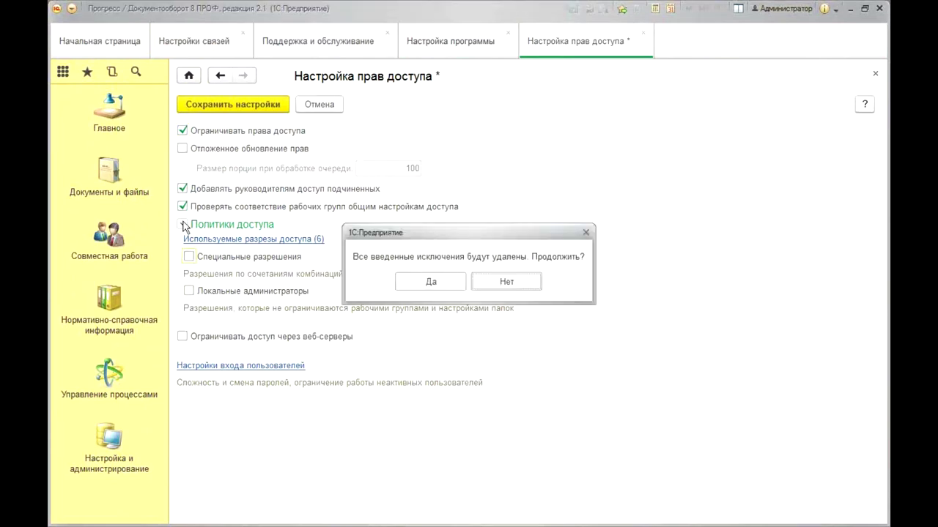
pyautogui.click(414, 287)
pyautogui.click(183, 207)
pyautogui.click(182, 189)
pyautogui.click(182, 131)
pyautogui.click(245, 109)
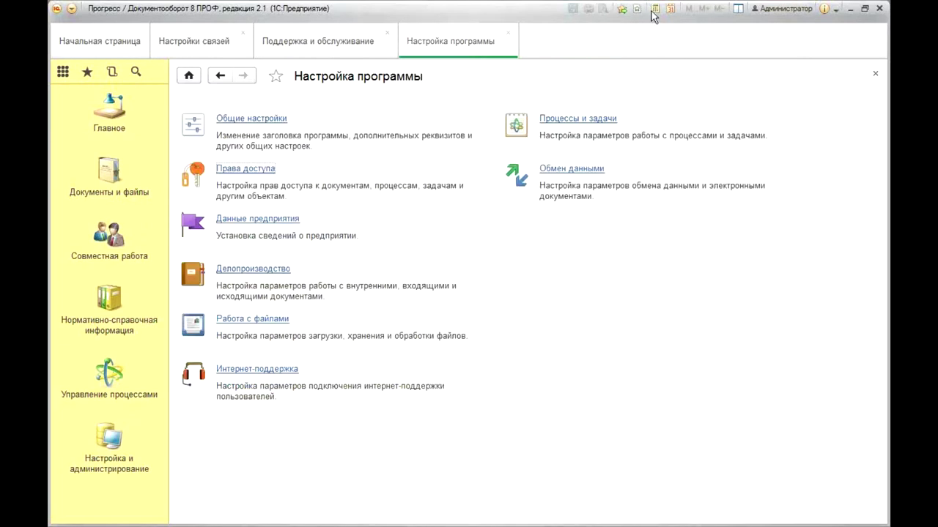
# Close the program settings and support pages and show the predefined links in the "Настройки связей" register.
pyautogui.click(507, 33)
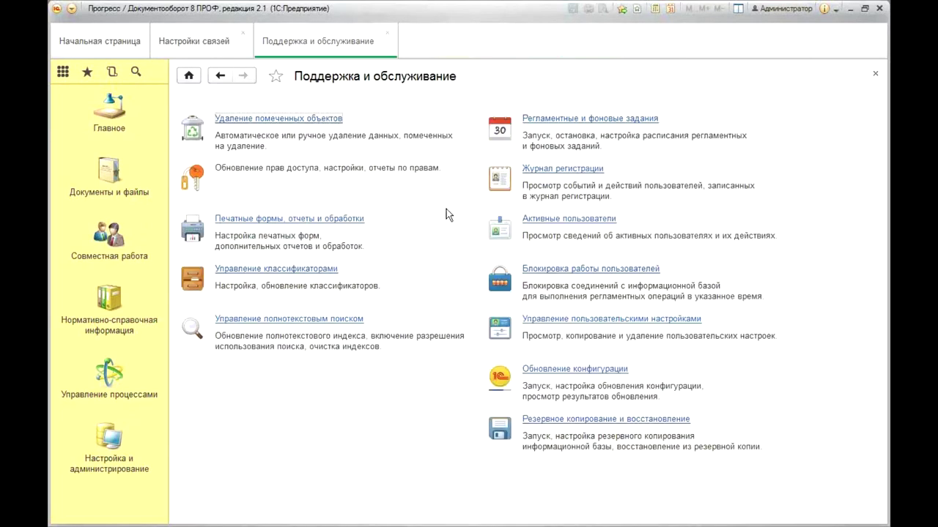
pyautogui.click(388, 33)
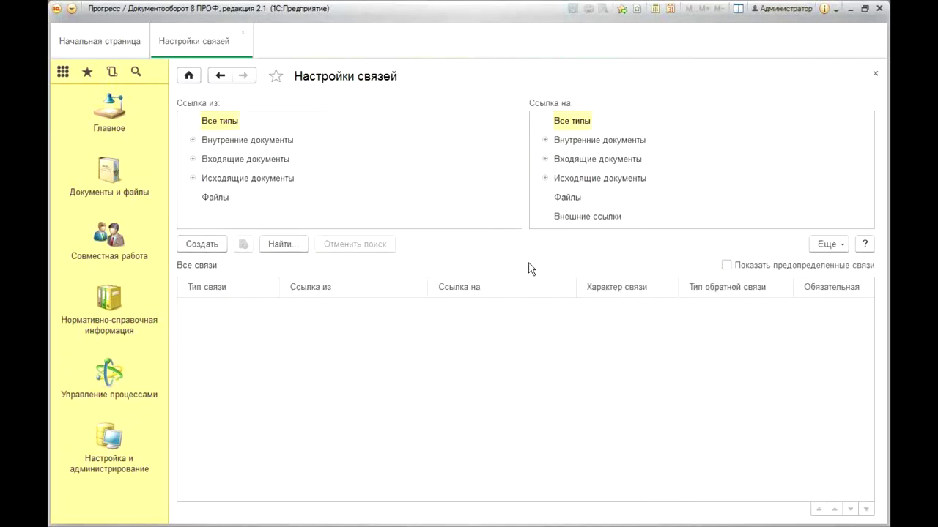
pyautogui.click(113, 326)
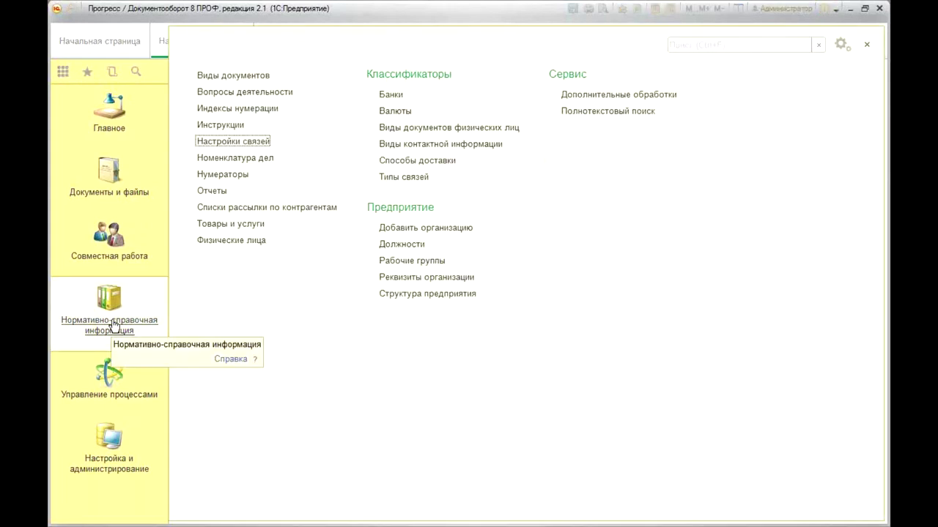
pyautogui.click(235, 142)
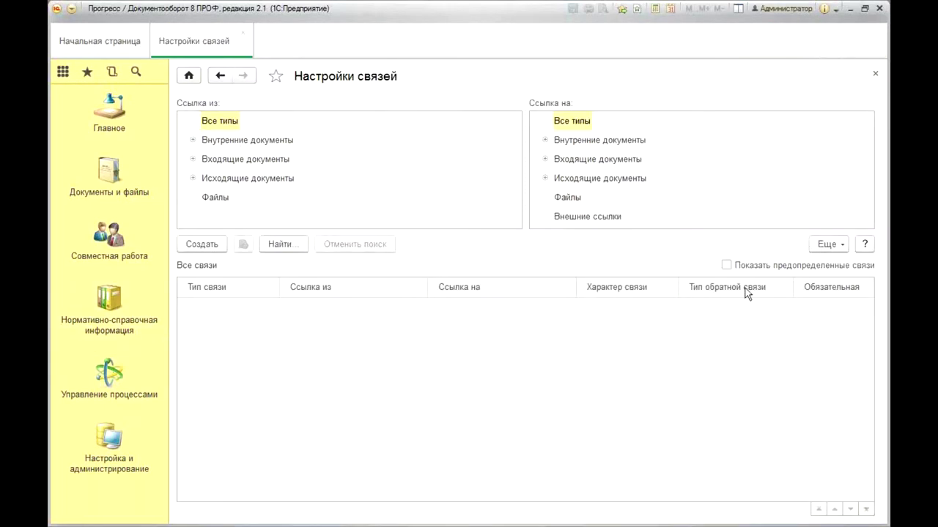
pyautogui.click(726, 266)
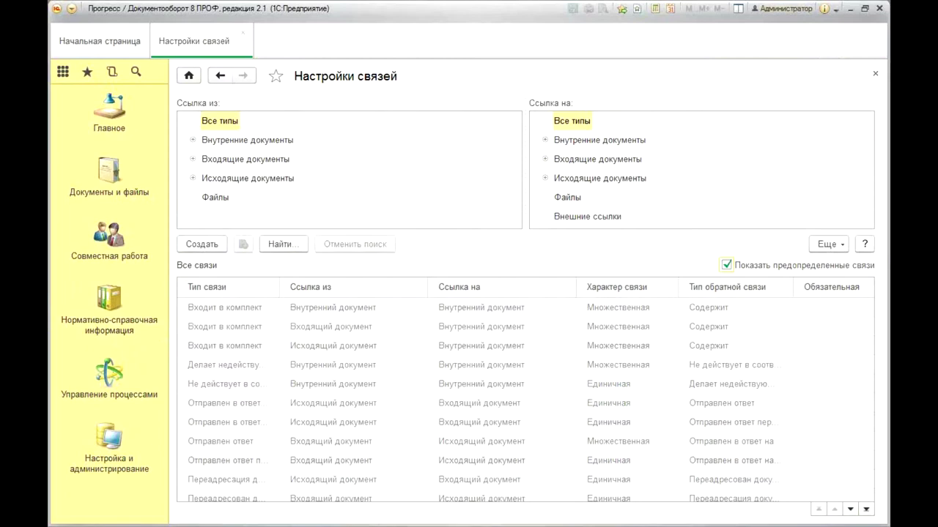
# Switch to PowerPoint, view the slides up to the predefined link setting example, and return to 1С:Документооборот.
pyautogui.hotkey('alt', 'Tab')
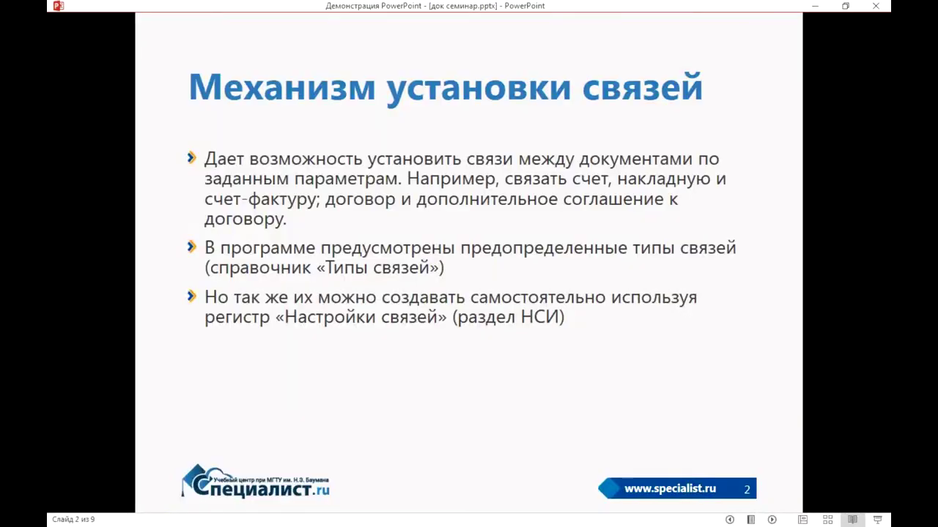
pyautogui.click(771, 519)
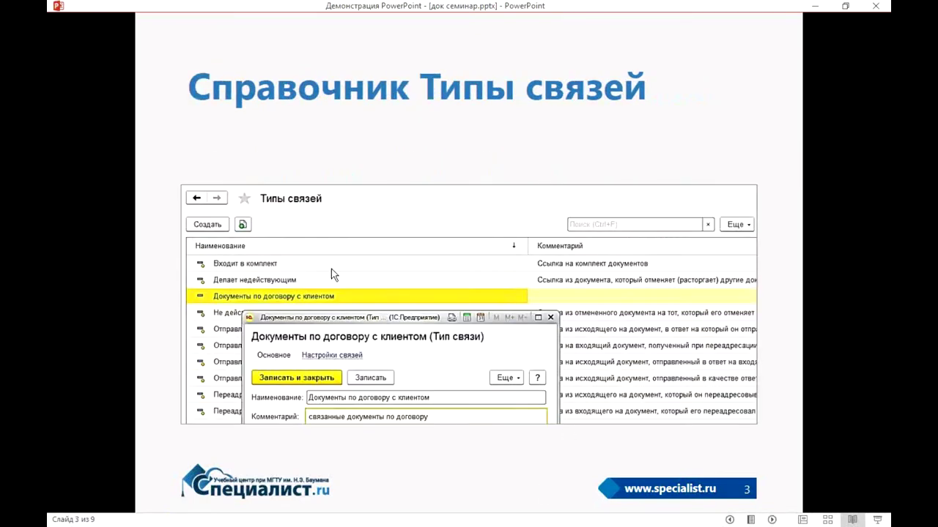
pyautogui.click(771, 519)
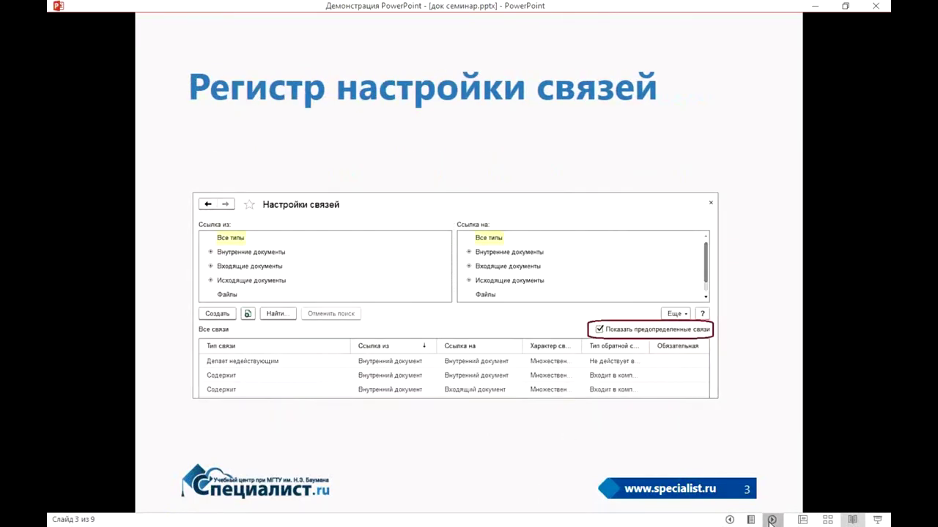
pyautogui.click(771, 519)
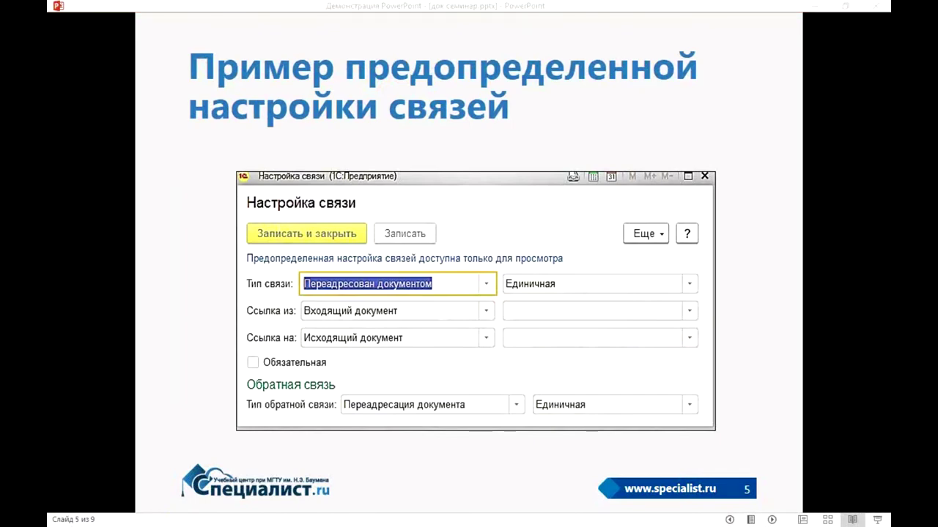
pyautogui.hotkey('alt', 'Tab')
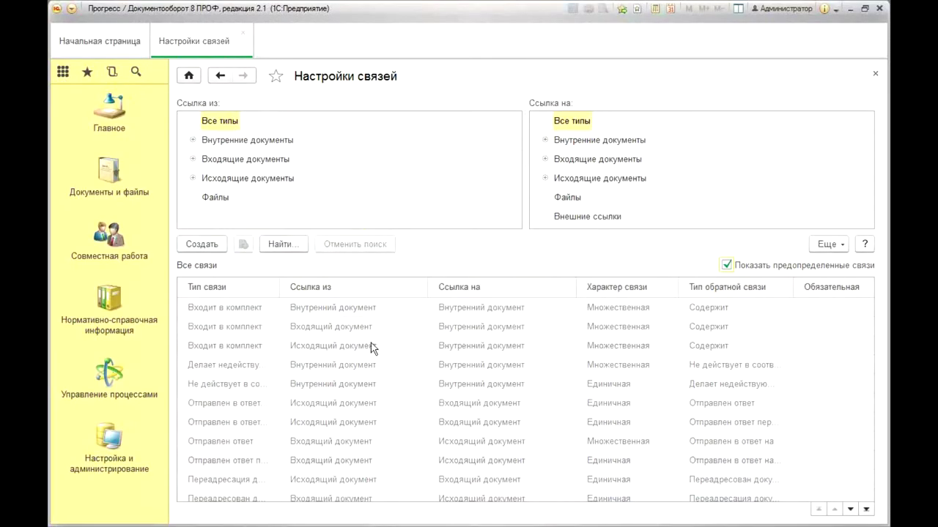
# Review the predefined link settings "Содержит переписку по" and "Является основным для" between incoming documents, closing both cards.
pyautogui.click(476, 348)
pyautogui.scroll(-5, 458, 420)
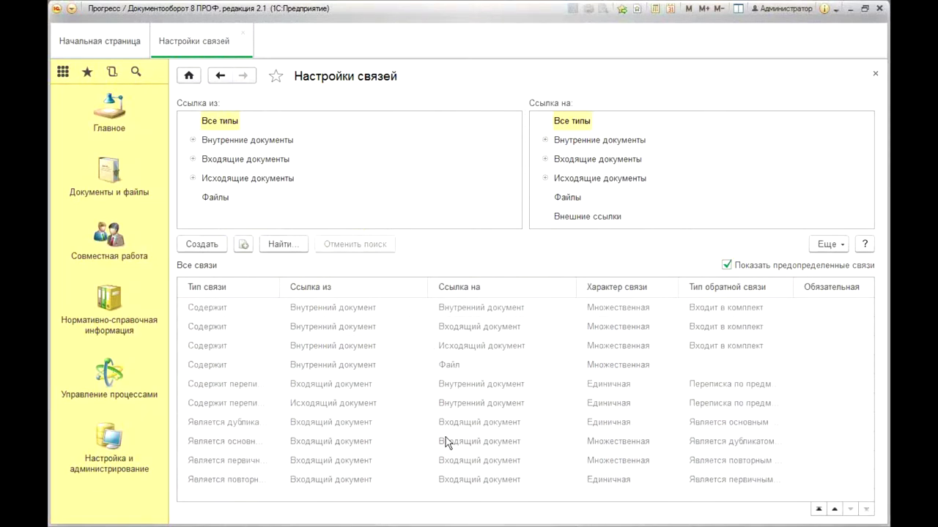
pyautogui.click(657, 386)
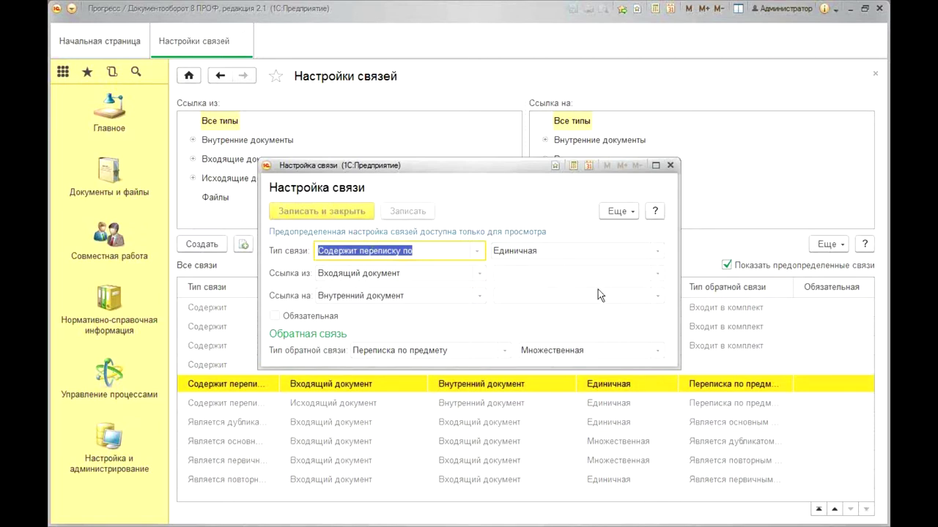
pyautogui.click(669, 167)
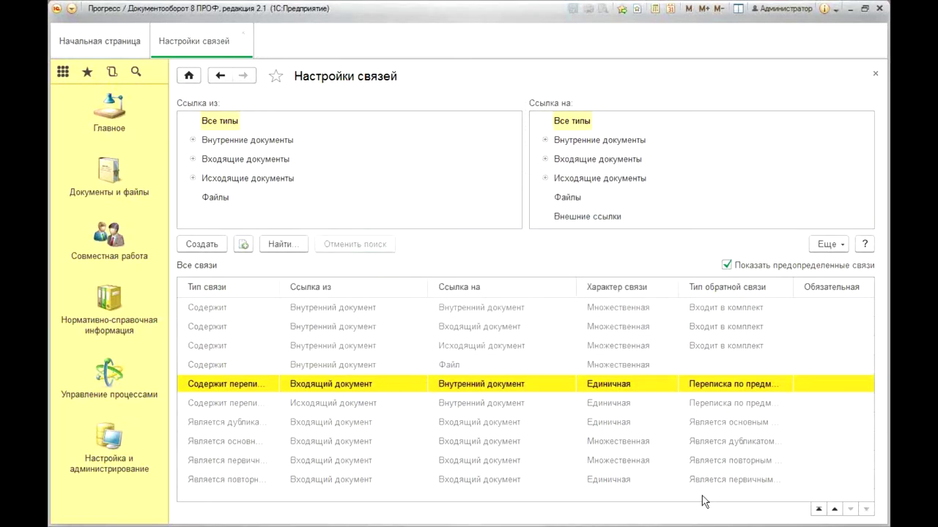
pyautogui.doubleClick(616, 446)
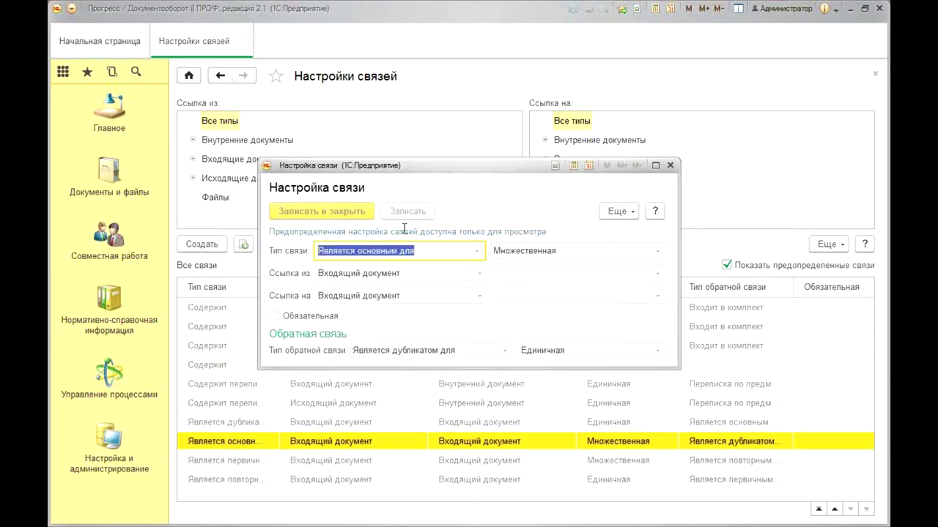
pyautogui.click(669, 165)
# Review the "Входит в комплект" link setting from outgoing to internal document, close it and select the list's first link.
pyautogui.scroll(1, 575, 432)
pyautogui.scroll(4, 575, 432)
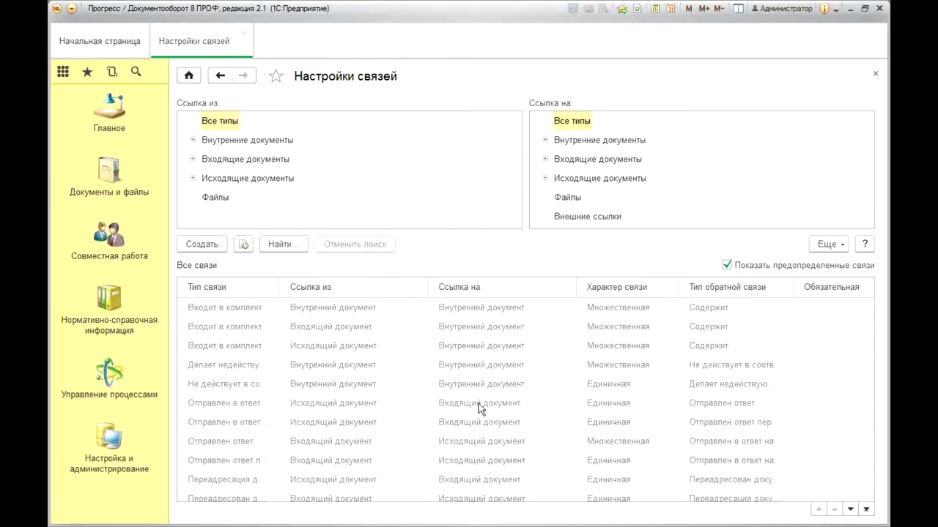
pyautogui.doubleClick(364, 344)
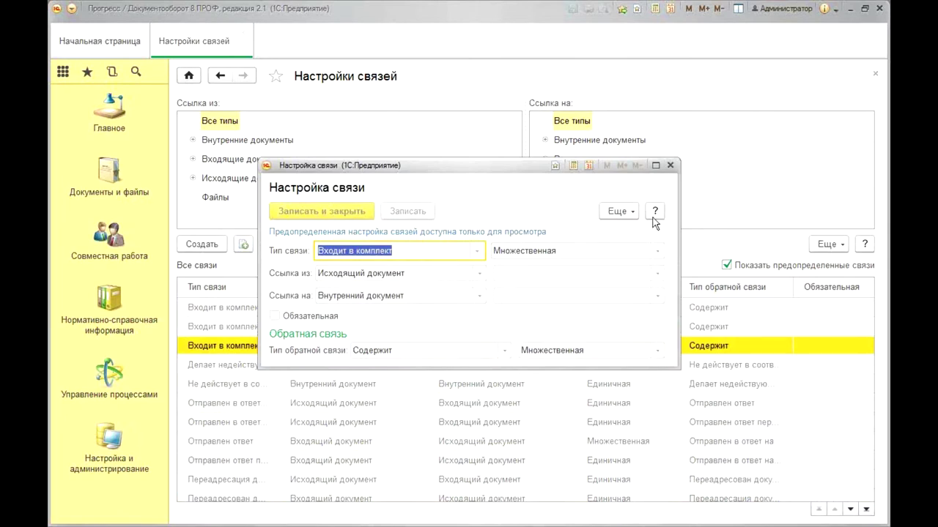
pyautogui.click(670, 165)
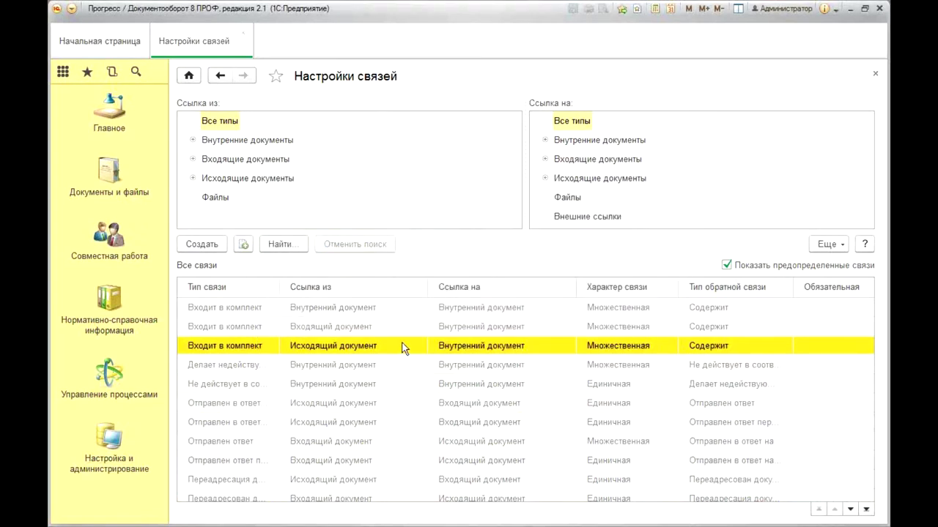
pyautogui.click(337, 307)
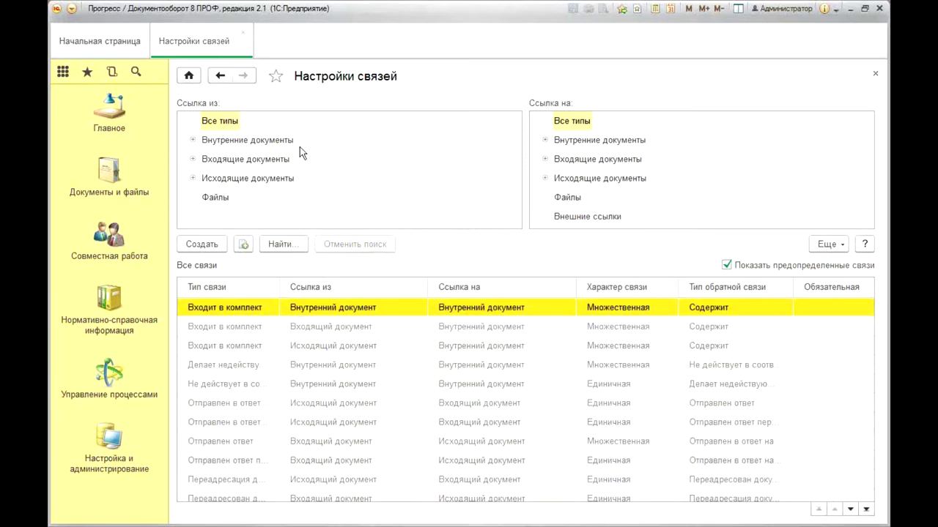
# Close the link settings register and open the internal document "Типовой договор с клиентом Альфа".
pyautogui.click(242, 34)
pyautogui.click(109, 180)
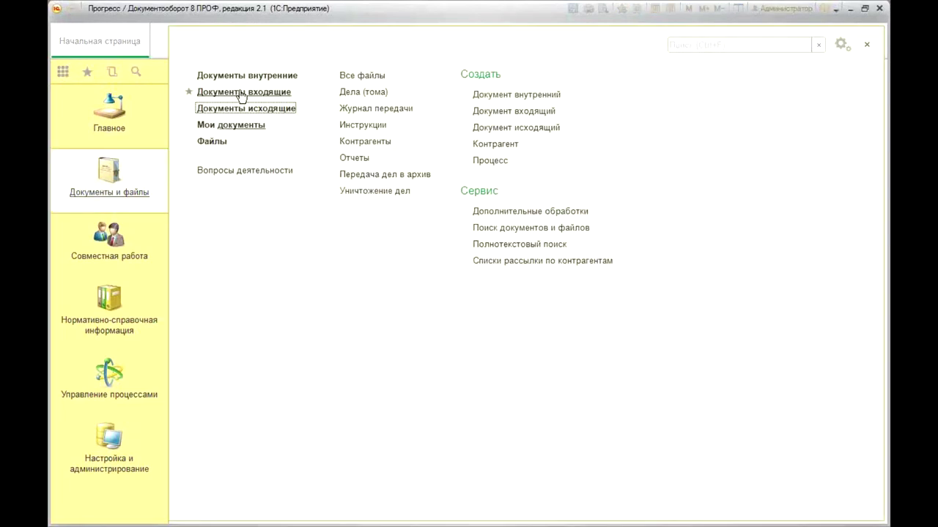
pyautogui.click(244, 76)
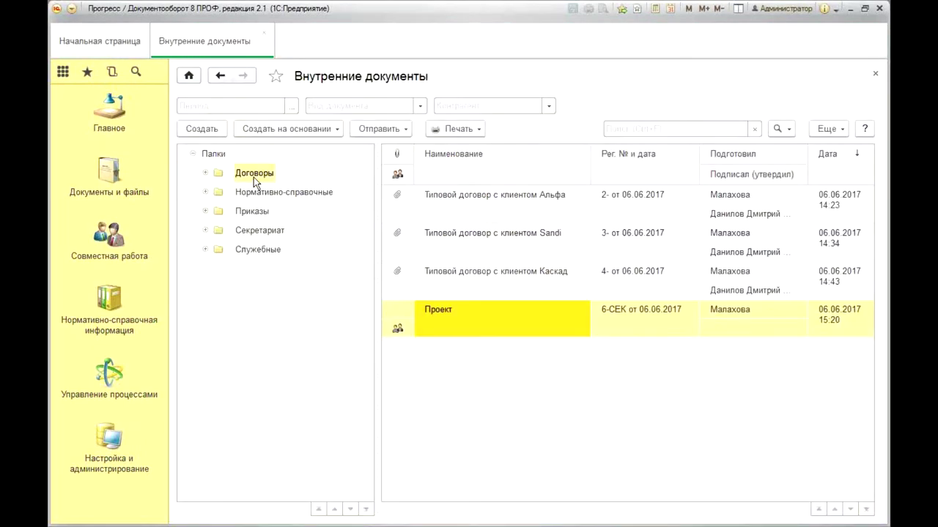
pyautogui.doubleClick(504, 197)
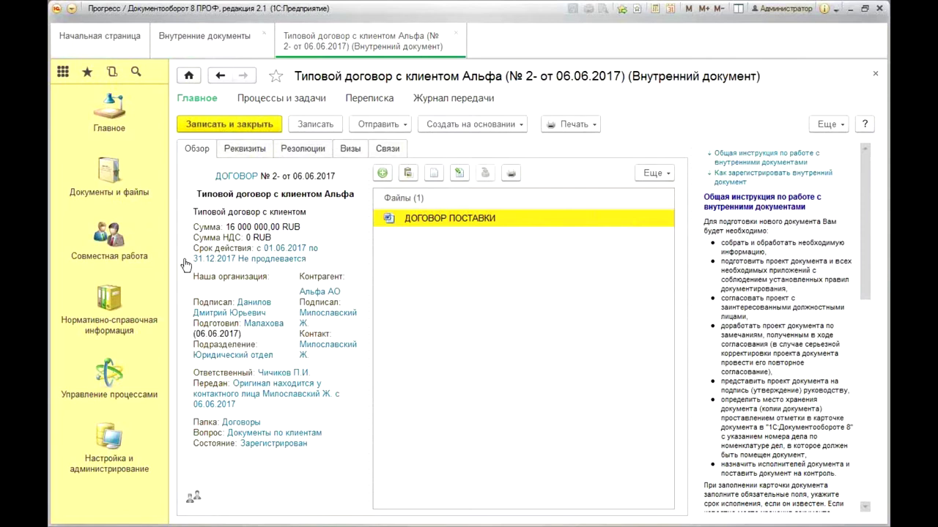
# View the contract's attached file "ДОГОВОР ПОСТАВКИ" in read-only mode and close it.
pyautogui.doubleClick(429, 218)
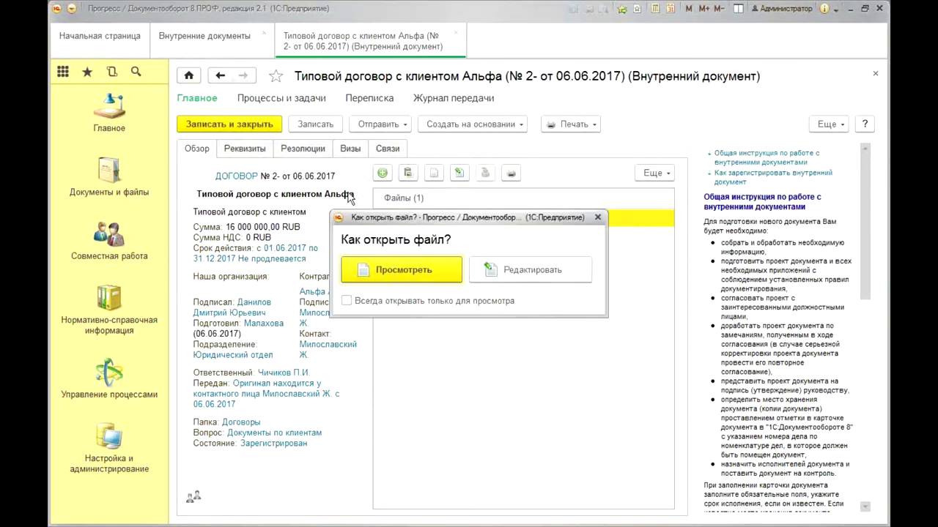
pyautogui.click(425, 269)
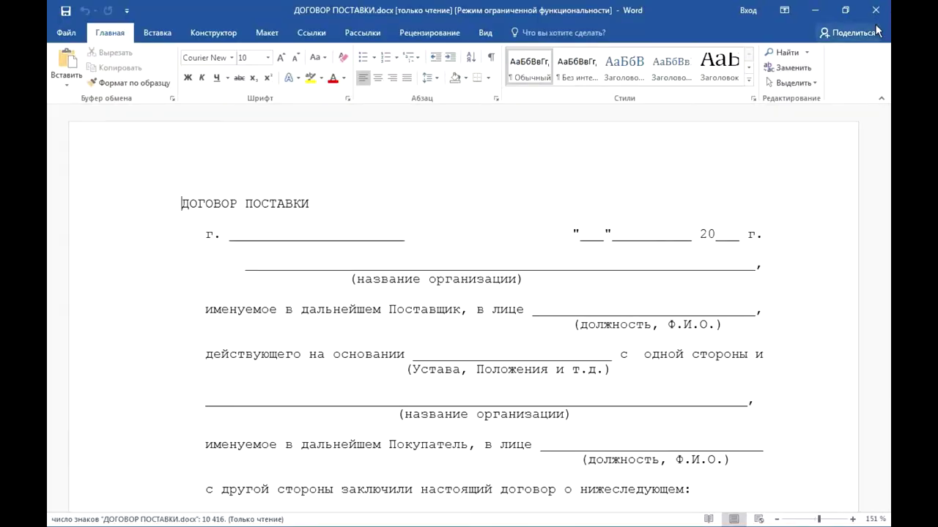
pyautogui.click(875, 9)
# Review the contract's details and resolutions, returning to its overview.
pyautogui.click(258, 149)
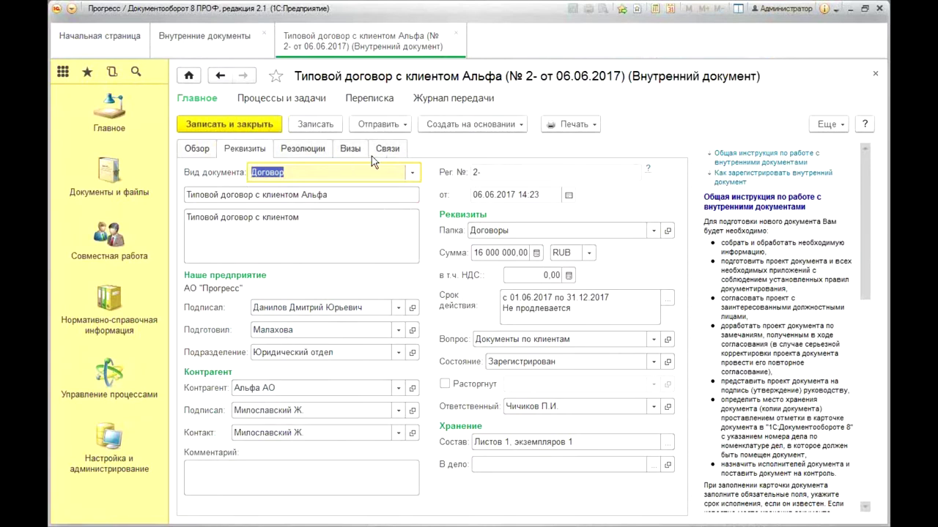
pyautogui.click(308, 148)
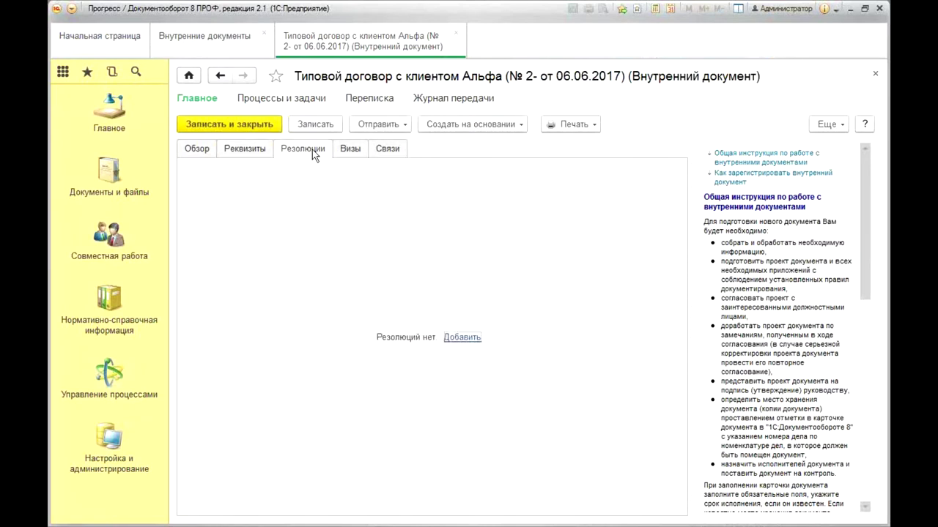
pyautogui.click(198, 148)
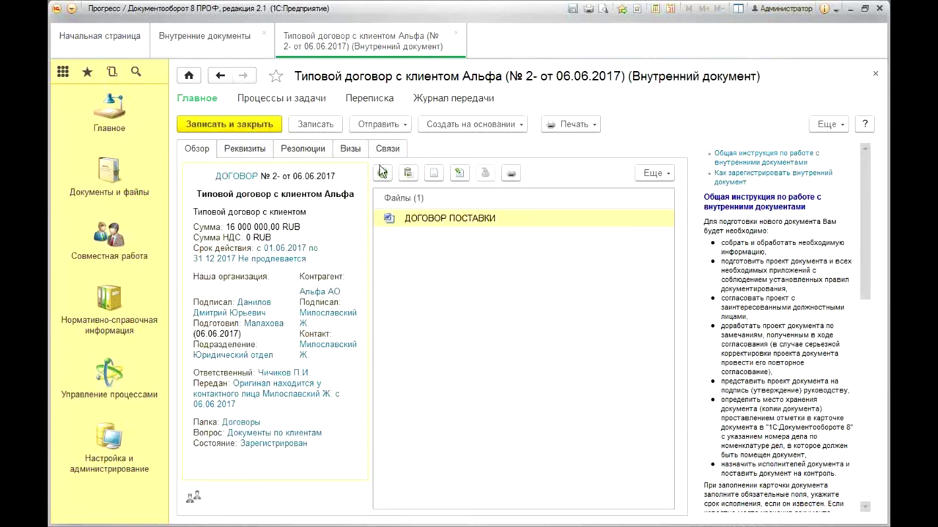
# Create an outgoing document based on the Альфа contract, using the "Пустой" template.
pyautogui.click(466, 126)
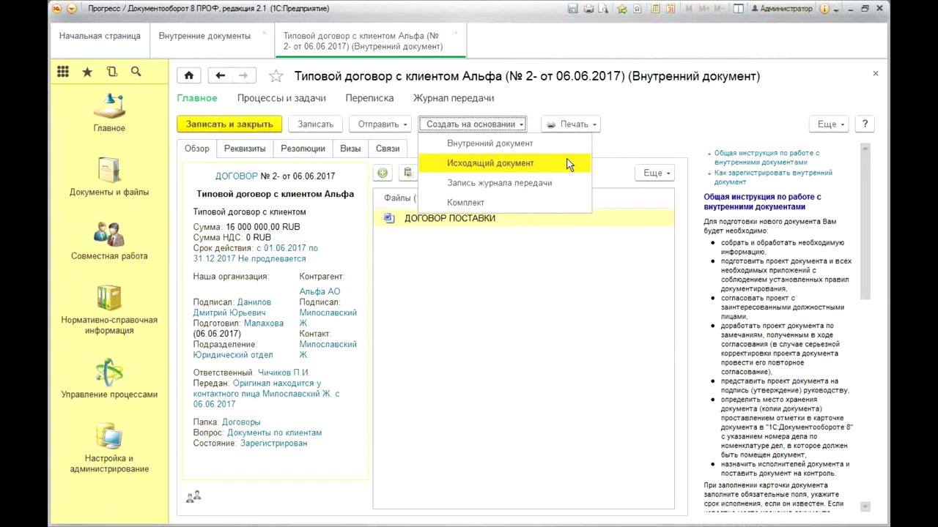
pyautogui.click(549, 168)
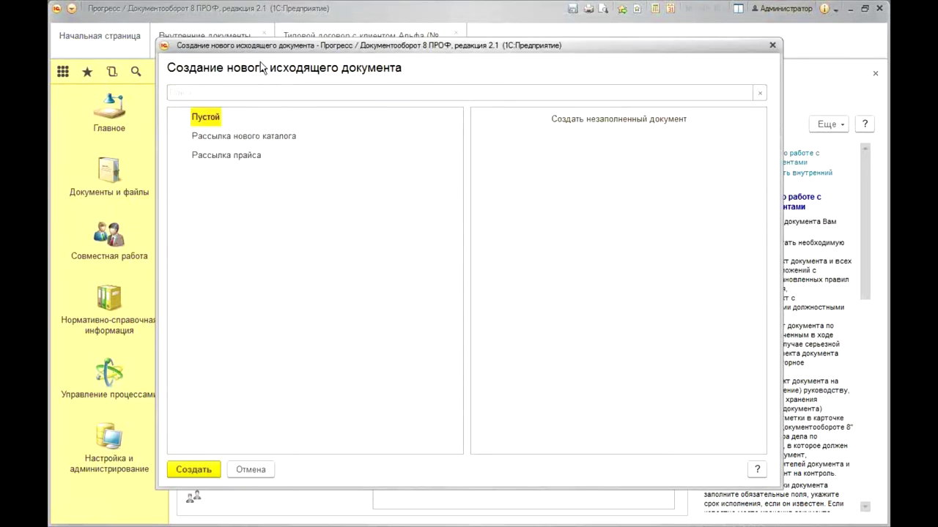
pyautogui.click(189, 476)
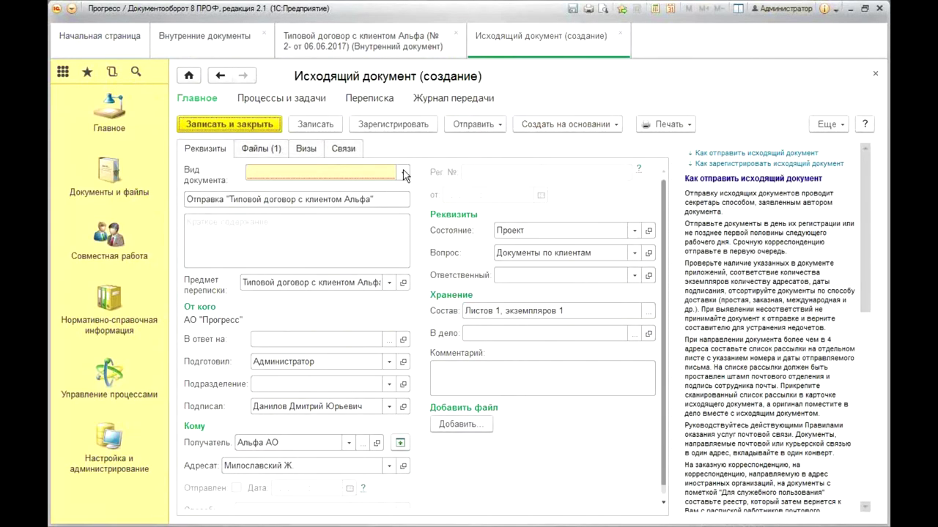
# Create the outgoing document kind "Договор" with "Учитывать сумму документа" enabled, saving it as the new document's kind.
pyautogui.click(401, 173)
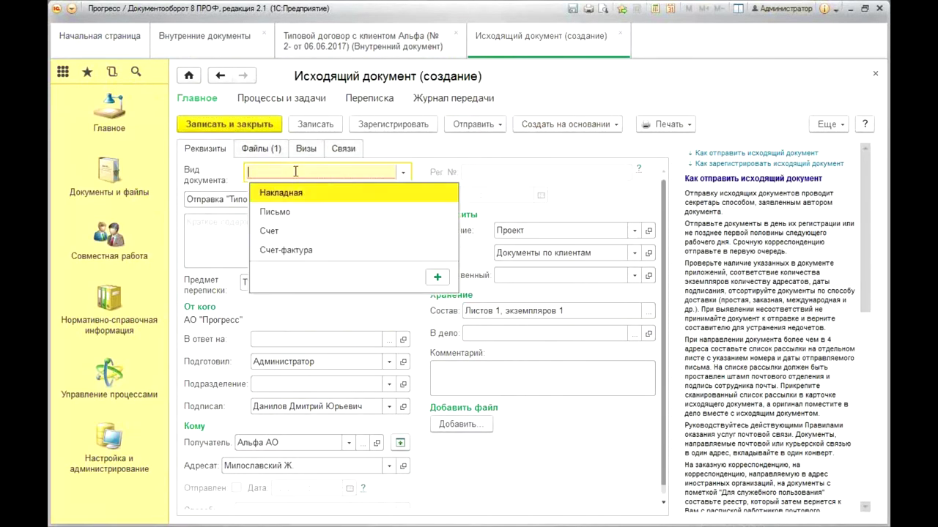
pyautogui.click(436, 279)
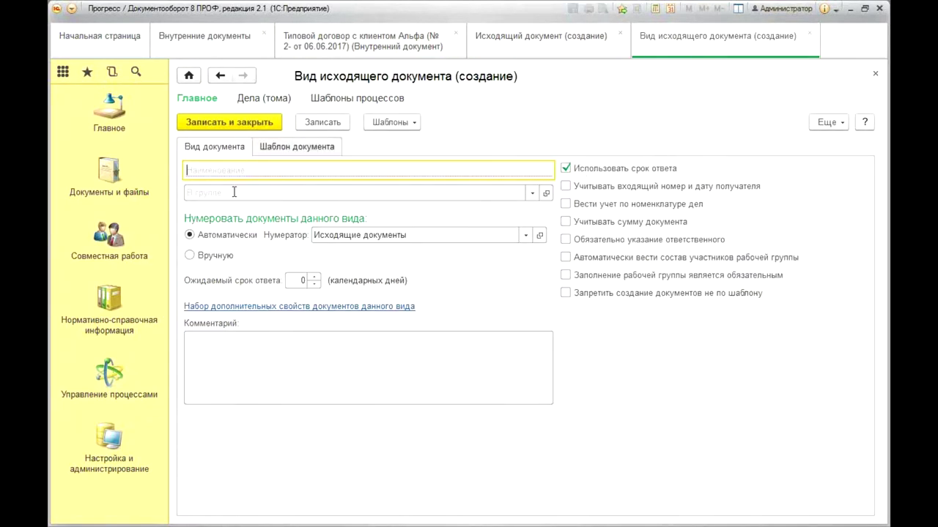
pyautogui.write('Договор')
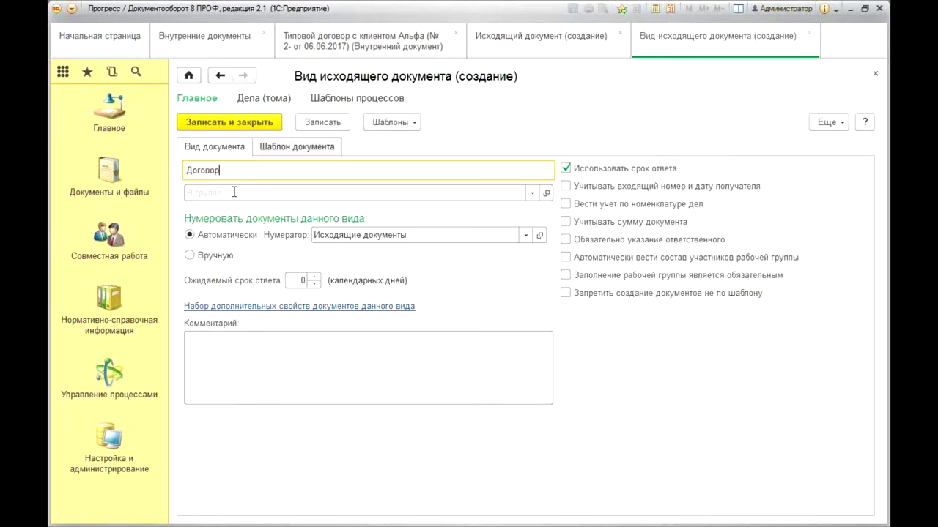
pyautogui.click(565, 221)
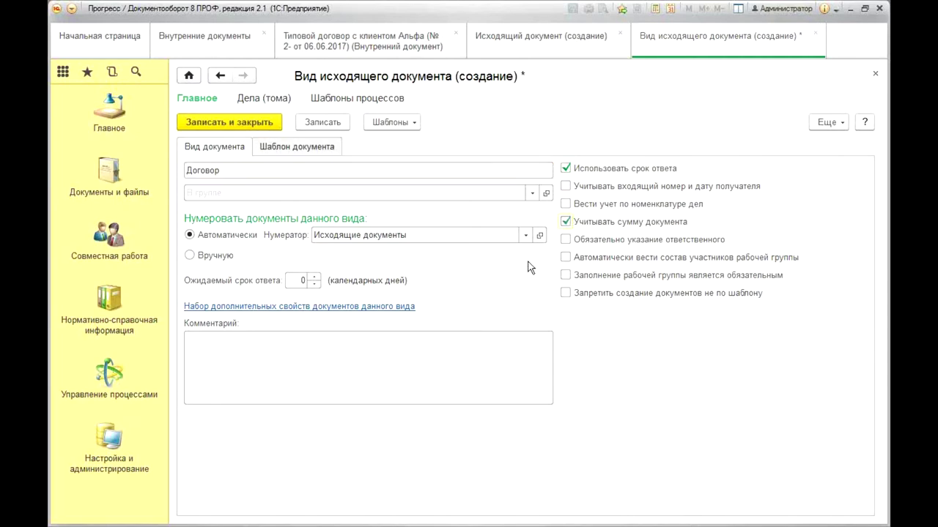
pyautogui.click(242, 124)
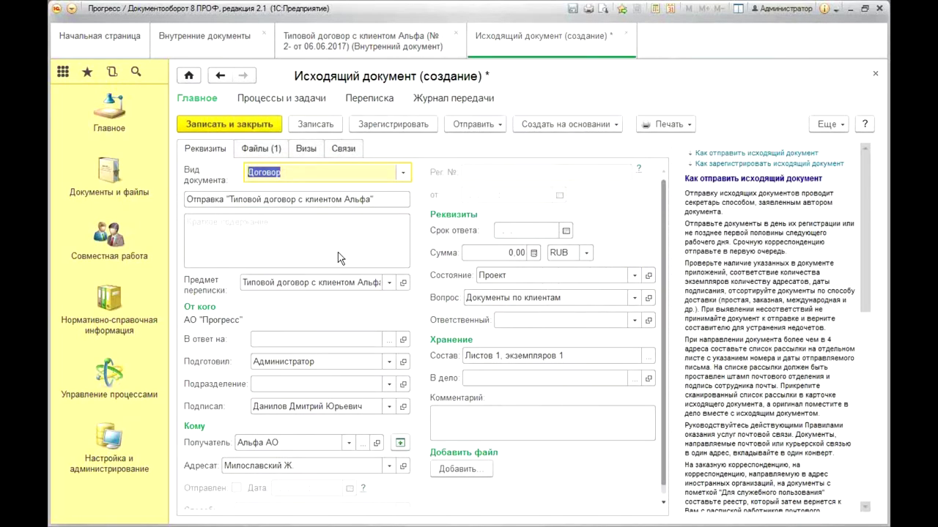
# Set the outgoing document's sum to 1 000 000,00 RUB.
pyautogui.click(513, 253)
pyautogui.write('1 000 00')
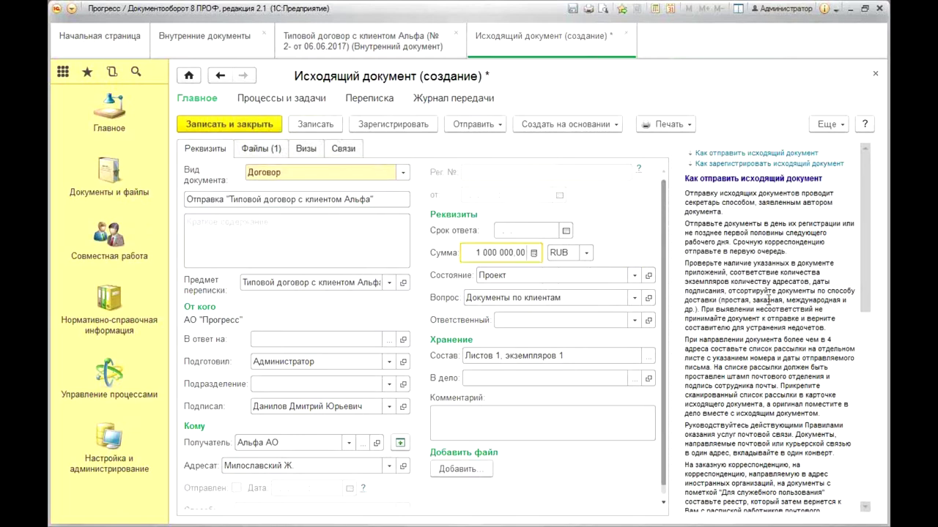
# Check the sum in the Альфа contract and set the outgoing document's sum to 16 000 000,00 RUB.
pyautogui.press('Home')
pyautogui.press('Right')
pyautogui.hotkey('shift', 'Right')
pyautogui.click(295, 44)
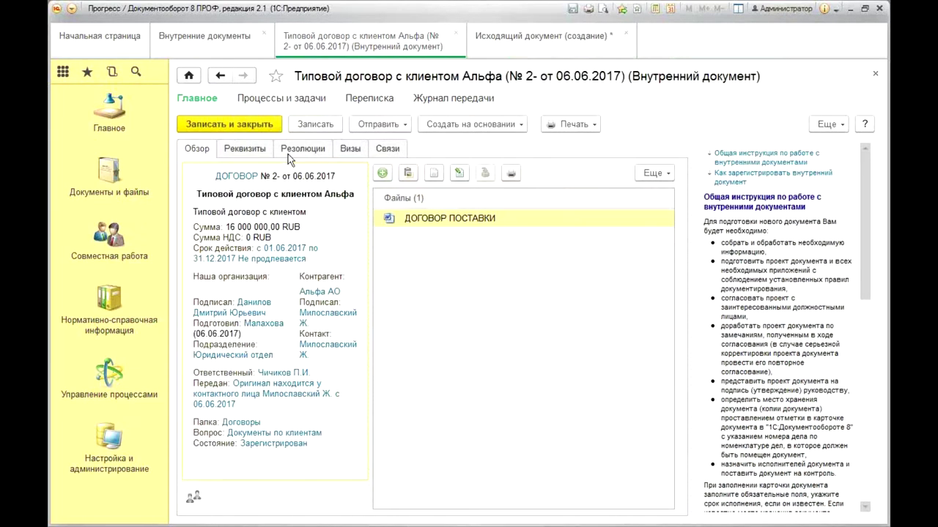
pyautogui.click(240, 148)
pyautogui.click(546, 45)
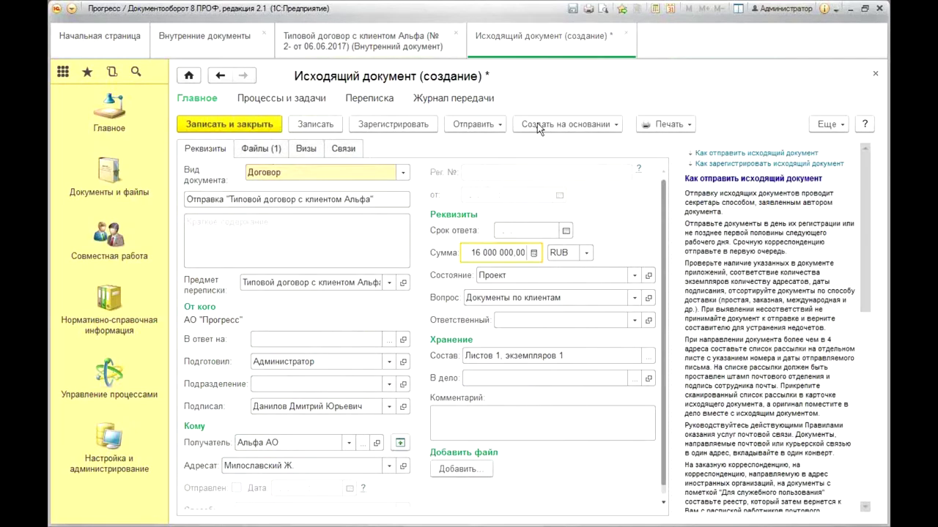
# Save the outgoing document and review its links, returning to its details.
pyautogui.click(316, 124)
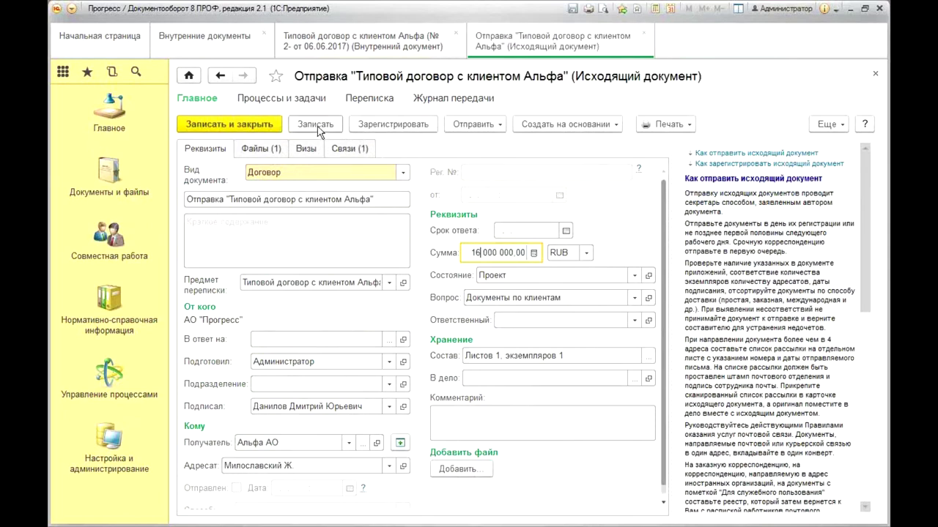
pyautogui.click(347, 148)
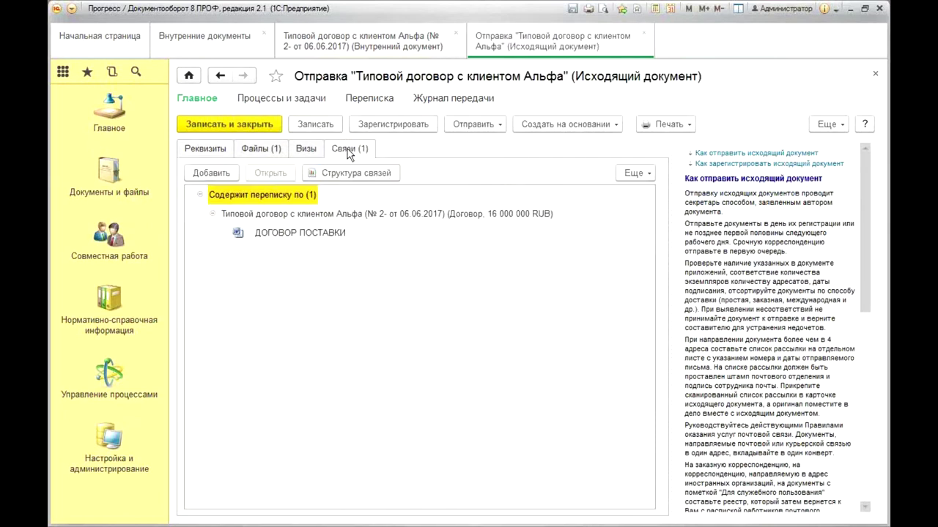
pyautogui.click(199, 149)
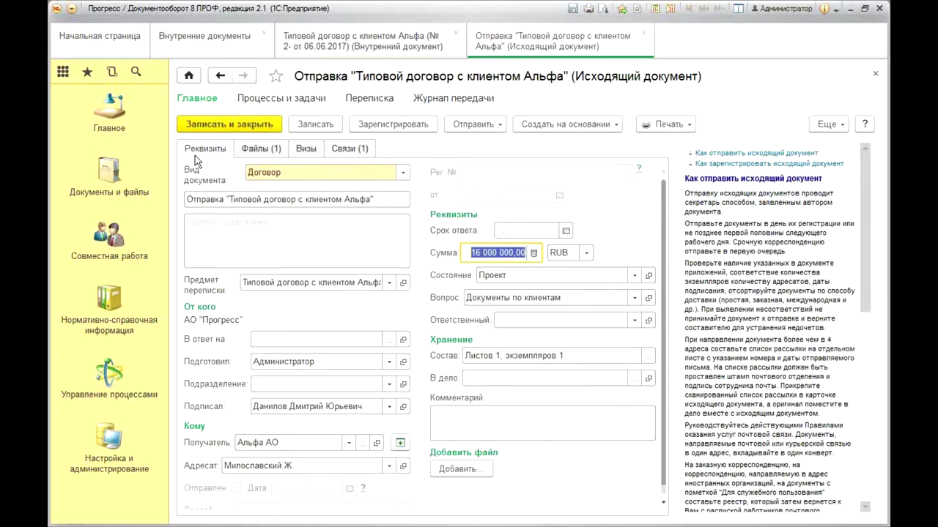
# Register the outgoing document with the registration date 03.07.2017, saving and closing it.
pyautogui.click(406, 123)
pyautogui.click(480, 195)
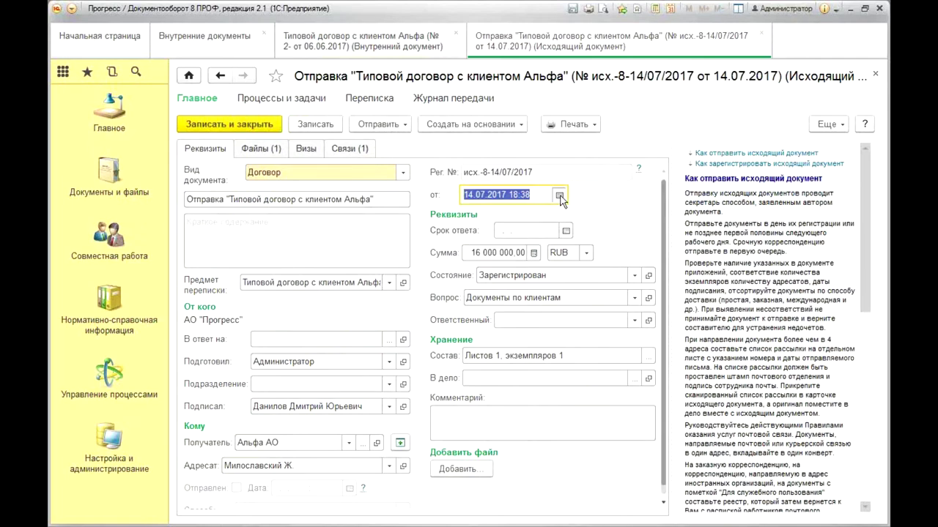
pyautogui.click(448, 288)
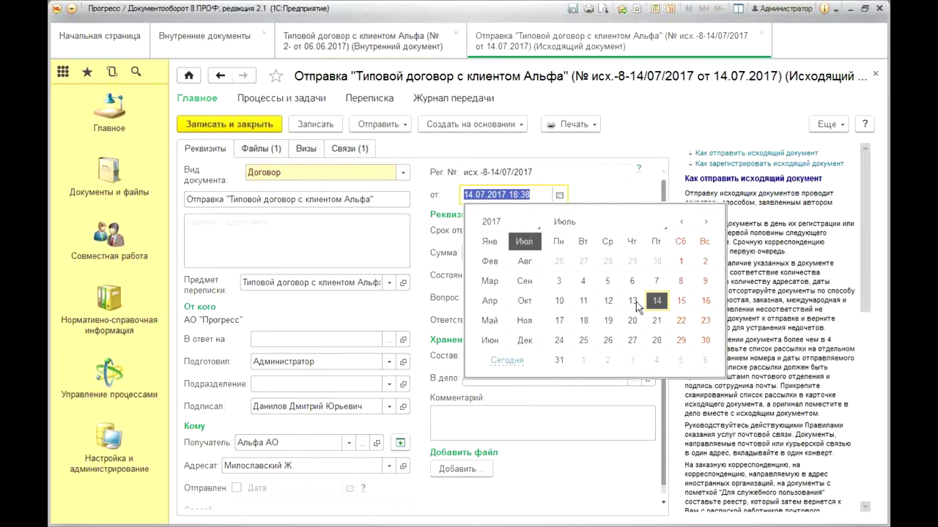
pyautogui.click(559, 281)
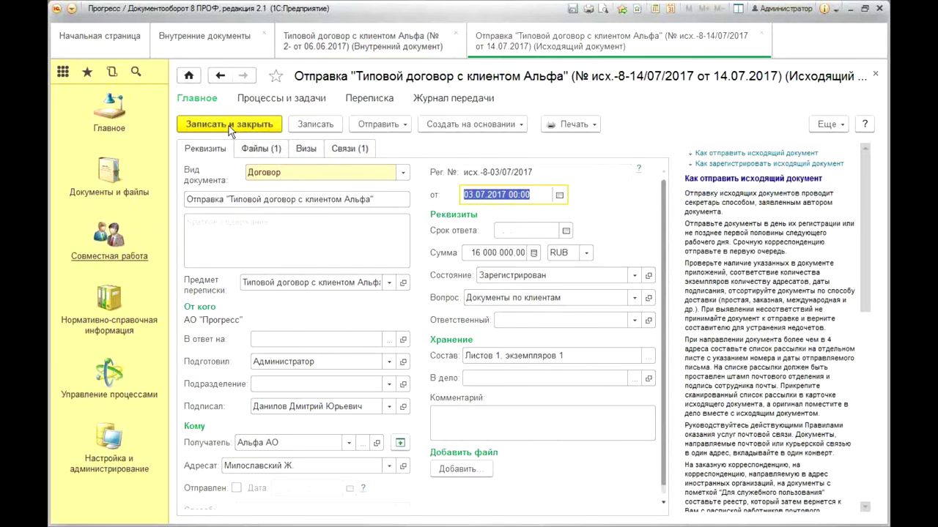
pyautogui.click(229, 126)
pyautogui.click(220, 121)
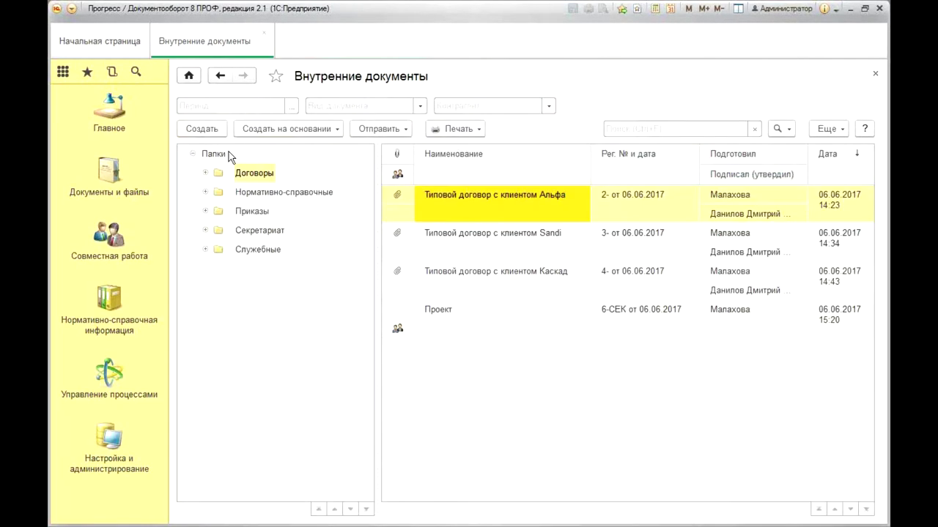
# Open the Альфа contract and review its links and the link structure diagram.
pyautogui.doubleClick(657, 199)
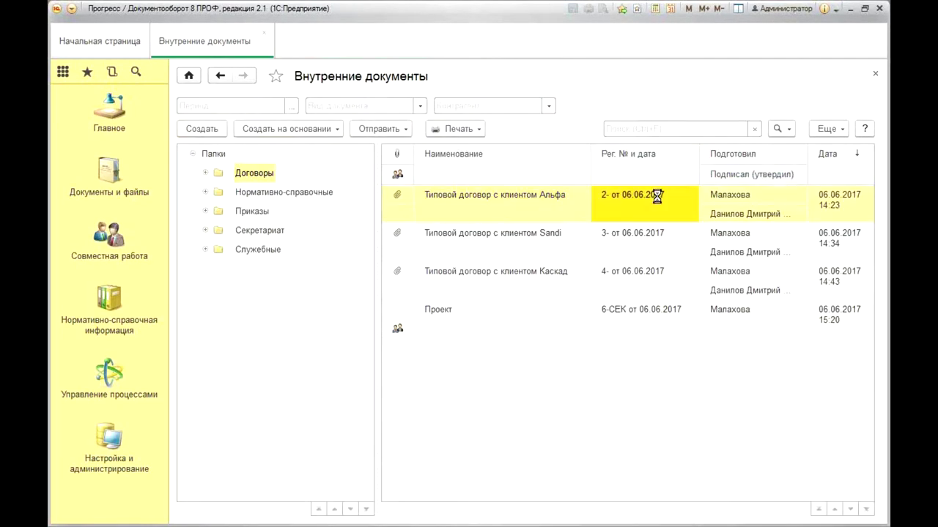
pyautogui.click(397, 149)
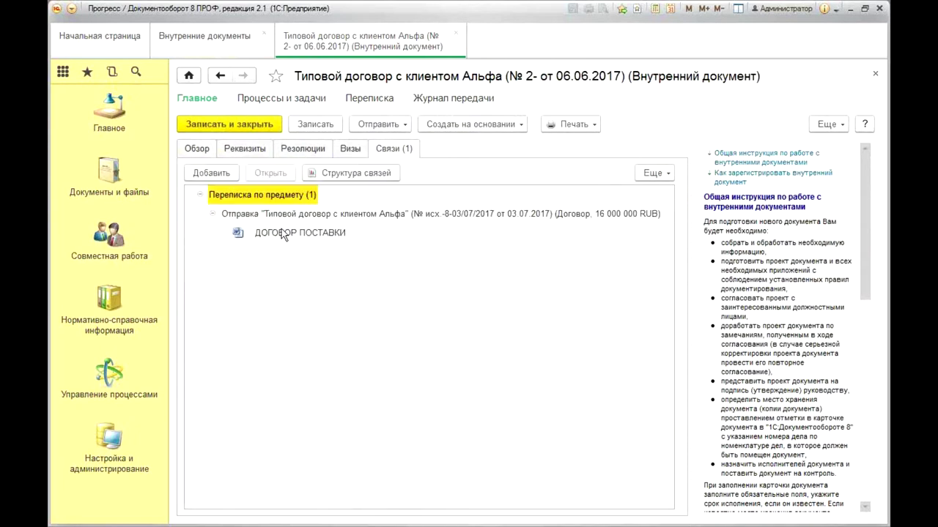
pyautogui.click(371, 174)
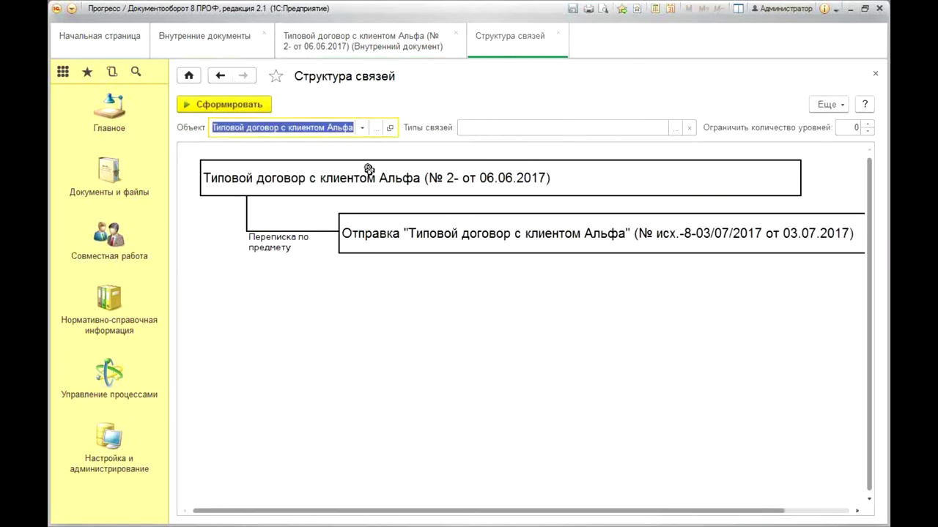
pyautogui.click(448, 239)
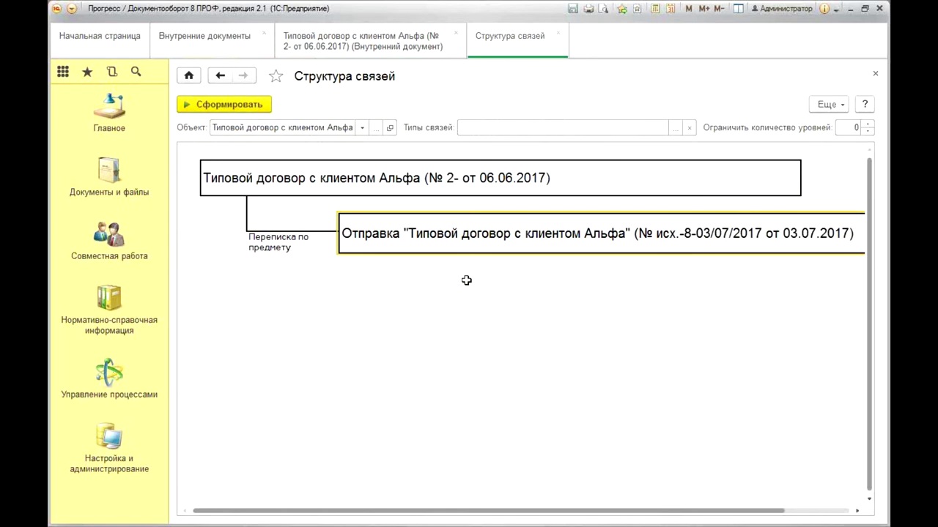
pyautogui.click(558, 33)
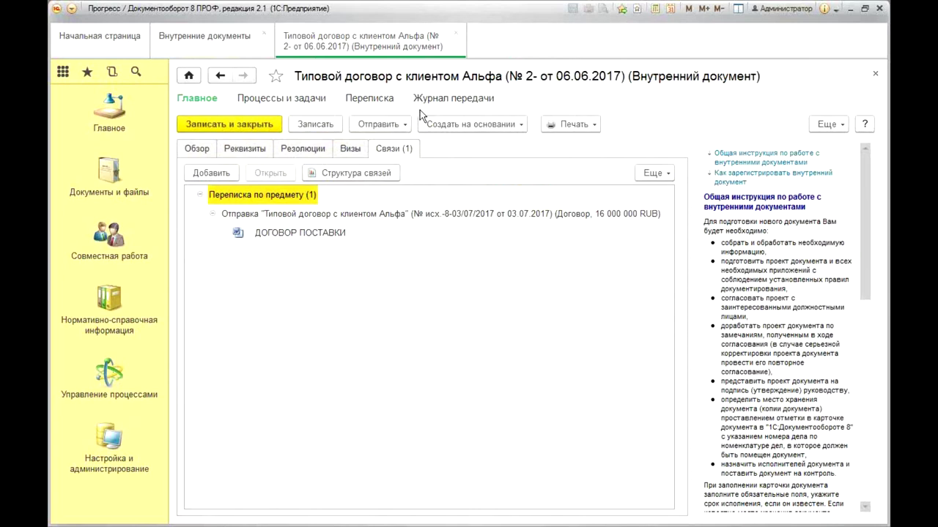
pyautogui.click(455, 32)
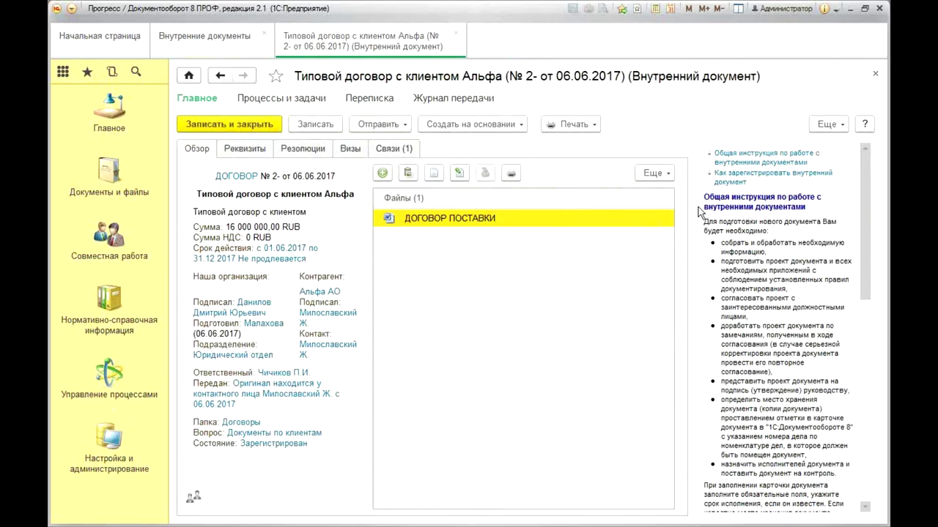
# Review the document kinds available for a "Пустой" outgoing document based on the Альфа contract, discarding the new document.
pyautogui.click(451, 125)
pyautogui.click(476, 160)
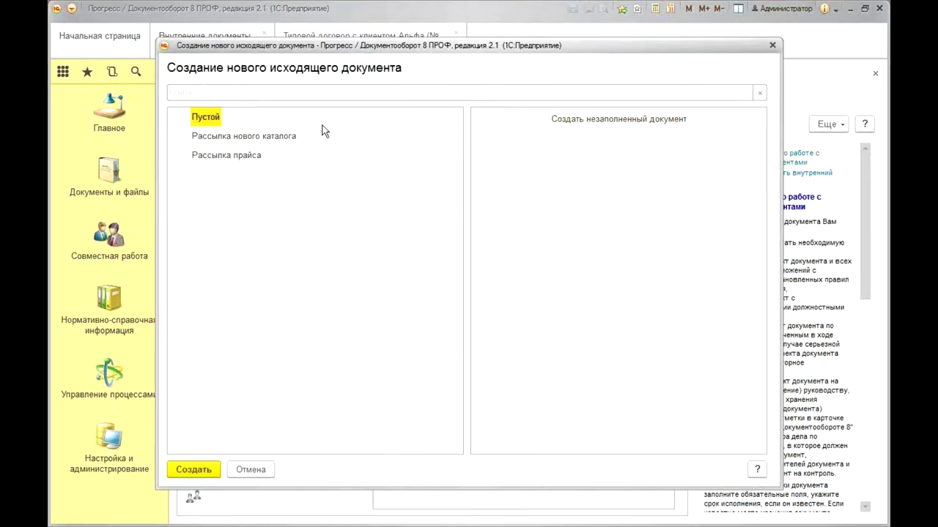
pyautogui.click(190, 469)
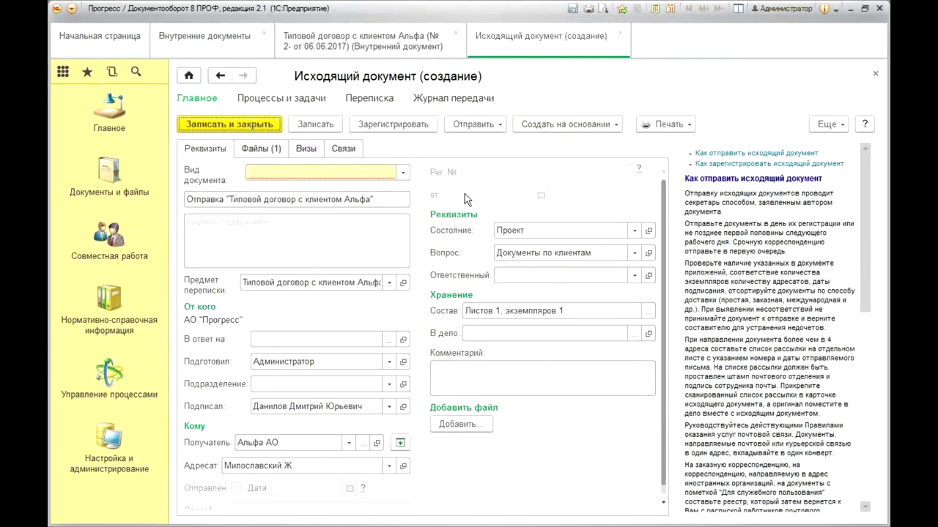
pyautogui.click(403, 173)
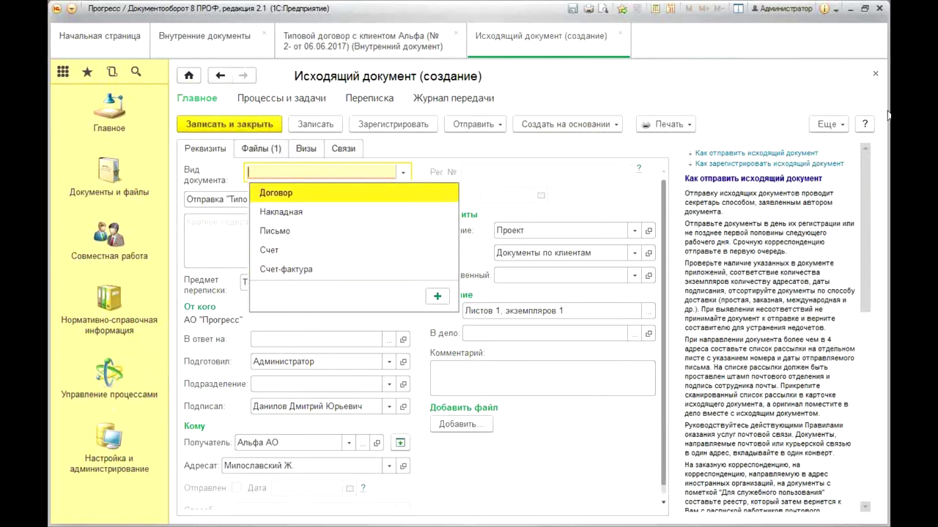
pyautogui.click(876, 75)
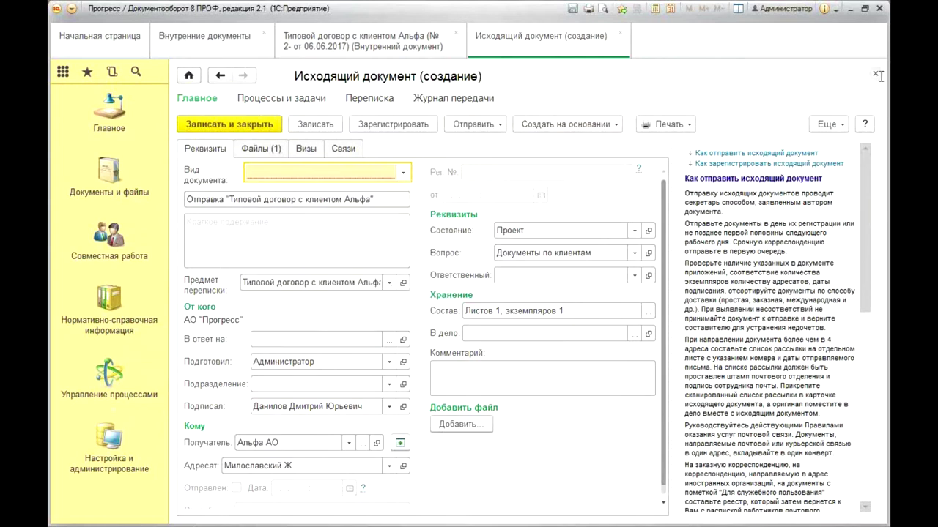
pyautogui.click(875, 74)
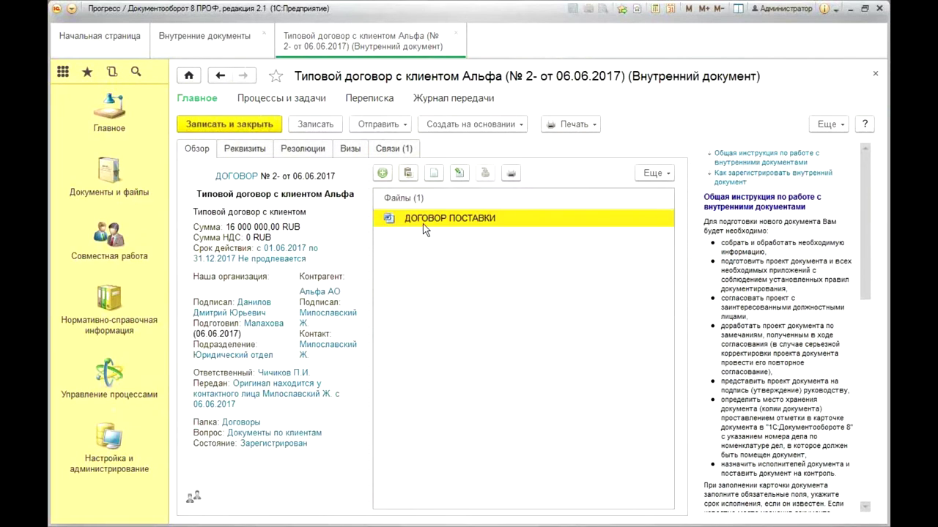
# Close the contract and the internal documents list, and review the list of link types (Типы связей).
pyautogui.click(874, 73)
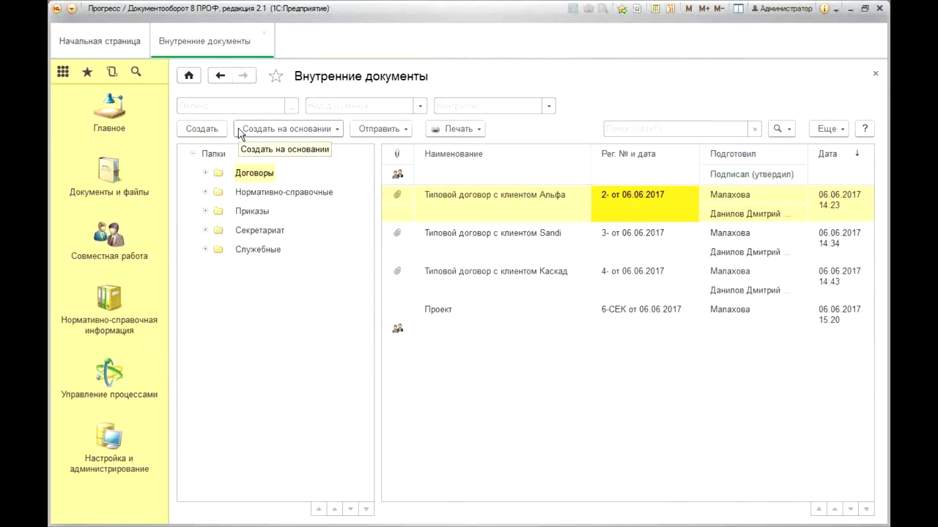
pyautogui.click(267, 39)
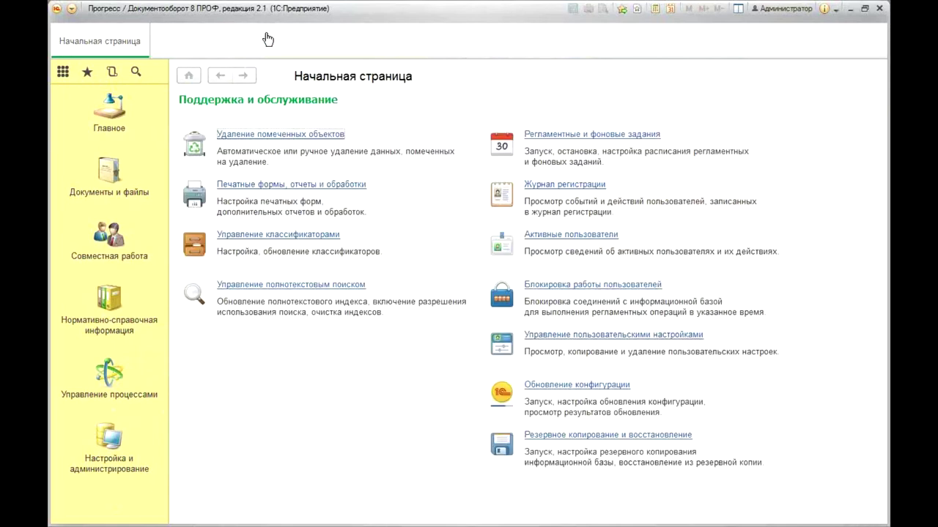
pyautogui.click(112, 313)
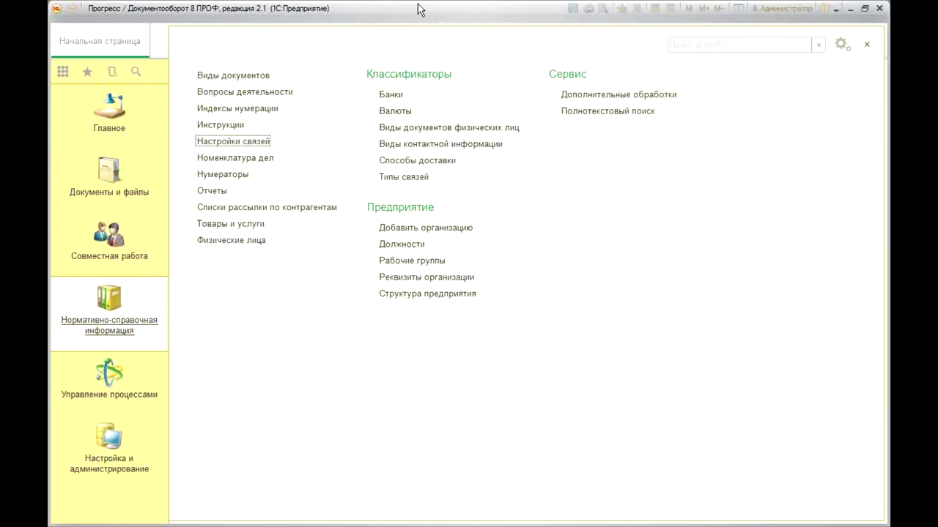
pyautogui.click(409, 179)
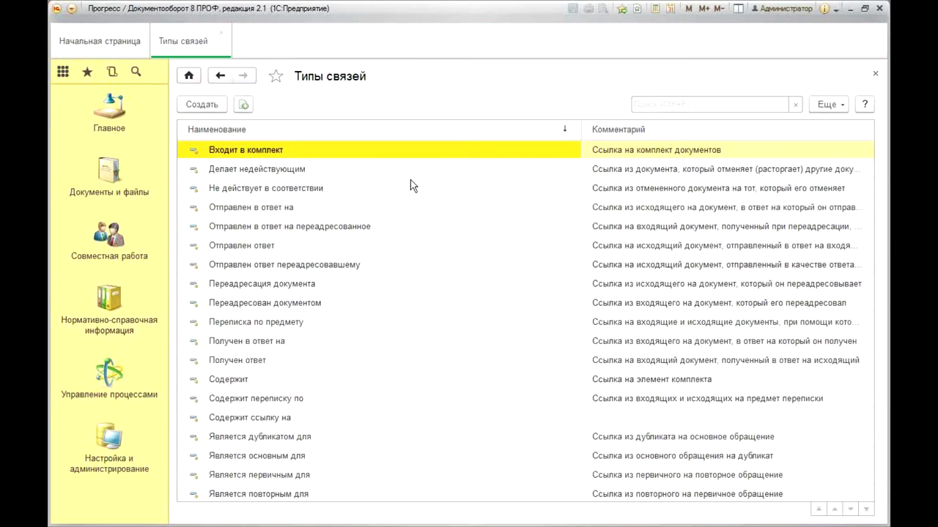
pyautogui.scroll(-1, 443, 213)
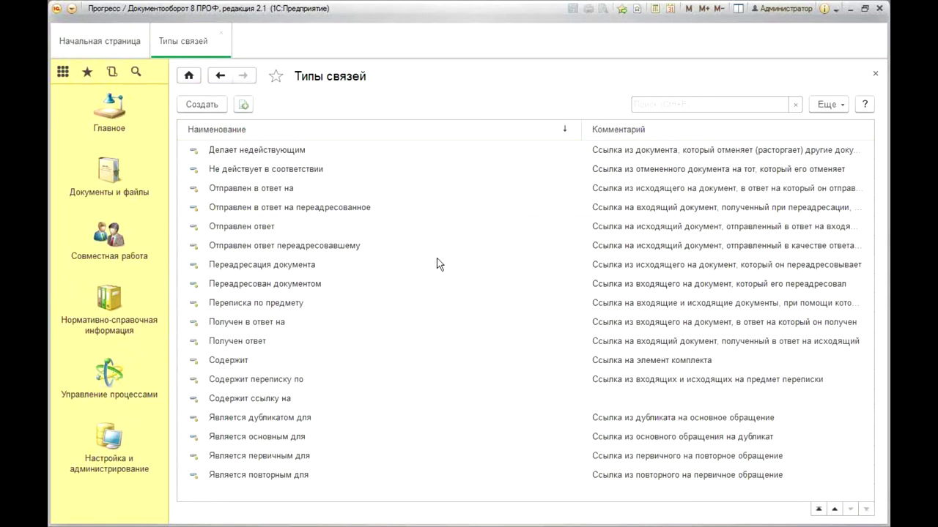
pyautogui.scroll(1, 438, 264)
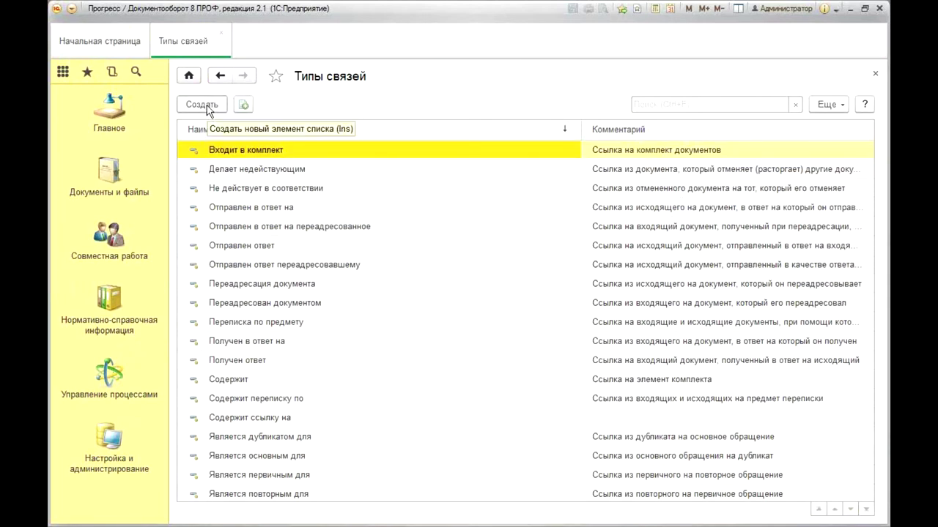
# Switch to the PowerPoint presentation and review the slides on the link setup mechanism, ending on slide 6.
pyautogui.hotkey('alt', 'Tab')
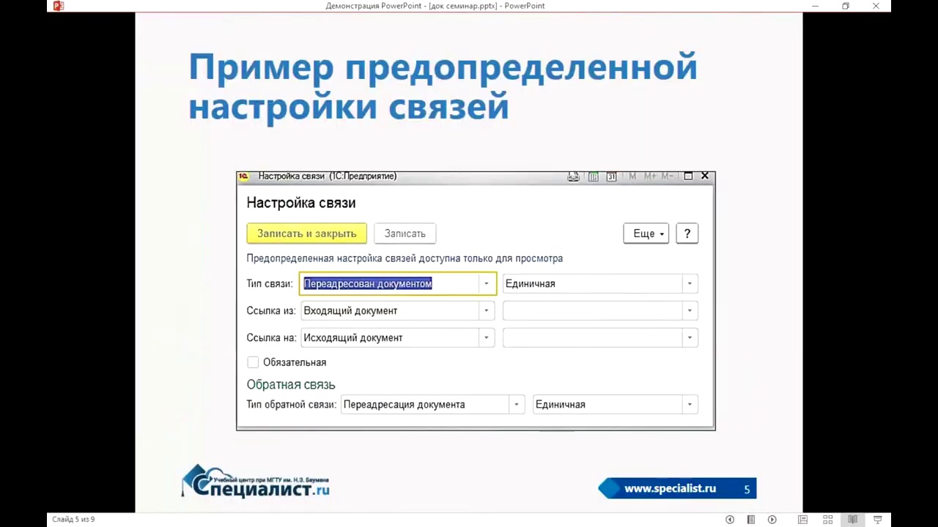
pyautogui.click(771, 519)
pyautogui.click(771, 519)
pyautogui.click(771, 519)
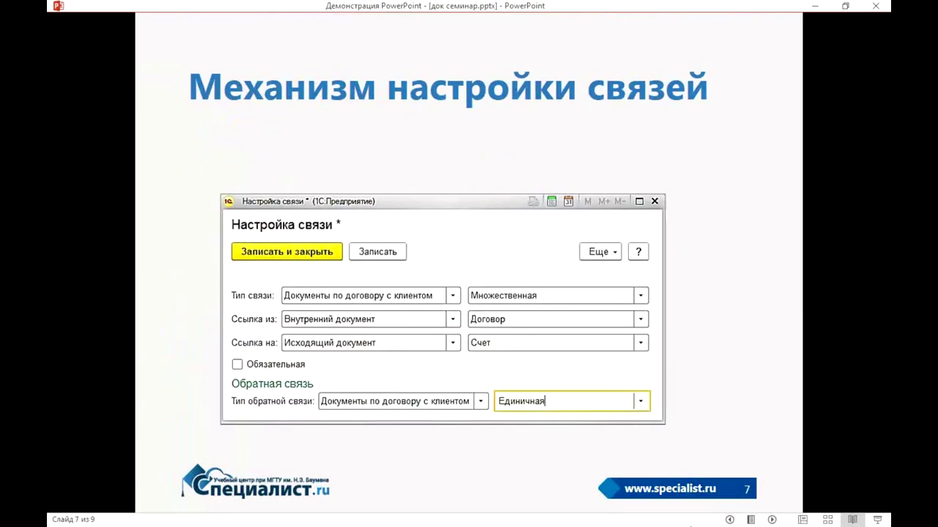
pyautogui.click(729, 519)
pyautogui.click(730, 520)
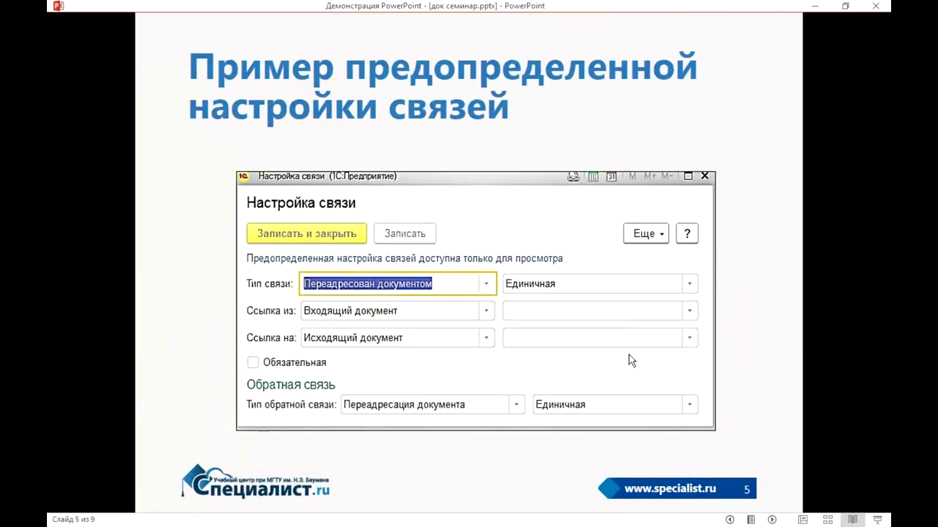
pyautogui.click(771, 520)
pyautogui.click(772, 513)
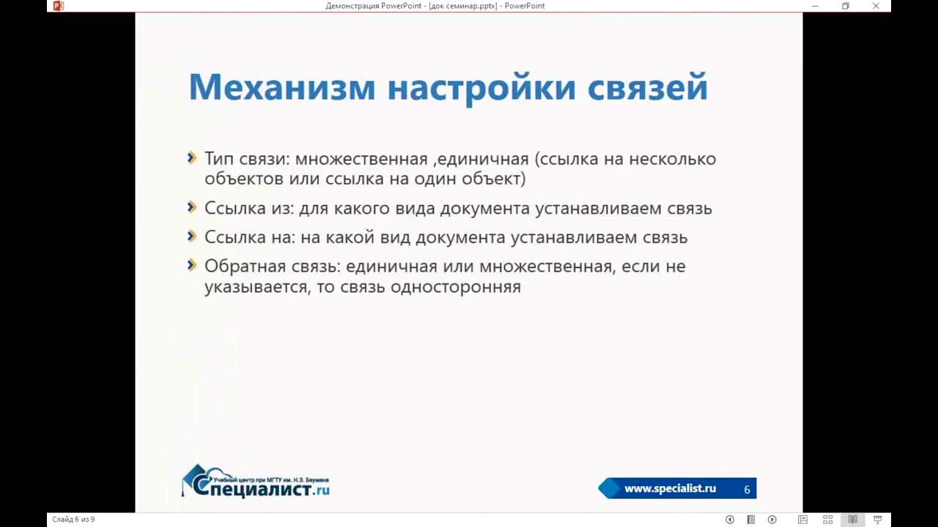
# Switch back to 1С:Документооборот and view the blank form for a new link type, closing it without saving.
pyautogui.hotkey('alt', 'Tab')
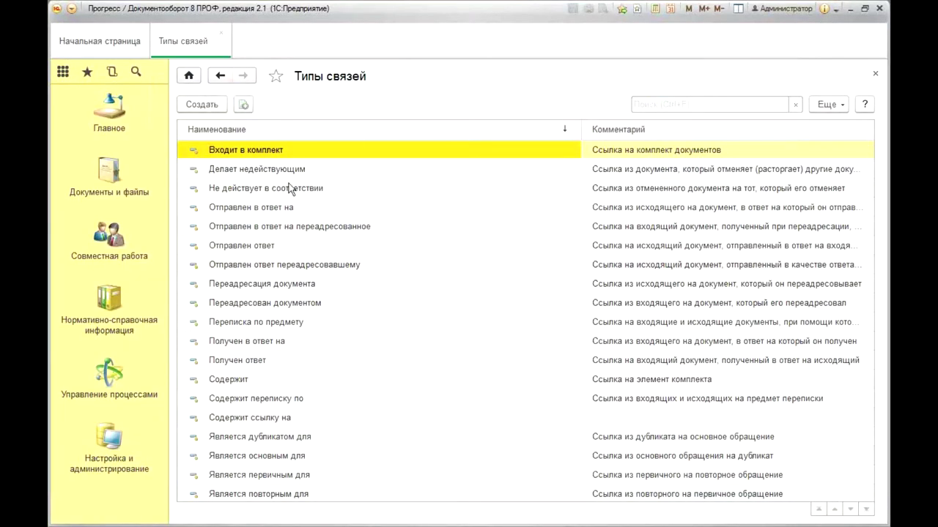
pyautogui.click(199, 107)
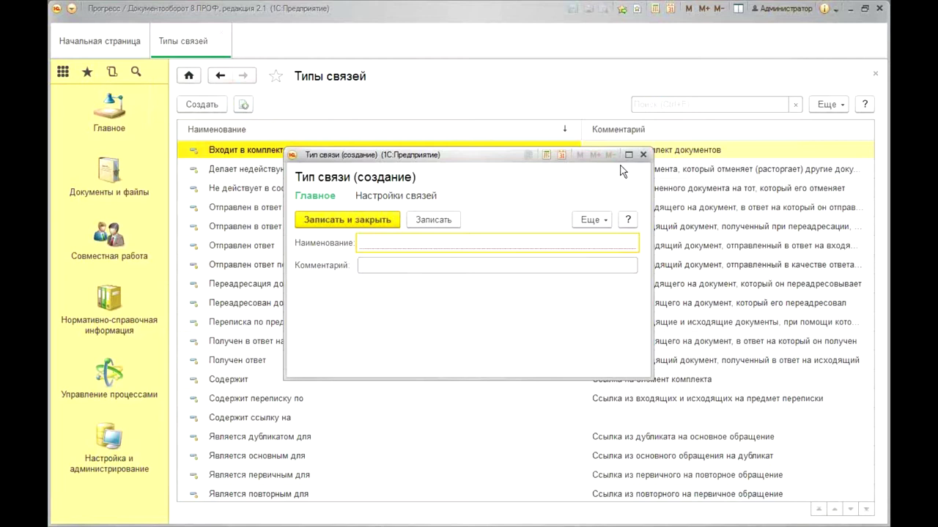
pyautogui.click(642, 155)
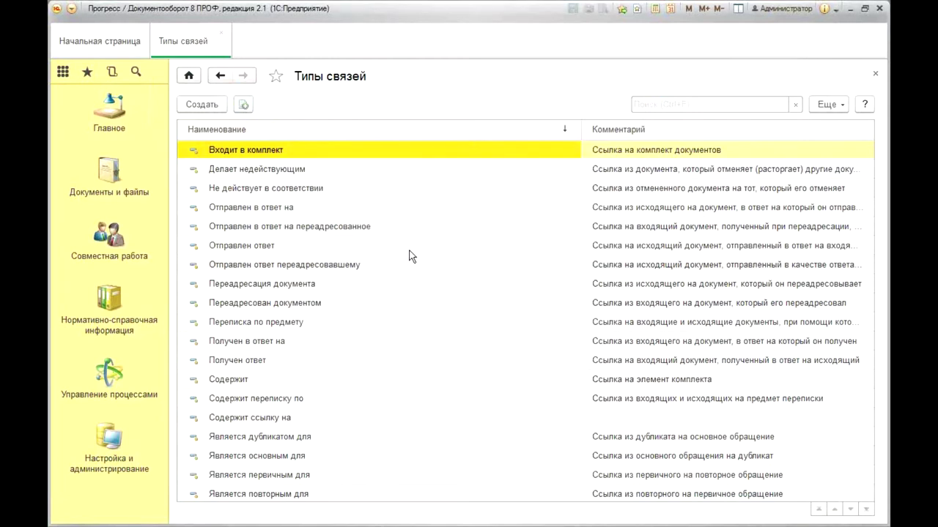
# View the details of the "Переписка по предмету" link type, closing its form without changes.
pyautogui.click(293, 326)
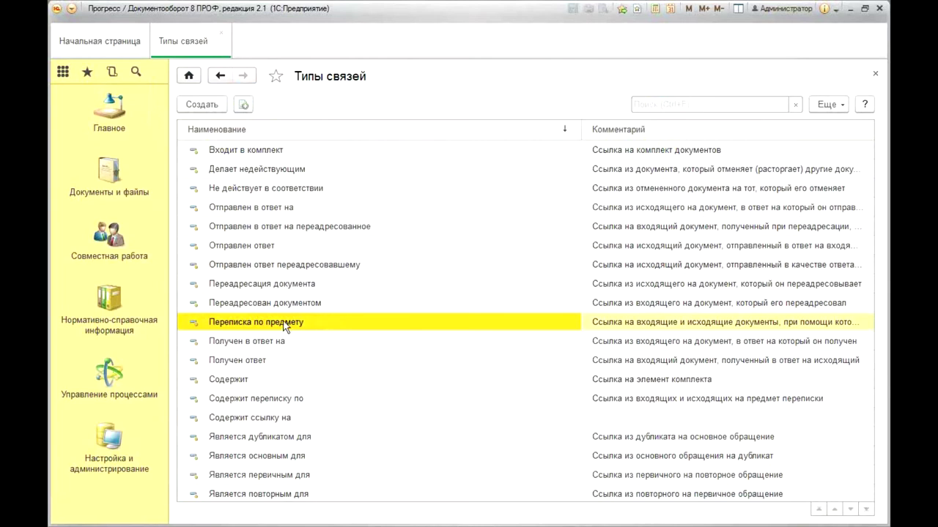
pyautogui.doubleClick(291, 322)
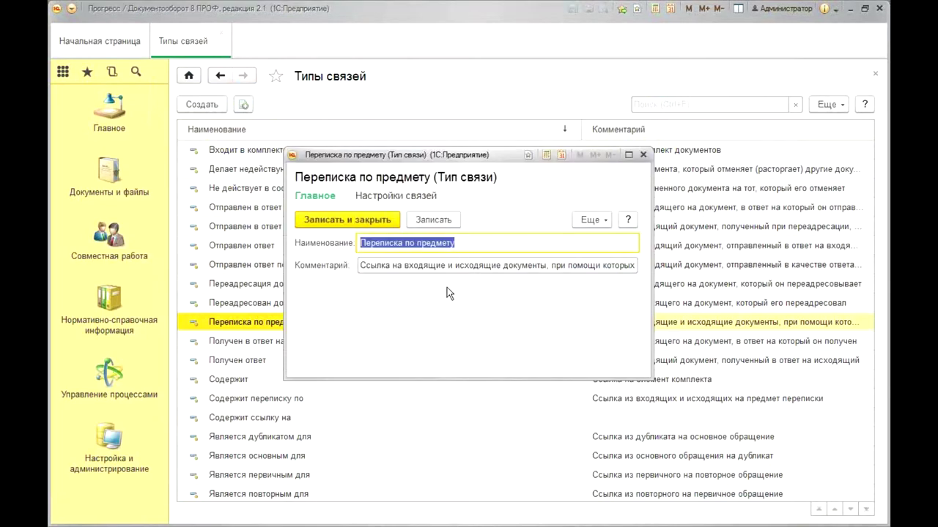
pyautogui.click(642, 155)
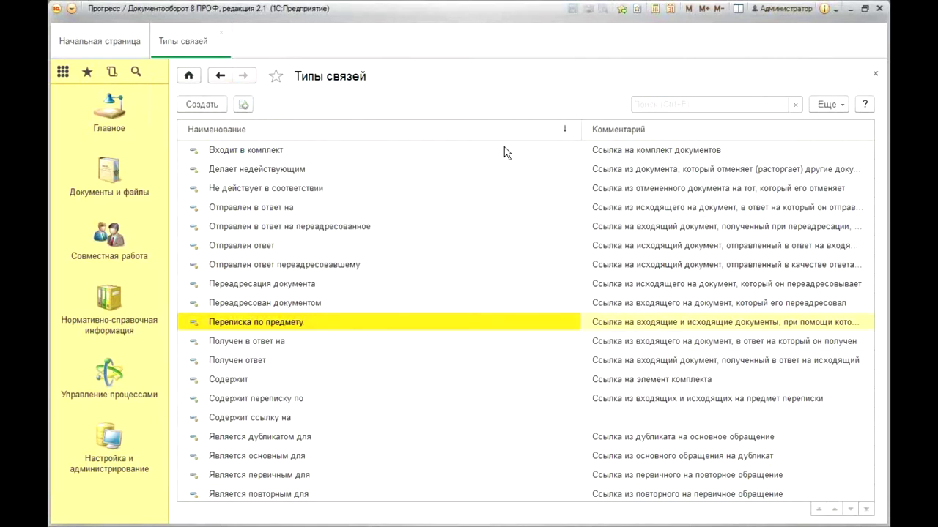
# Create a new link type named "Документы по договору с клиентом" and save it.
pyautogui.click(202, 105)
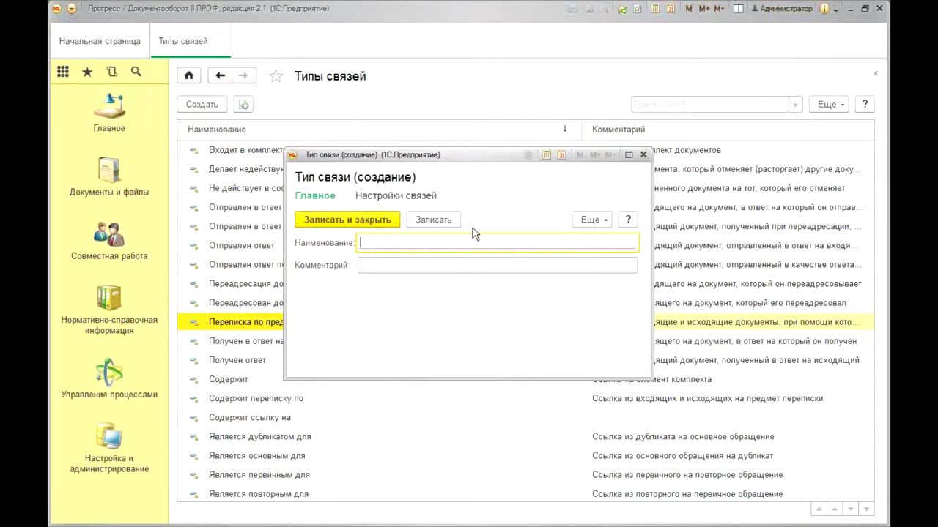
pyautogui.write('Докуме')
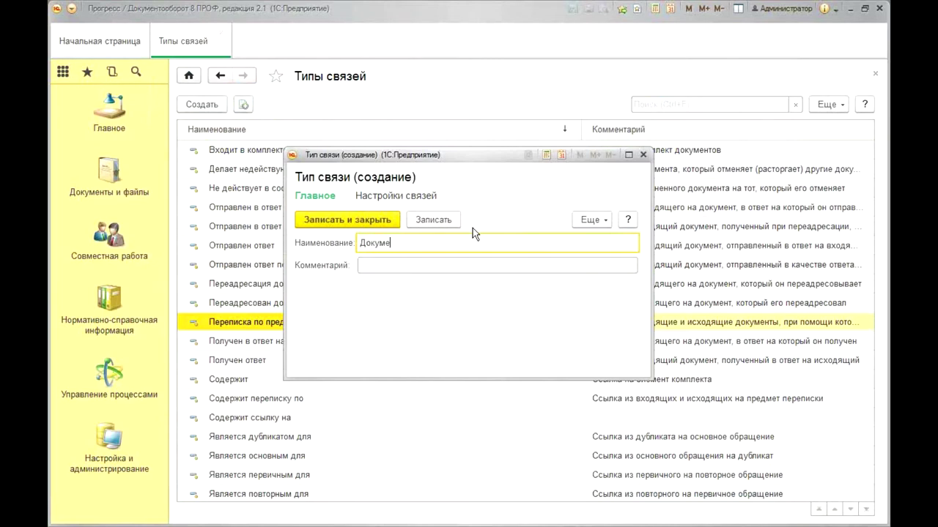
pyautogui.write('нты по договору с клиентом')
pyautogui.click(350, 222)
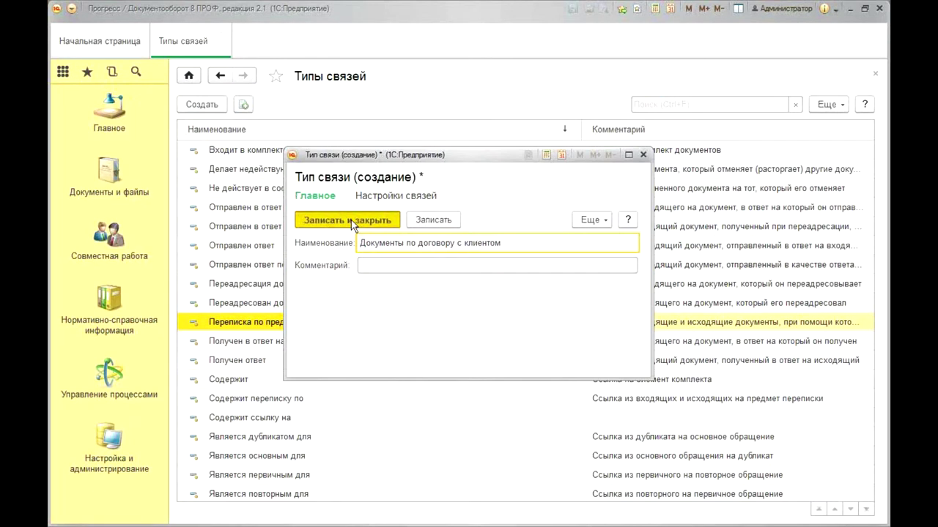
# Add the comment "все доки по договору поставки" to the "Документы по договору с клиентом" link type and save it.
pyautogui.doubleClick(386, 189)
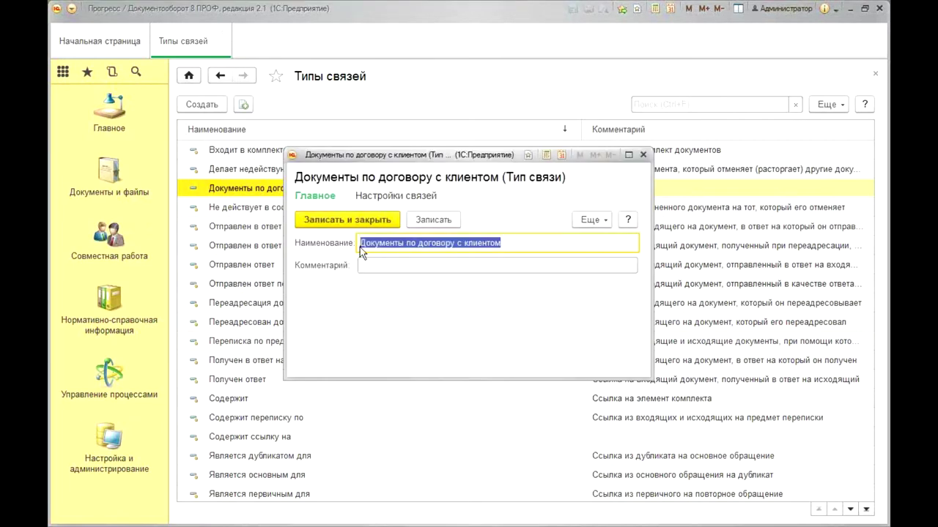
pyautogui.click(404, 267)
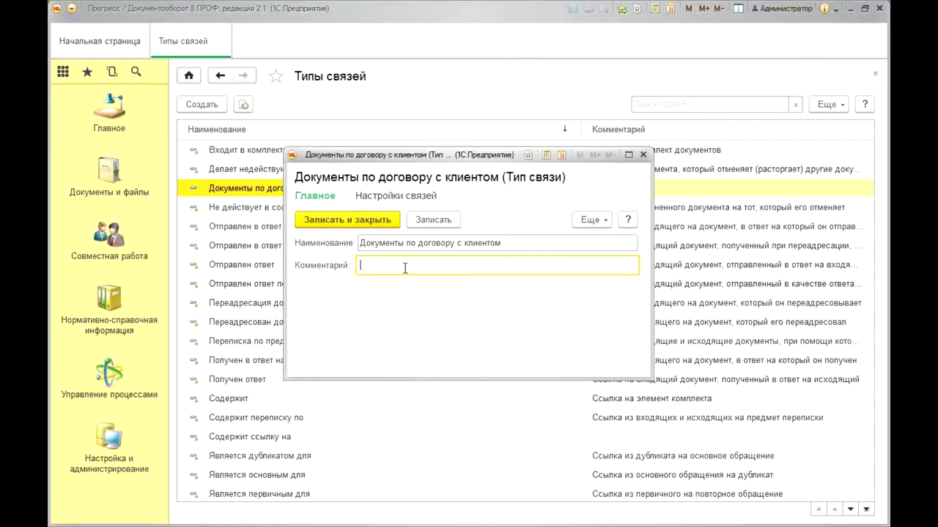
pyautogui.write('все доки по договору поставки')
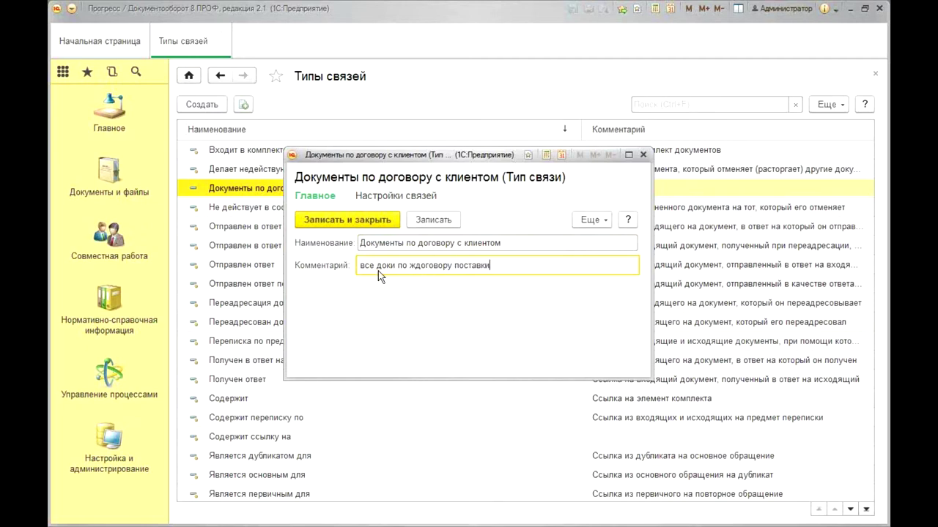
pyautogui.click(414, 266)
pyautogui.press('BackSpace')
pyautogui.click(426, 228)
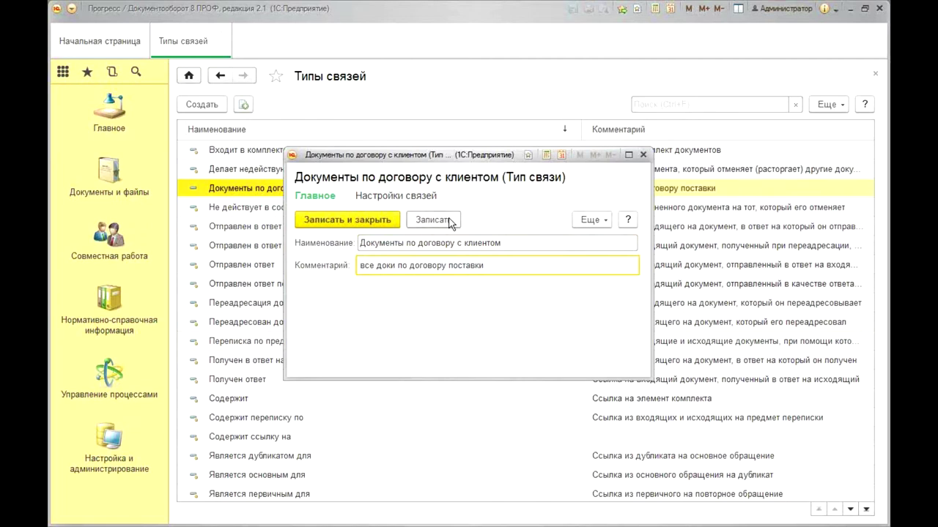
pyautogui.click(348, 221)
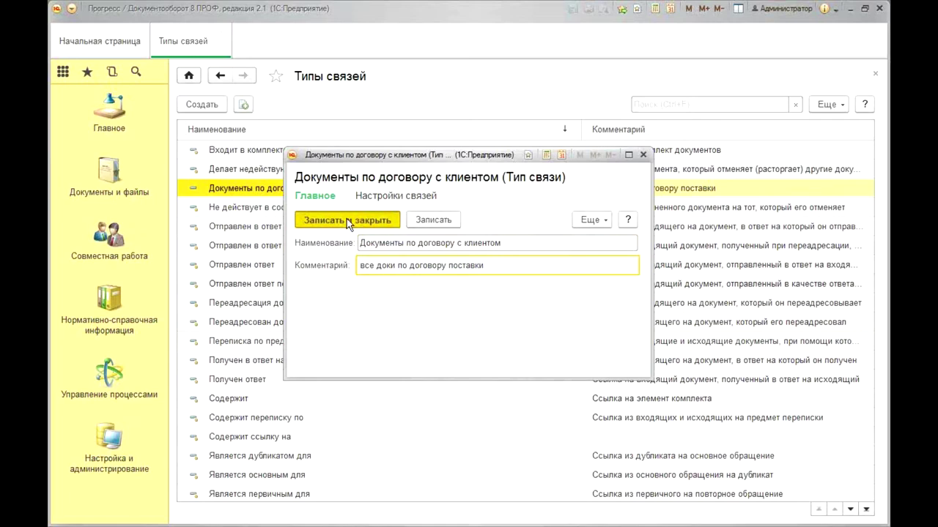
# Leave the link types list for the link settings (Настройки связей) and view the blank form for a new setting, closing it unsaved.
pyautogui.click(221, 33)
pyautogui.click(113, 320)
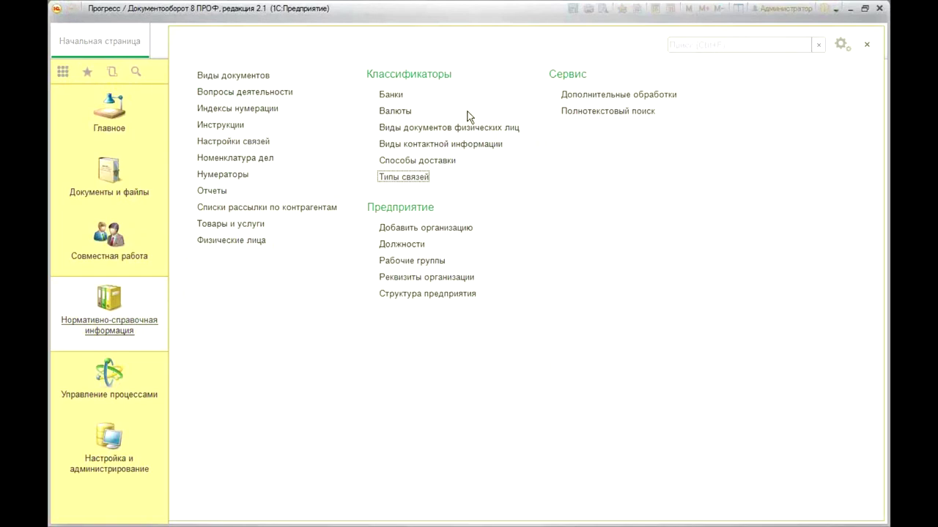
pyautogui.click(241, 143)
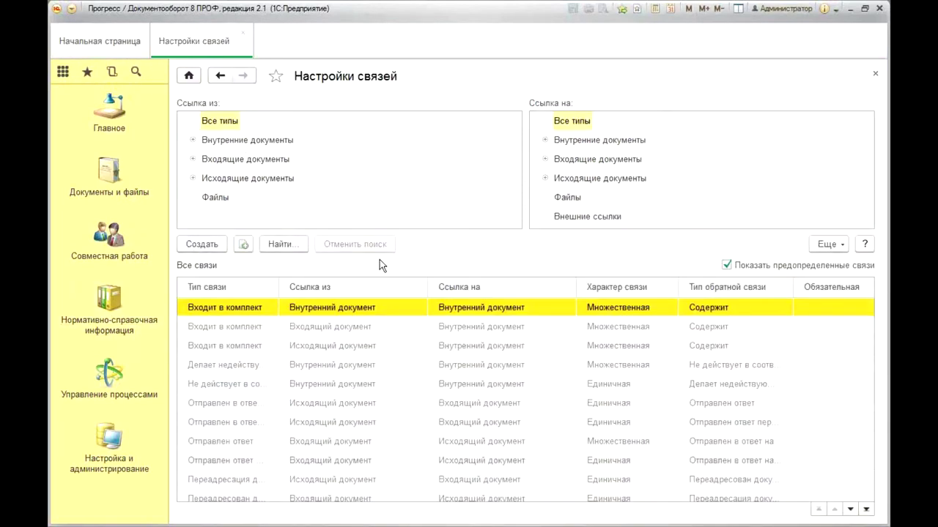
pyautogui.click(204, 245)
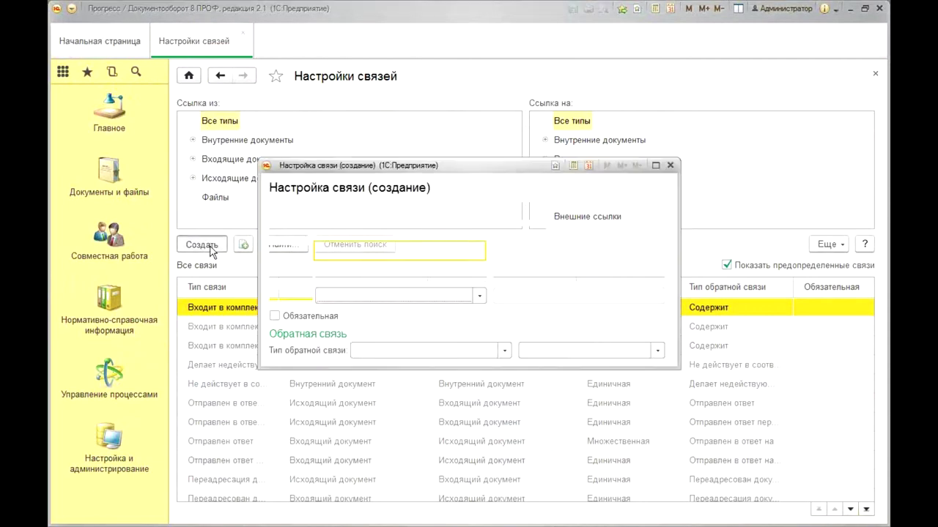
pyautogui.click(670, 164)
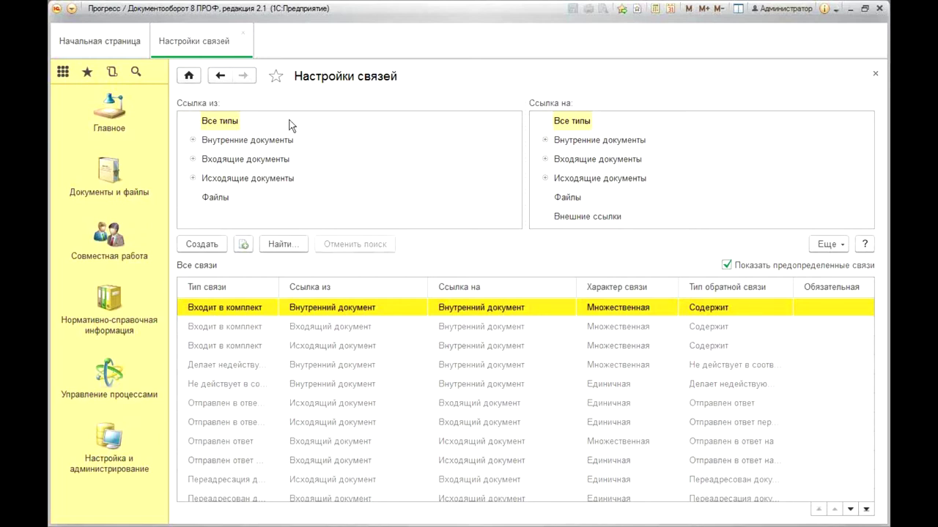
# Filter the link settings from internal Договор to outgoing Счет and view the prefilled new setting form, closing it unsaved.
pyautogui.click(192, 141)
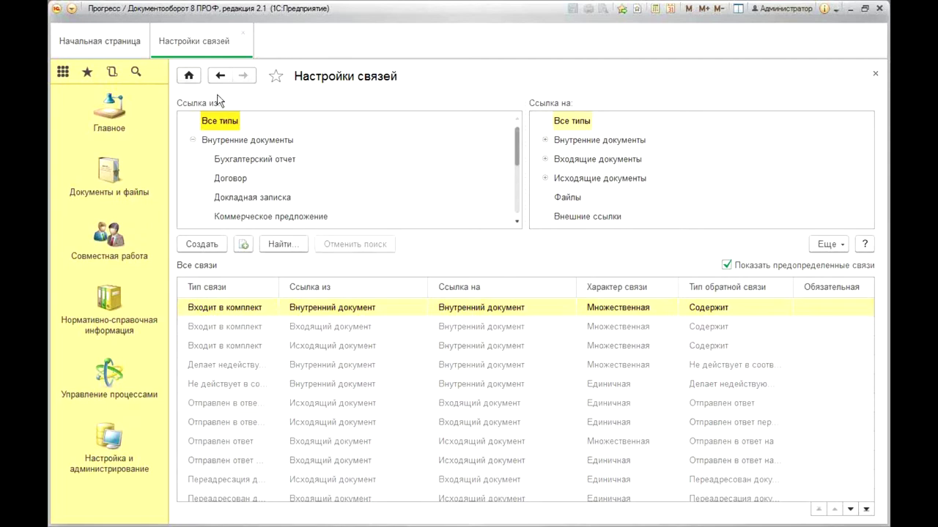
pyautogui.click(232, 178)
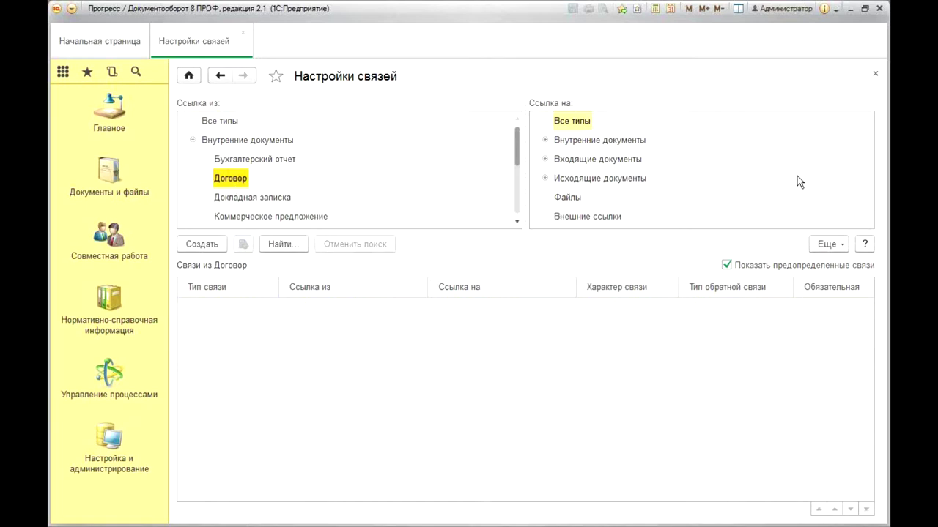
pyautogui.click(545, 179)
pyautogui.click(550, 183)
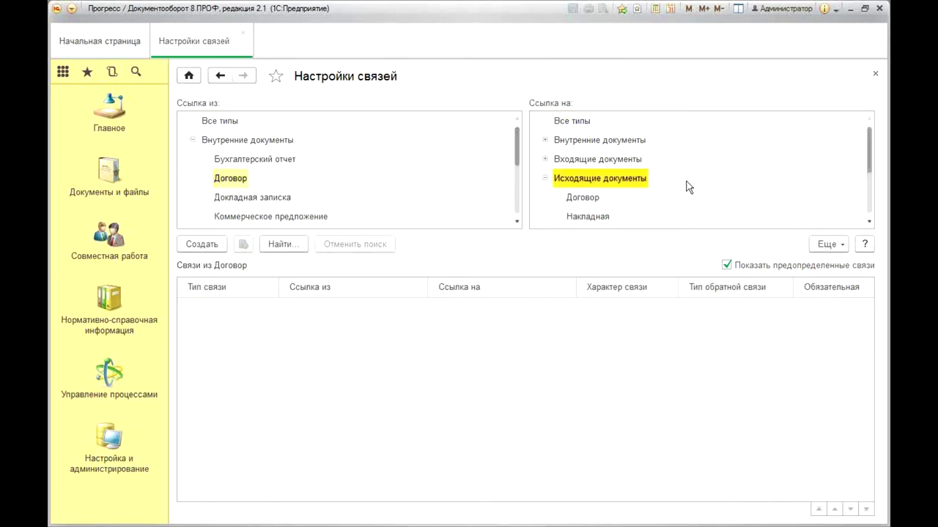
pyautogui.scroll(-3, 684, 183)
pyautogui.click(579, 163)
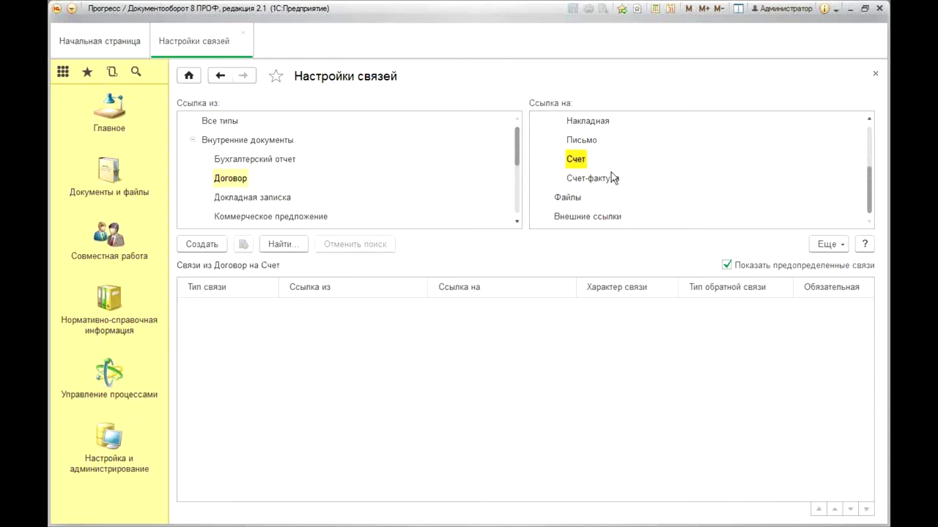
pyautogui.click(194, 247)
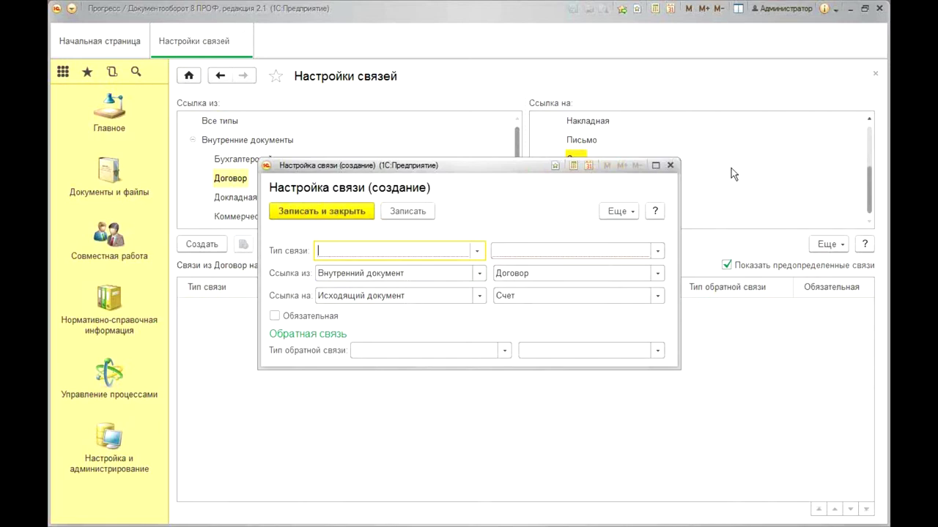
pyautogui.click(670, 166)
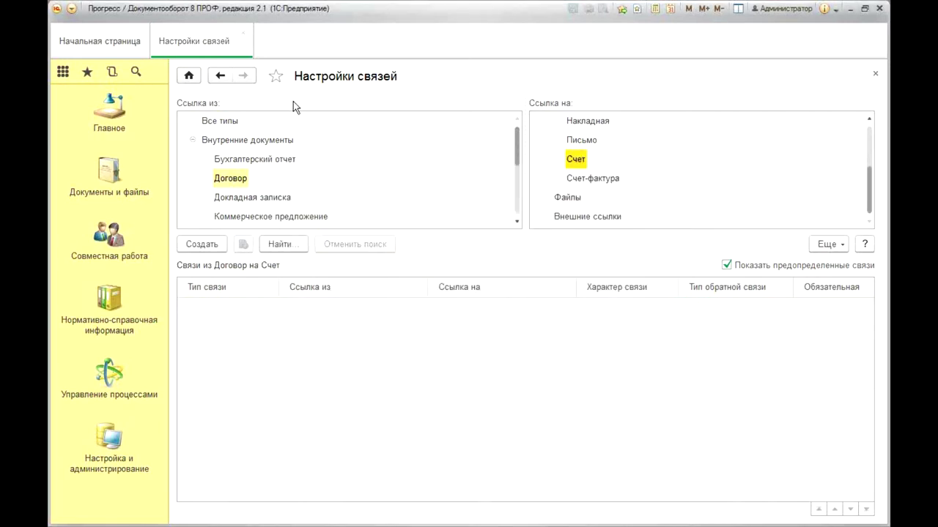
pyautogui.click(232, 121)
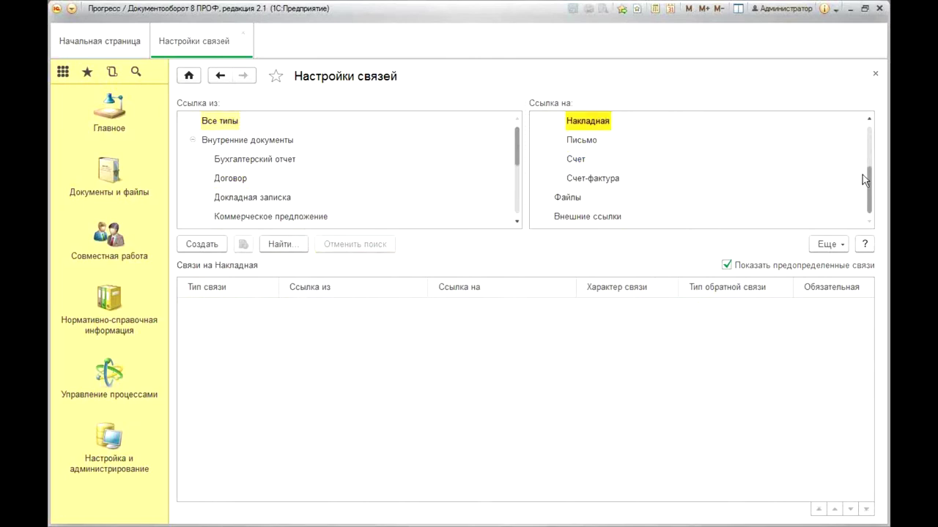
pyautogui.moveTo(870, 199); pyautogui.dragTo(859, 140)
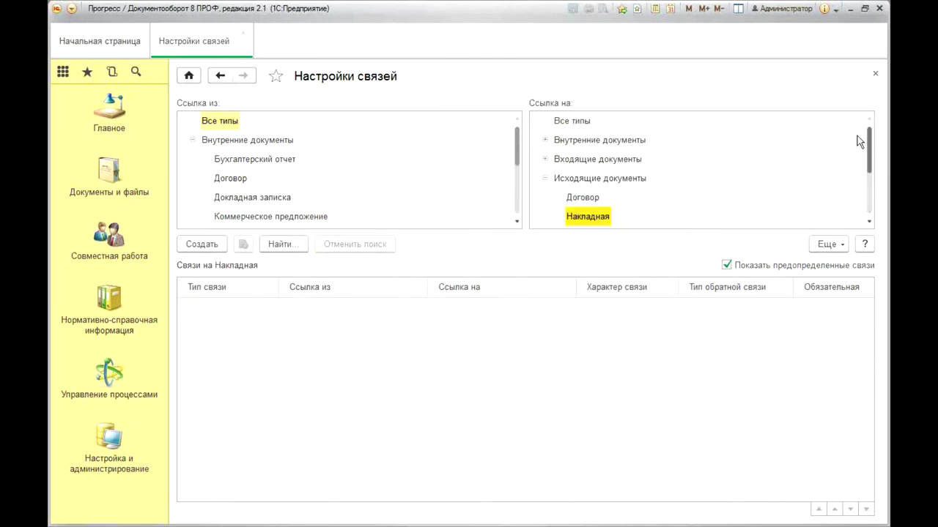
pyautogui.click(562, 122)
pyautogui.click(209, 245)
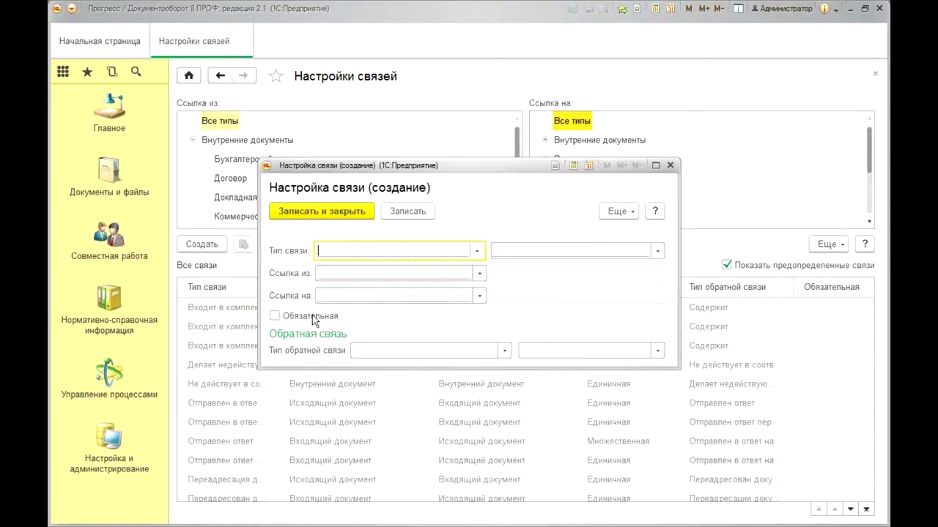
pyautogui.click(473, 252)
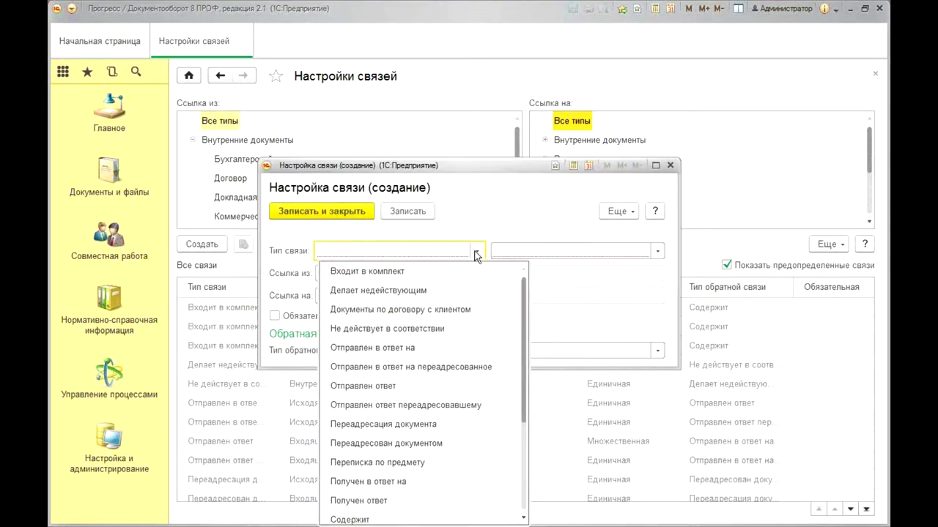
pyautogui.click(477, 305)
pyautogui.click(480, 273)
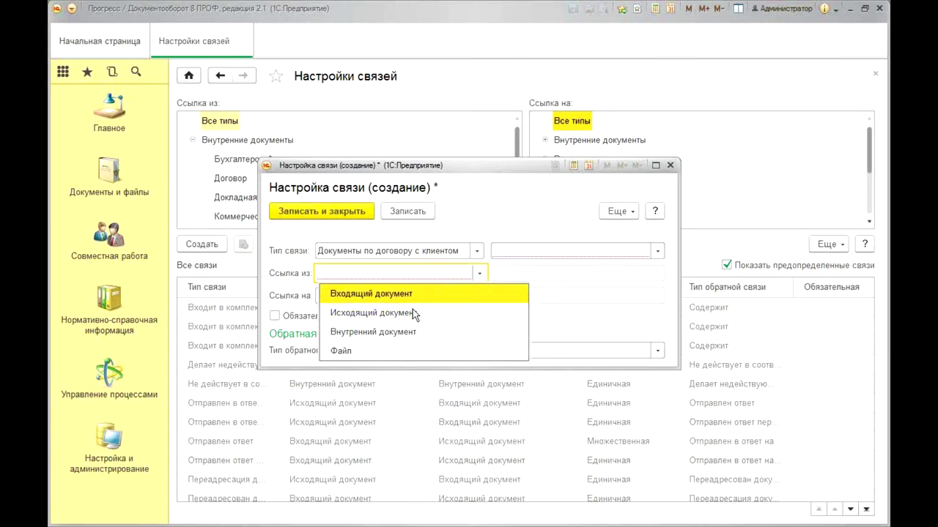
pyautogui.click(407, 332)
pyautogui.click(536, 277)
pyautogui.click(553, 330)
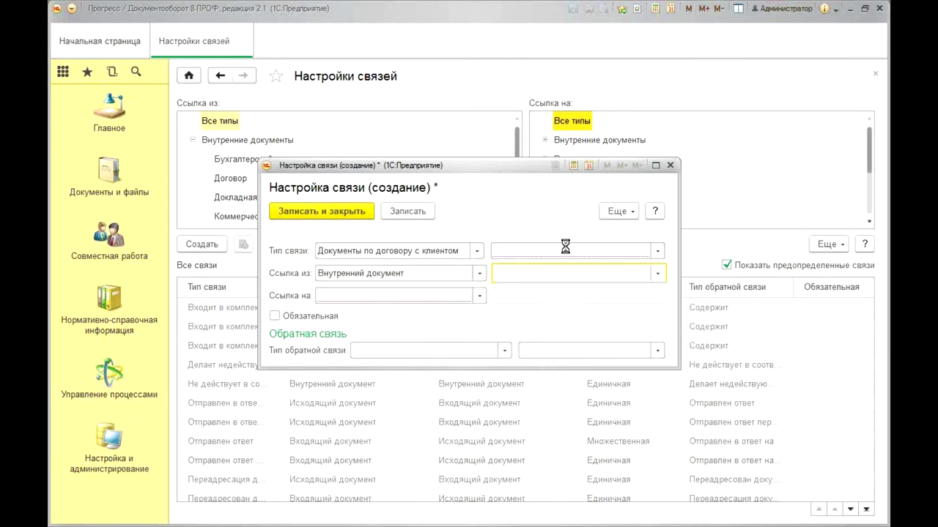
pyautogui.click(702, 76)
pyautogui.click(669, 165)
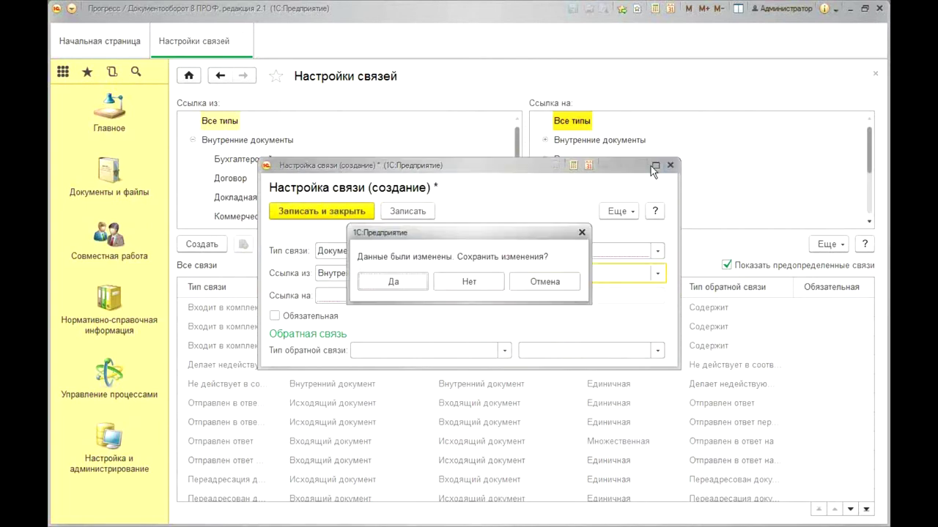
pyautogui.click(478, 281)
# Fill in a new link setting from internal Договор to outgoing Счет, with link type "Документы по договору с клиентом" and character Множественная.
pyautogui.click(239, 178)
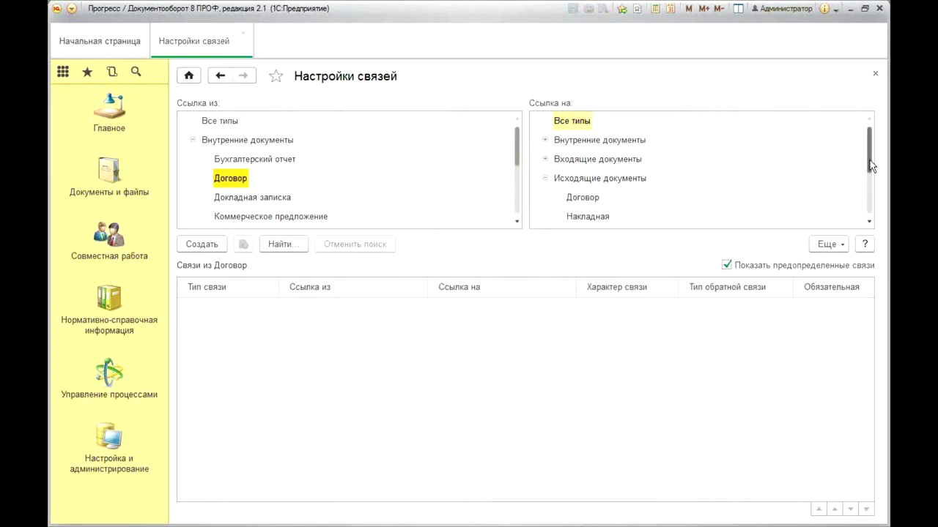
pyautogui.scroll(-1, 871, 161)
pyautogui.click(575, 217)
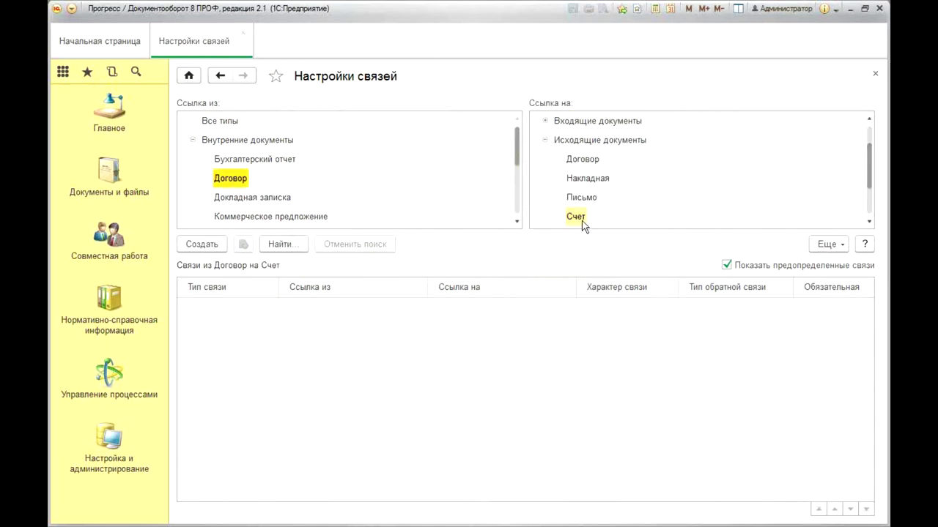
pyautogui.click(212, 244)
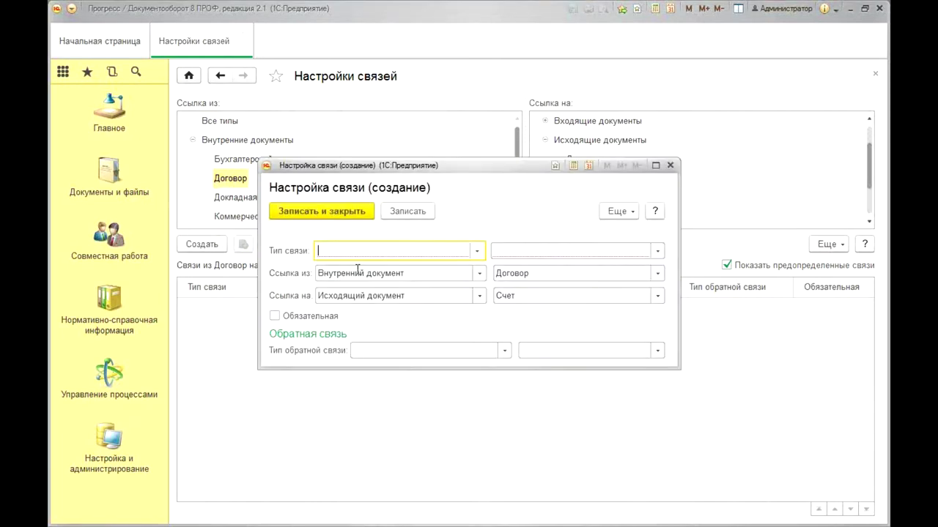
pyautogui.click(476, 252)
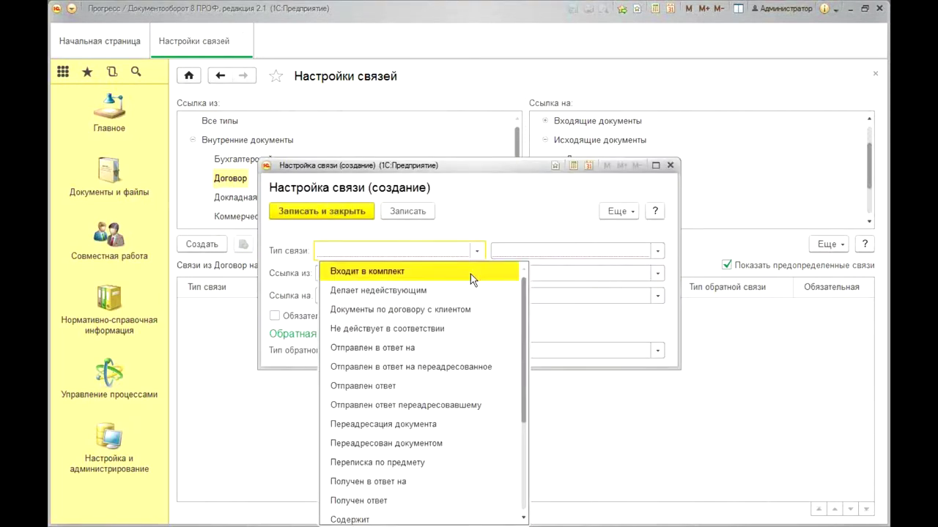
pyautogui.click(459, 310)
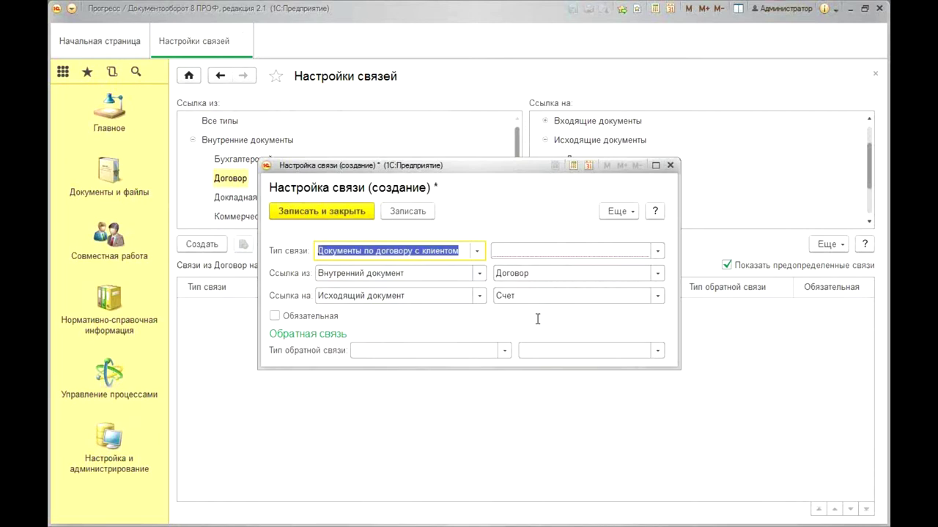
pyautogui.click(580, 254)
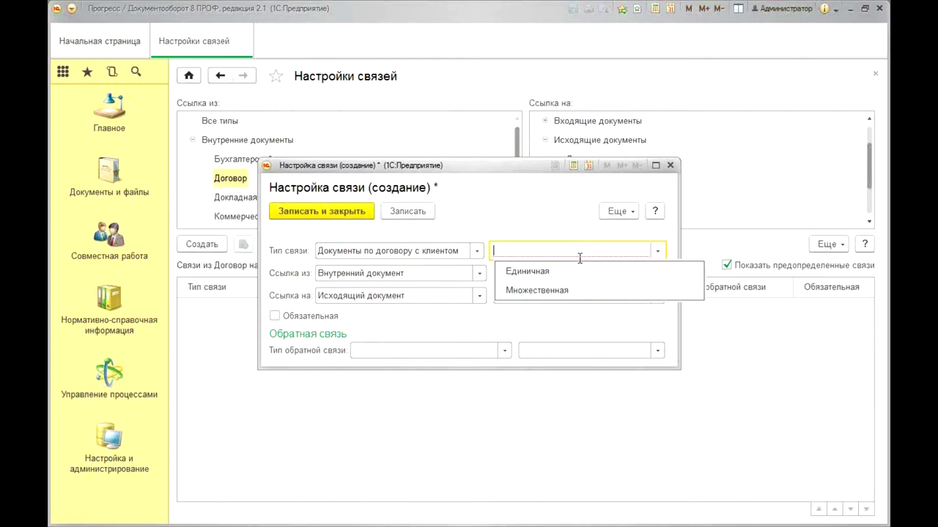
pyautogui.click(594, 295)
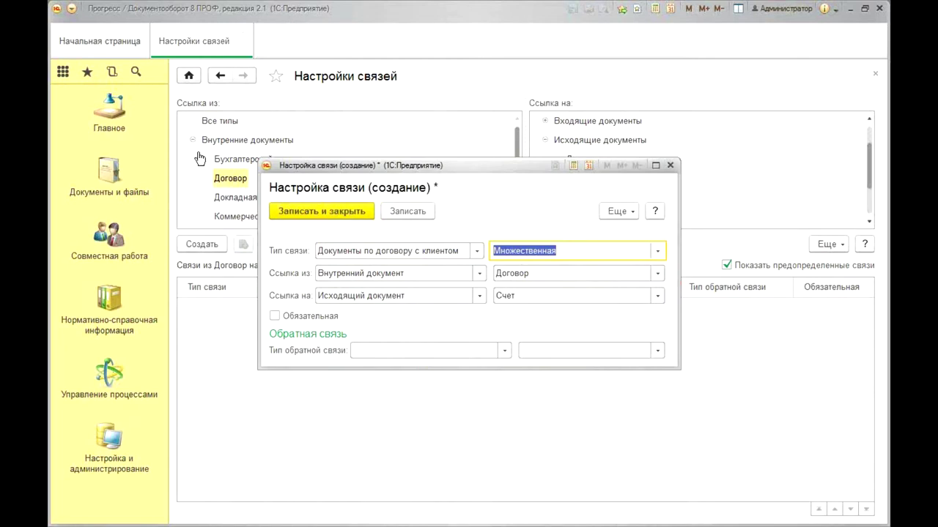
# Inspect the links of the outgoing document "Отправка "Типовой договор с клиентом Альфа"" and close its card.
pyautogui.click(110, 125)
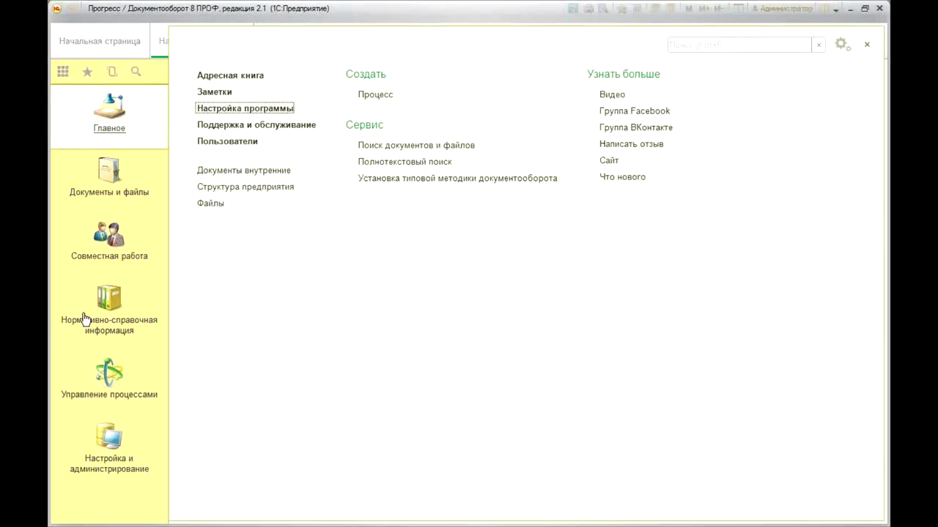
pyautogui.click(126, 196)
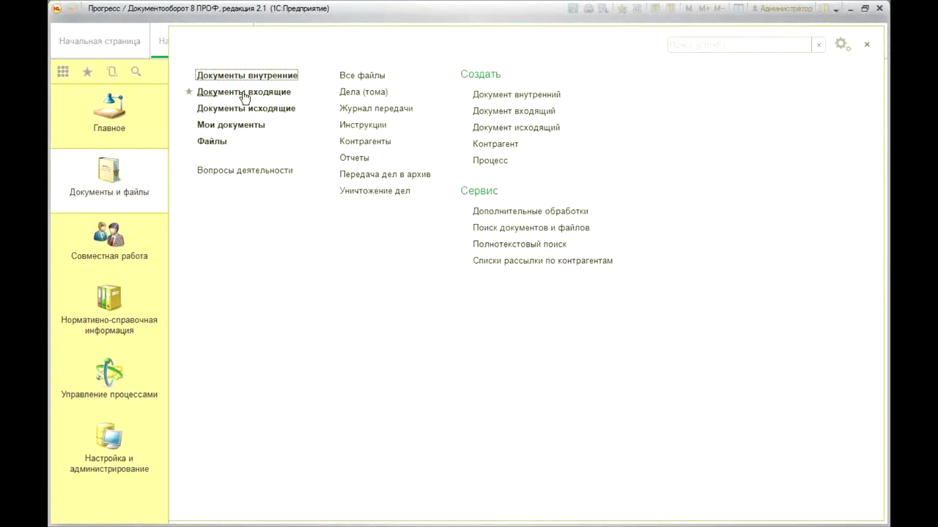
pyautogui.click(260, 108)
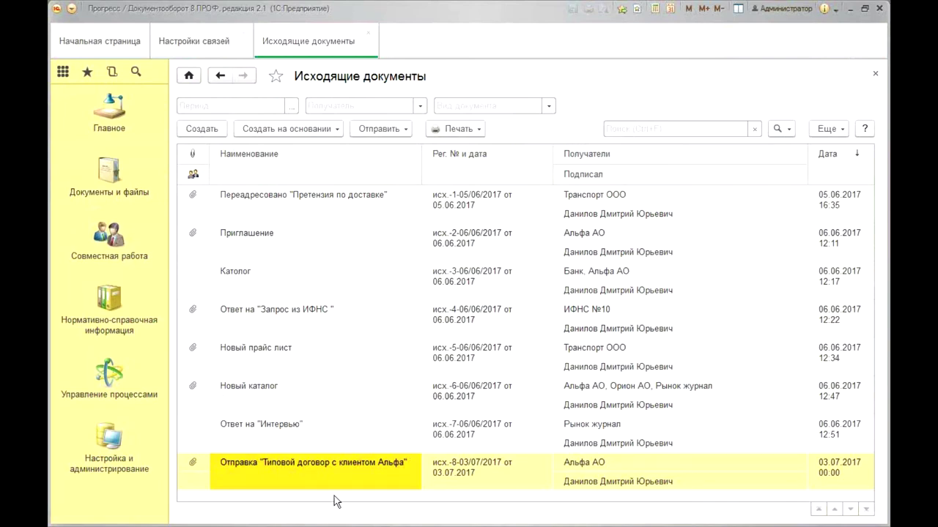
pyautogui.doubleClick(447, 473)
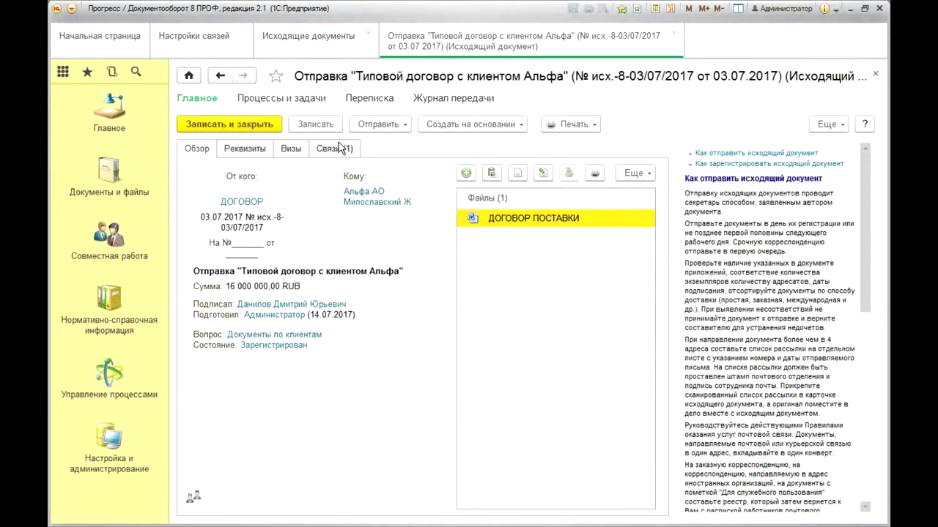
pyautogui.click(341, 149)
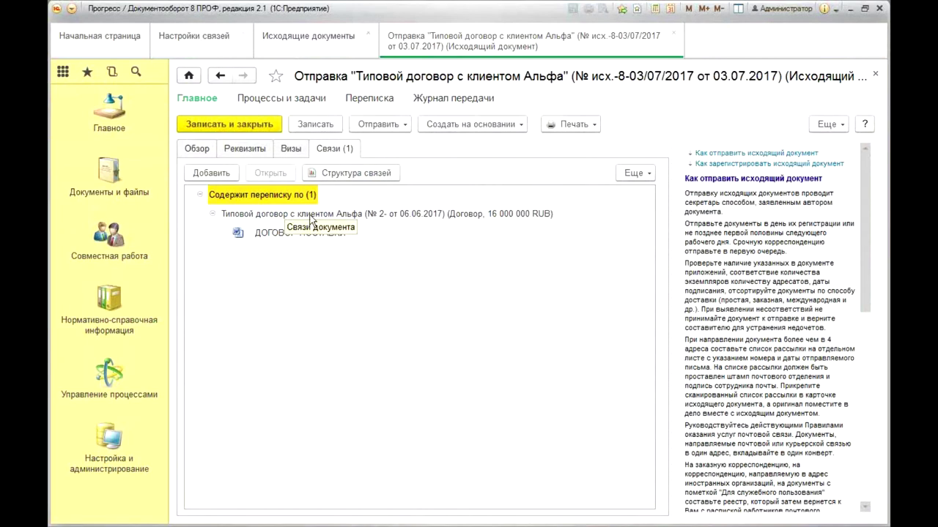
pyautogui.click(673, 33)
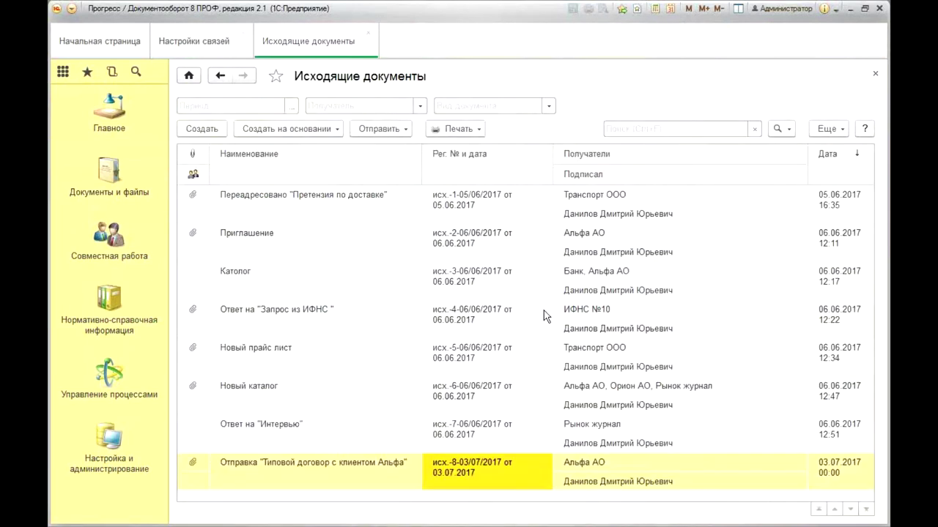
# In the pending link setting, set the reverse link type to "Документы по договору с клиентом" with character Единичная, and save it.
pyautogui.click(189, 46)
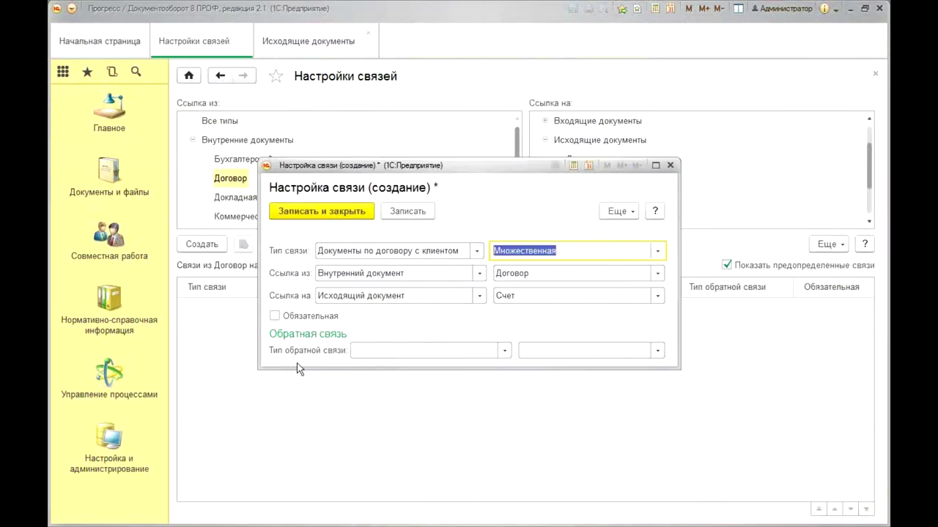
pyautogui.click(357, 352)
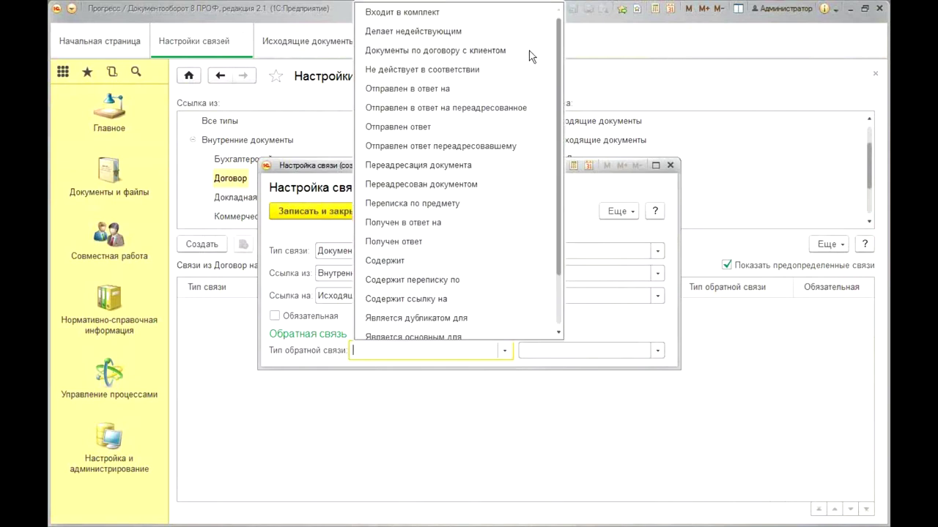
pyautogui.click(494, 58)
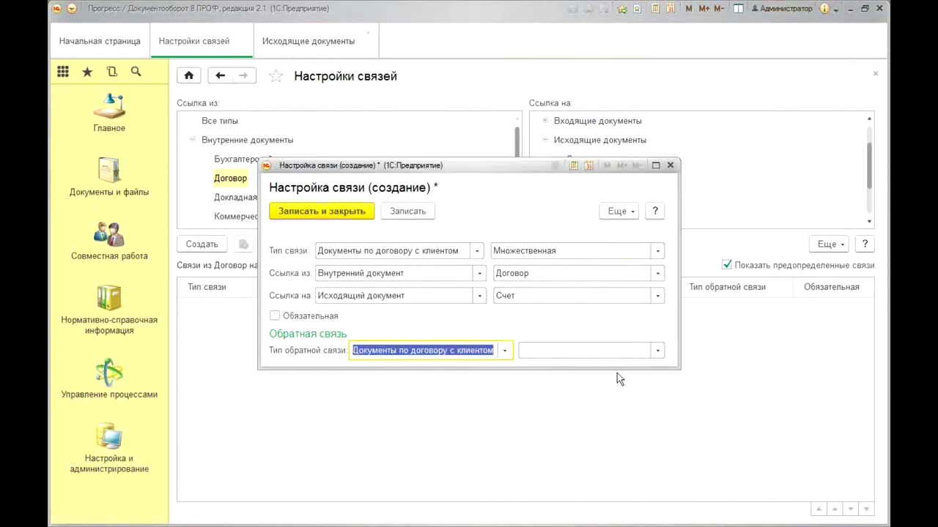
pyautogui.click(595, 354)
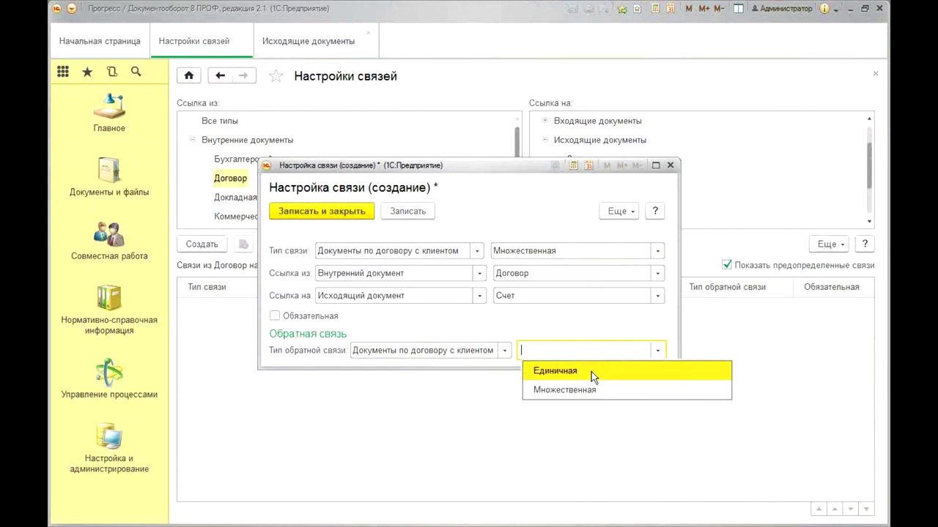
pyautogui.click(591, 371)
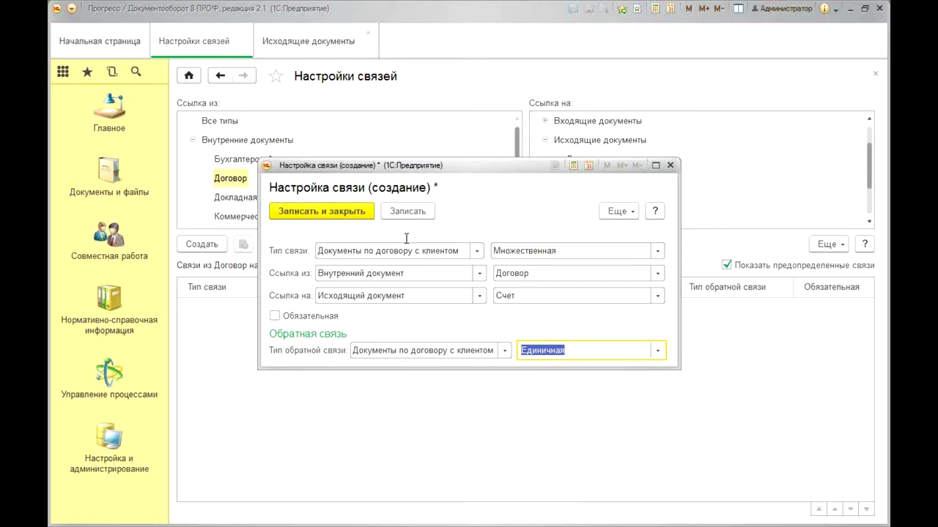
pyautogui.click(326, 211)
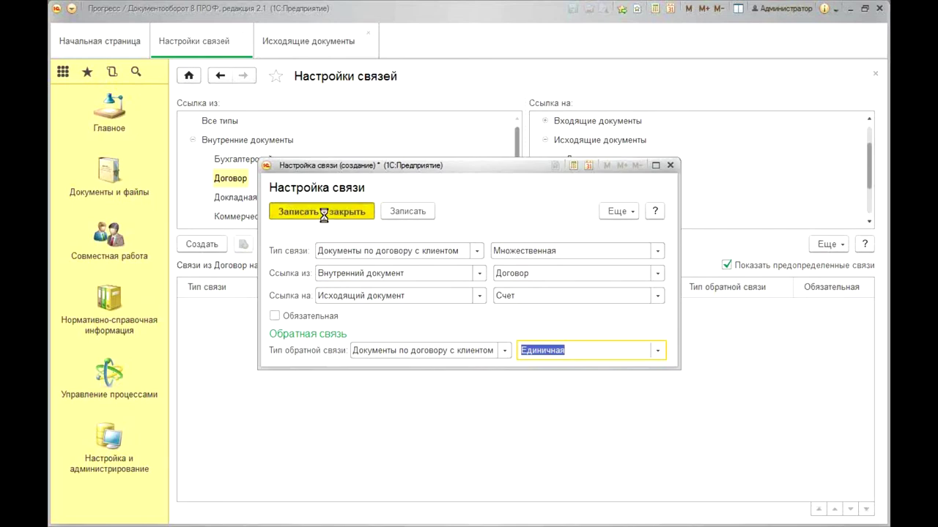
# Create a blank outgoing document of kind Счет and name it "счет Альфа".
pyautogui.click(286, 45)
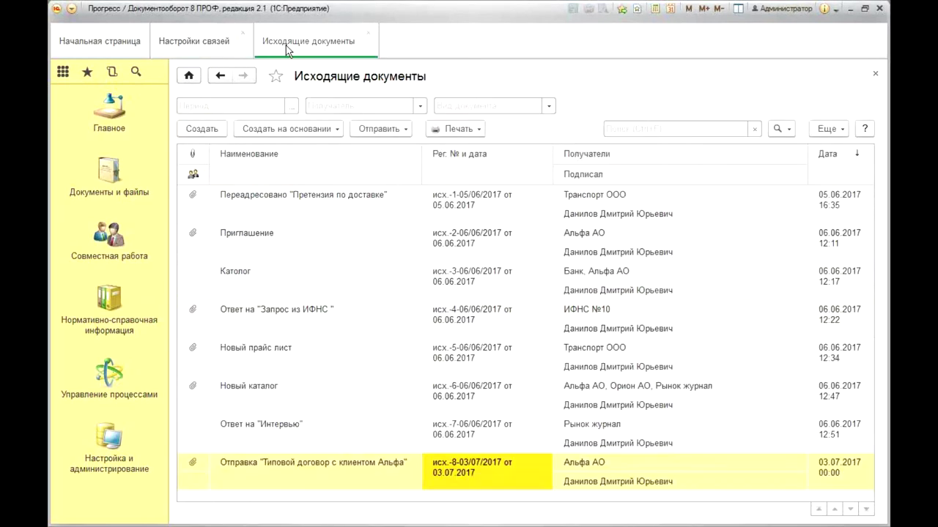
pyautogui.click(201, 129)
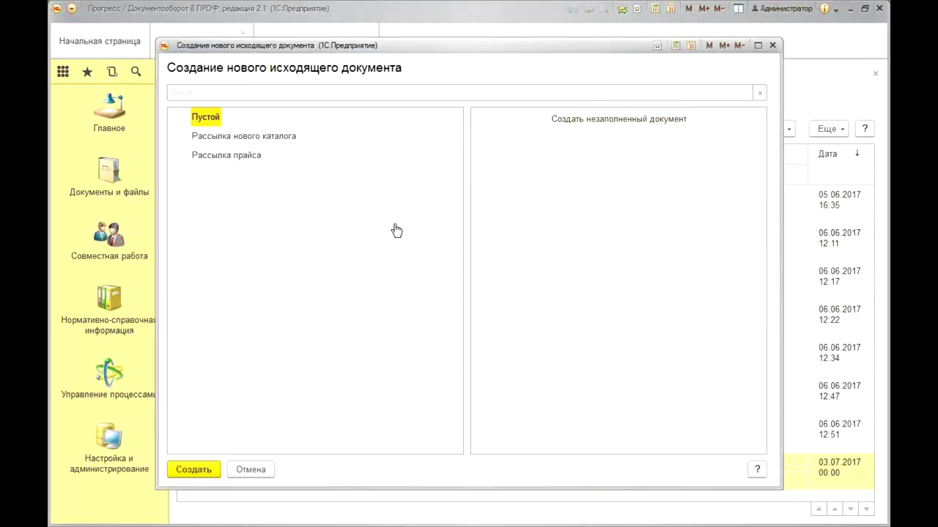
pyautogui.click(178, 474)
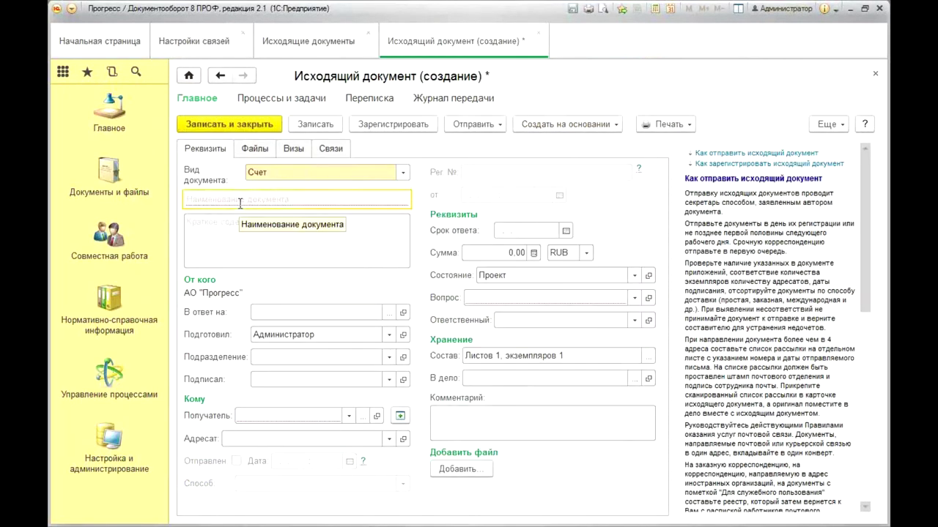
pyautogui.write('счет А')
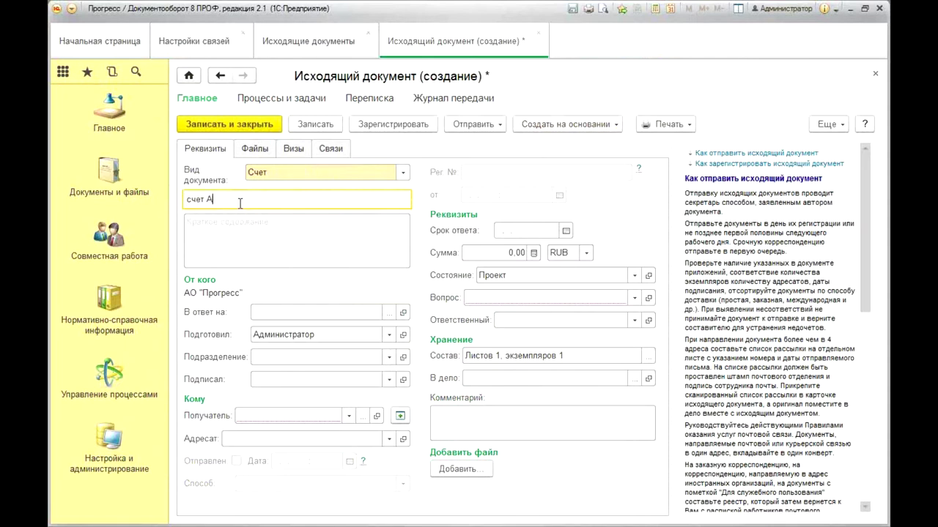
pyautogui.write('льфа')
pyautogui.press('Tab')
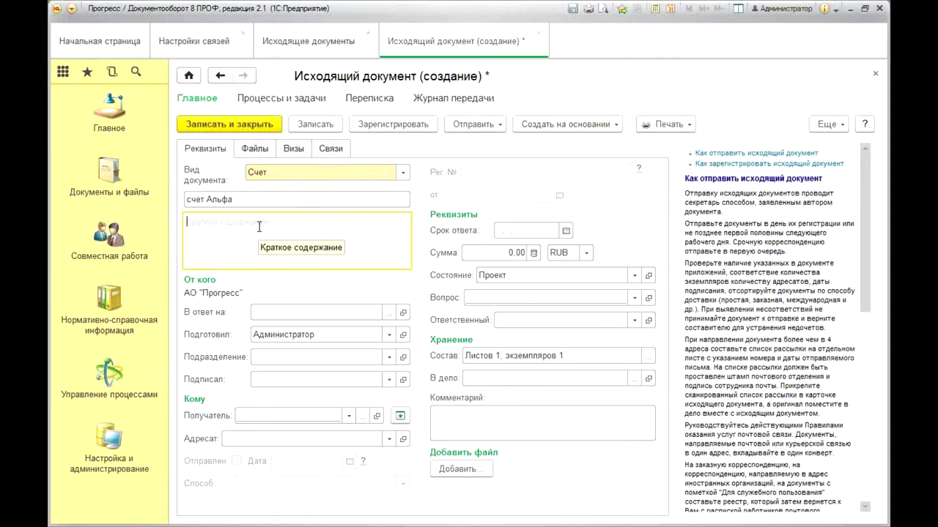
# Set the invoice's recipient to Альфа АО and choose the company's manager (Менеджер) contact as addressee.
pyautogui.click(288, 415)
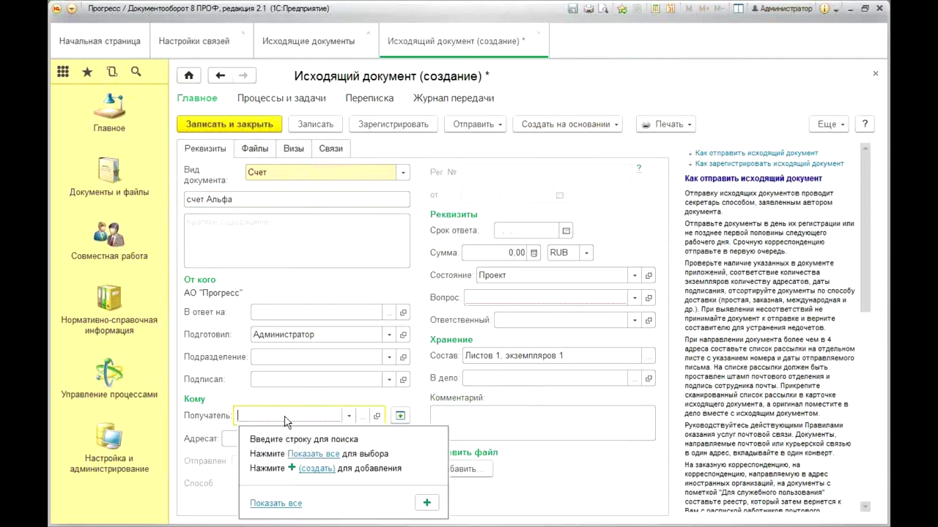
pyautogui.write('альф')
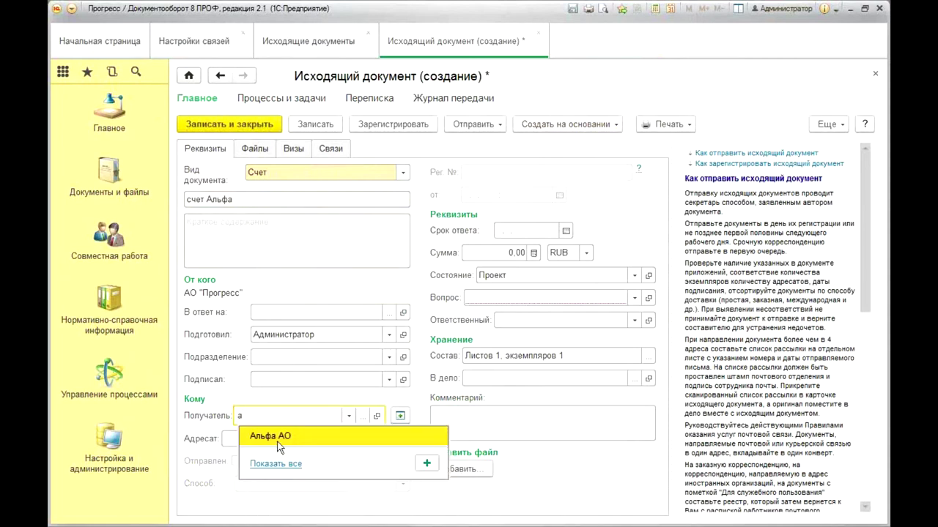
pyautogui.click(283, 438)
pyautogui.click(263, 440)
pyautogui.press('F4')
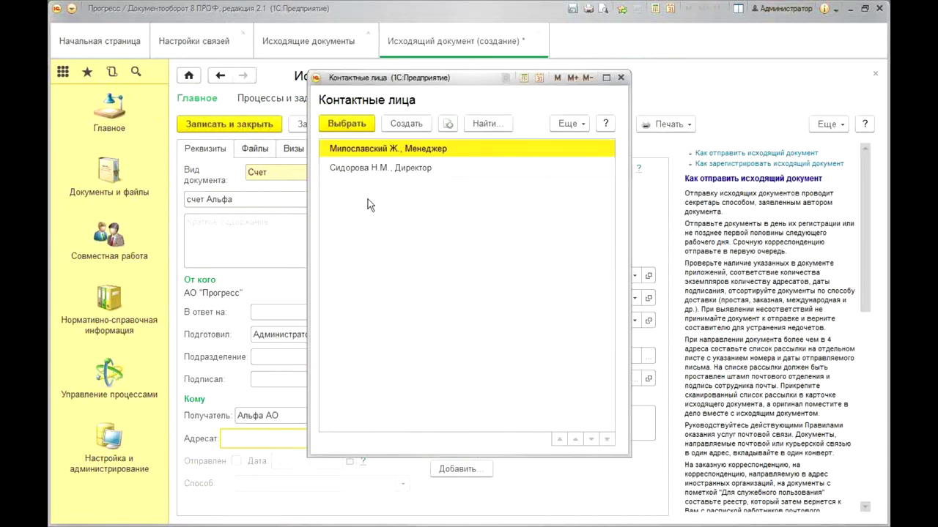
pyautogui.doubleClick(379, 150)
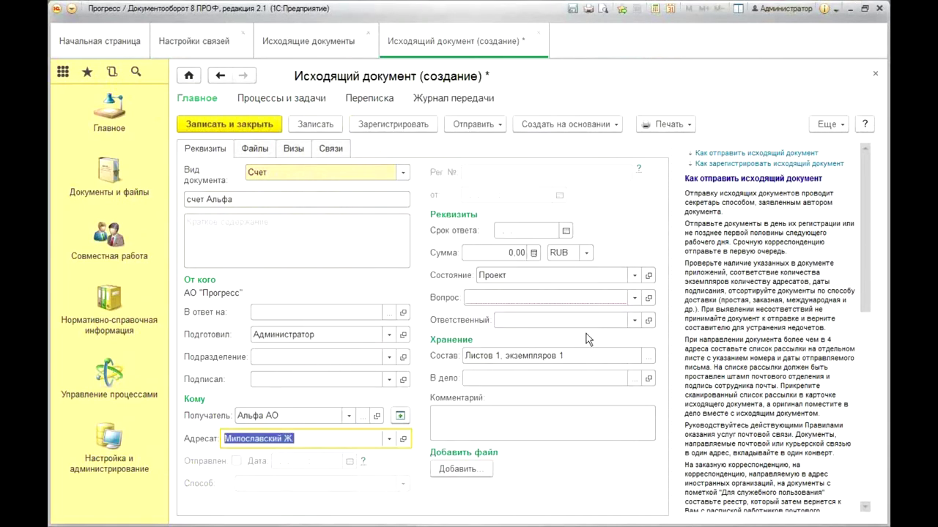
# Set the invoice's sum to 213 000,00 RUB and its activity question (Вопрос) to "Документы по клиентам".
pyautogui.click(517, 232)
pyautogui.write('213 00')
pyautogui.press('Tab')
pyautogui.click(525, 298)
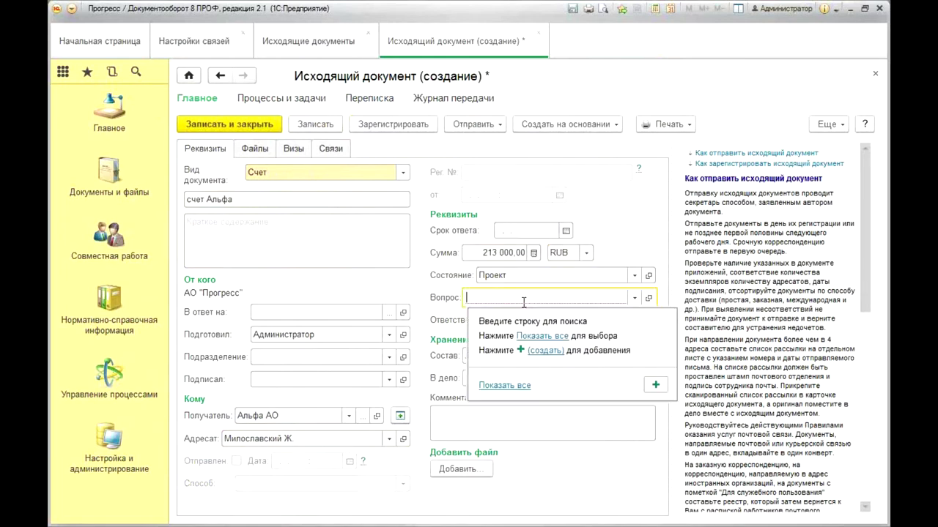
pyautogui.click(542, 336)
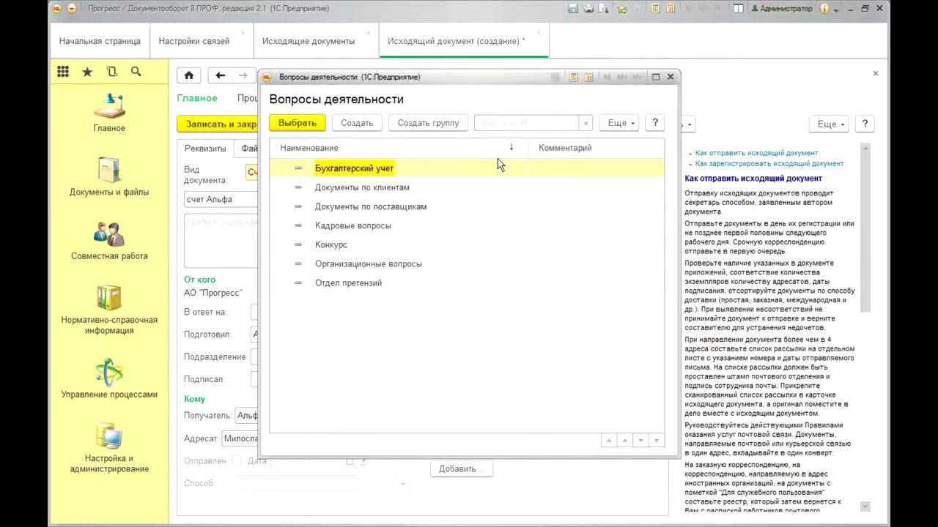
pyautogui.doubleClick(358, 189)
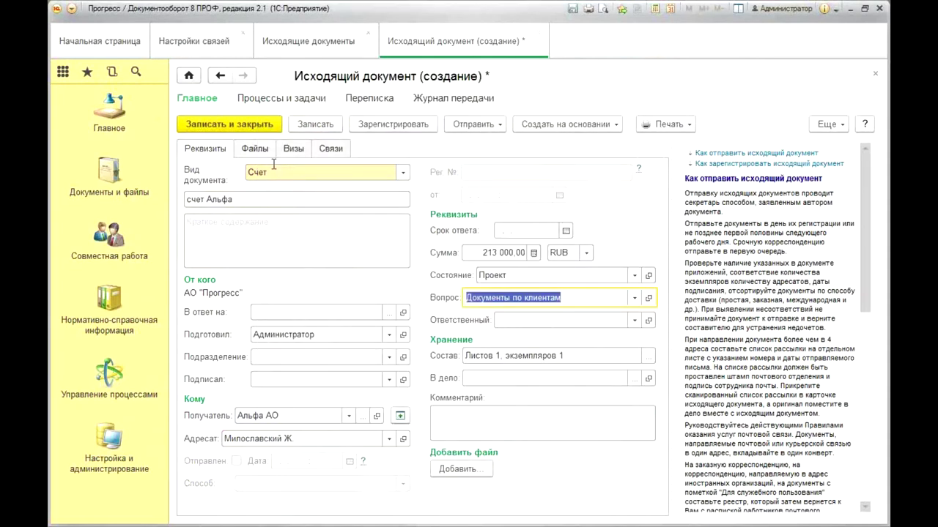
# Attach the file "Счет на оплату № 1 от 03 июля 2017 г" from the desktop folder Семинар to the invoice.
pyautogui.click(256, 148)
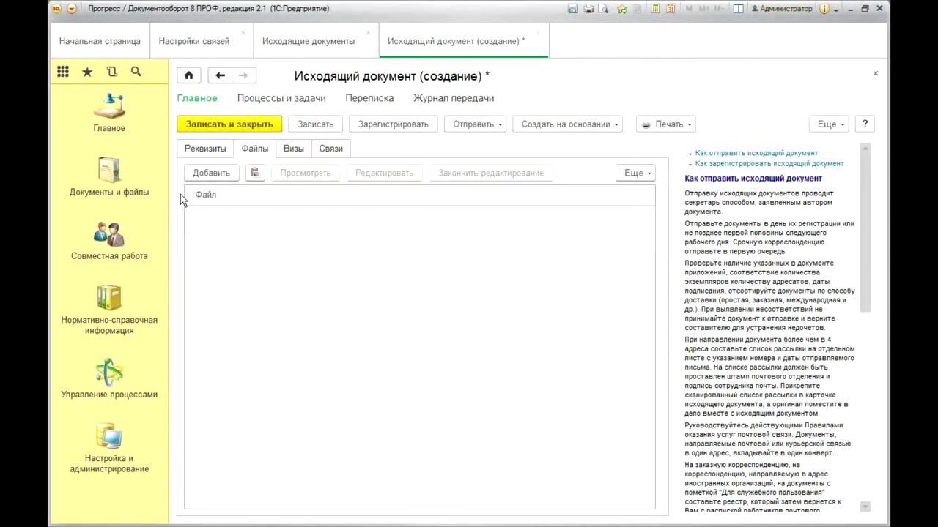
pyautogui.click(224, 176)
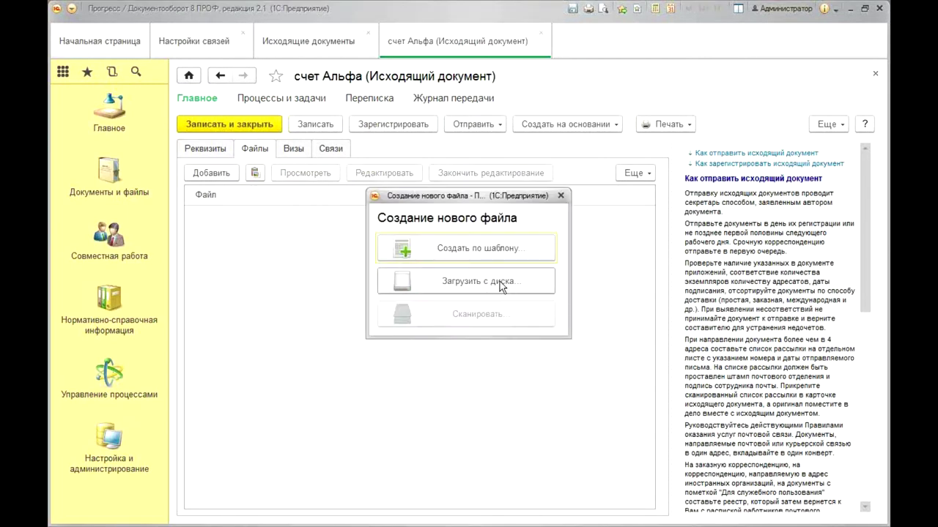
pyautogui.click(502, 286)
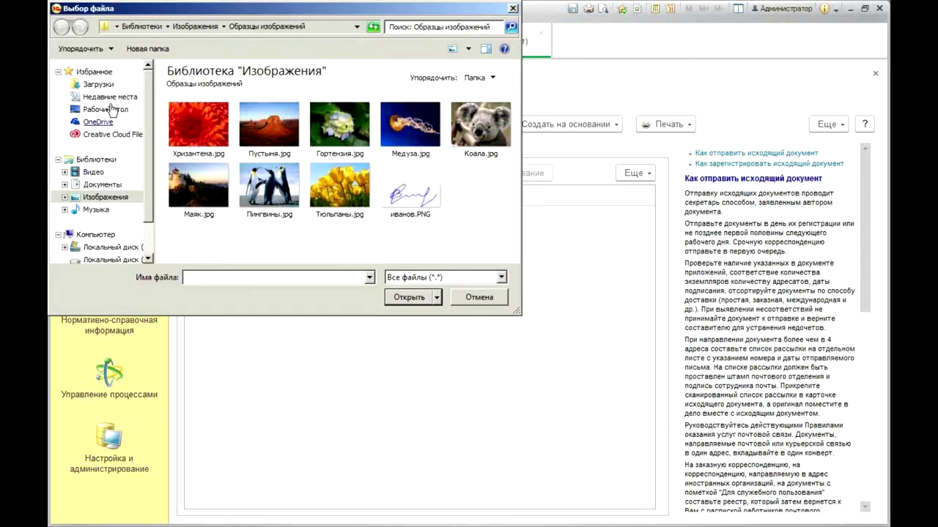
pyautogui.click(105, 109)
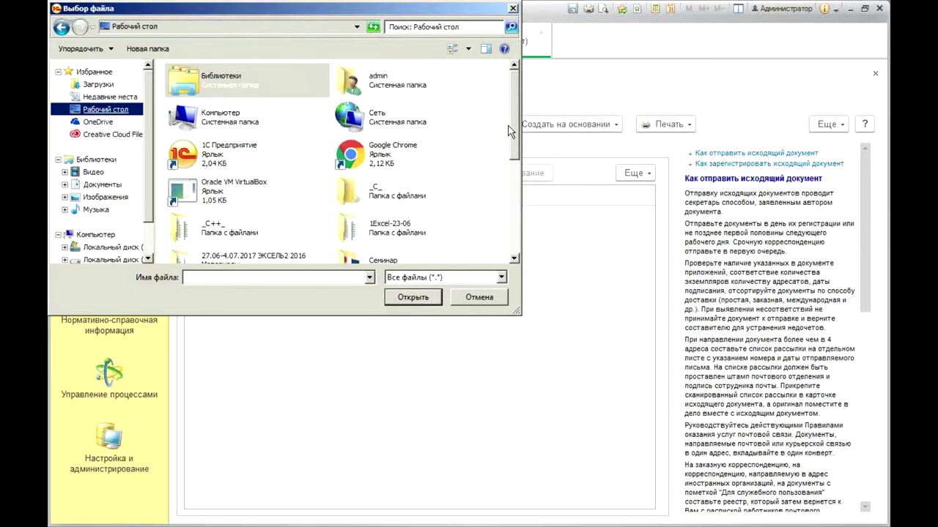
pyautogui.scroll(-3, 511, 132)
pyautogui.click(383, 152)
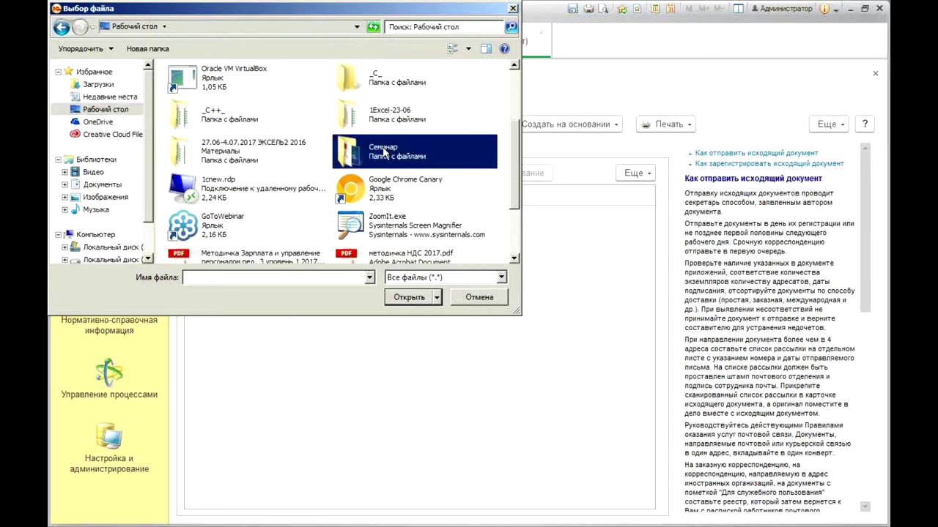
pyautogui.doubleClick(383, 152)
pyautogui.doubleClick(220, 131)
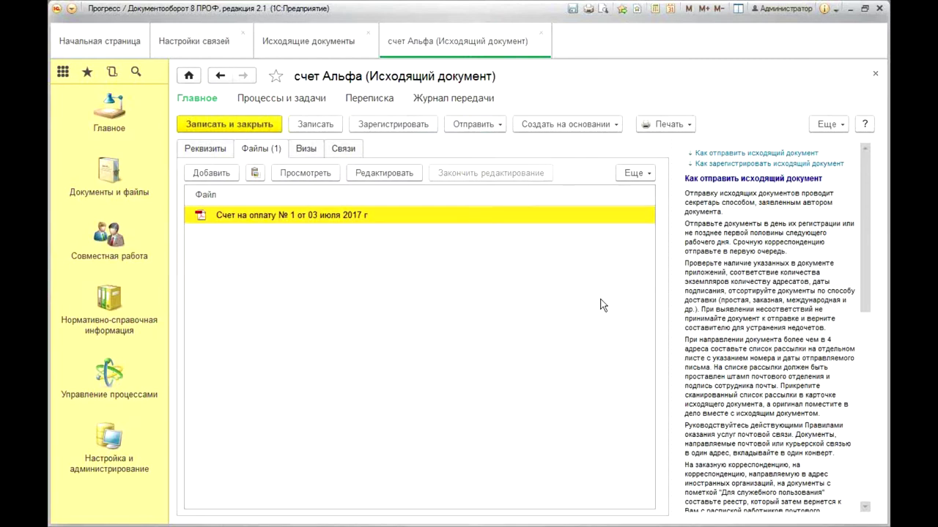
# Register the invoice with the registration date 03.07.2017, save it and show its document links.
pyautogui.click(212, 149)
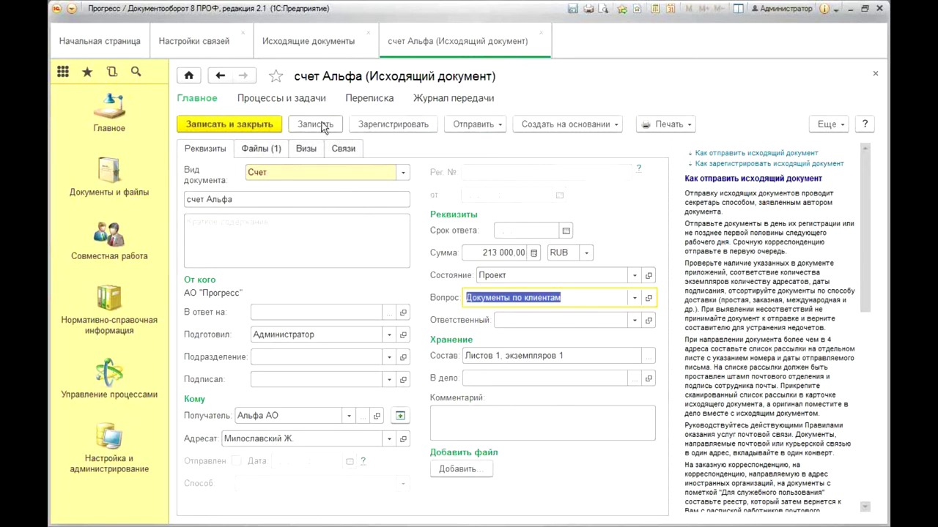
pyautogui.click(410, 125)
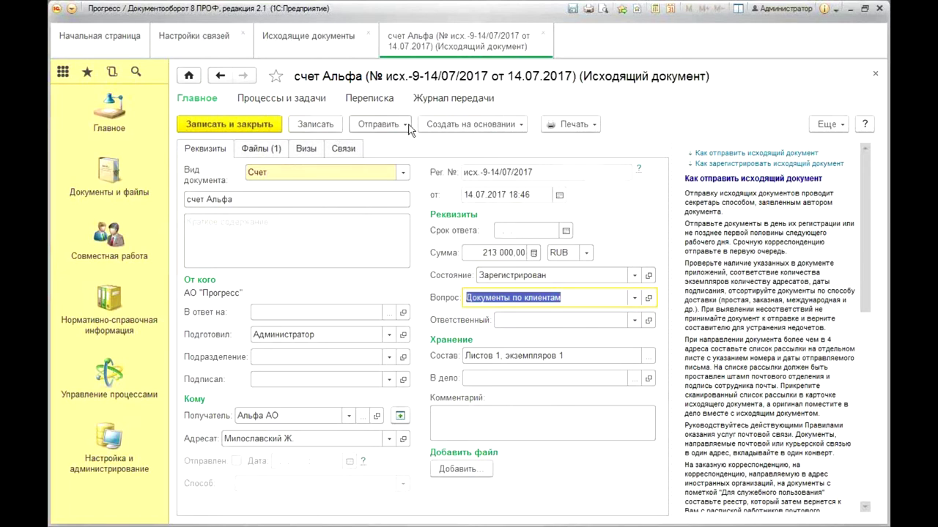
pyautogui.click(559, 196)
pyautogui.click(432, 286)
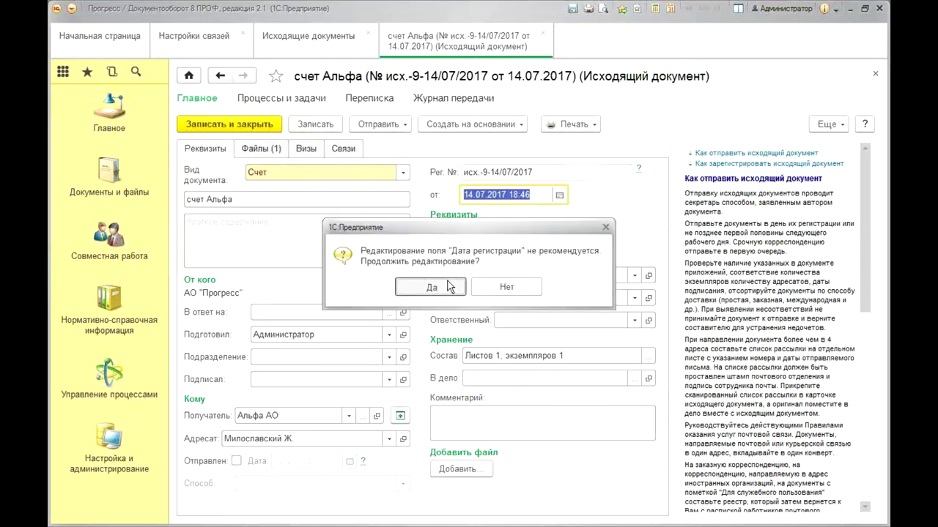
pyautogui.click(561, 283)
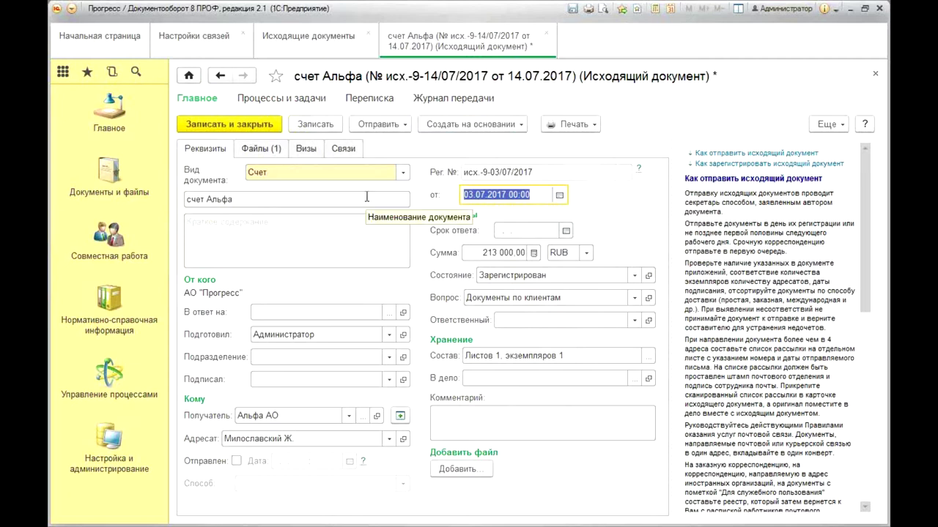
pyautogui.click(345, 150)
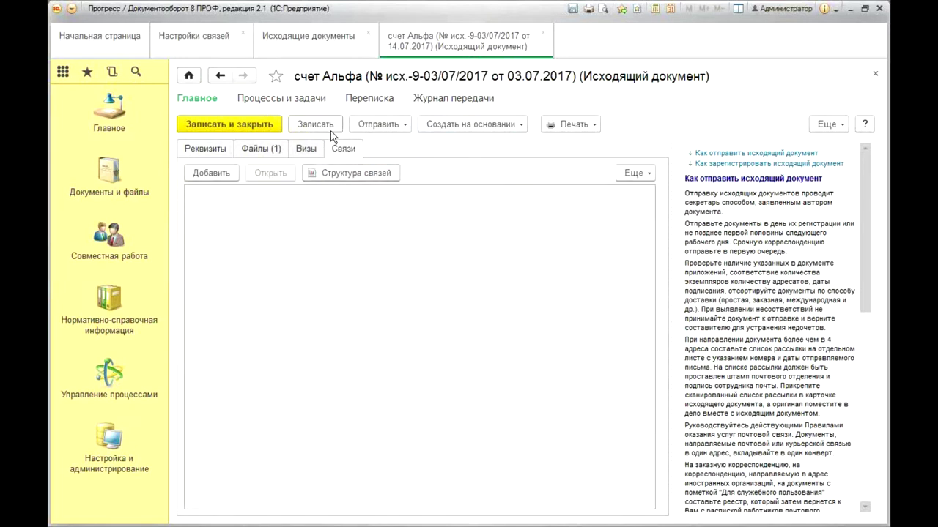
# Link the invoice to the contract "Типовой договор с клиентом Альфа" using the link type "Документы по договору с клиентом".
pyautogui.click(197, 174)
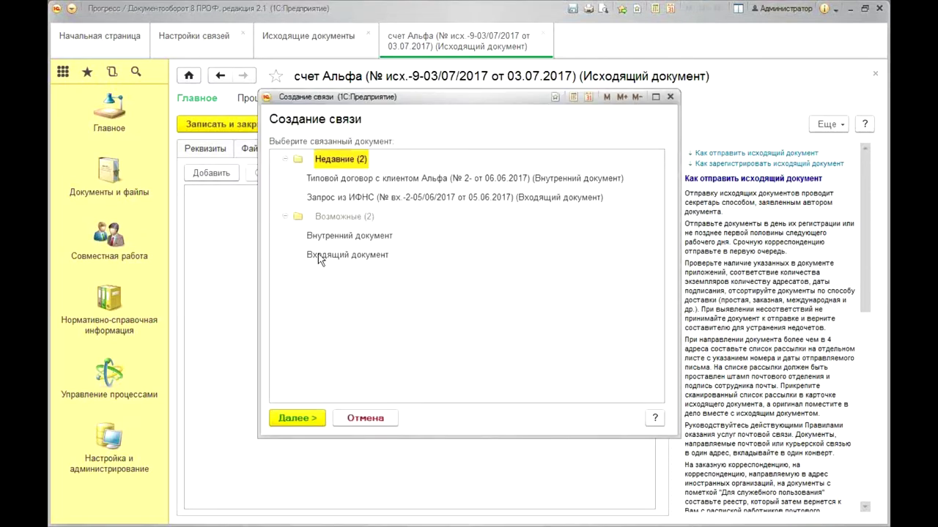
pyautogui.click(425, 183)
pyautogui.doubleClick(444, 180)
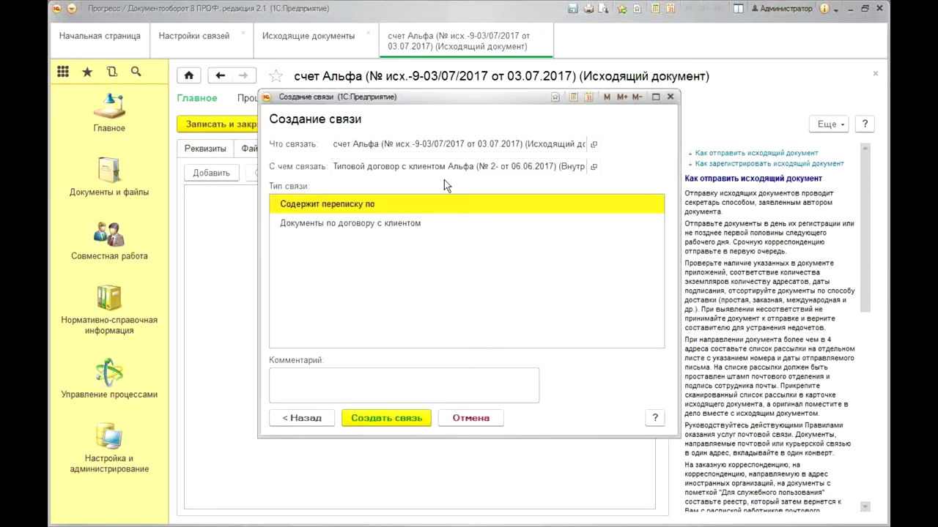
pyautogui.click(364, 228)
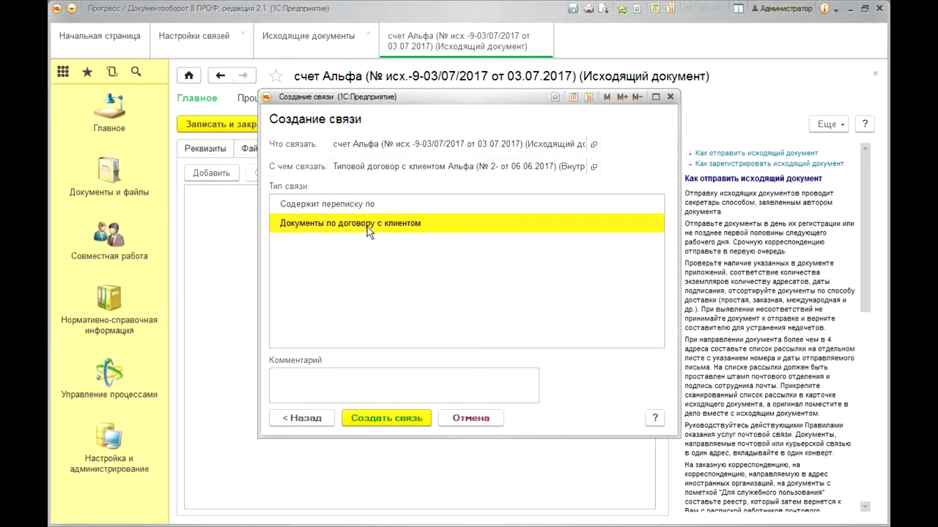
pyautogui.doubleClick(414, 227)
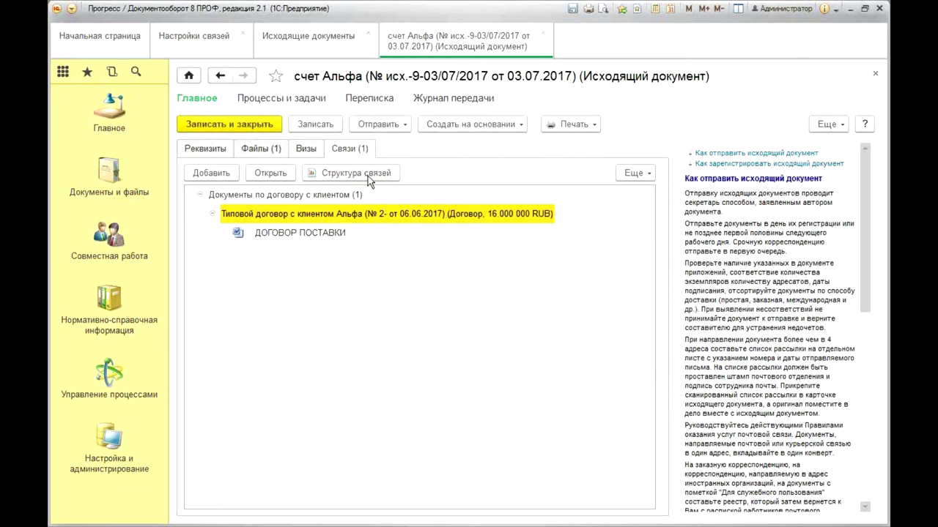
# Show the invoice's link structure and examine the invoice, the contract and the contract's dispatch letter in it.
pyautogui.click(295, 130)
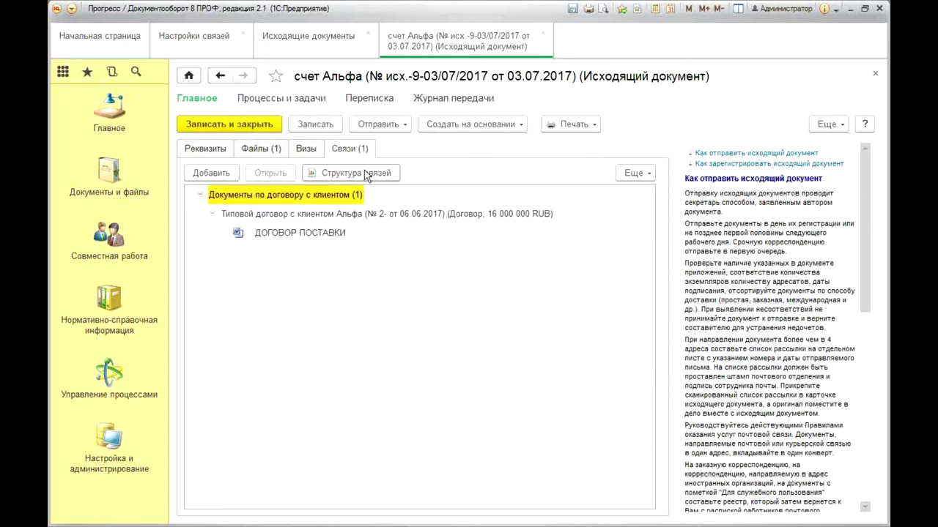
pyautogui.click(352, 173)
pyautogui.click(313, 179)
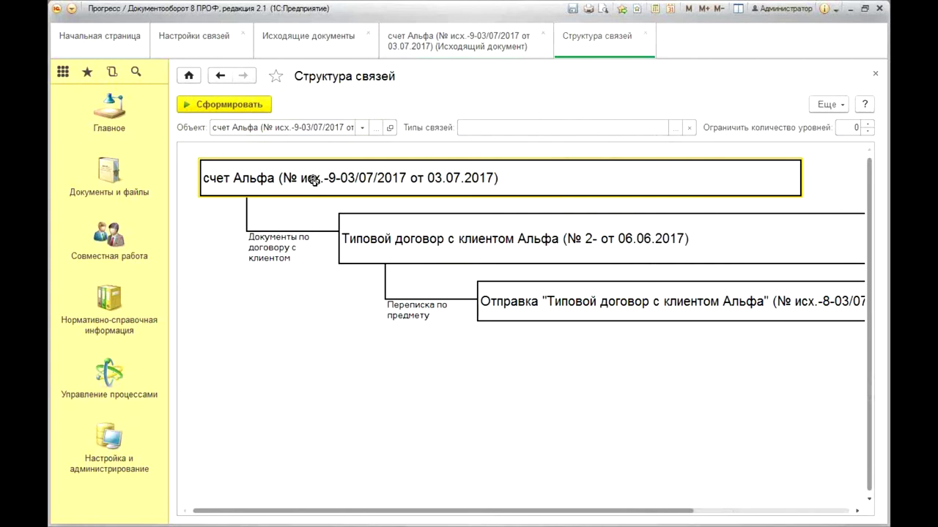
pyautogui.click(442, 241)
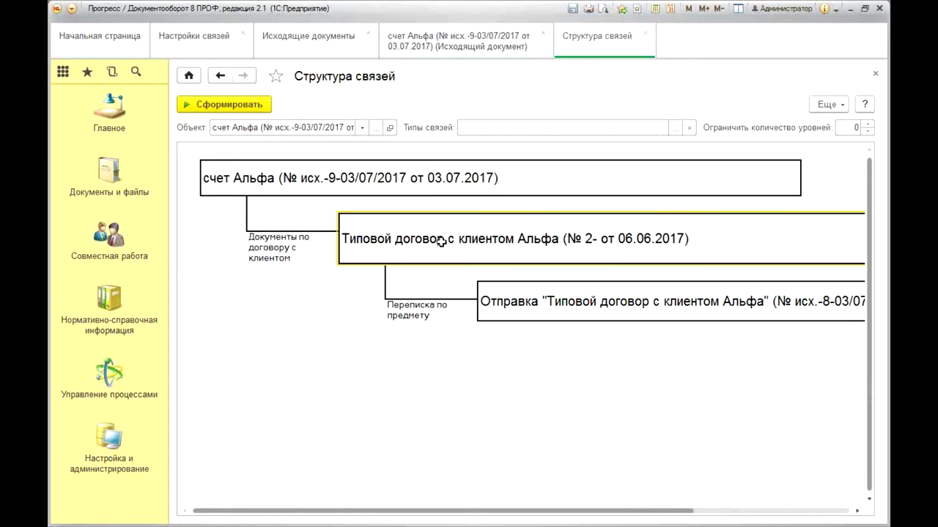
pyautogui.click(529, 321)
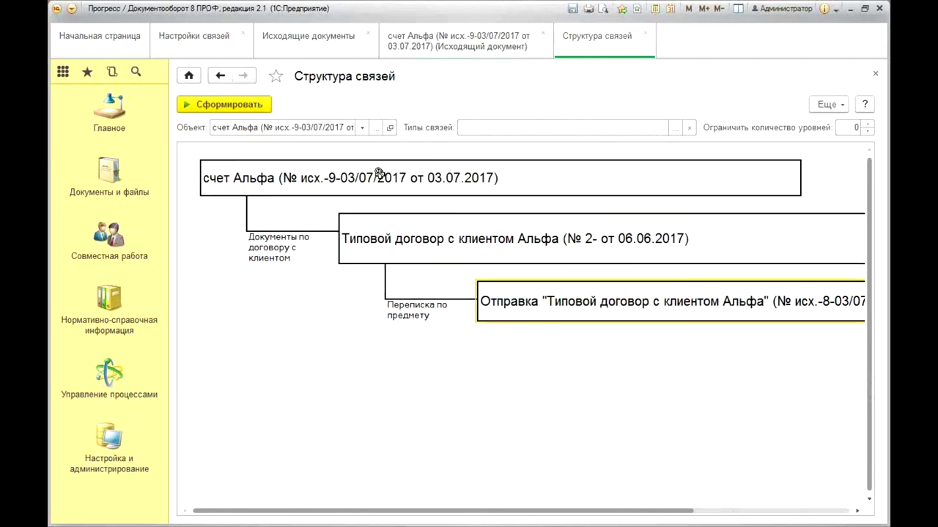
pyautogui.click(335, 178)
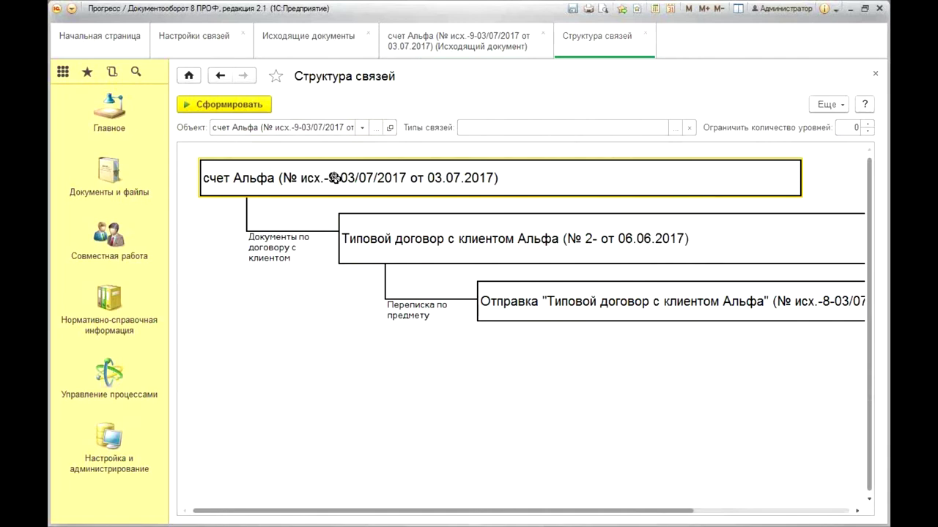
# Close the link structure, save and close the invoice, and close the outgoing documents and link settings lists.
pyautogui.click(644, 33)
pyautogui.click(220, 122)
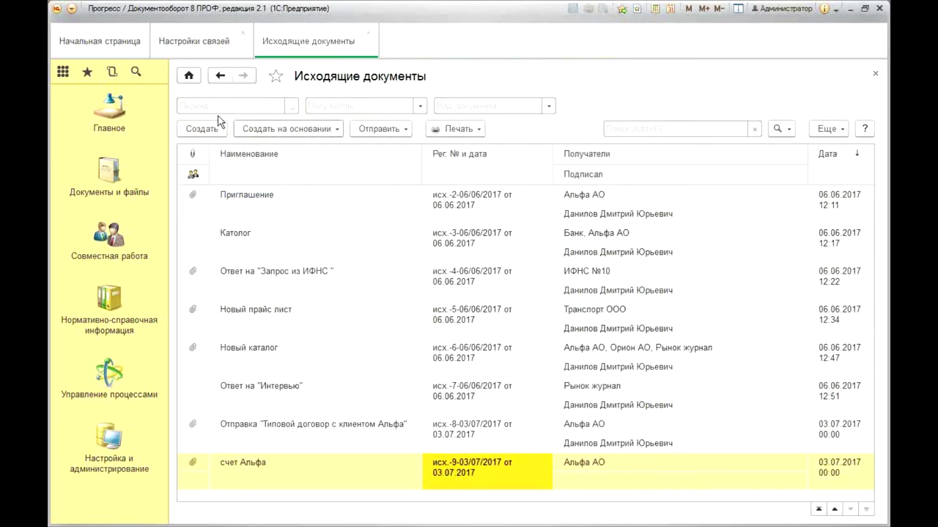
pyautogui.click(366, 33)
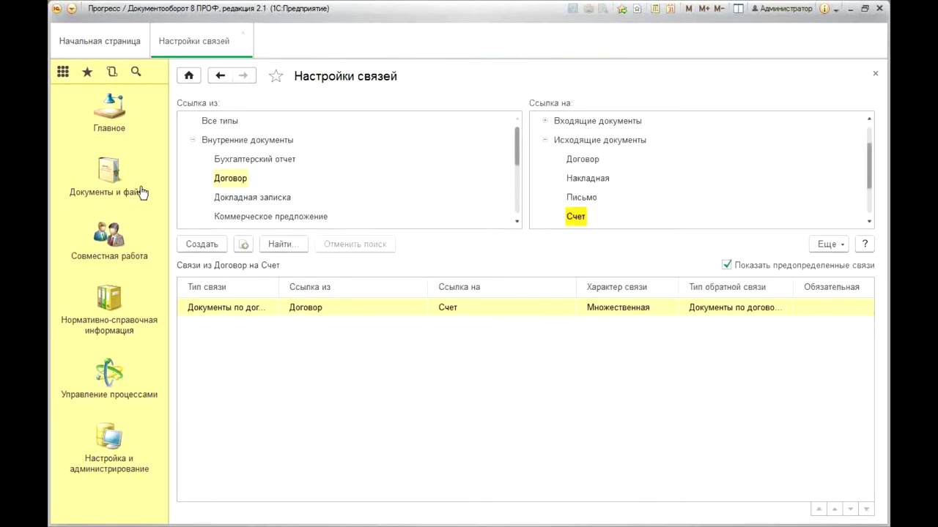
pyautogui.click(243, 34)
# Open the contract "Типовой договор с клиентом Альфа" from the internal documents and show its links.
pyautogui.click(114, 181)
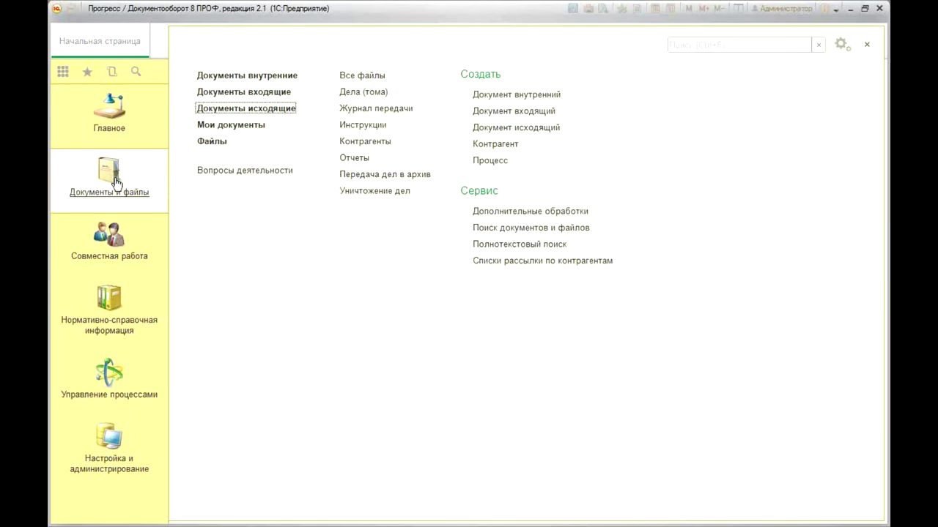
pyautogui.click(285, 76)
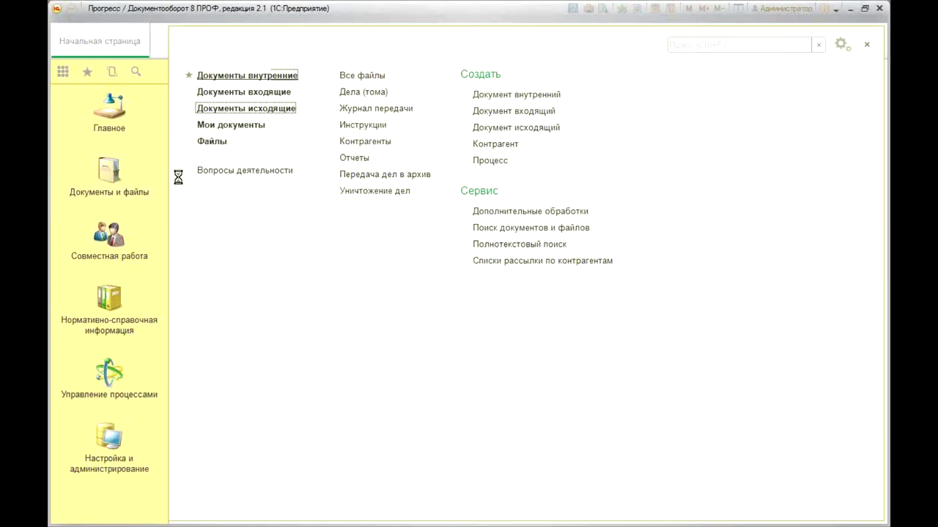
pyautogui.click(561, 200)
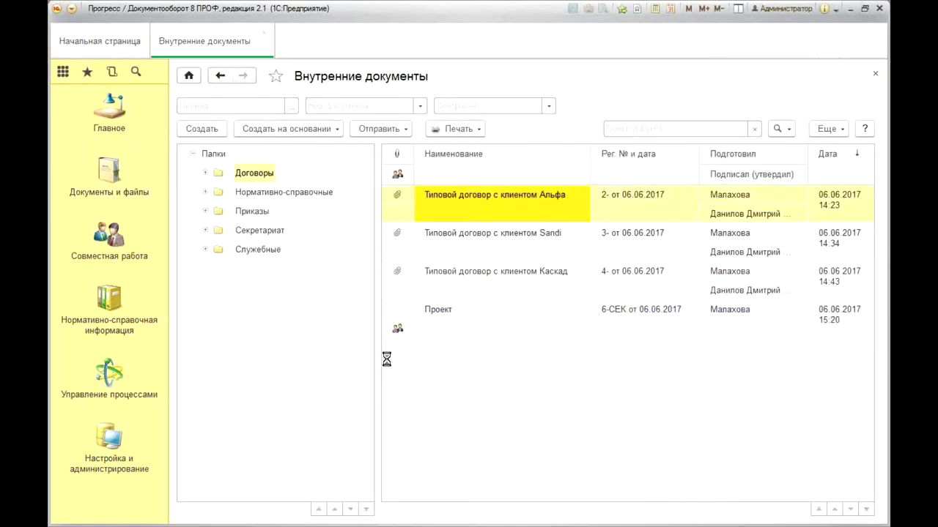
pyautogui.click(386, 150)
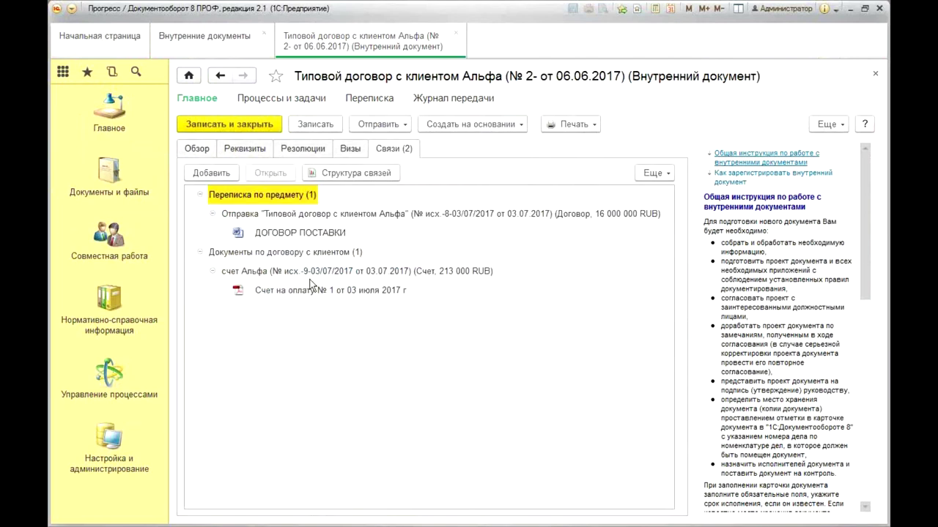
# Examine the contract's link structure with its correspondence and invoice, and close everything back to the start page.
pyautogui.click(366, 174)
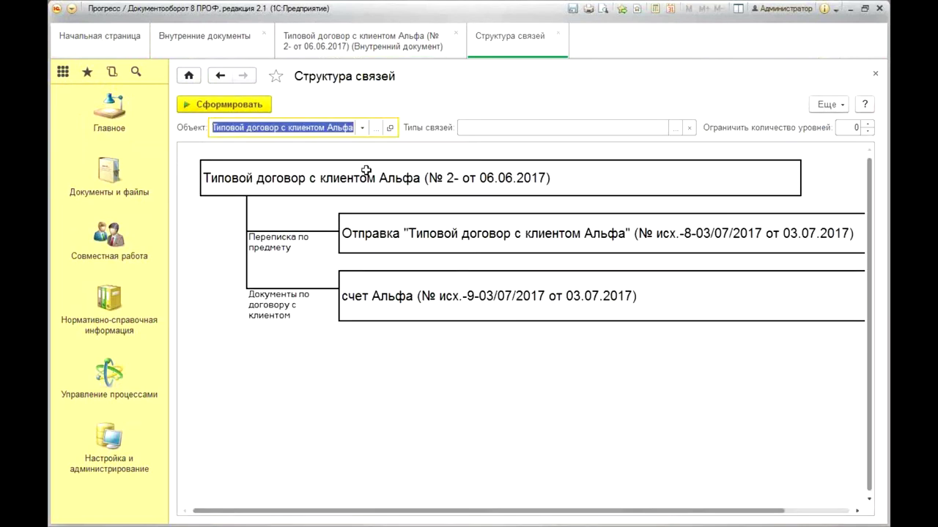
pyautogui.click(314, 180)
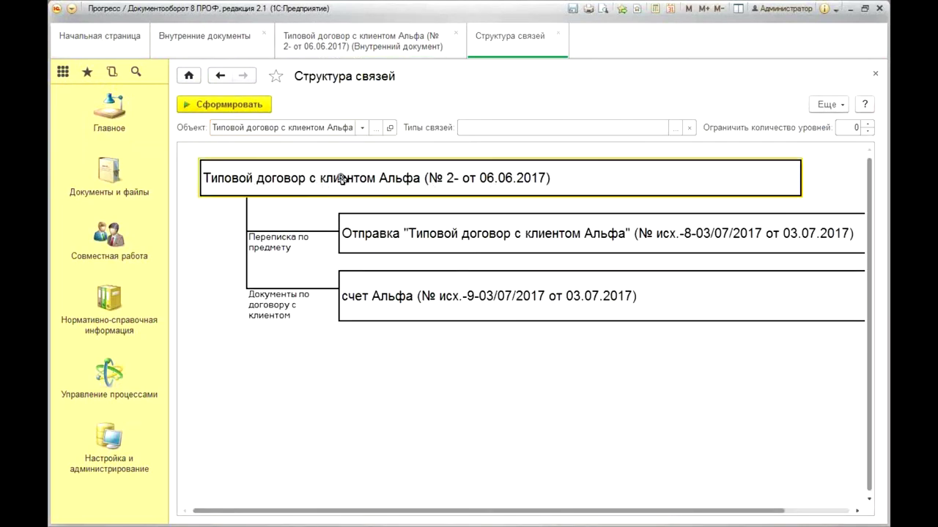
pyautogui.click(427, 230)
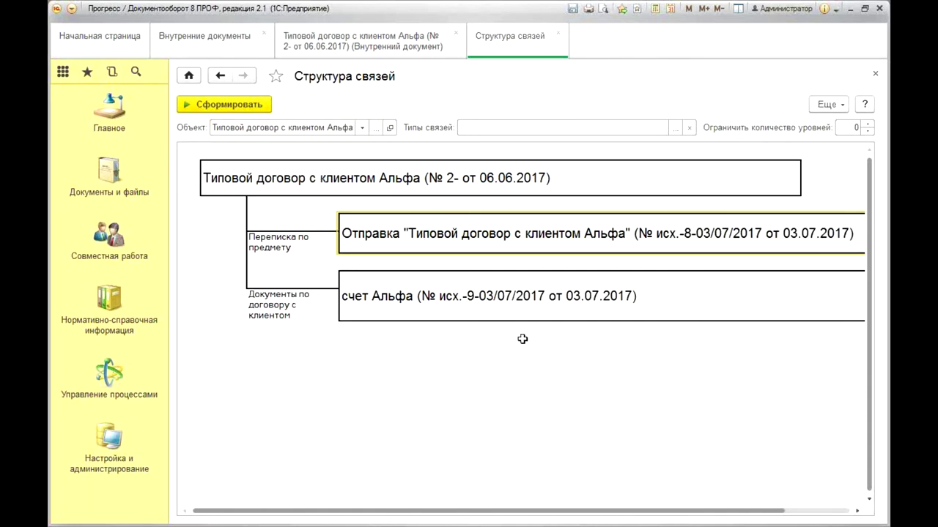
pyautogui.click(389, 304)
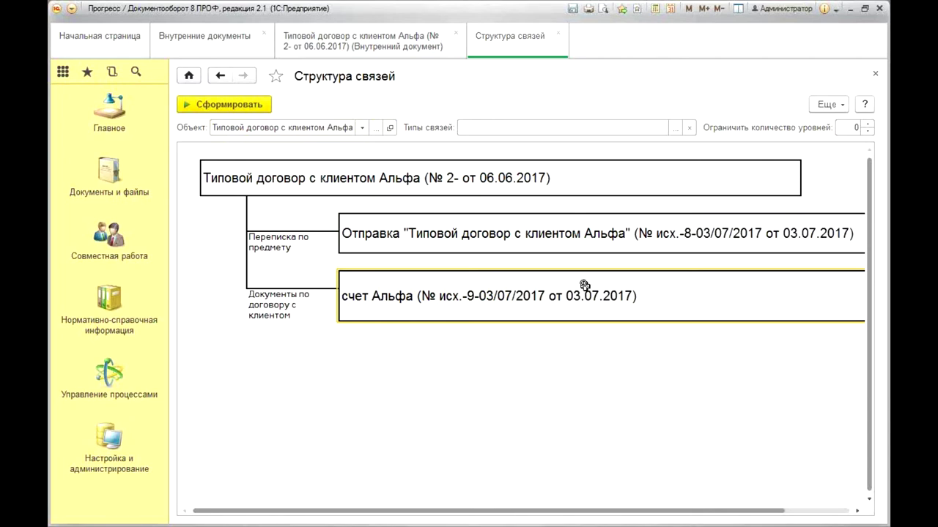
pyautogui.click(558, 34)
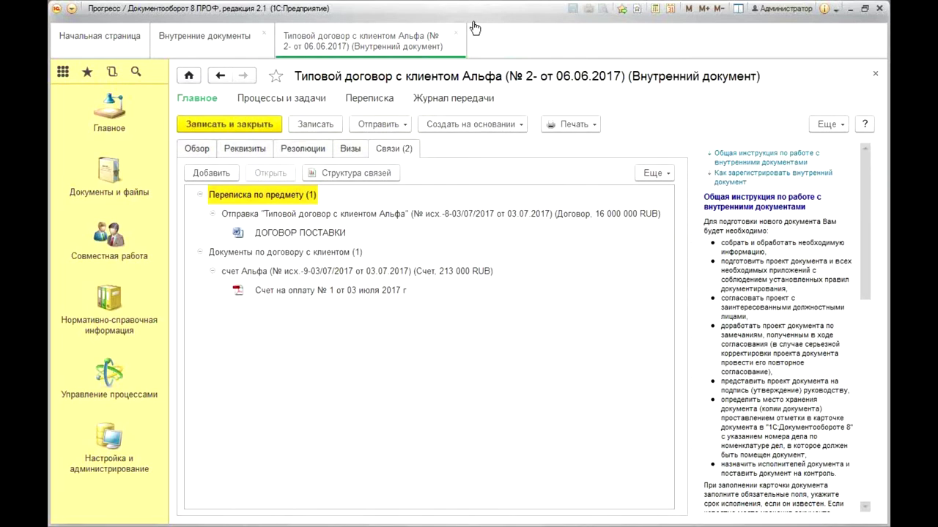
pyautogui.click(455, 33)
pyautogui.click(263, 39)
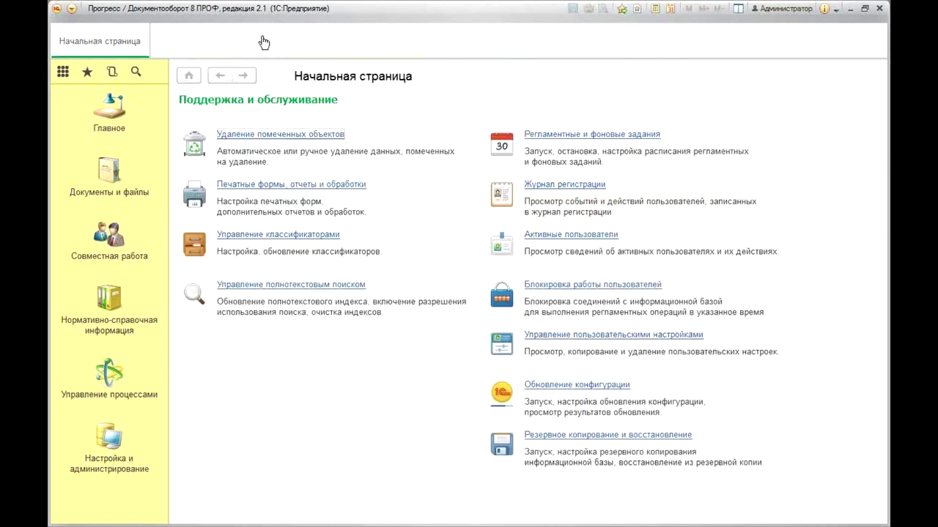
# Review the custom link settings from Договор to Счет and from Счет to Договор in the reference data.
pyautogui.click(118, 306)
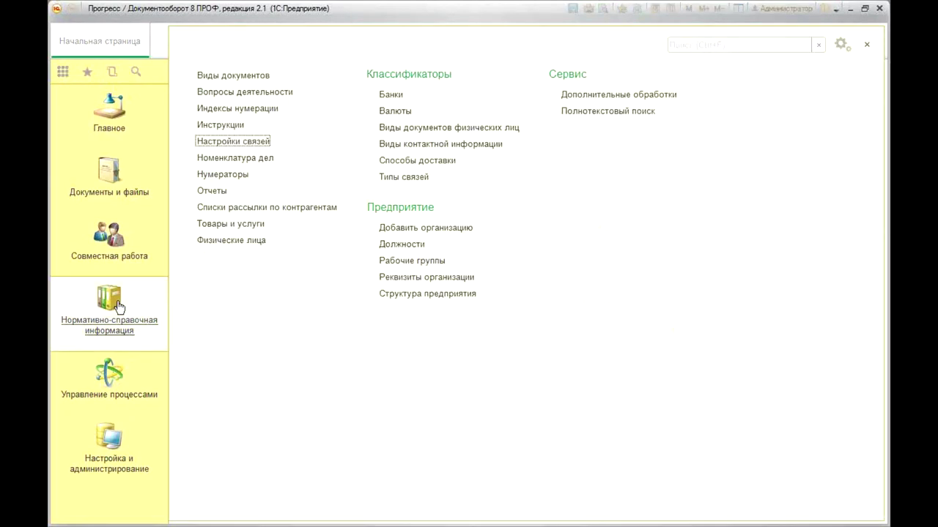
pyautogui.click(251, 141)
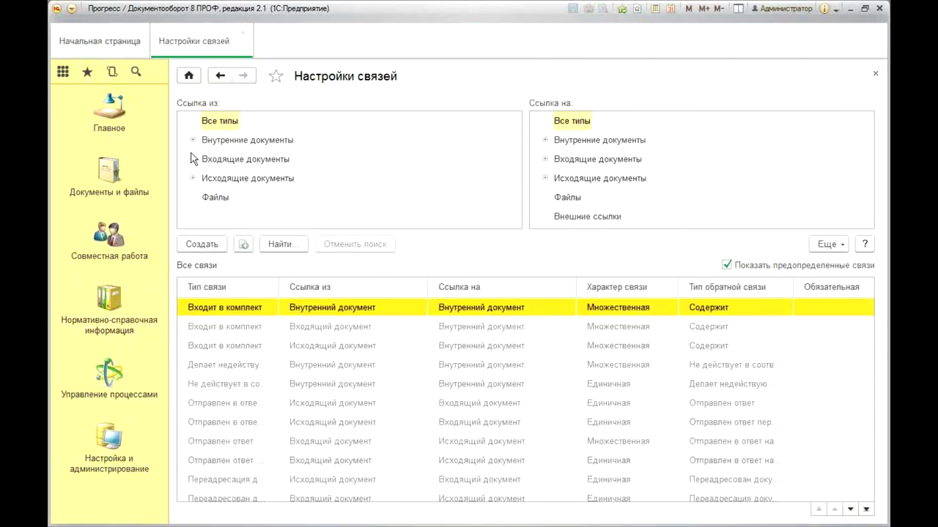
pyautogui.scroll(-5, 490, 346)
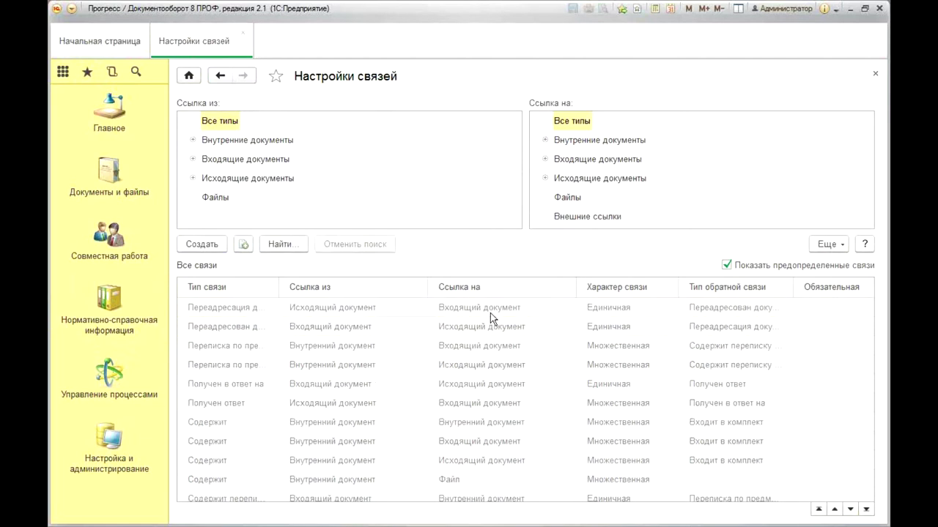
pyautogui.click(507, 463)
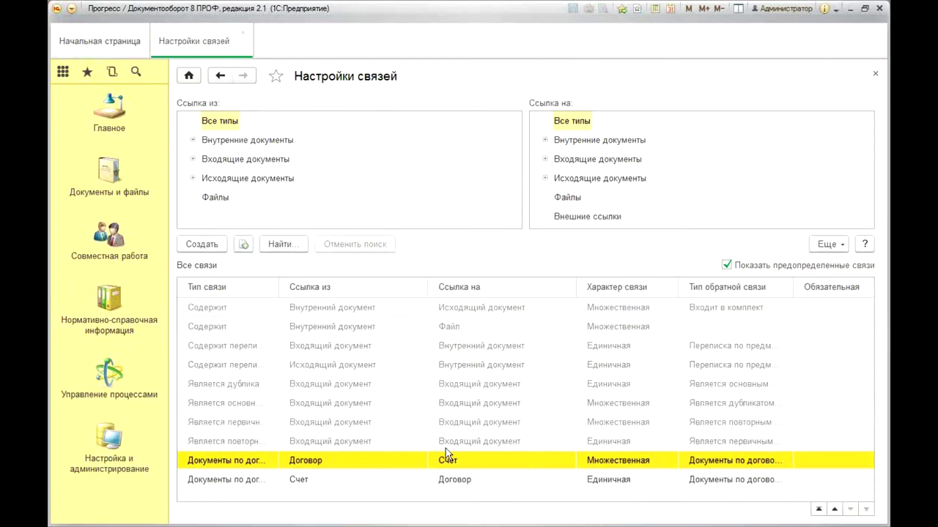
pyautogui.doubleClick(285, 461)
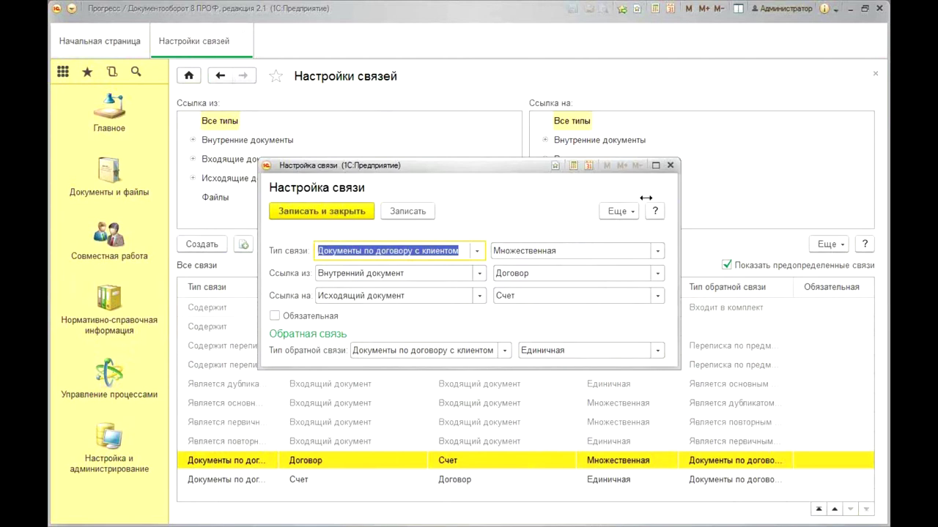
pyautogui.click(670, 168)
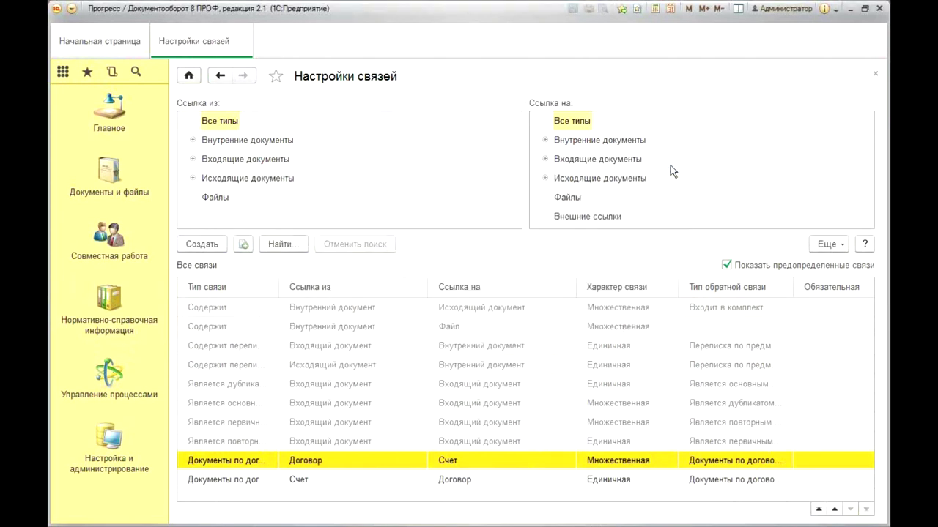
pyautogui.doubleClick(285, 482)
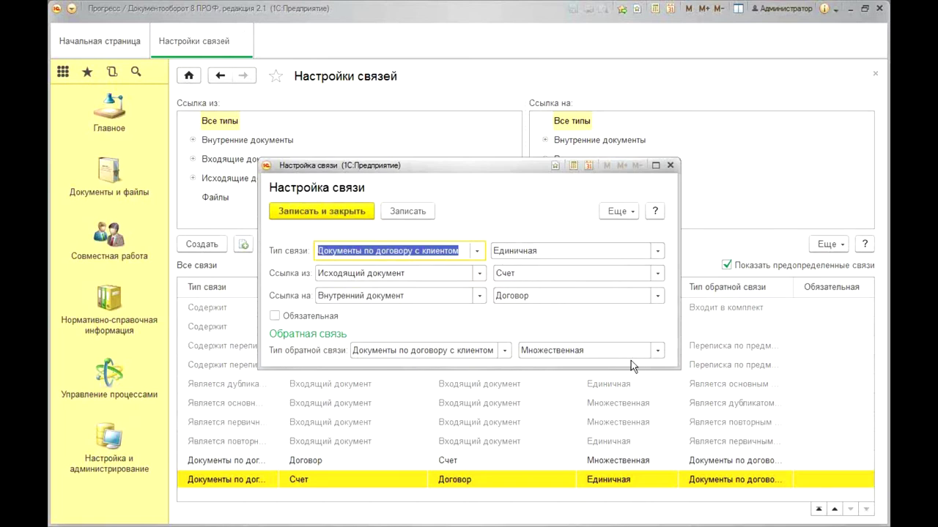
pyautogui.click(347, 210)
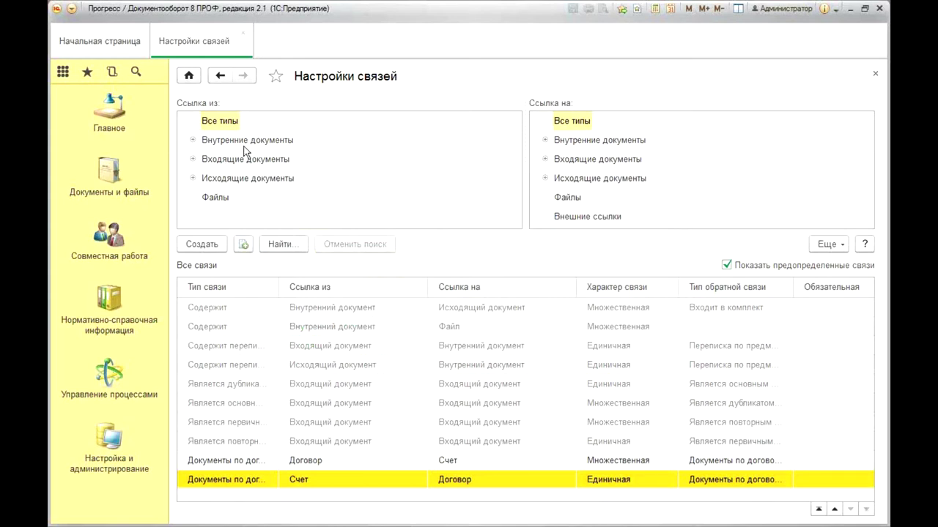
# Filter the link settings by the internal document type Договор, copy the one to Счет, and save the copy with Накладная as target.
pyautogui.click(232, 140)
pyautogui.click(193, 140)
pyautogui.click(244, 178)
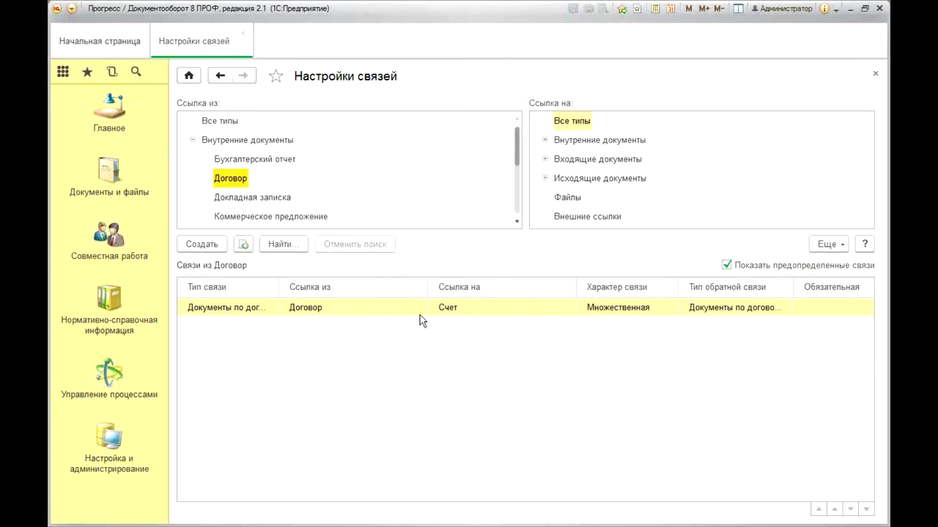
pyautogui.rightClick(346, 311)
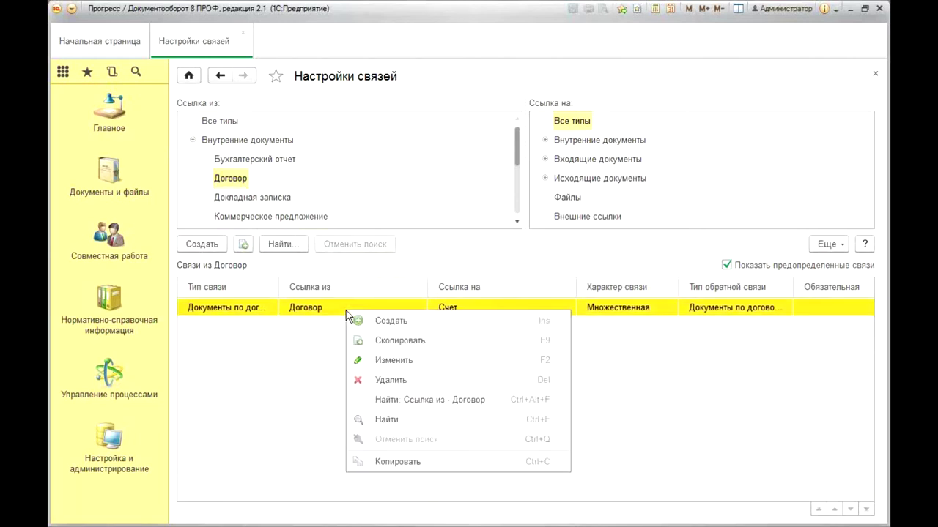
pyautogui.click(415, 344)
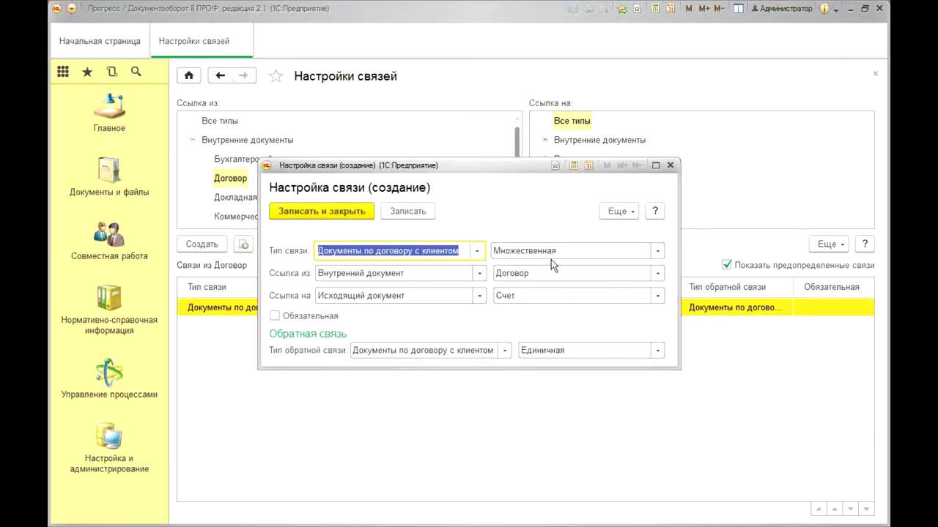
pyautogui.click(537, 296)
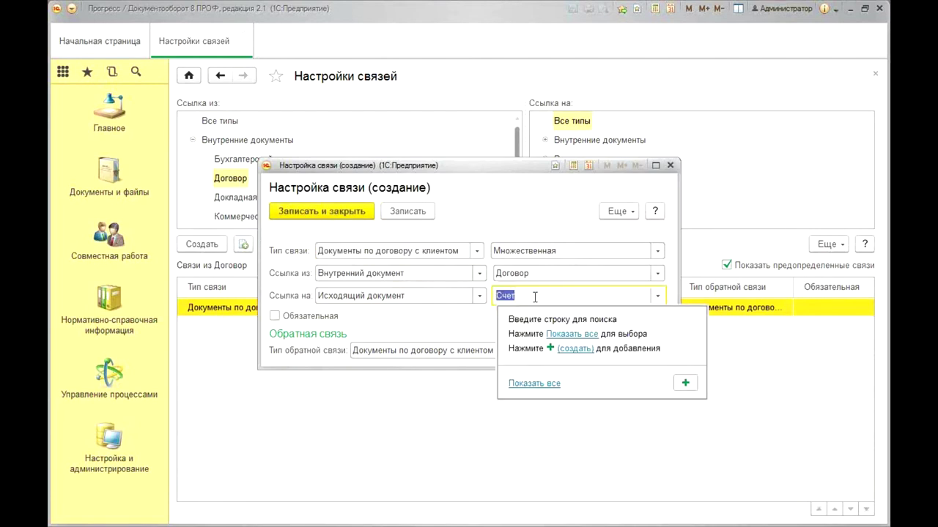
pyautogui.click(568, 346)
pyautogui.doubleClick(314, 187)
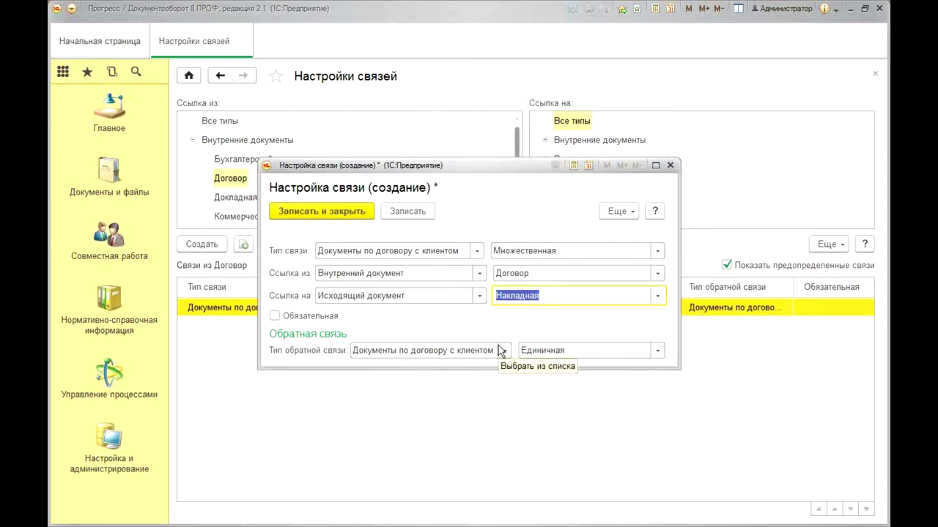
pyautogui.click(320, 211)
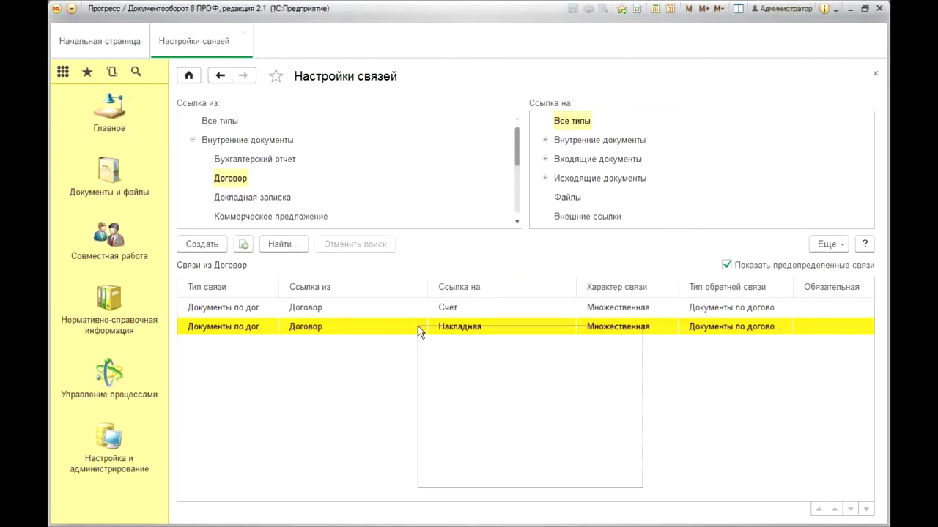
# Copy the link setting from Договор to Накладная, save the copy with Счет-фактура as target, and close the link settings.
pyautogui.click(503, 355)
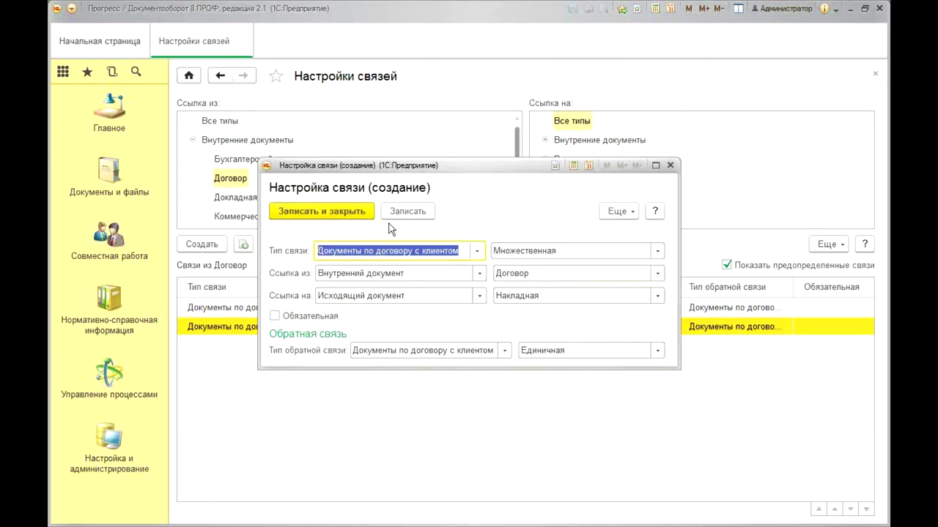
pyautogui.click(613, 295)
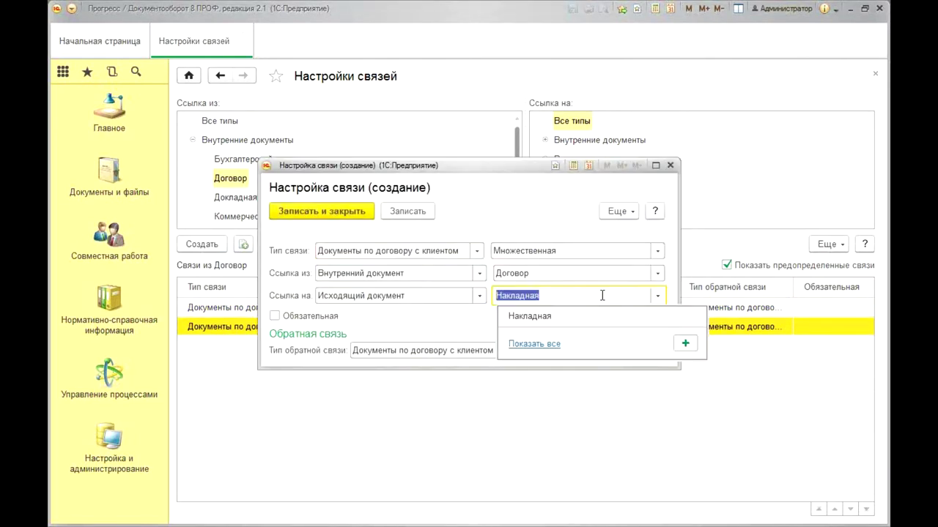
pyautogui.click(524, 345)
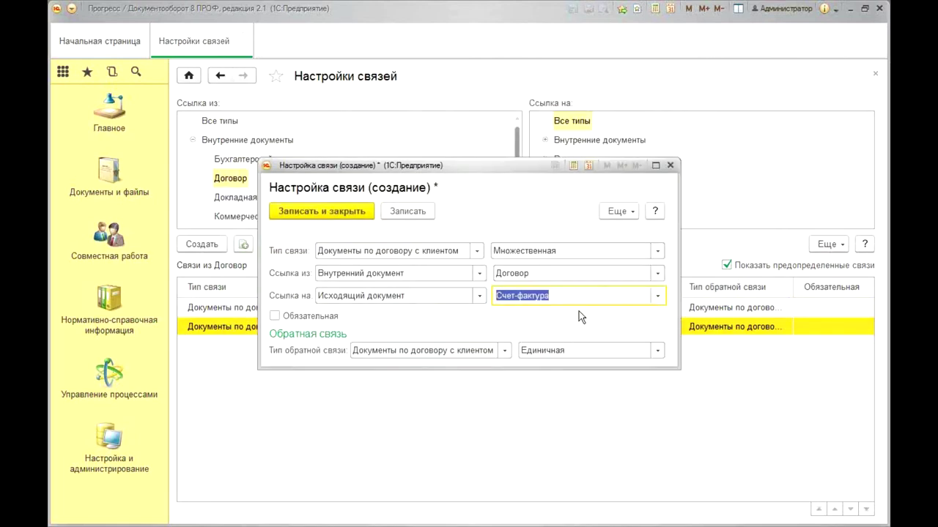
pyautogui.click(334, 210)
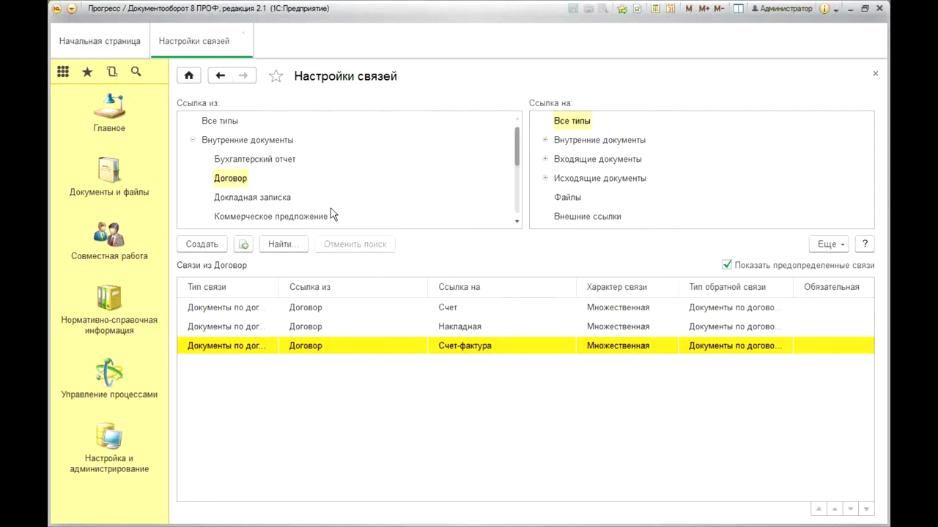
pyautogui.click(249, 40)
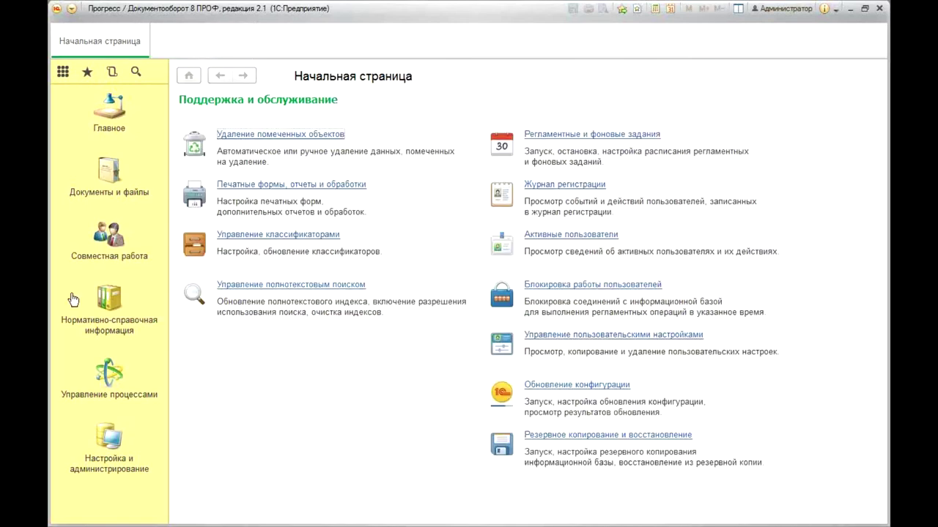
# Create a blank outgoing document of the kind Накладная and title it "Накладная Альфа".
pyautogui.click(115, 176)
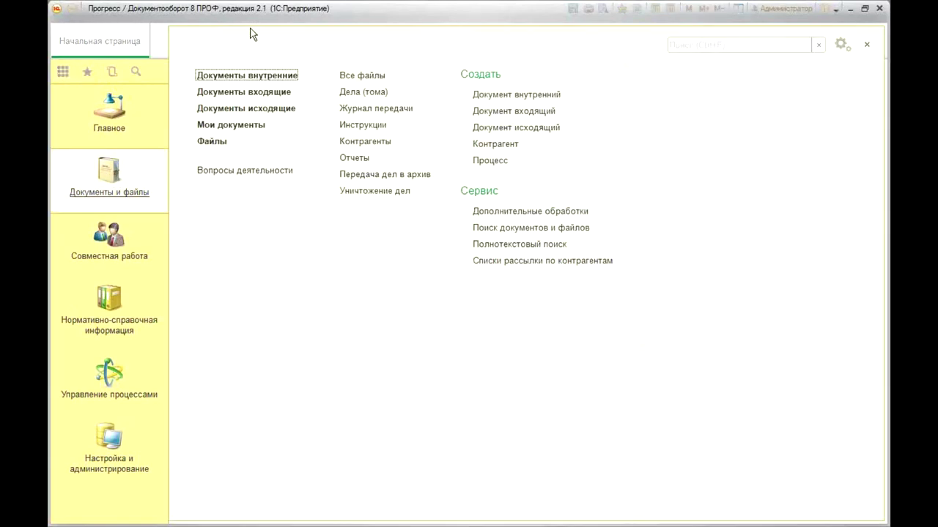
pyautogui.click(259, 107)
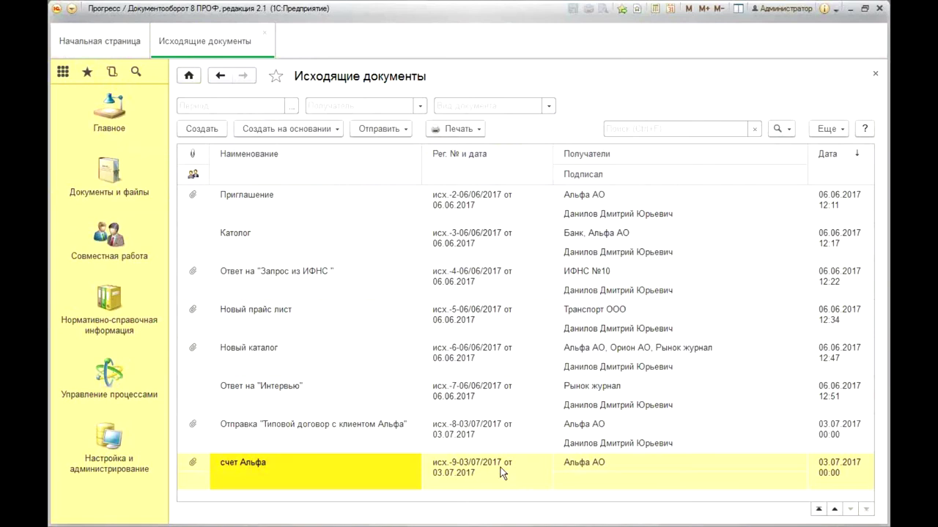
pyautogui.click(204, 129)
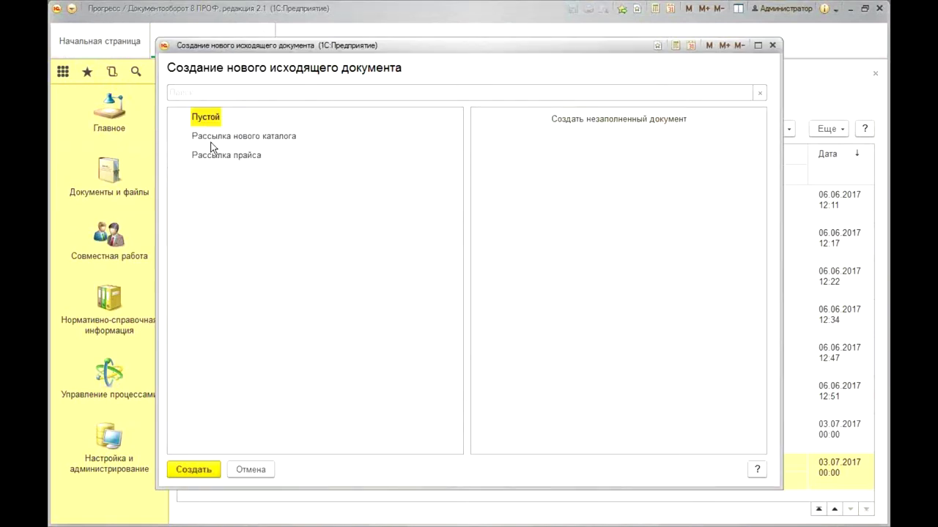
pyautogui.click(180, 472)
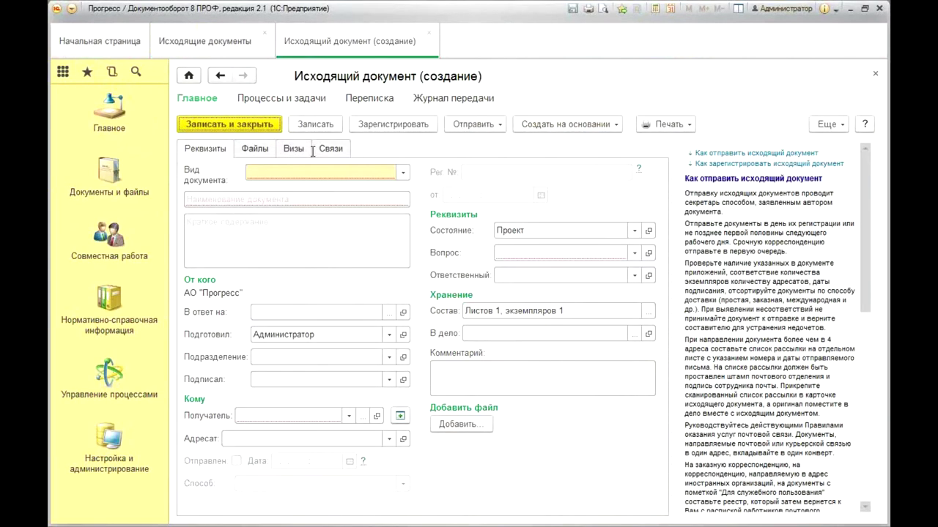
pyautogui.click(402, 172)
pyautogui.click(301, 214)
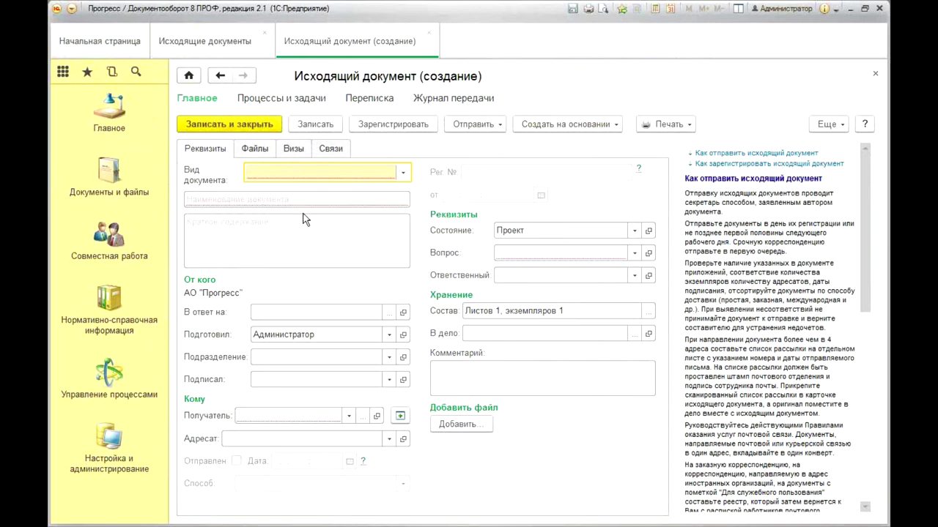
pyautogui.click(256, 205)
pyautogui.write('Накладная Альф')
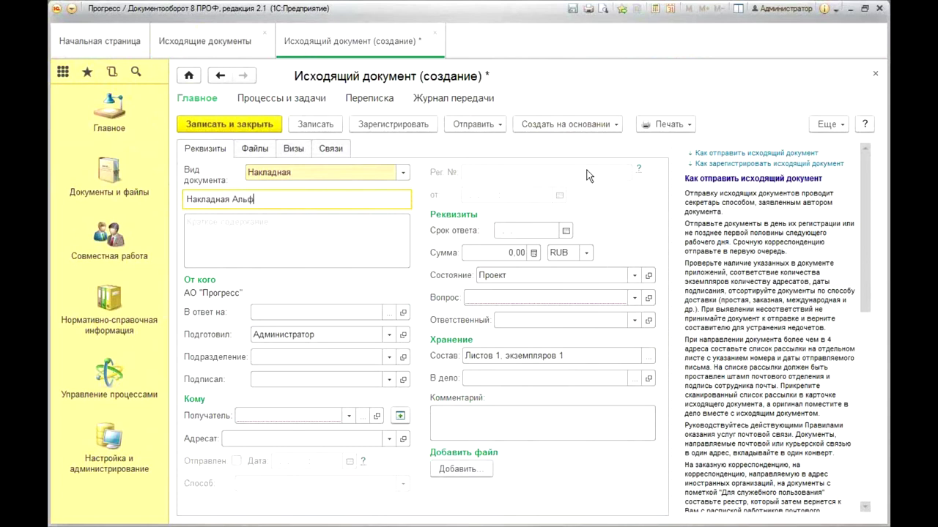
# Fill in the waybill's recipient Альфа АО, its contact as addressee, the question Документы по клиентам and the sum 213 000 RUB.
pyautogui.click(366, 414)
pyautogui.click(264, 434)
pyautogui.click(293, 439)
pyautogui.click(287, 461)
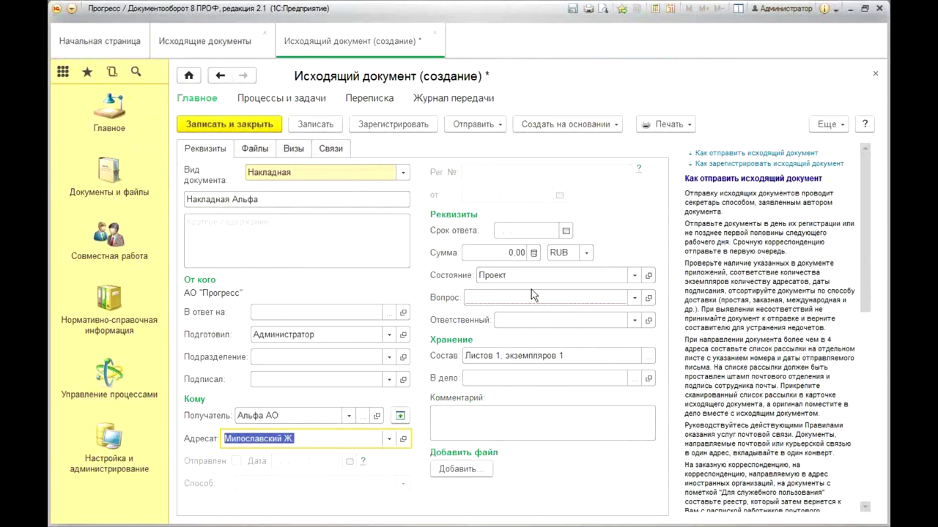
pyautogui.click(533, 298)
pyautogui.click(545, 312)
pyautogui.click(505, 252)
pyautogui.write('2')
pyautogui.press('Tab')
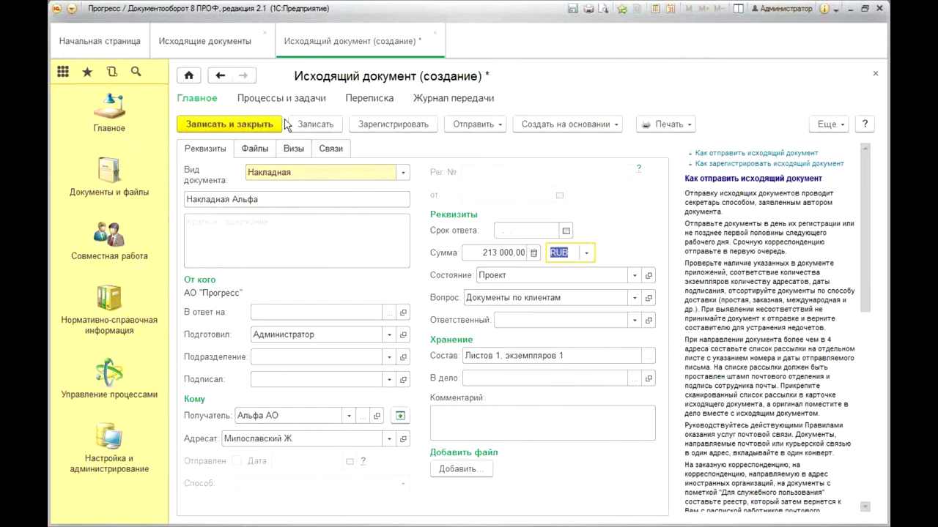
# Link the waybill to "Типовой договор с клиентом Альфа" with the type Документы по договору с клиентом, and save and close it.
pyautogui.click(331, 148)
pyautogui.click(211, 173)
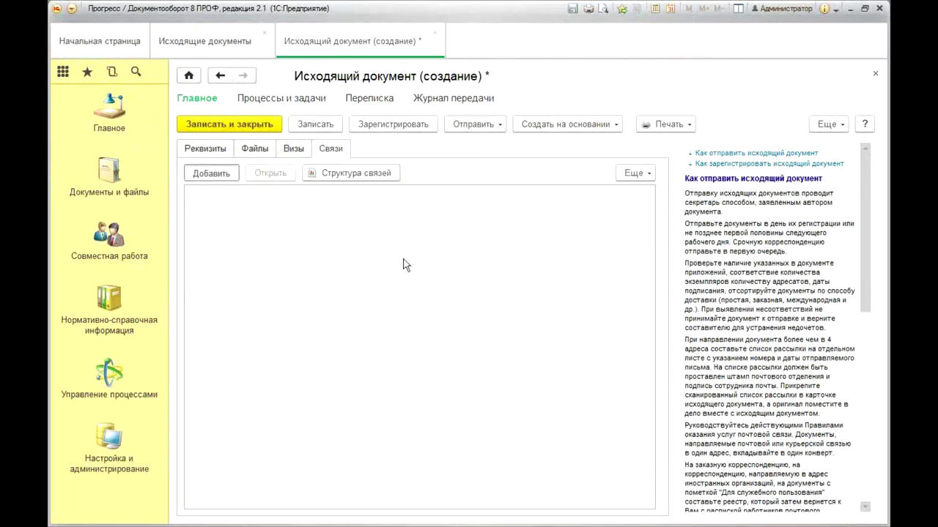
pyautogui.doubleClick(345, 181)
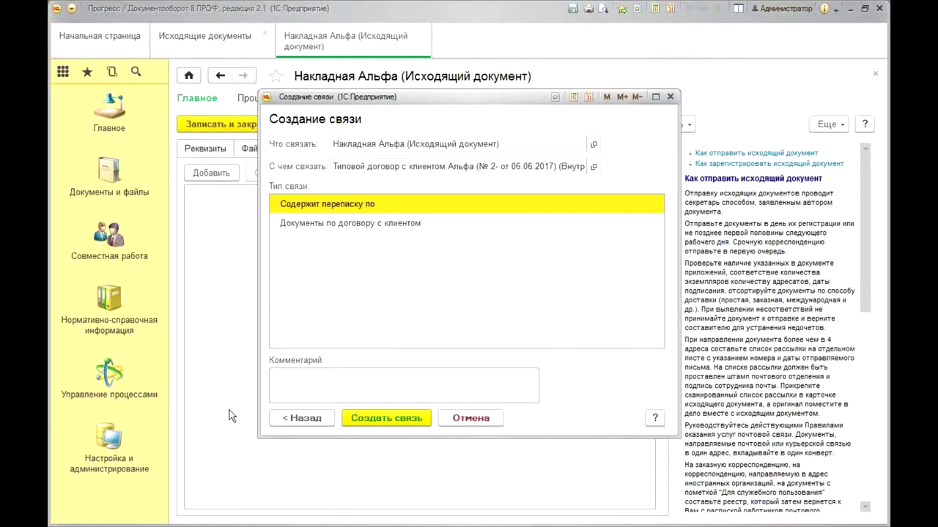
pyautogui.click(469, 224)
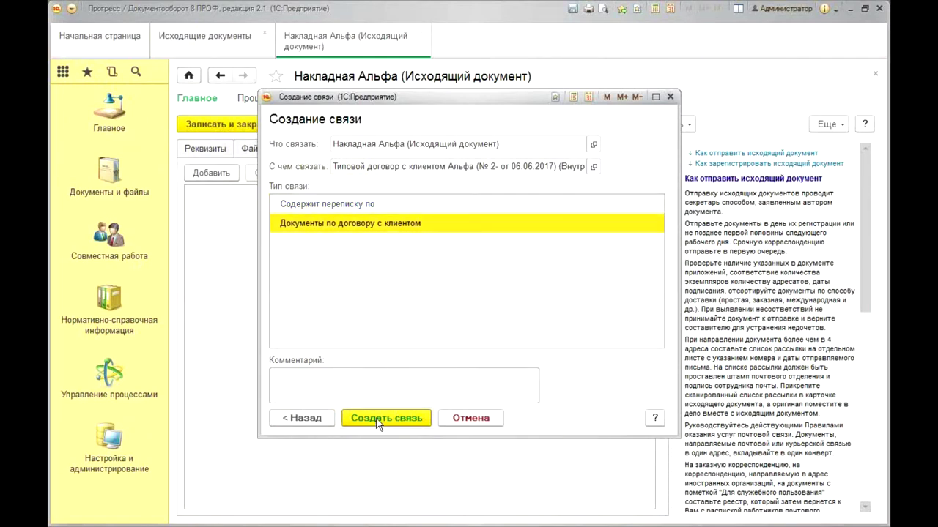
pyautogui.click(378, 421)
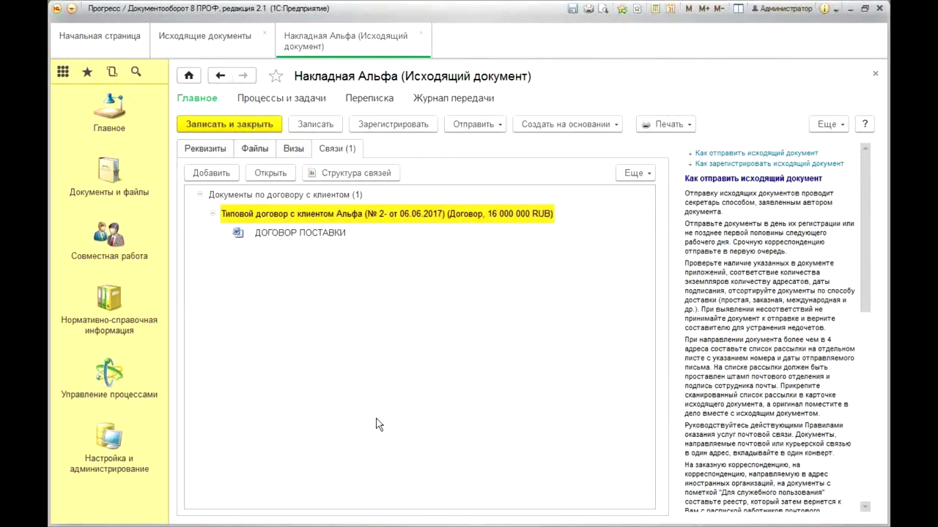
pyautogui.click(216, 126)
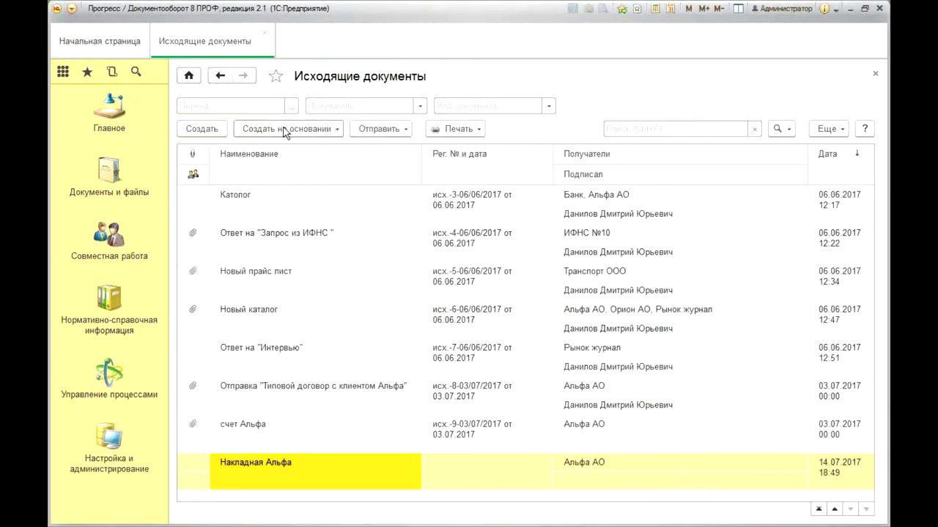
# Reopen "Накладная Альфа", register it with the registration date 06.07.2017, and save and close it.
pyautogui.doubleClick(311, 471)
pyautogui.click(253, 148)
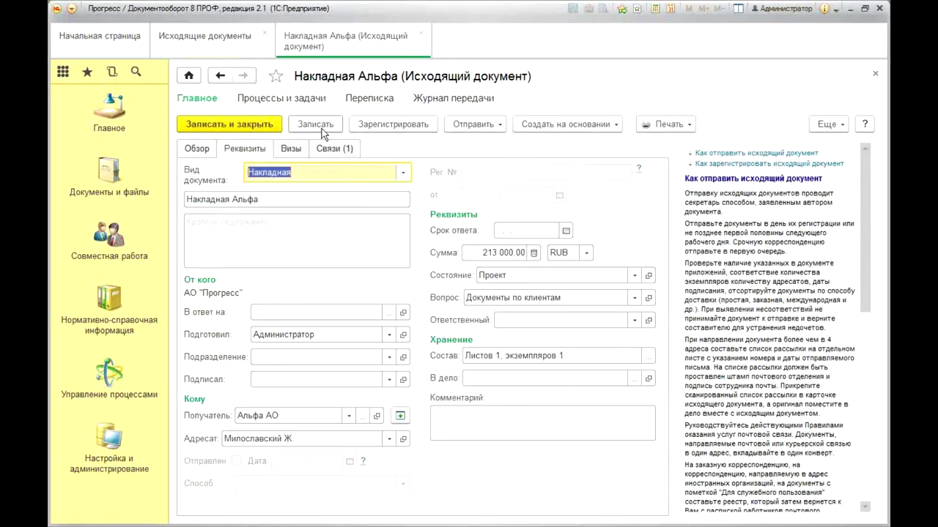
pyautogui.click(414, 124)
pyautogui.click(506, 194)
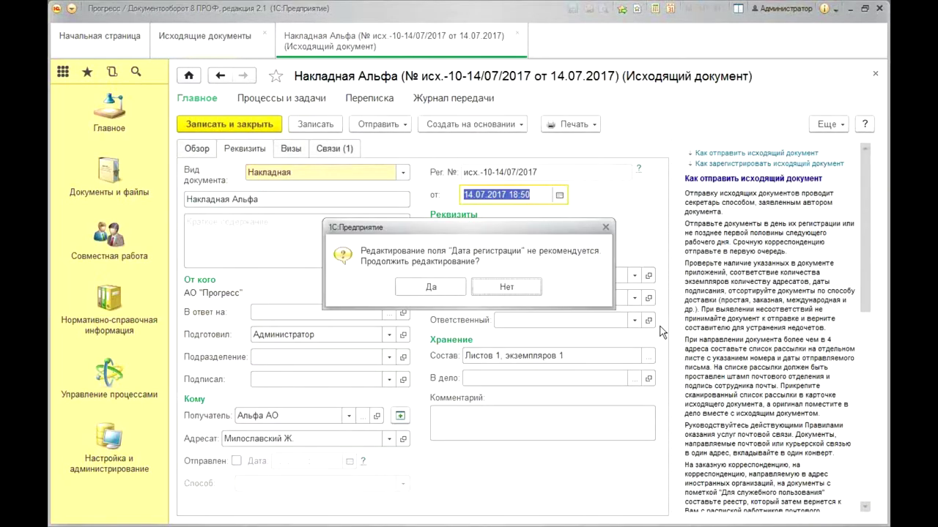
pyautogui.click(425, 287)
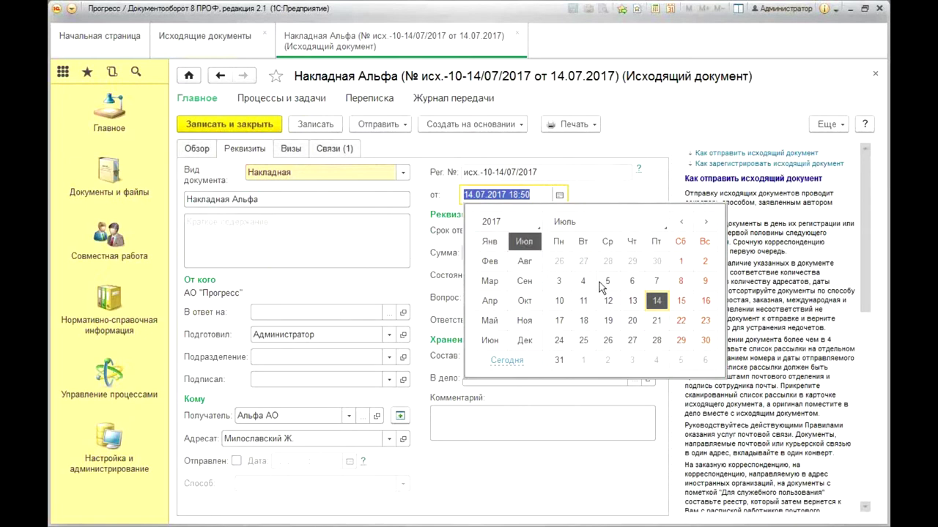
pyautogui.click(626, 286)
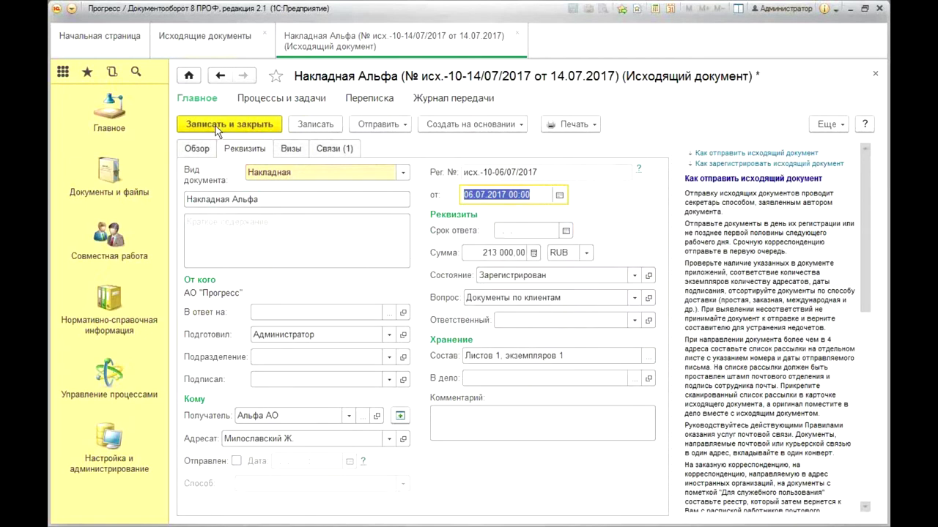
pyautogui.click(217, 126)
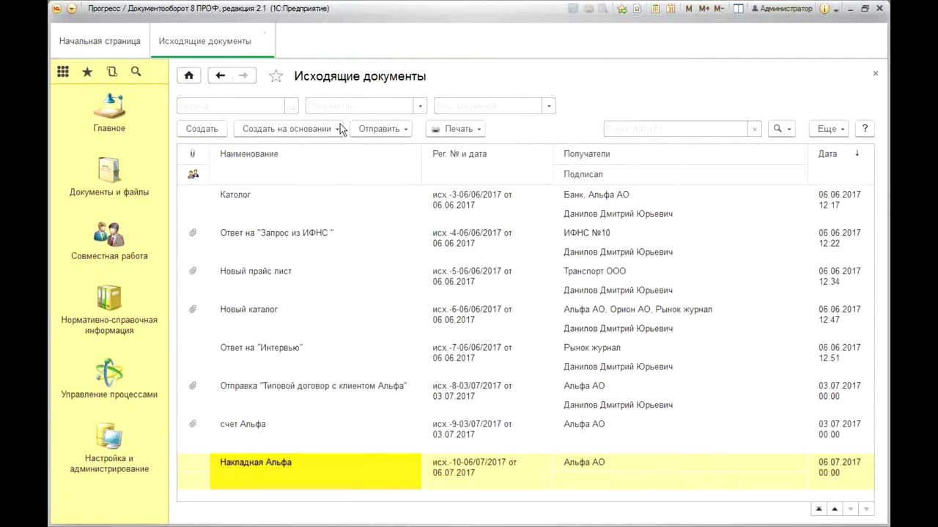
# Create a blank outgoing document of the kind Счет-фактура and title it "Счет-фактура Альфа".
pyautogui.click(207, 129)
pyautogui.click(189, 469)
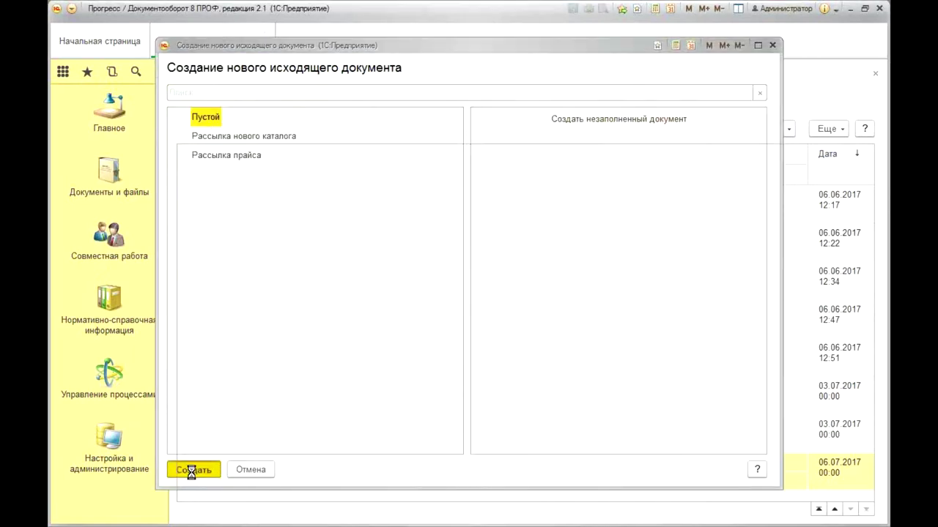
pyautogui.click(403, 173)
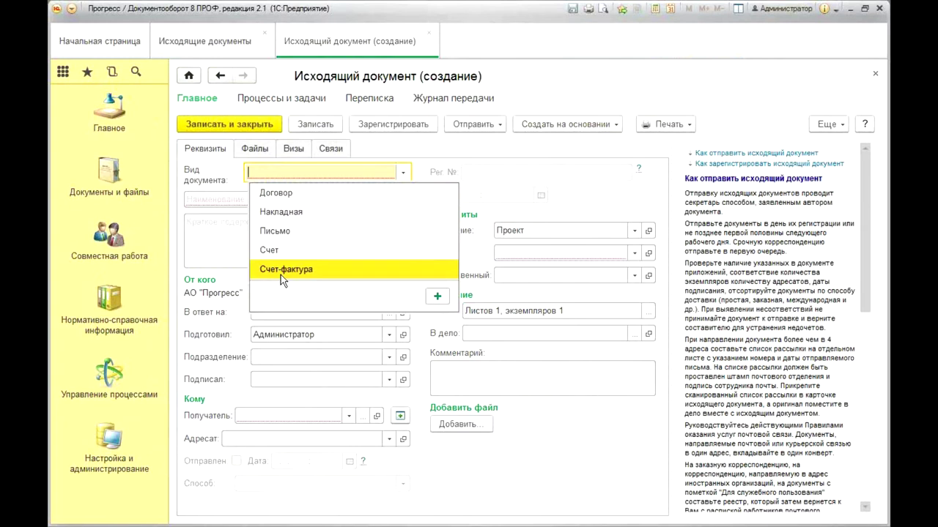
pyautogui.click(281, 275)
pyautogui.click(223, 201)
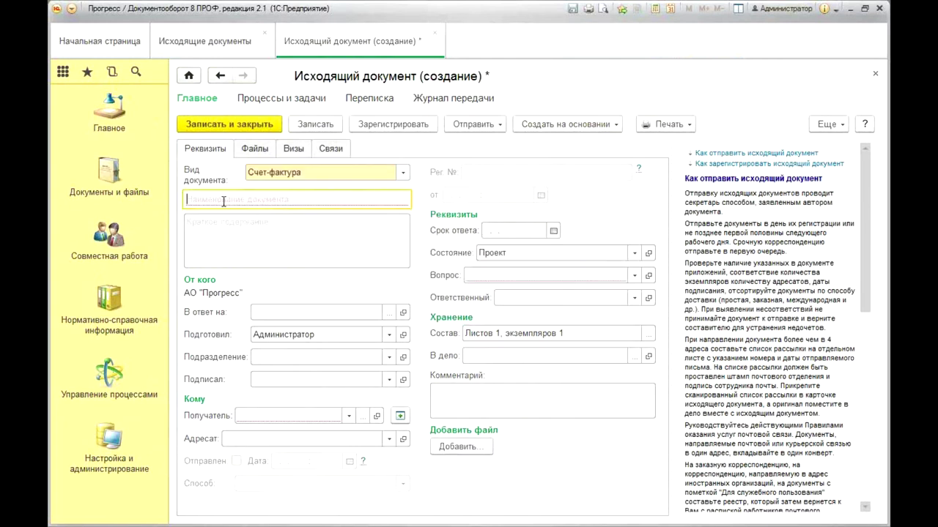
pyautogui.click(341, 176)
pyautogui.hotkey('ctrl', 'c')
pyautogui.click(340, 180)
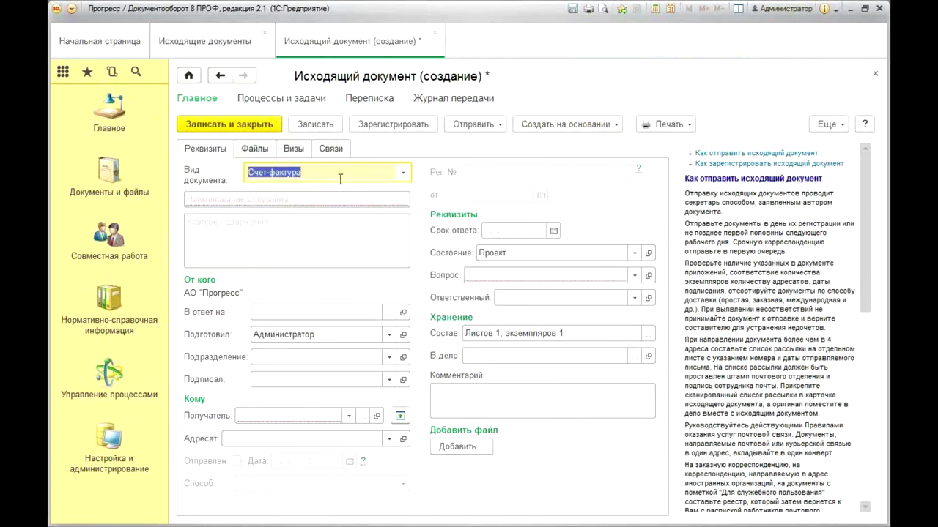
pyautogui.click(252, 205)
pyautogui.hotkey('ctrl', 'v')
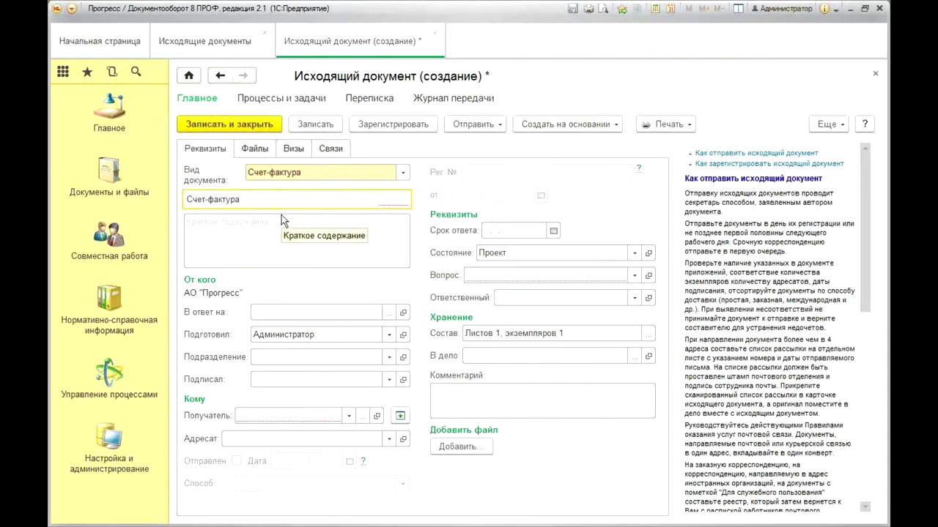
pyautogui.write('Альфа')
# Set the recipient to Альфа АО with its contact as addressee, and the question to Документы по клиентам.
pyautogui.click(327, 416)
pyautogui.write('Альфа')
pyautogui.click(275, 439)
pyautogui.click(253, 452)
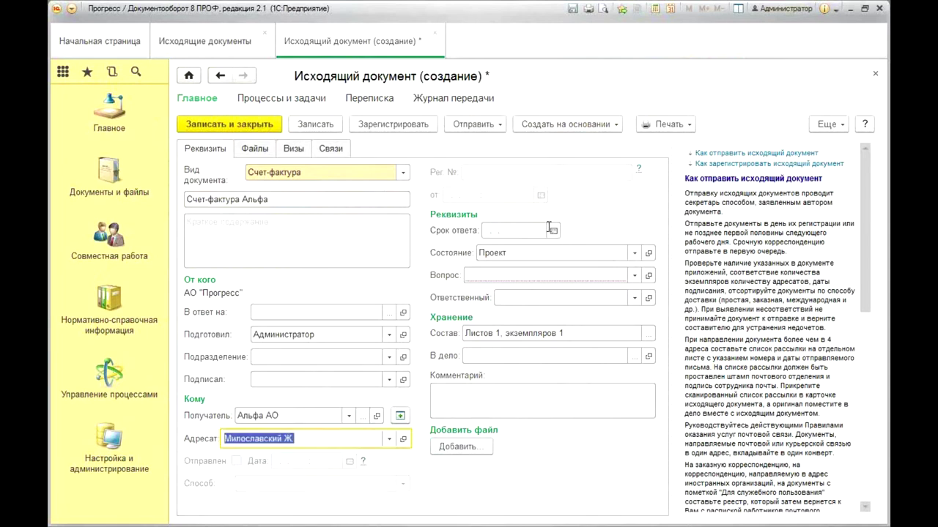
pyautogui.click(509, 276)
pyautogui.click(531, 297)
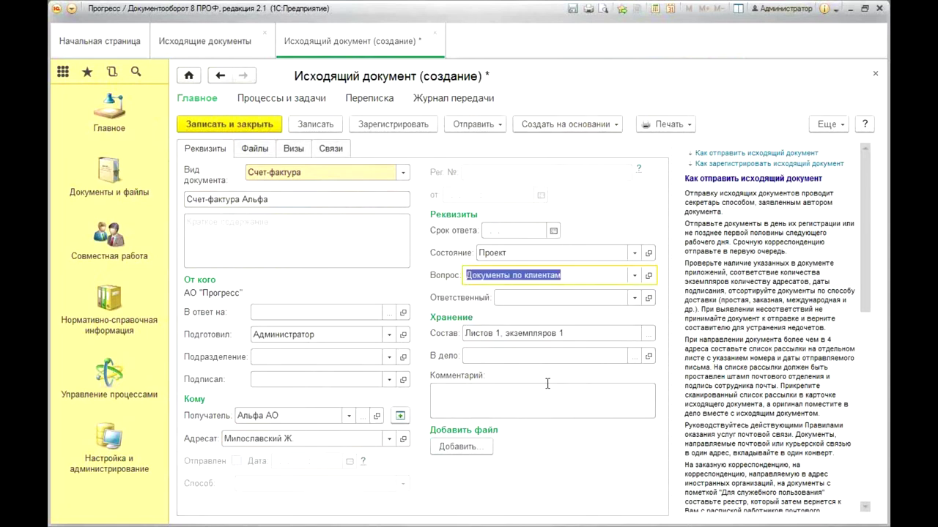
# Register "Счет-фактура Альфа" and set its registration date to 07.07.2017.
pyautogui.click(375, 124)
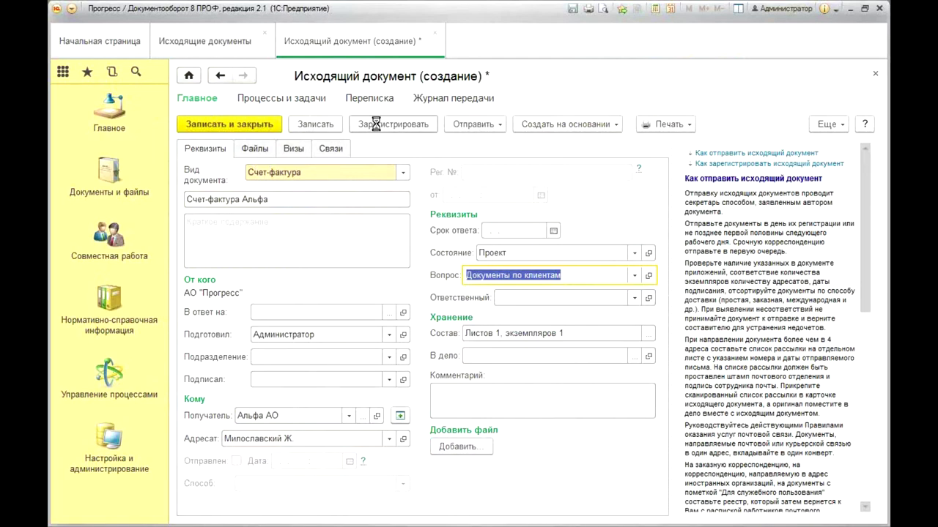
pyautogui.click(542, 195)
pyautogui.click(432, 287)
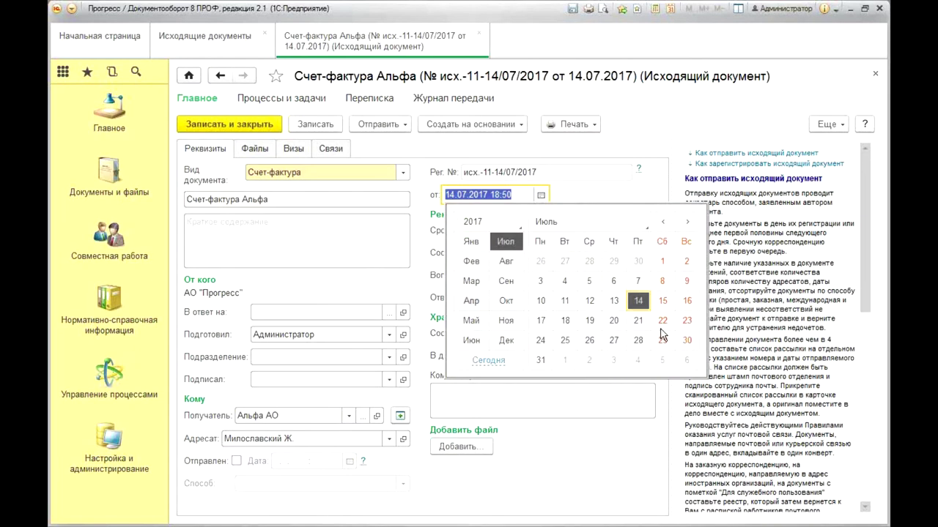
pyautogui.click(638, 280)
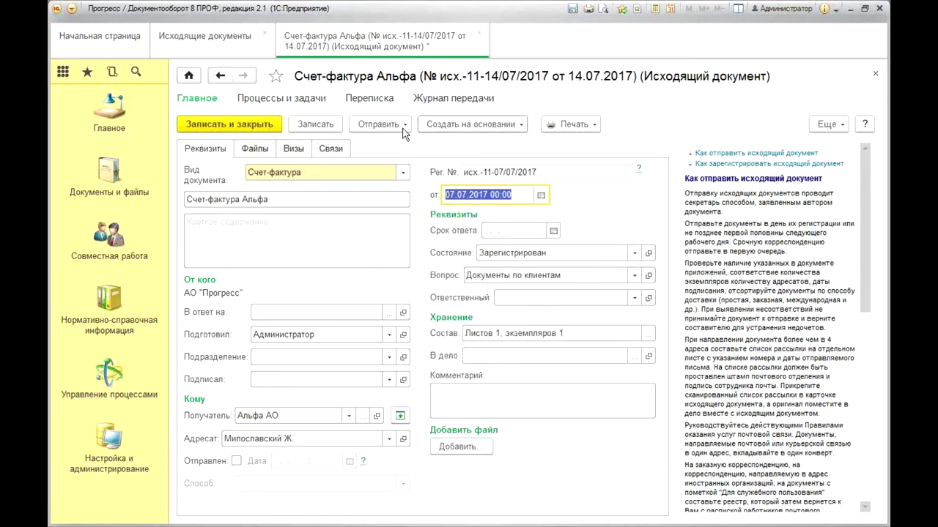
# Link "Счет-фактура Альфа" to "Типовой договор с клиентом Альфа" with the link type Документы по договору с клиентом, and save and close it.
pyautogui.click(331, 149)
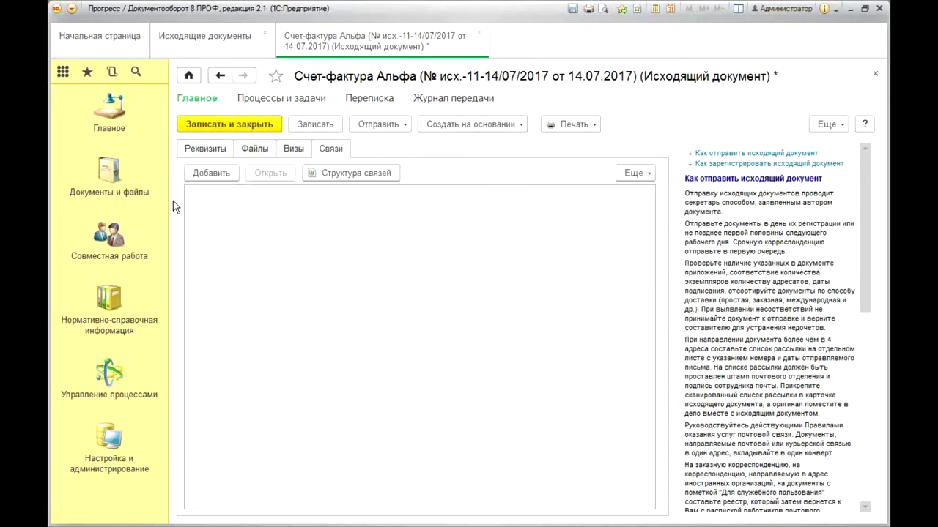
pyautogui.click(224, 175)
pyautogui.click(348, 179)
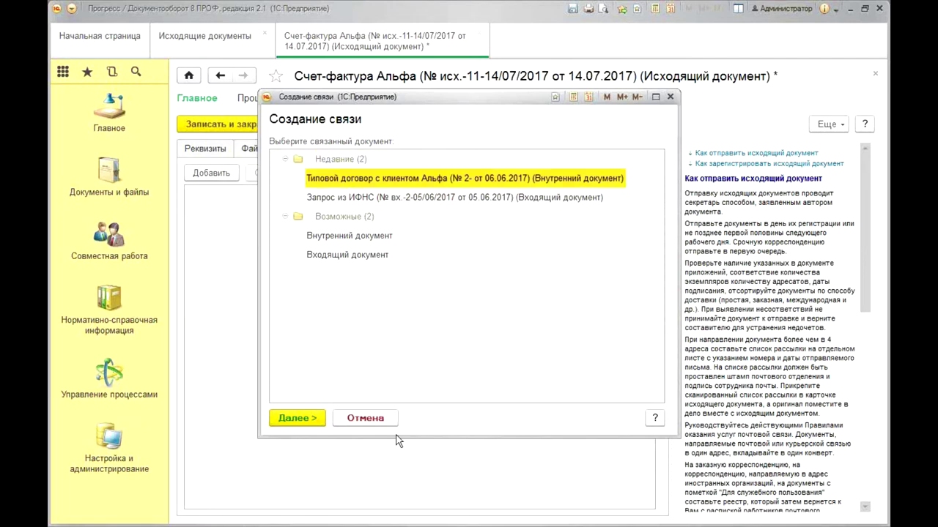
pyautogui.click(297, 419)
pyautogui.click(392, 223)
pyautogui.doubleClick(392, 223)
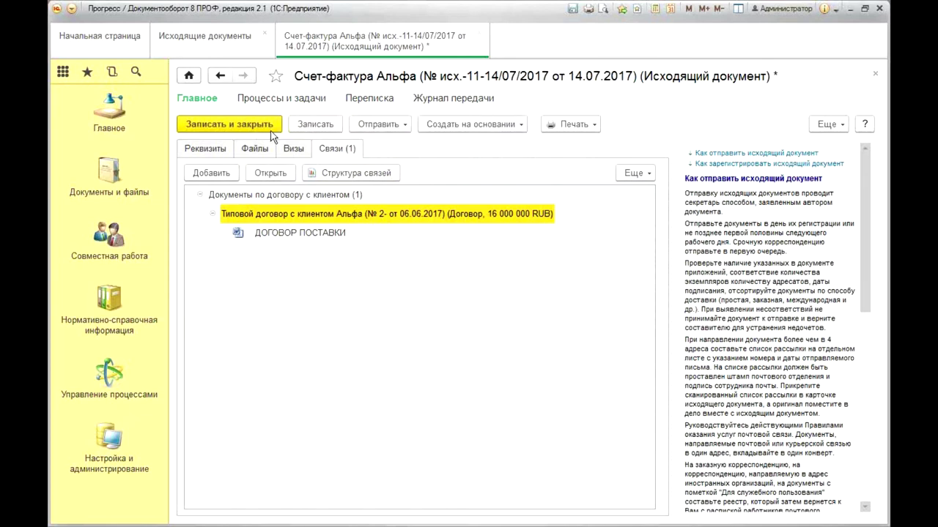
pyautogui.click(257, 125)
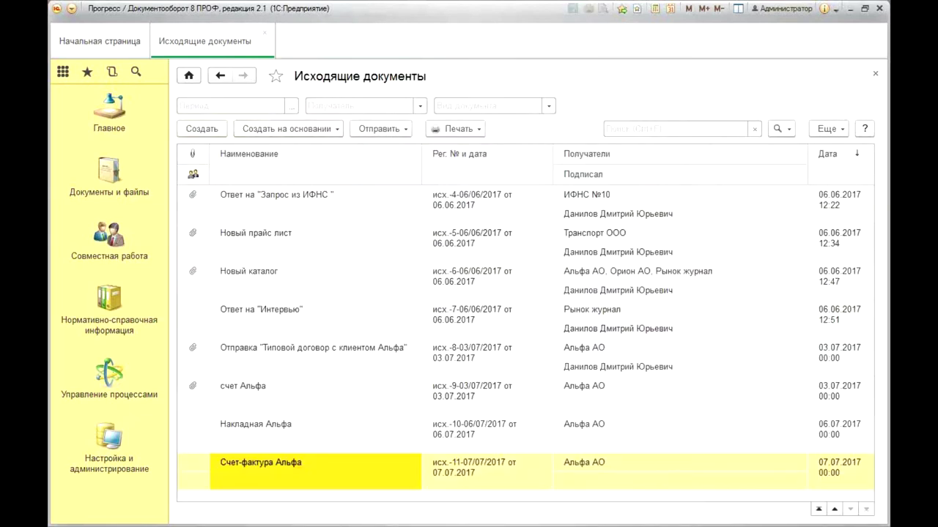
# Open "Типовой договор с клиентом Альфа" from the internal documents and show its links.
pyautogui.click(117, 181)
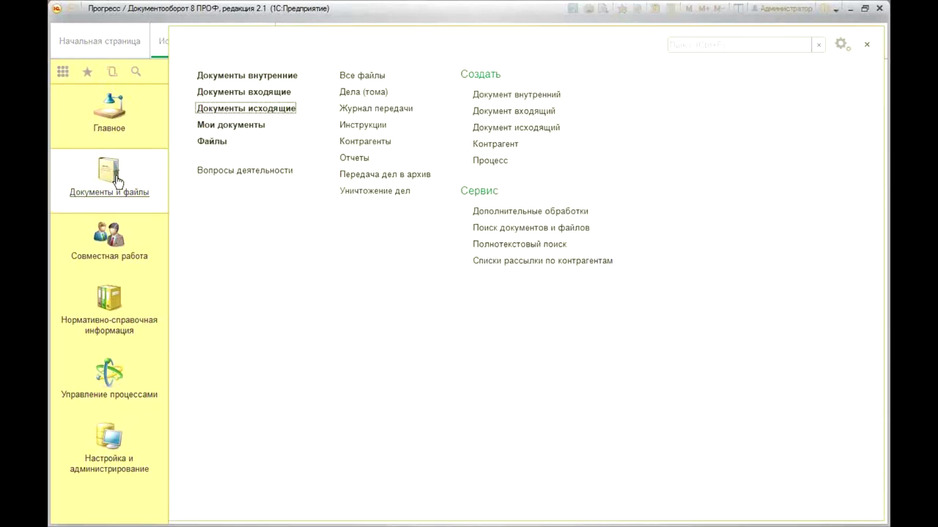
pyautogui.click(246, 91)
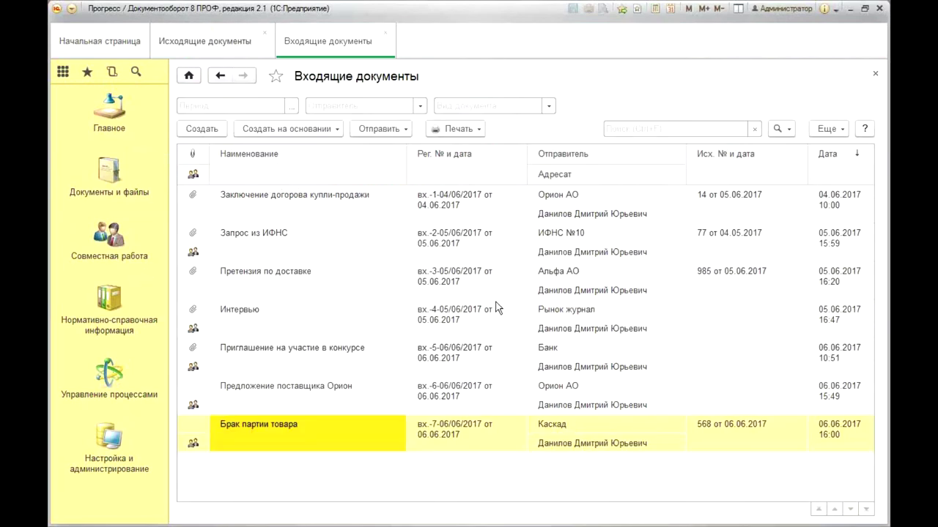
pyautogui.click(113, 189)
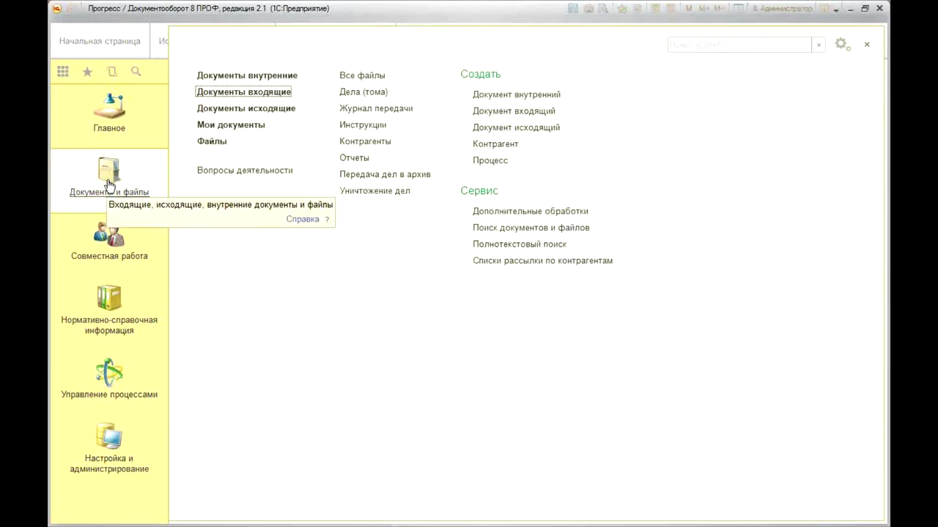
pyautogui.click(263, 75)
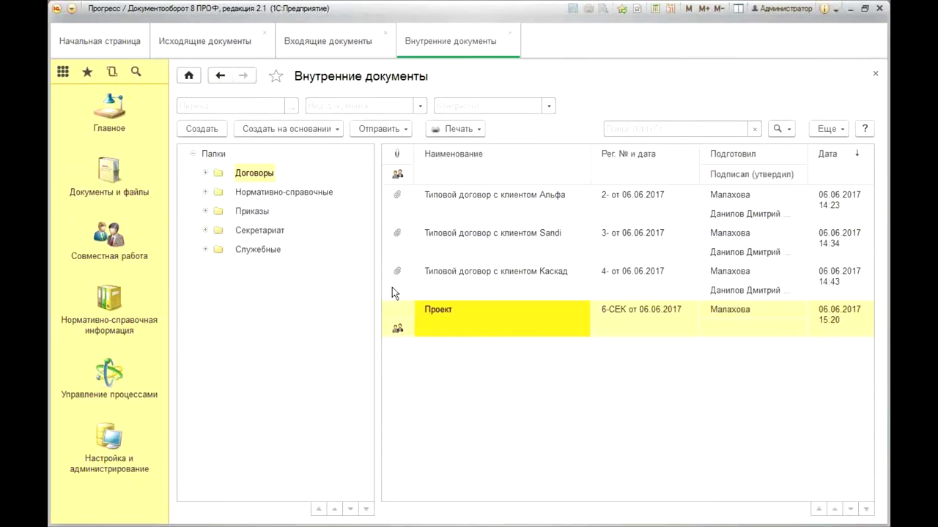
pyautogui.doubleClick(490, 206)
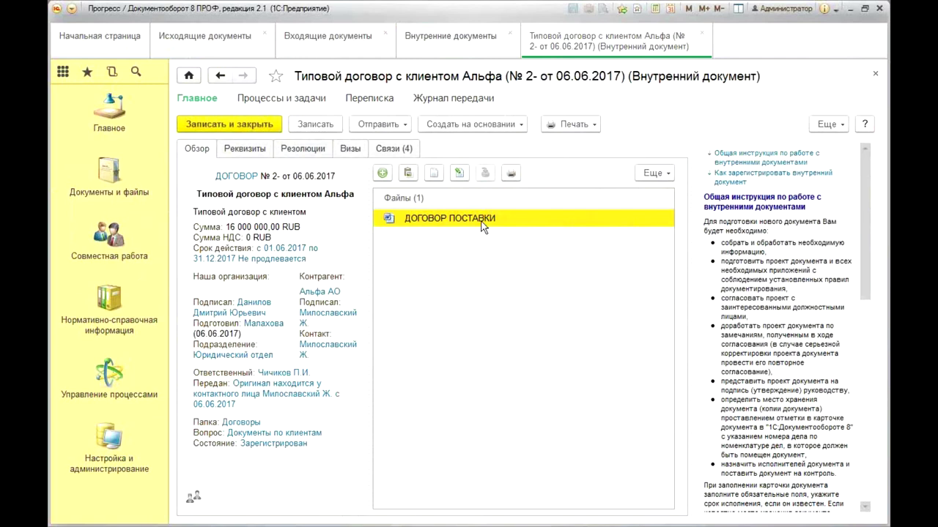
pyautogui.click(394, 150)
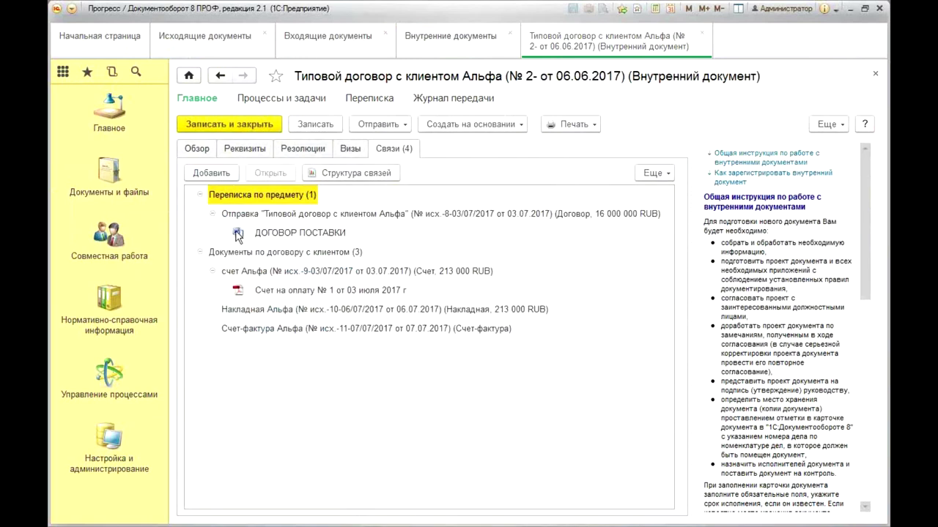
# Examine the link structure of the Альфа contract, checking each linked document, and close the diagram.
pyautogui.click(369, 174)
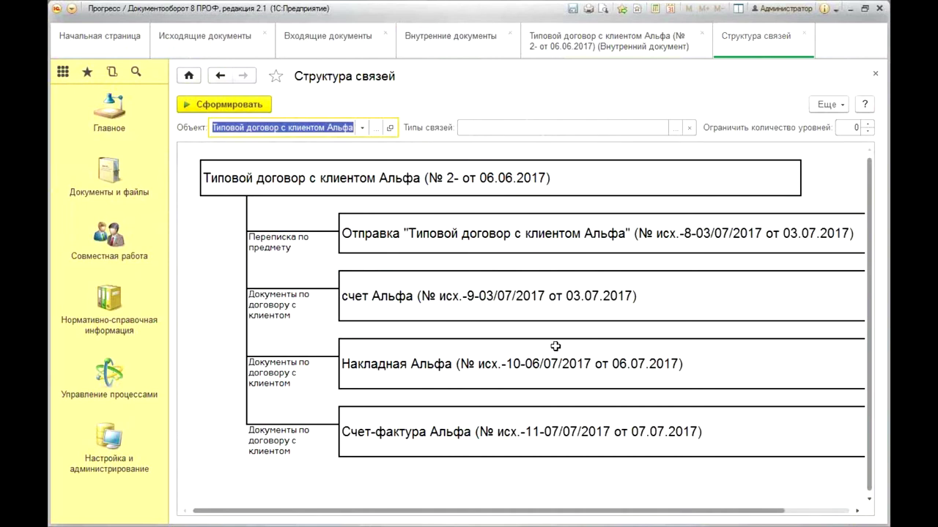
pyautogui.click(469, 224)
pyautogui.click(409, 305)
pyautogui.click(467, 364)
pyautogui.click(452, 443)
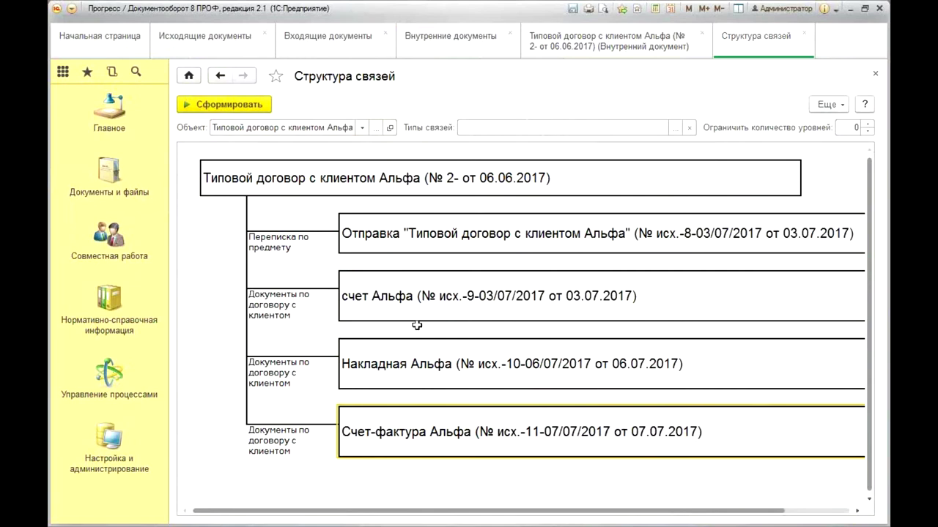
pyautogui.click(875, 75)
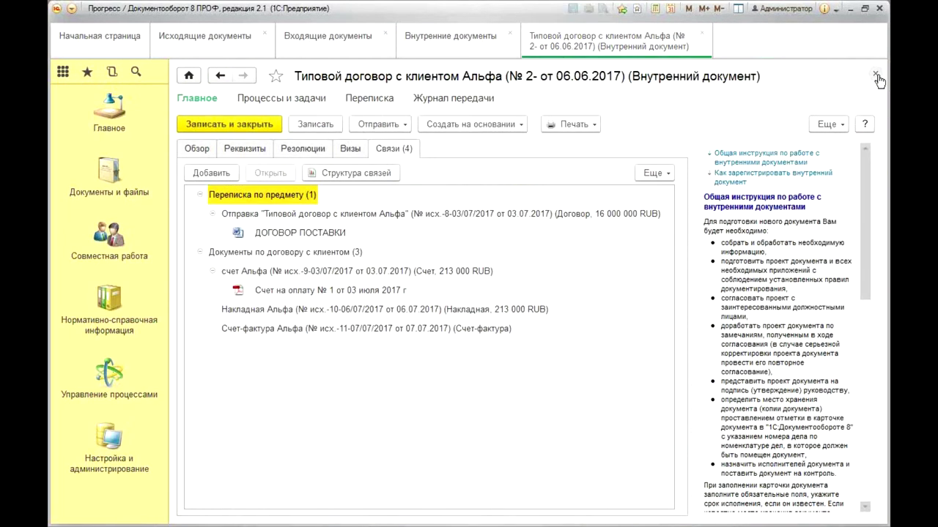
pyautogui.click(219, 175)
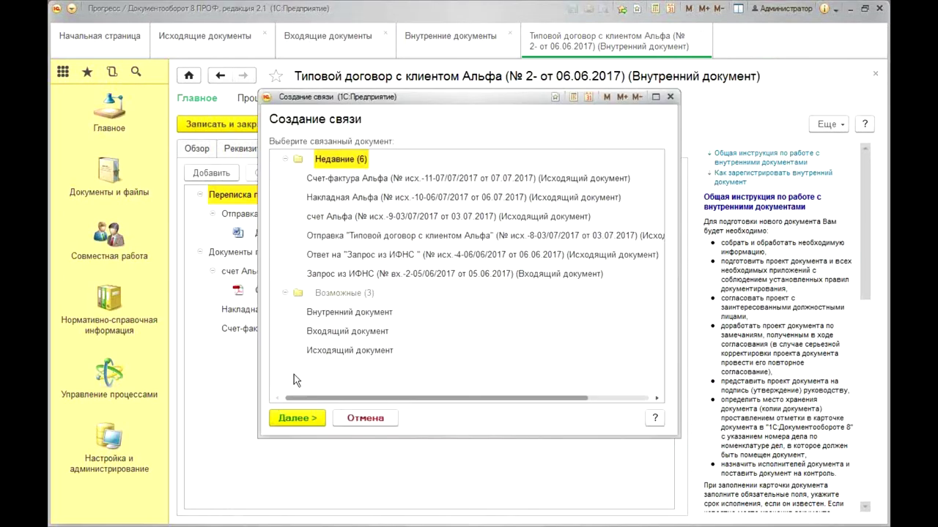
pyautogui.click(365, 418)
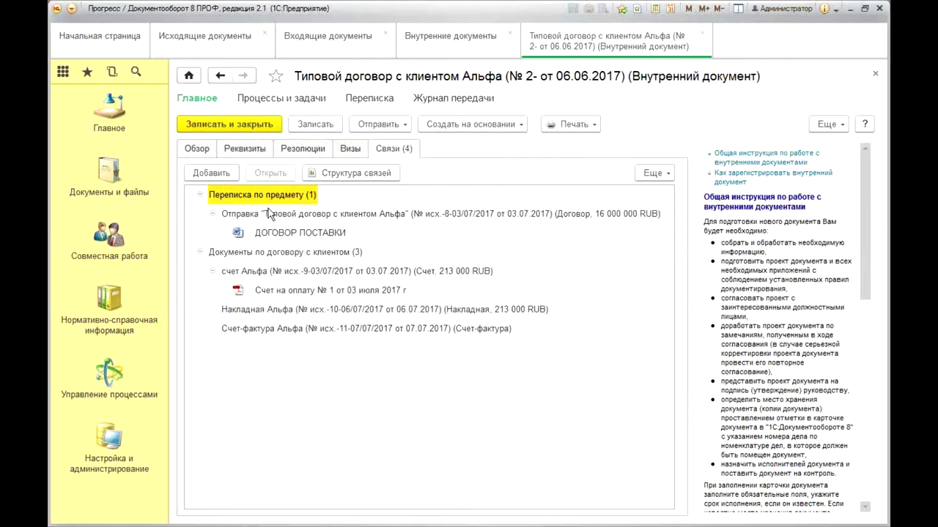
pyautogui.click(193, 176)
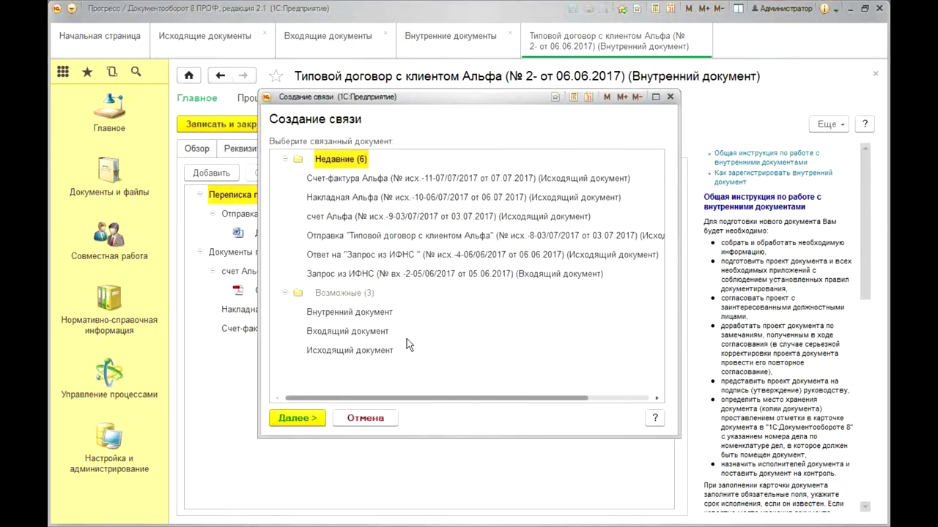
pyautogui.click(669, 97)
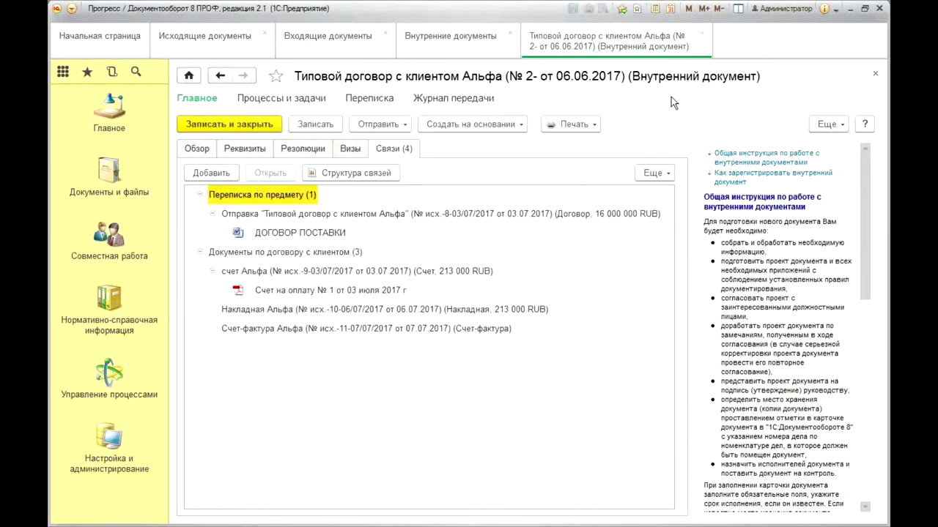
# Save and close the Альфа contract, and close the lists of internal and incoming documents.
pyautogui.click(225, 122)
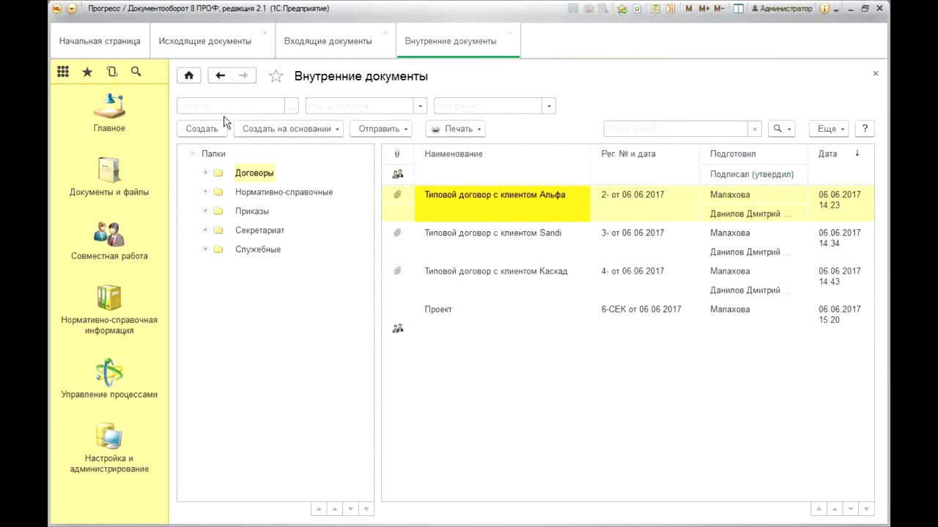
pyautogui.click(510, 33)
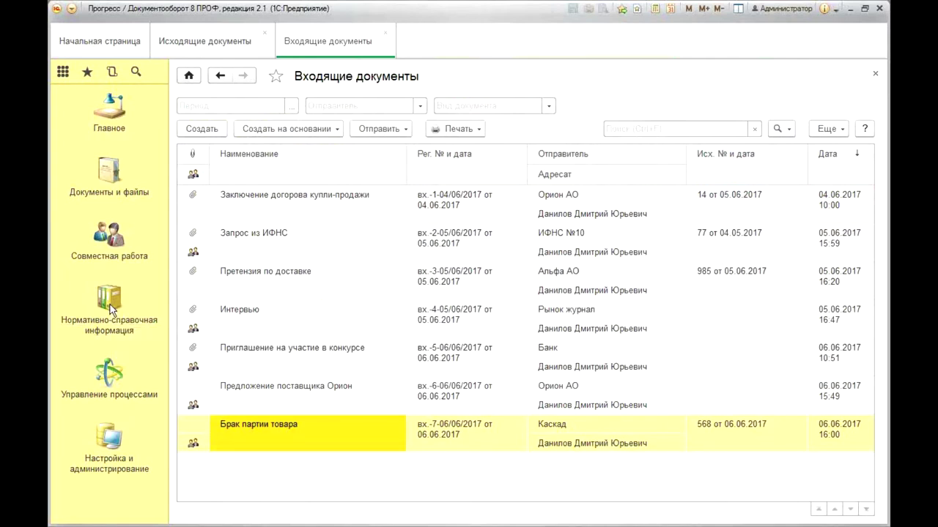
pyautogui.click(385, 33)
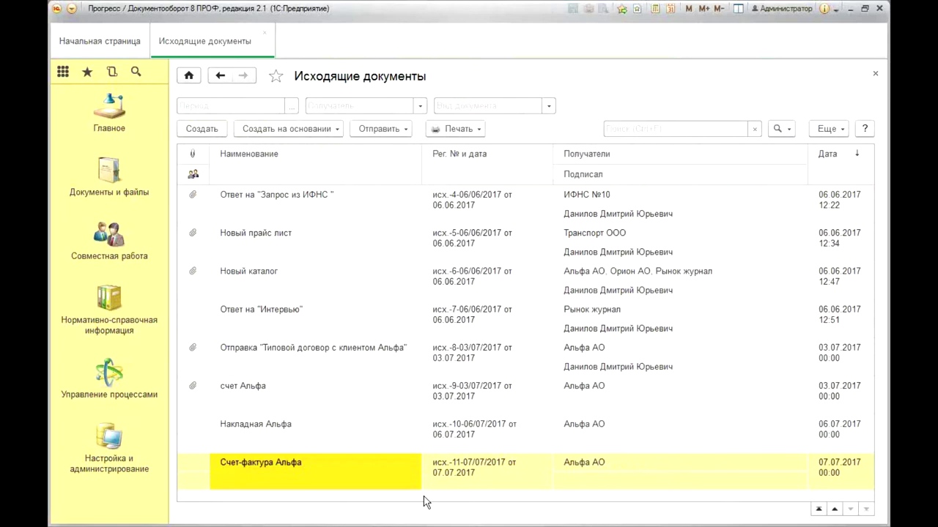
# Create an outgoing document kind named "Доп. соглашение к договору", save it and close the list of document kinds.
pyautogui.click(109, 323)
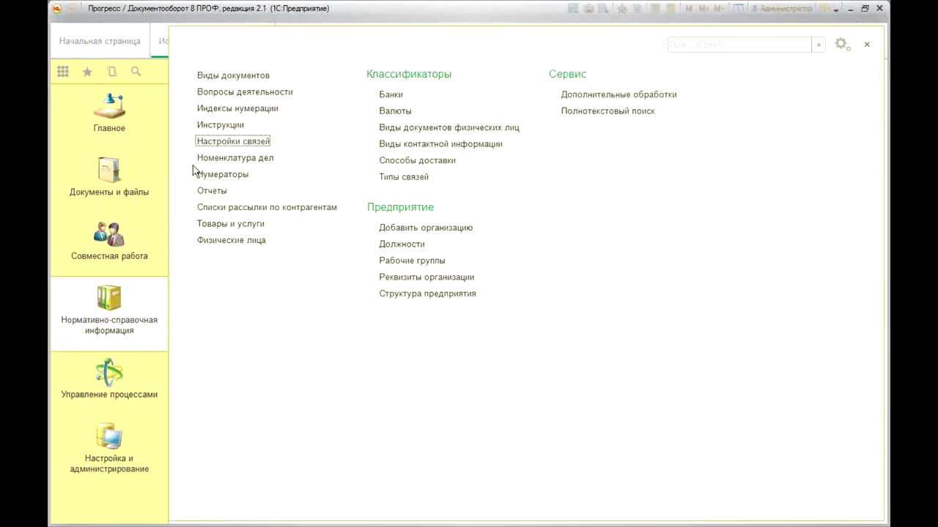
pyautogui.click(258, 77)
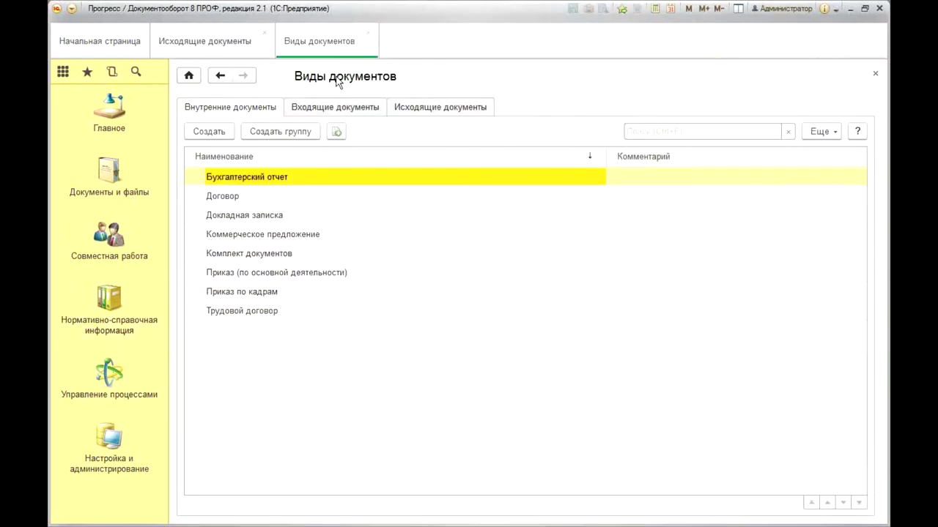
pyautogui.click(440, 108)
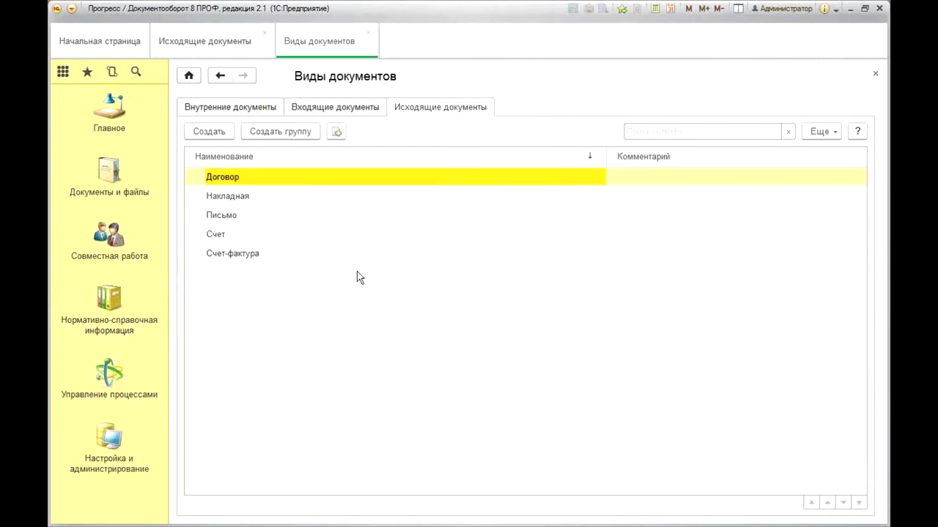
pyautogui.click(211, 131)
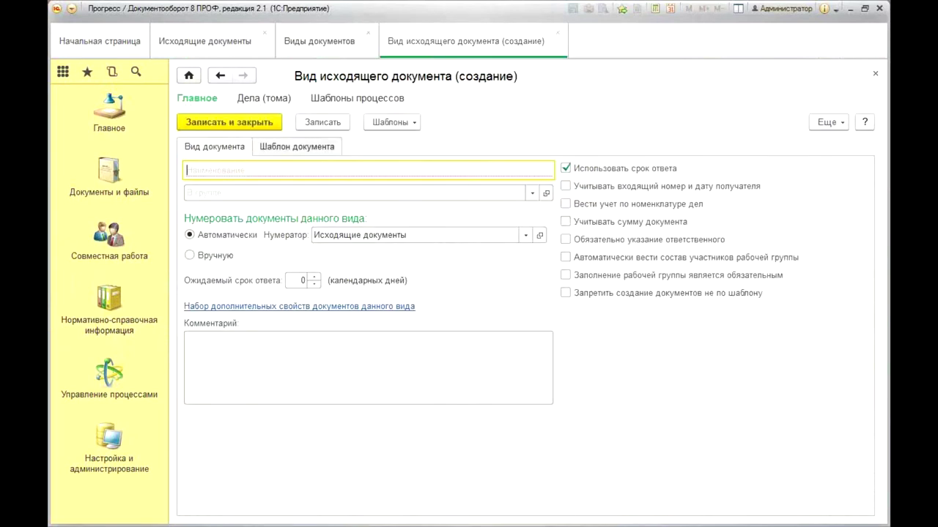
pyautogui.write('Доп. соглашение к договору')
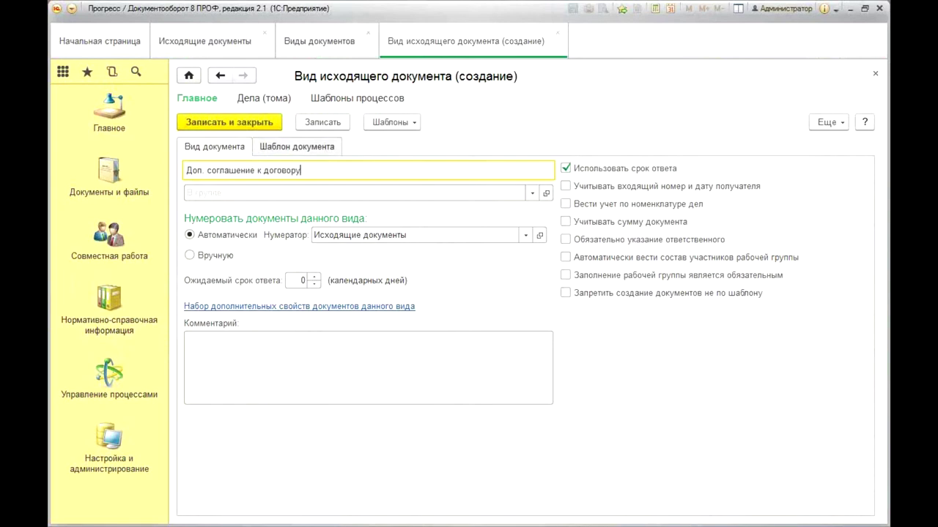
pyautogui.hotkey('ctrl', 'Return')
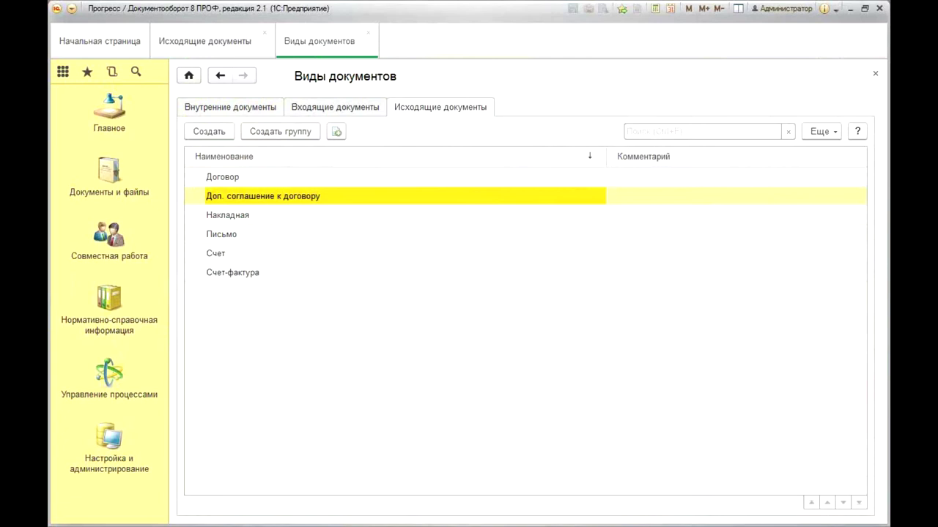
pyautogui.click(369, 36)
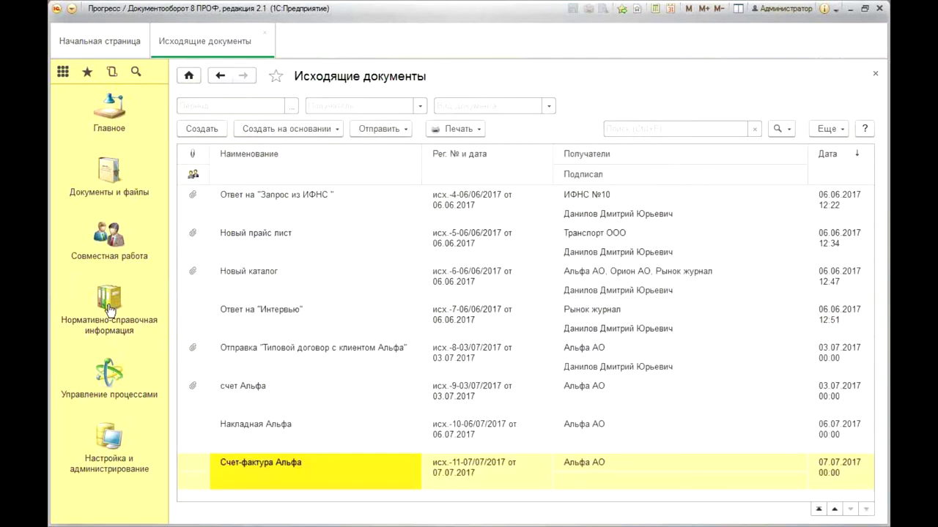
# Create a blank outgoing document of the kind "Доп. соглашение к договору".
pyautogui.click(111, 180)
pyautogui.click(290, 120)
pyautogui.click(205, 132)
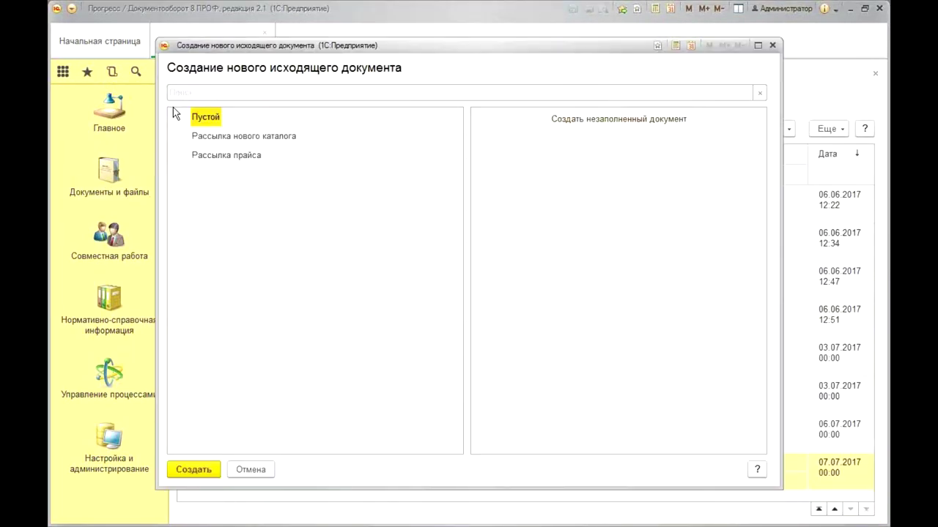
pyautogui.click(199, 472)
pyautogui.click(402, 173)
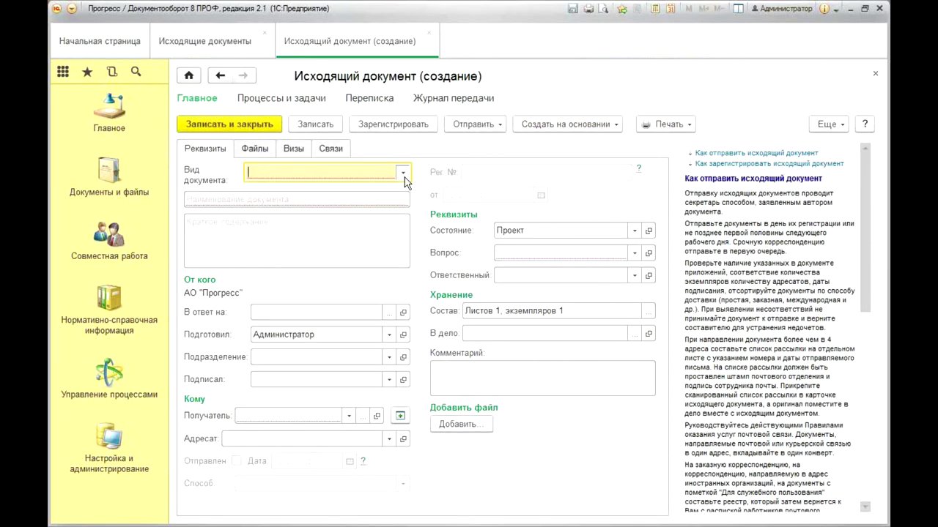
pyautogui.click(325, 212)
# Title the new outgoing document "Доп. соглашение к договору Альфа", reusing the name of its document kind.
pyautogui.hotkey('ctrl', 'c')
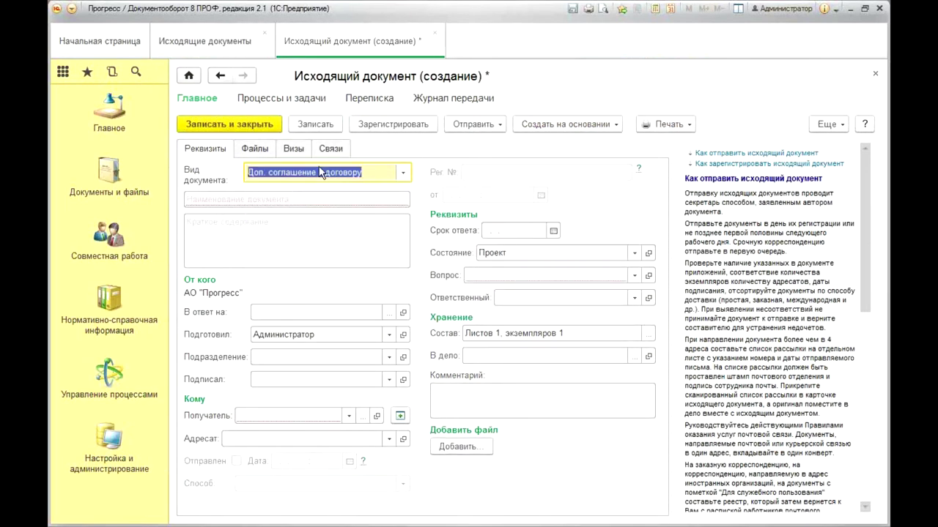
pyautogui.rightClick(320, 171)
pyautogui.click(419, 269)
pyautogui.rightClick(223, 207)
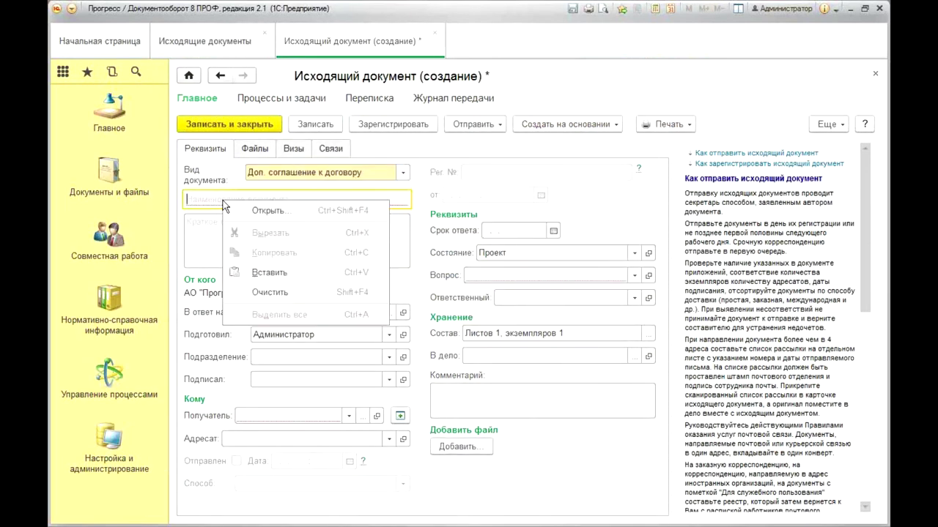
pyautogui.click(271, 273)
pyautogui.write('Альфа')
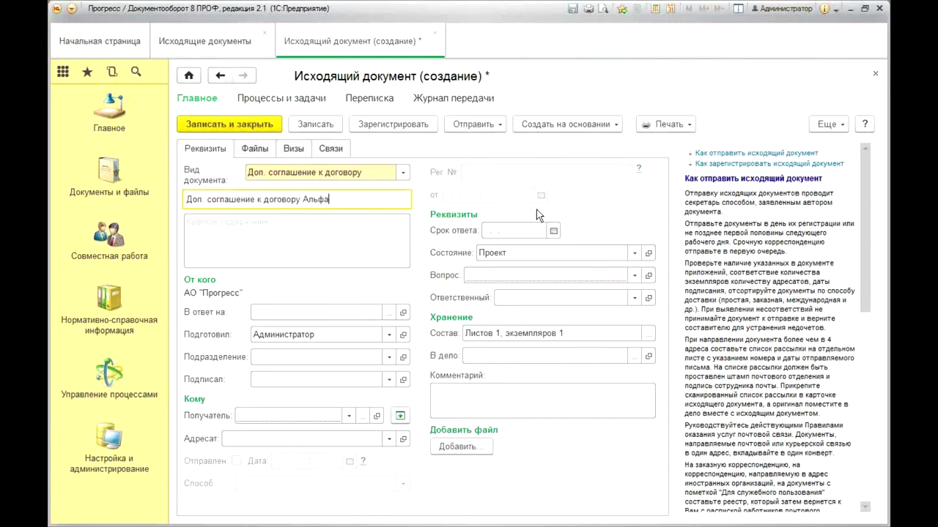
# Set the recipient to Альфа АО, choose its contact person as addressee and fill in the document's question of activity.
pyautogui.click(252, 148)
pyautogui.click(213, 173)
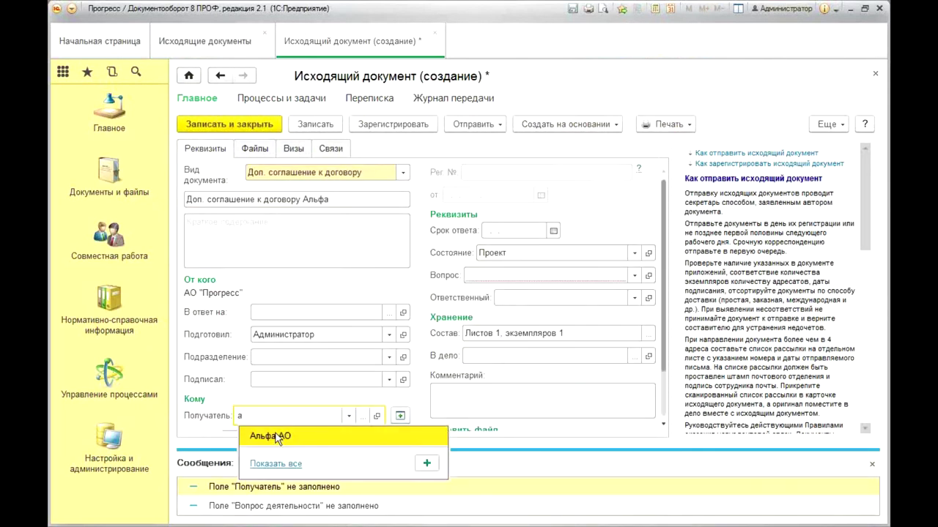
pyautogui.click(279, 436)
pyautogui.click(872, 465)
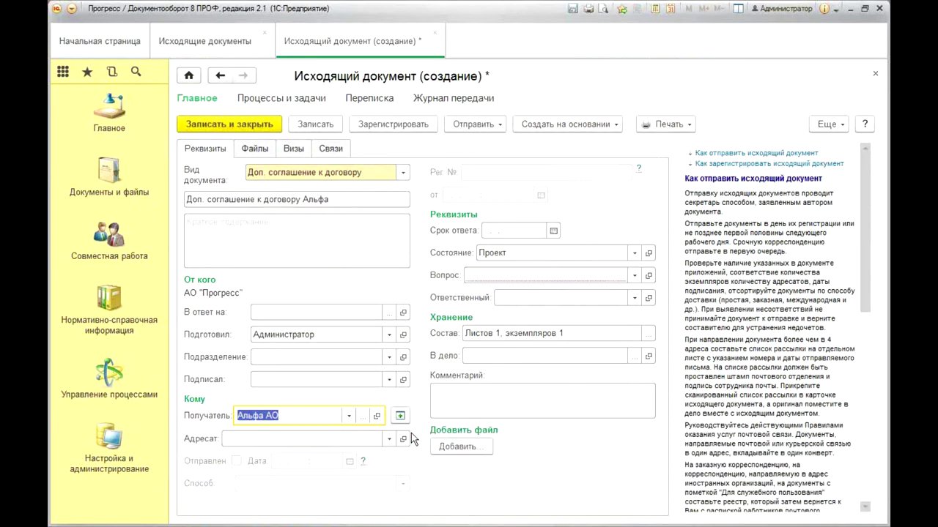
pyautogui.click(389, 438)
pyautogui.click(286, 456)
pyautogui.click(540, 277)
pyautogui.click(480, 295)
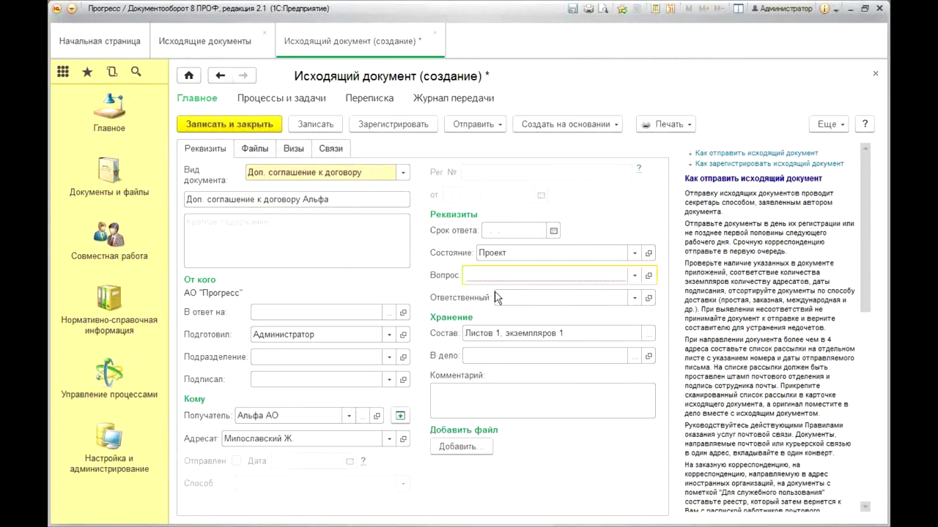
# Attach the PDF file "Приложение к договору № 1 от 03 июля 2017 г" from disk to the supplementary agreement.
pyautogui.click(252, 149)
pyautogui.click(211, 173)
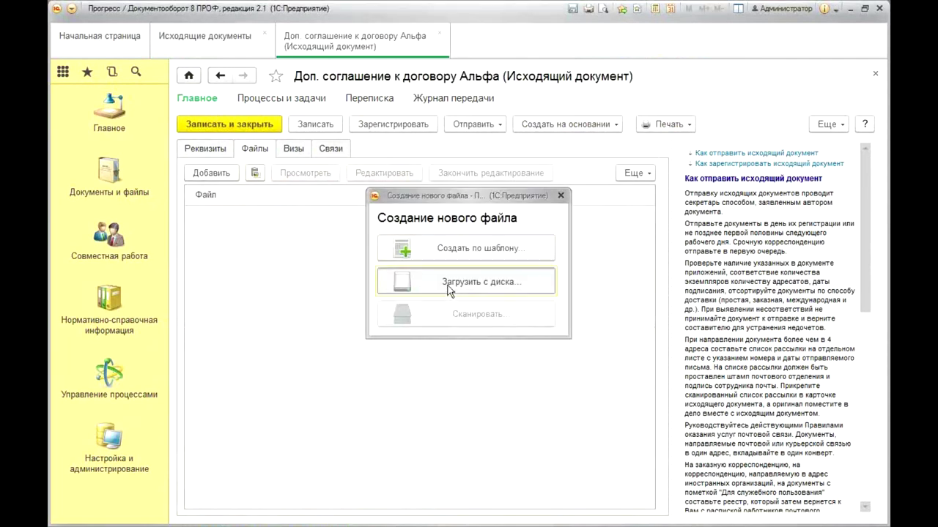
pyautogui.click(450, 288)
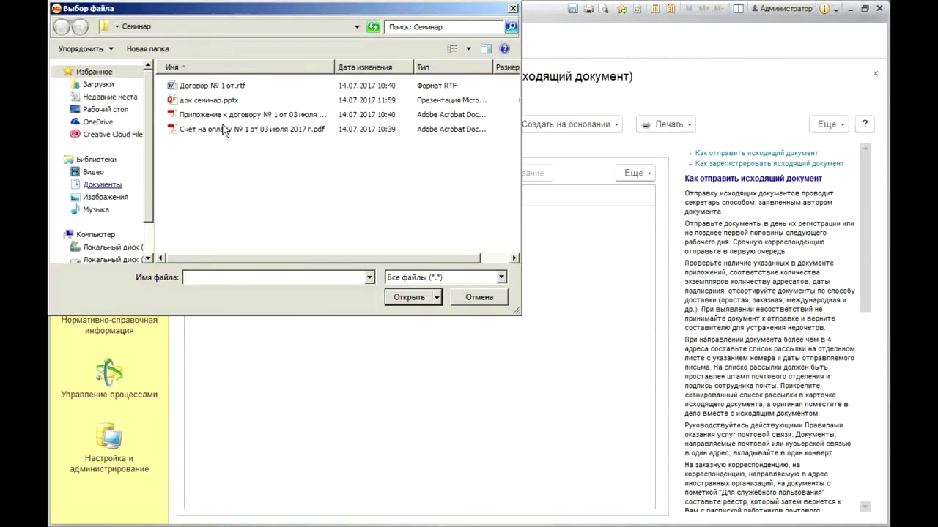
pyautogui.click(267, 118)
pyautogui.doubleClick(270, 119)
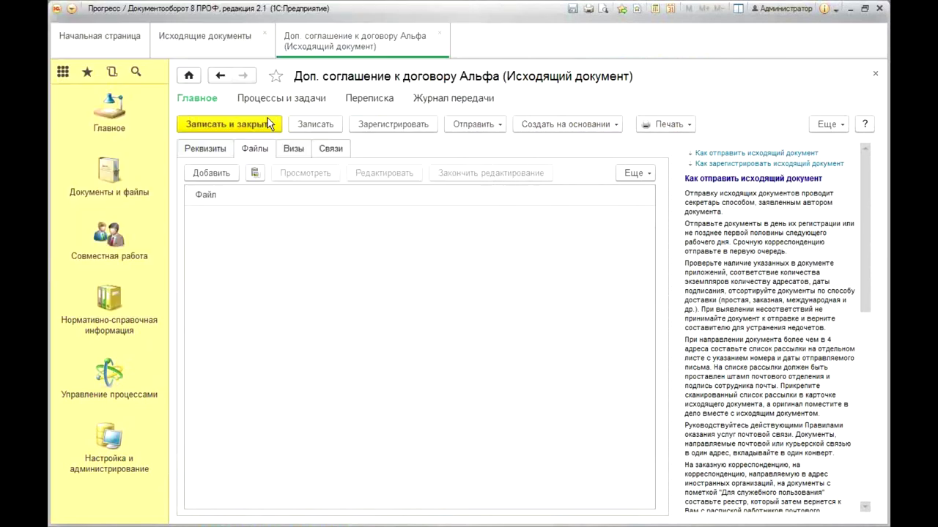
pyautogui.click(211, 150)
pyautogui.click(249, 151)
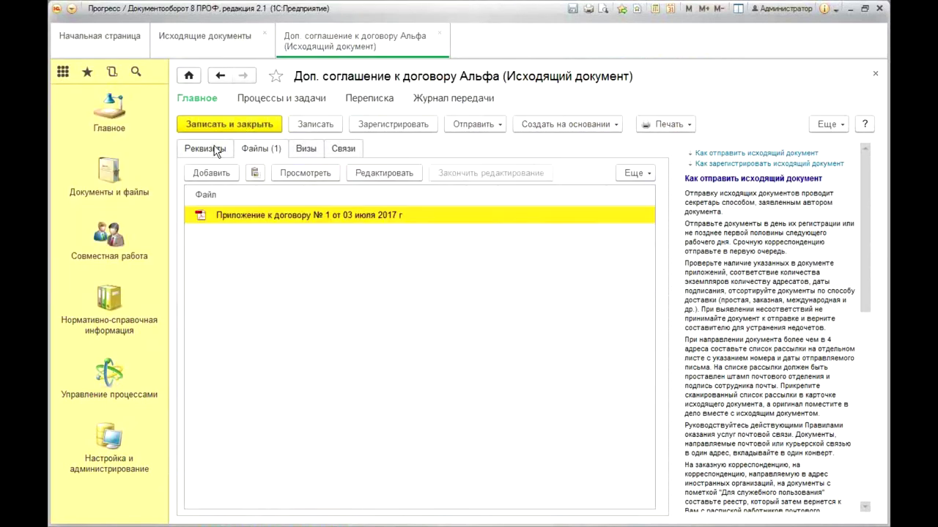
pyautogui.click(215, 150)
pyautogui.click(354, 150)
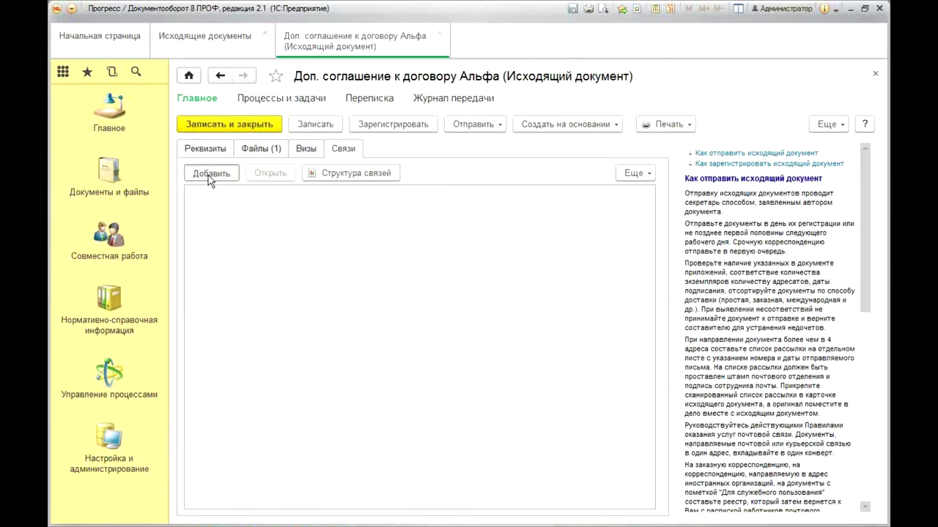
pyautogui.click(210, 175)
pyautogui.click(381, 178)
pyautogui.click(386, 199)
pyautogui.click(384, 181)
pyautogui.click(391, 196)
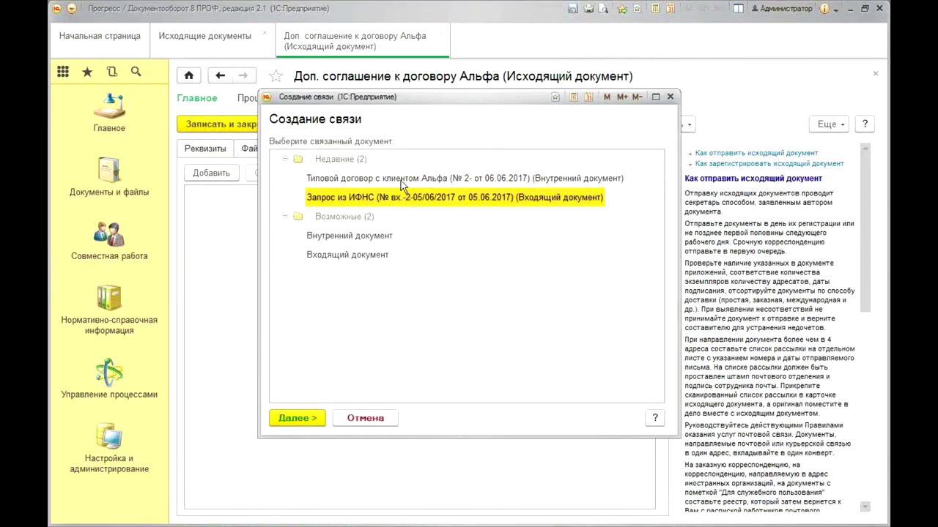
pyautogui.click(401, 180)
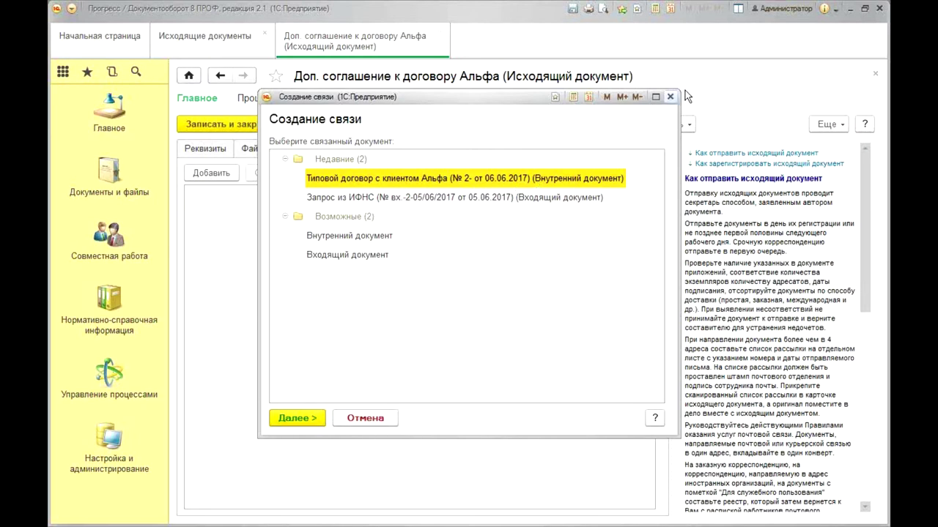
pyautogui.click(669, 96)
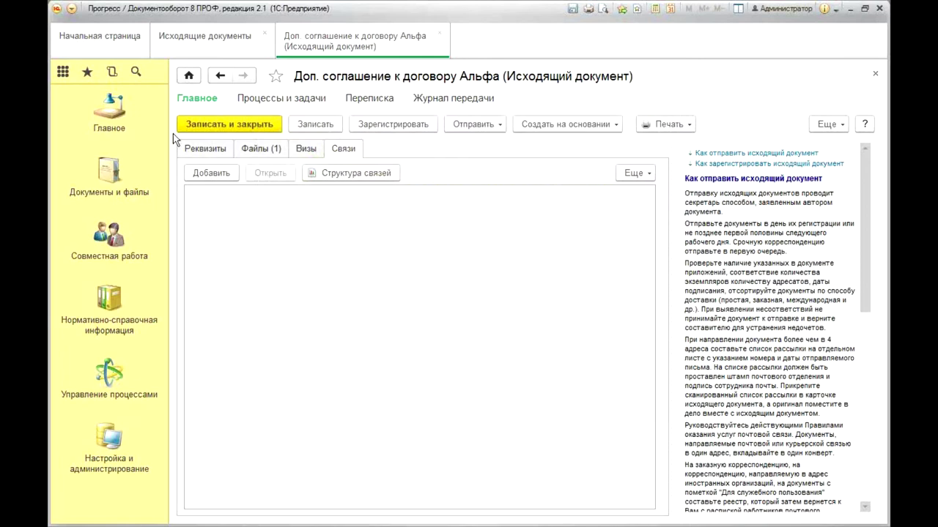
# Save and close the supplementary agreement "Доп. соглашение к договору Альфа".
pyautogui.click(229, 125)
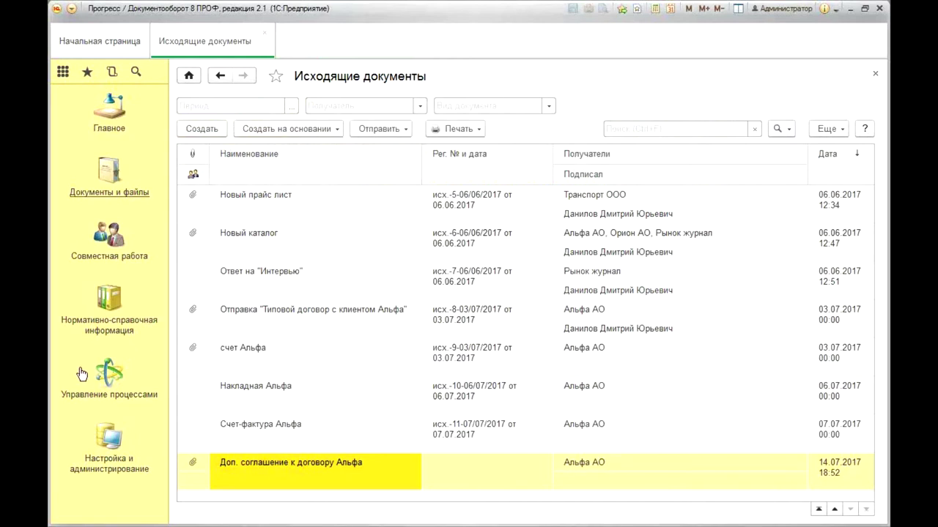
# Copy the link setting from the internal document kind Договор to Счет in the reference data's link settings.
pyautogui.click(107, 303)
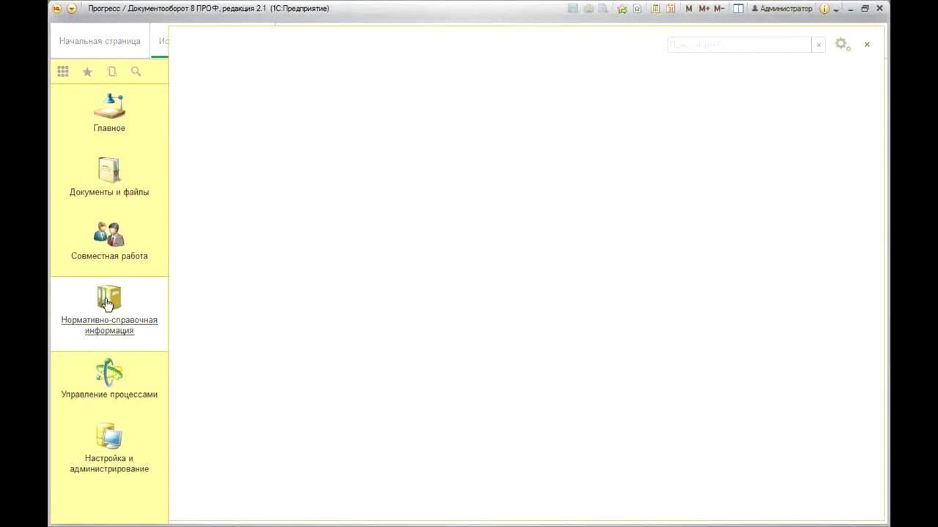
pyautogui.click(240, 142)
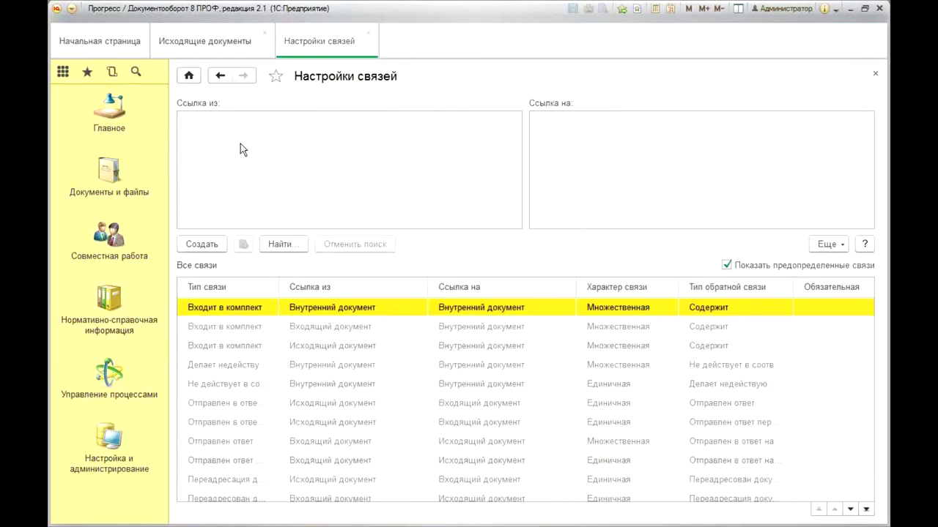
pyautogui.click(193, 141)
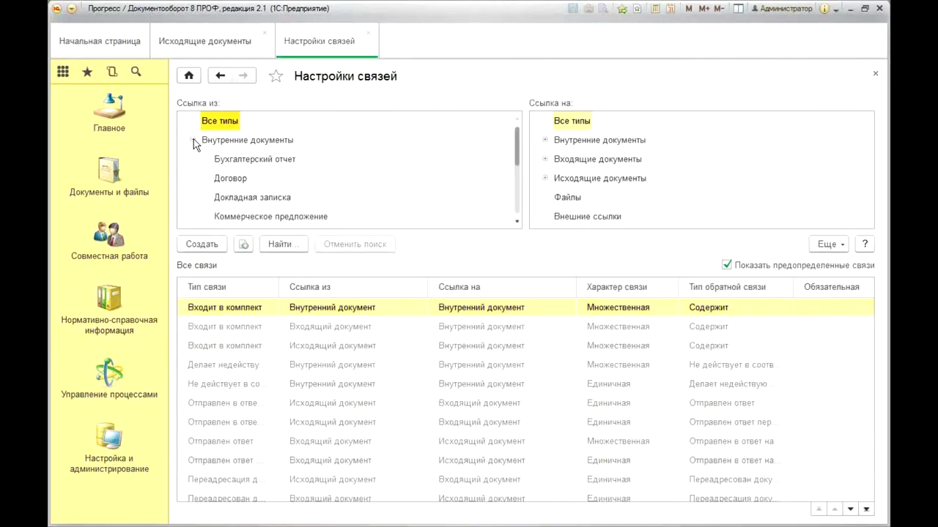
pyautogui.click(220, 181)
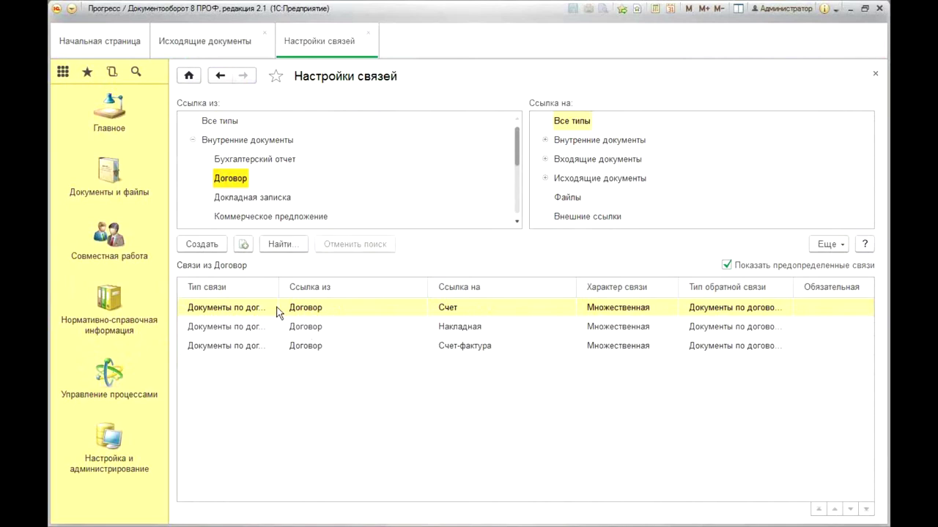
pyautogui.rightClick(344, 315)
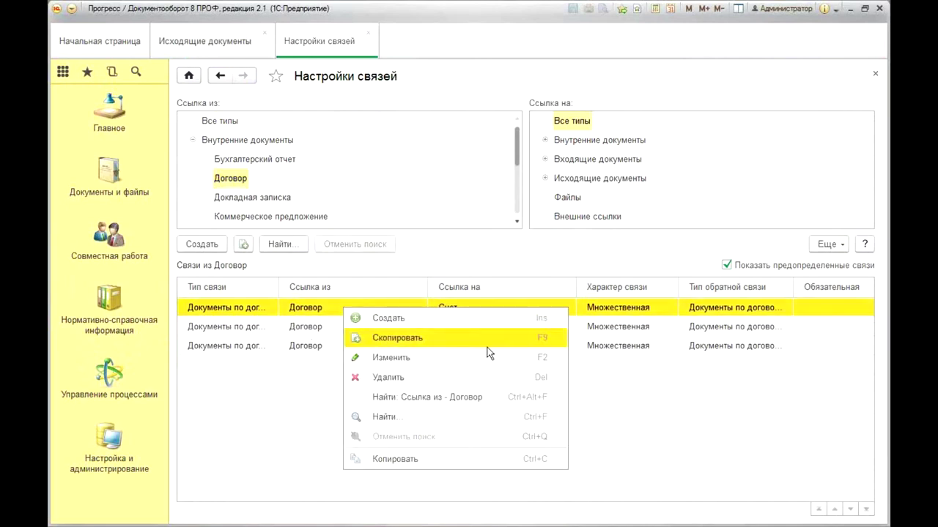
# Copy the Договор to Счет link setting, set the copy's target document type to Доп. соглашение к договору, and save it.
pyautogui.click(422, 338)
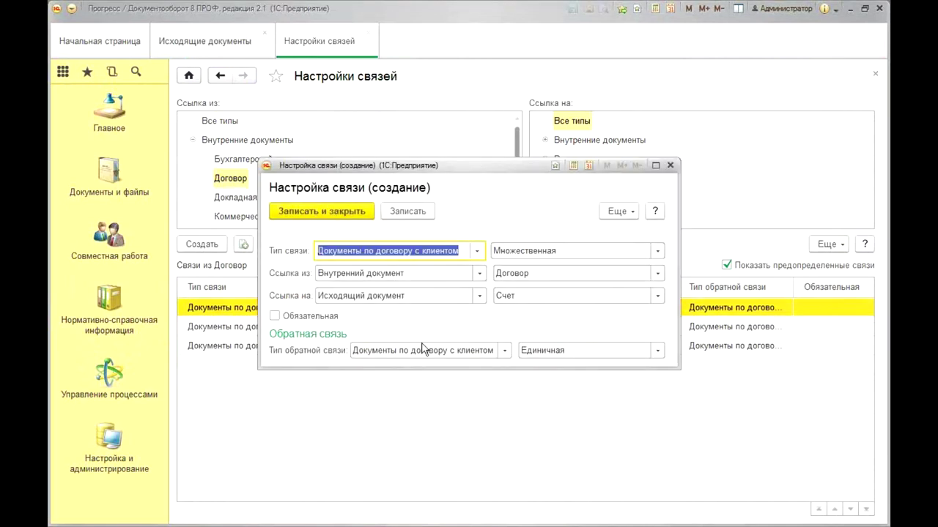
pyautogui.click(508, 298)
pyautogui.click(536, 364)
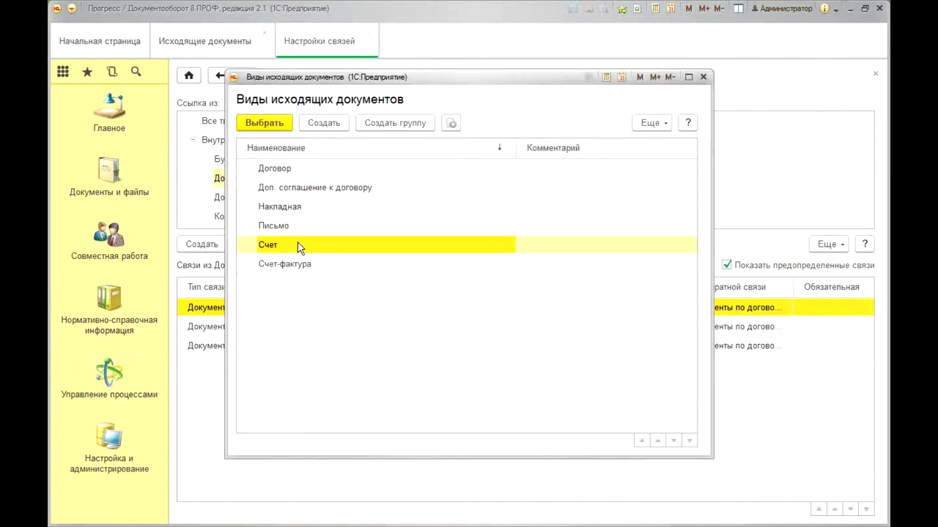
pyautogui.doubleClick(318, 188)
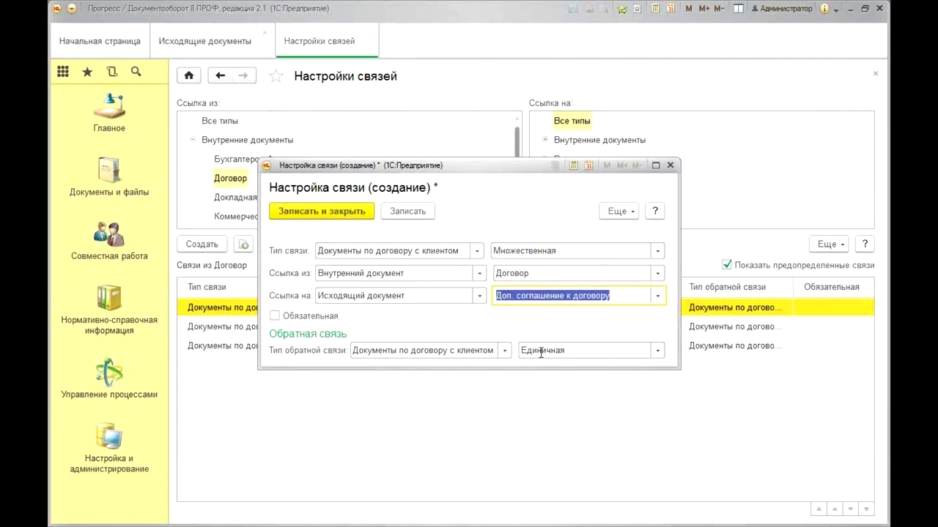
pyautogui.click(318, 212)
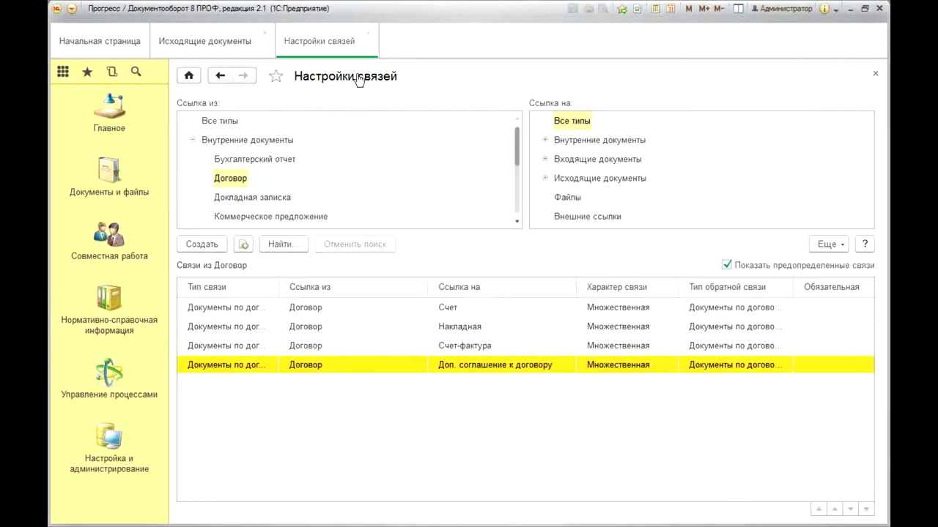
# Check the link types offered for linking outgoing document Доп. соглашение к договору Альфа to Типовой договор с клиентом Альфа, without creating a link.
pyautogui.click(367, 34)
pyautogui.doubleClick(386, 474)
pyautogui.click(329, 148)
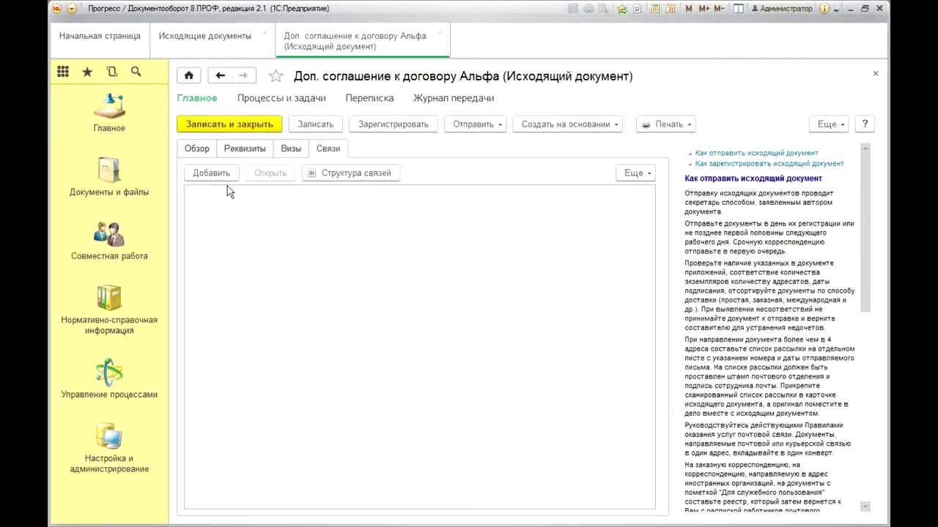
pyautogui.click(211, 173)
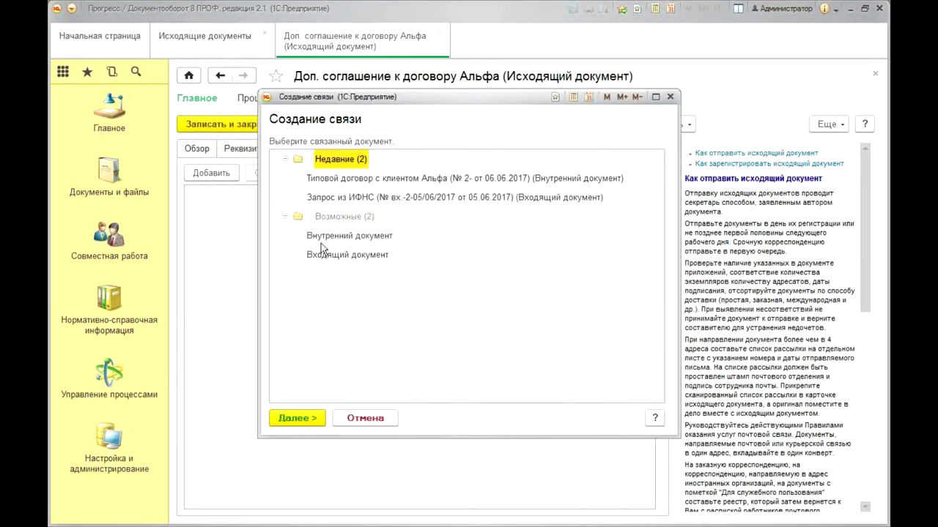
pyautogui.doubleClick(414, 183)
pyautogui.click(380, 222)
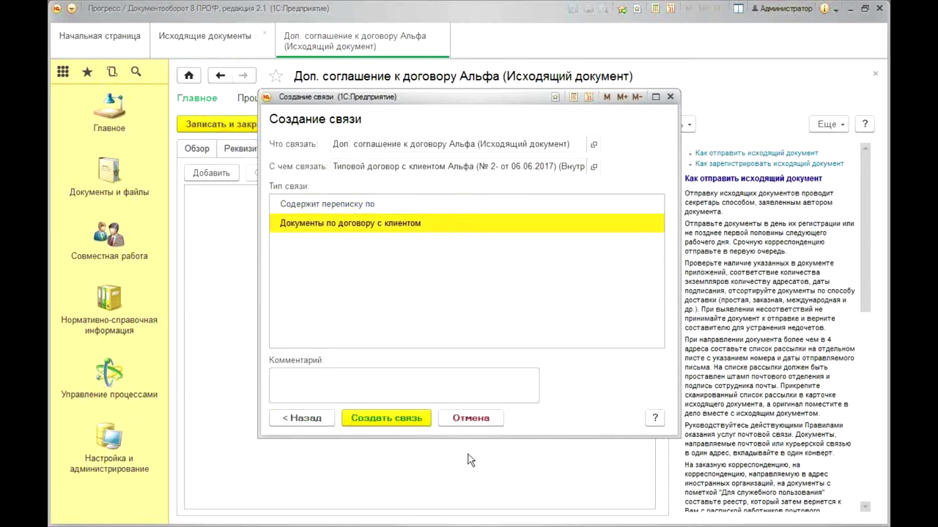
pyautogui.click(669, 96)
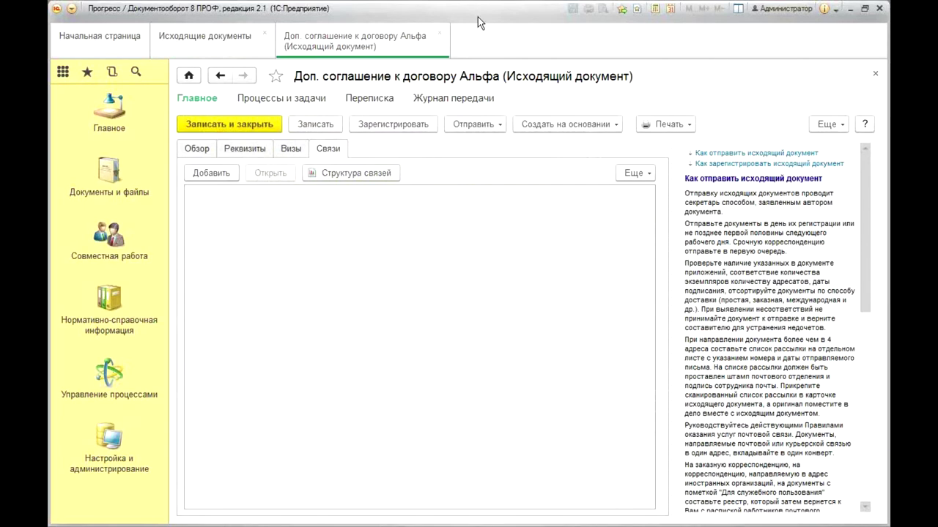
pyautogui.click(439, 33)
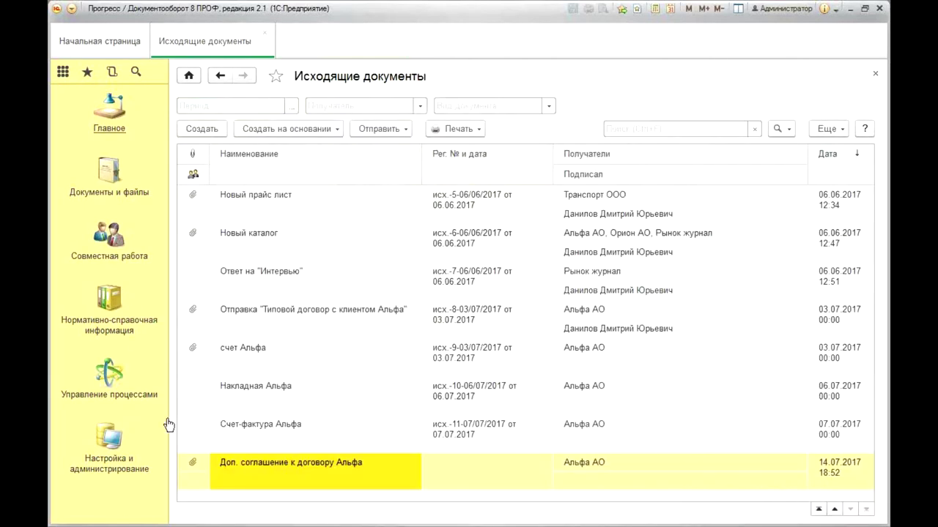
# Review the links, overview and attributes of outgoing document Доп. соглашение к договору Альфа, then close it and the outgoing documents list.
pyautogui.doubleClick(436, 469)
pyautogui.click(331, 149)
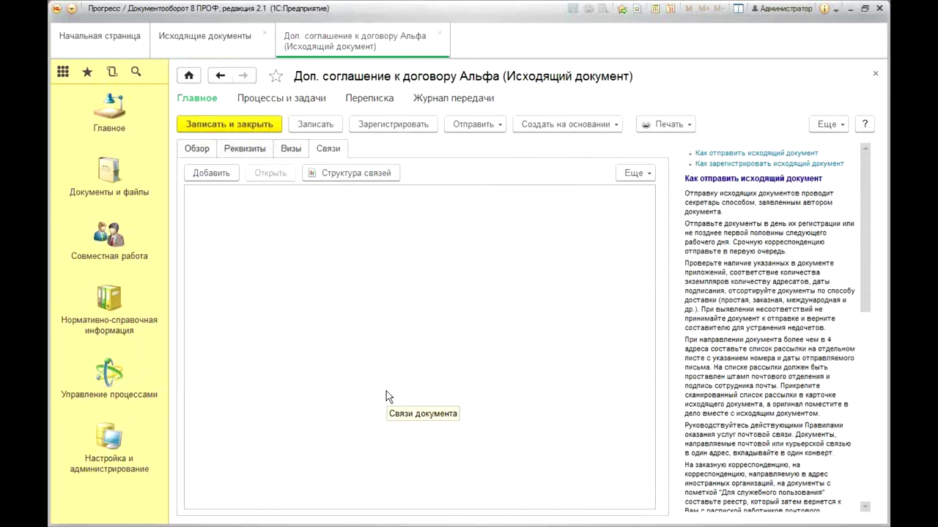
pyautogui.click(196, 149)
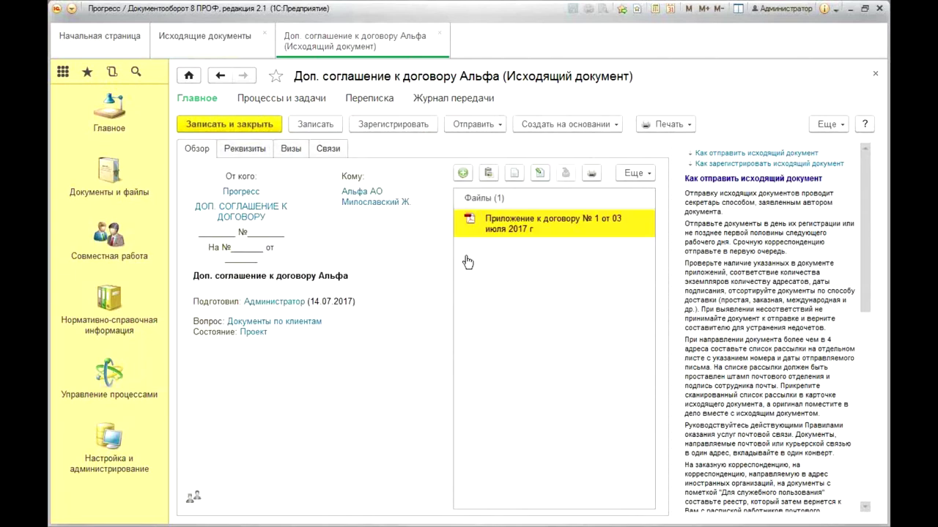
pyautogui.click(222, 149)
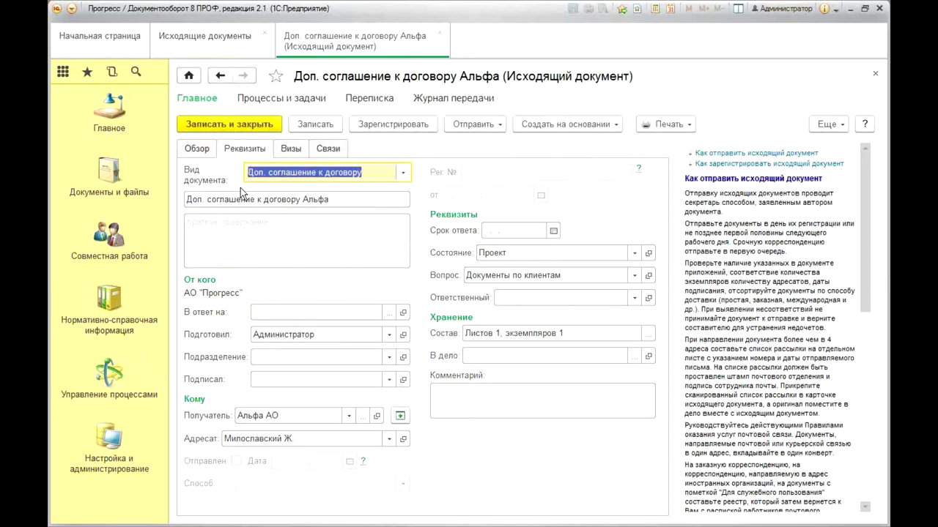
pyautogui.click(875, 74)
pyautogui.click(265, 33)
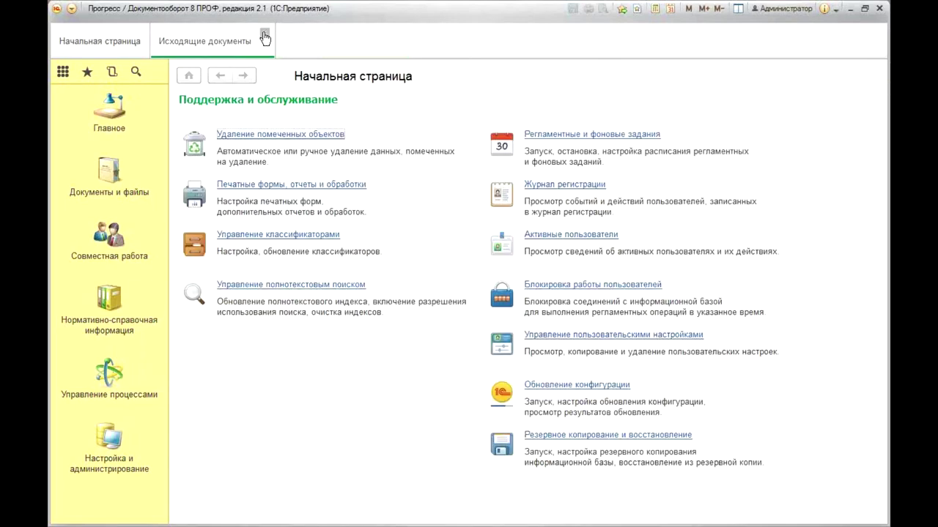
# Open the link settings and filter them to links from the internal document type Договор.
pyautogui.click(110, 292)
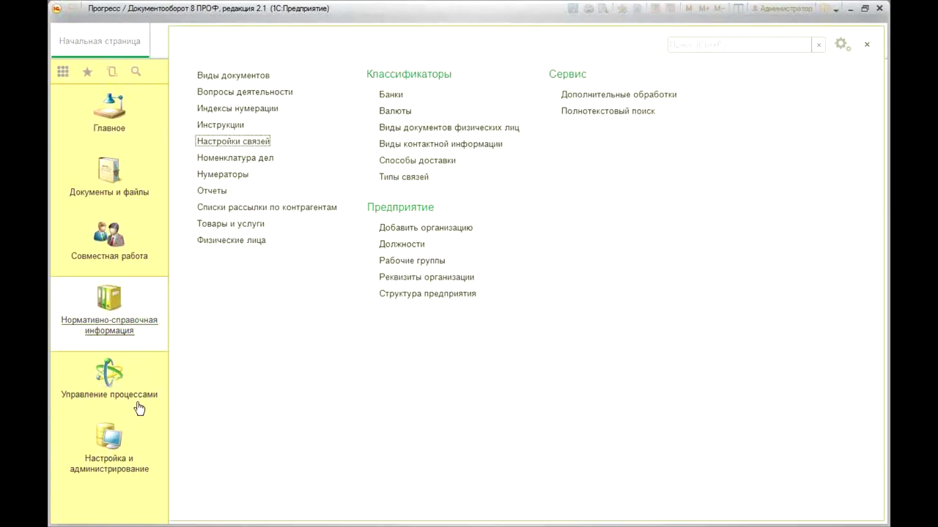
pyautogui.write('у')
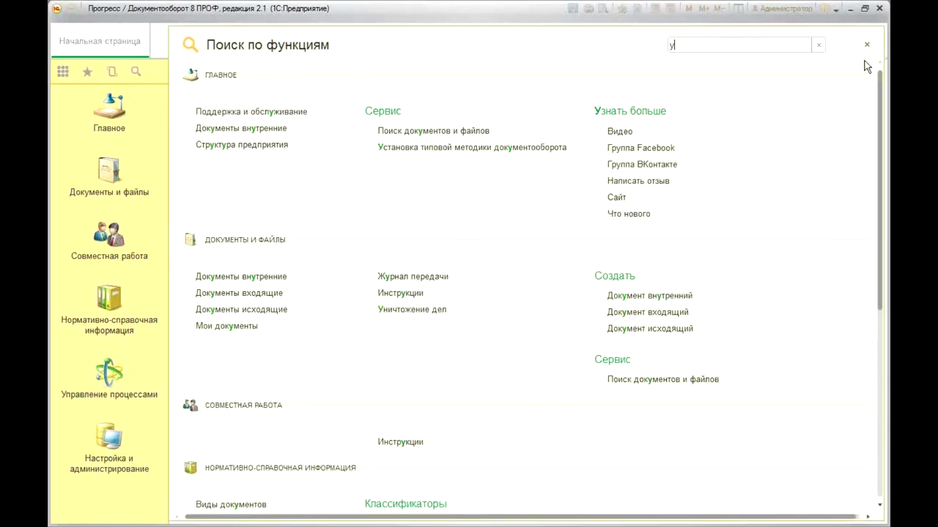
pyautogui.click(865, 45)
pyautogui.click(115, 334)
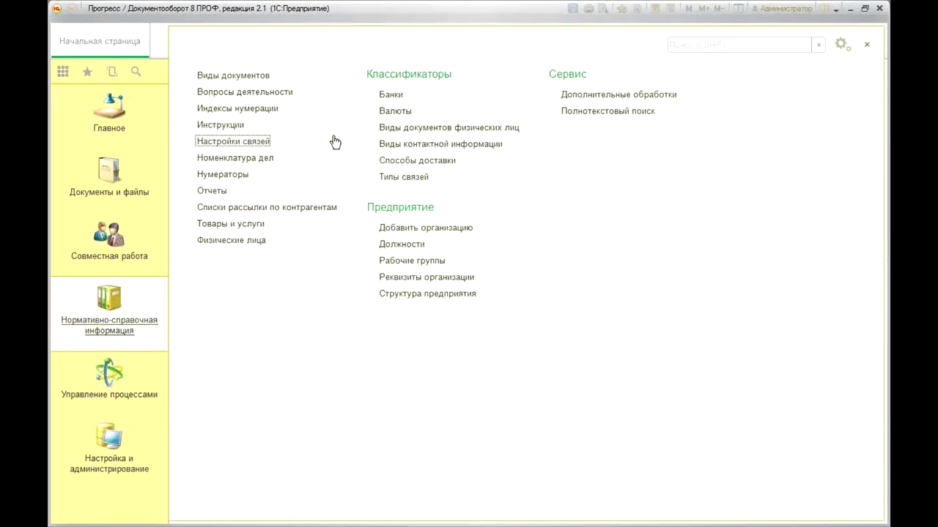
pyautogui.click(240, 141)
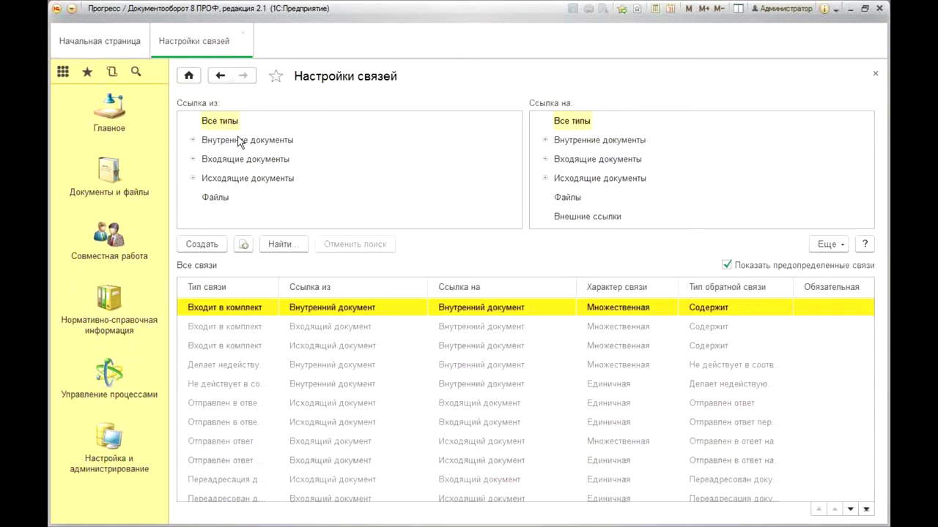
pyautogui.click(193, 140)
pyautogui.click(237, 179)
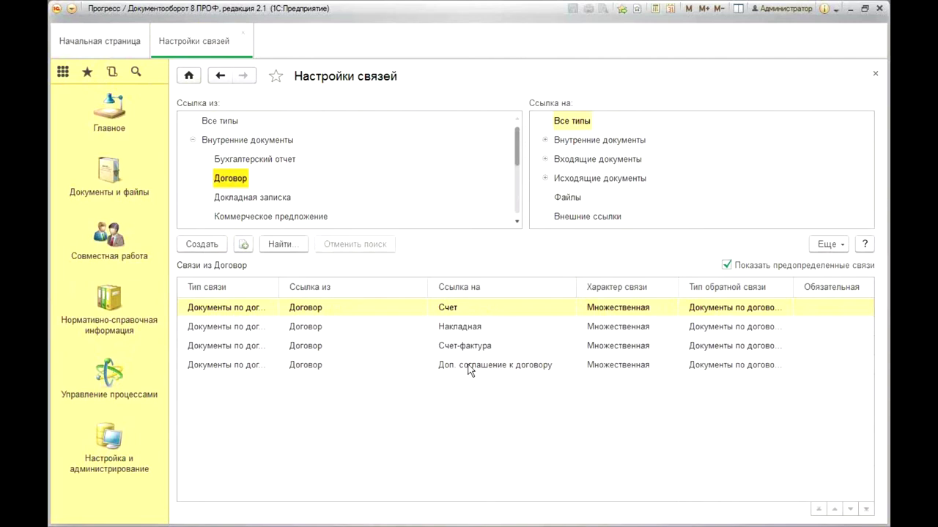
# Mark the link setting from Договор to Доп. соглашение к договору as mandatory (Обязательная) and save it.
pyautogui.doubleClick(507, 366)
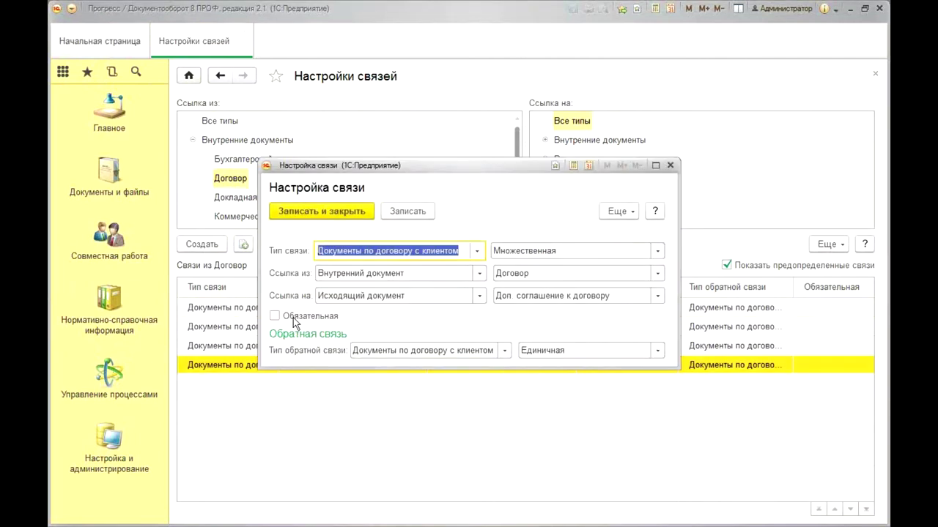
pyautogui.click(292, 316)
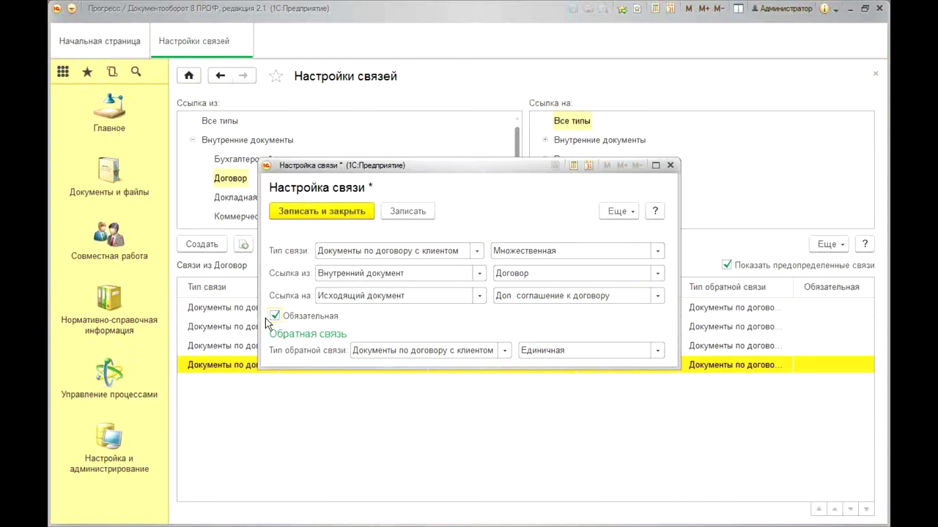
pyautogui.click(297, 211)
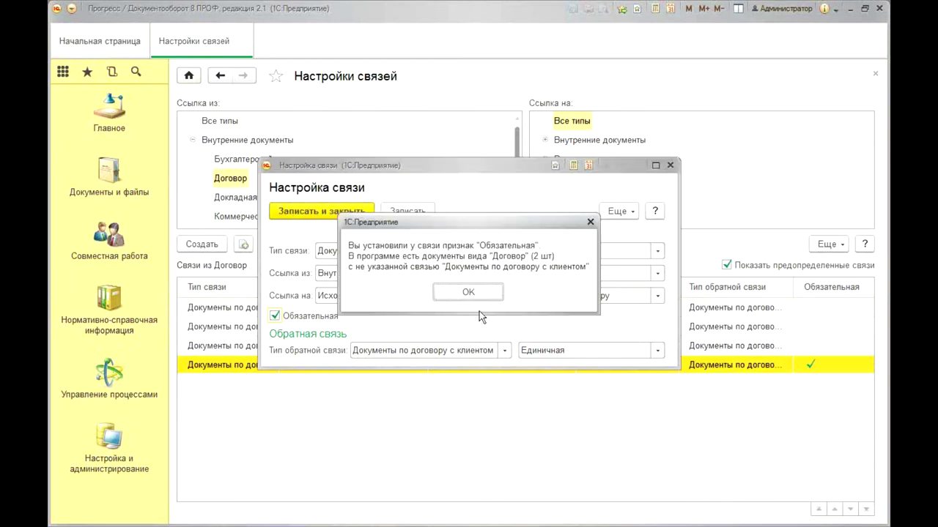
pyautogui.click(468, 293)
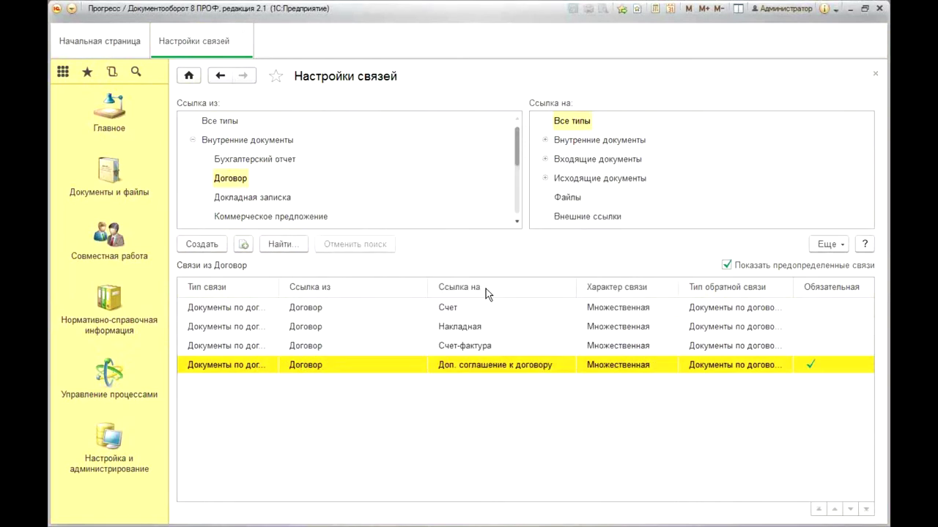
# Leave the link settings and check the links of outgoing document Доп. соглашение к договору Альфа.
pyautogui.click(243, 41)
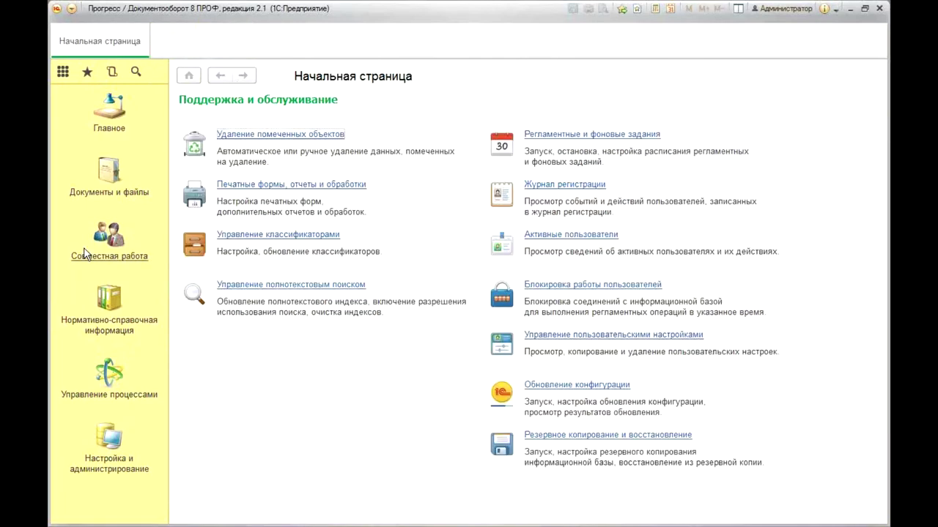
pyautogui.click(116, 194)
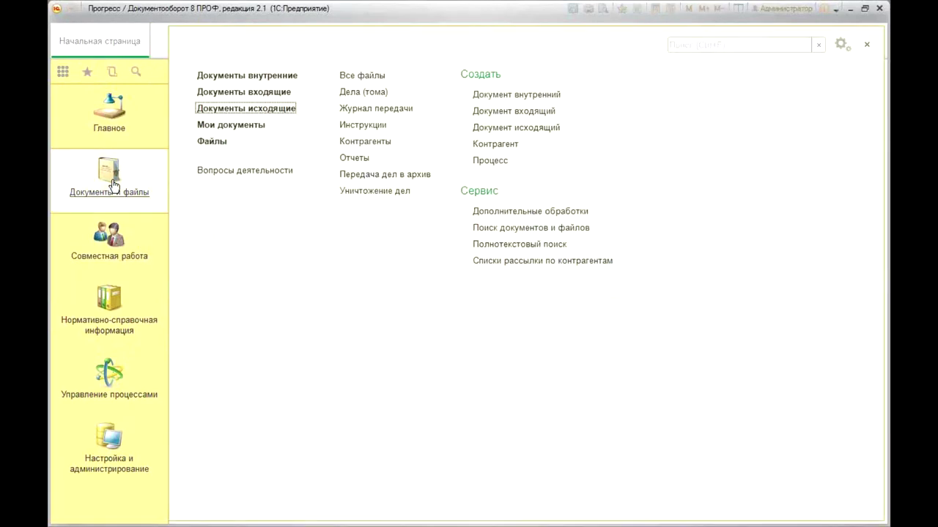
pyautogui.click(254, 108)
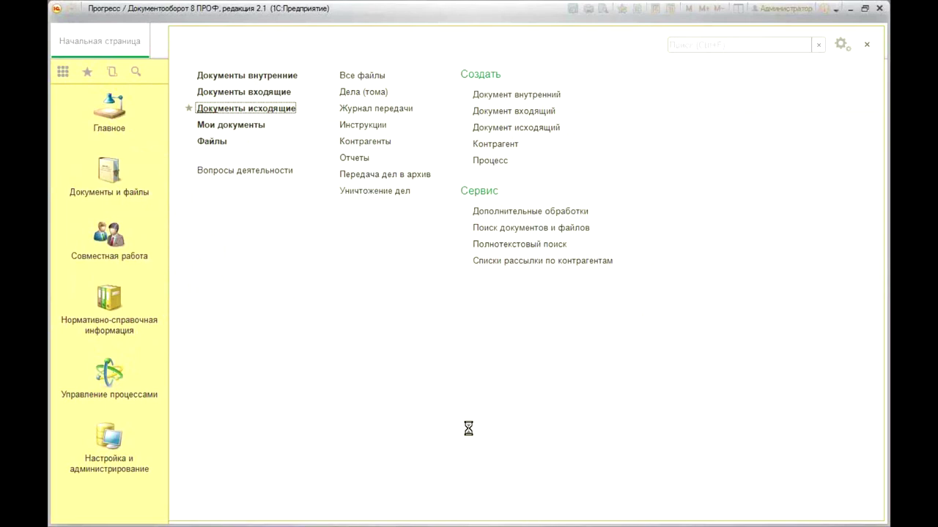
pyautogui.doubleClick(375, 472)
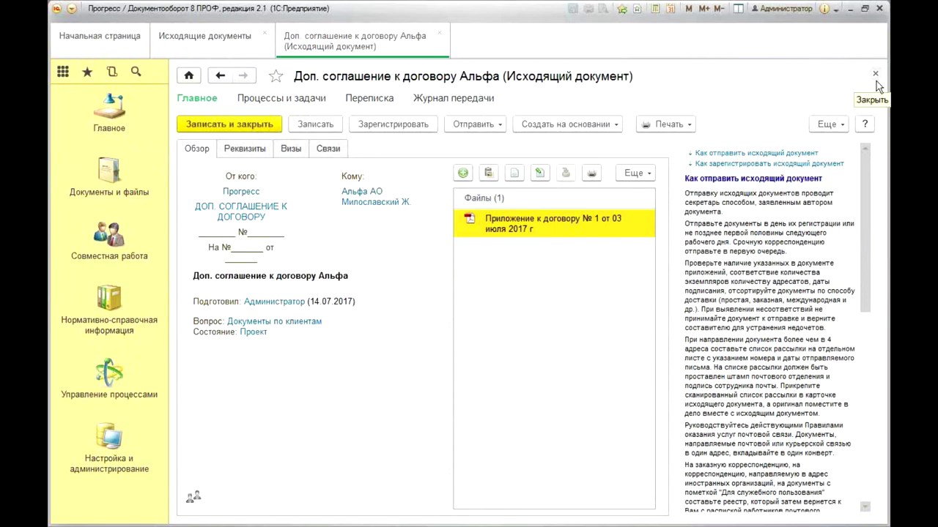
pyautogui.click(329, 149)
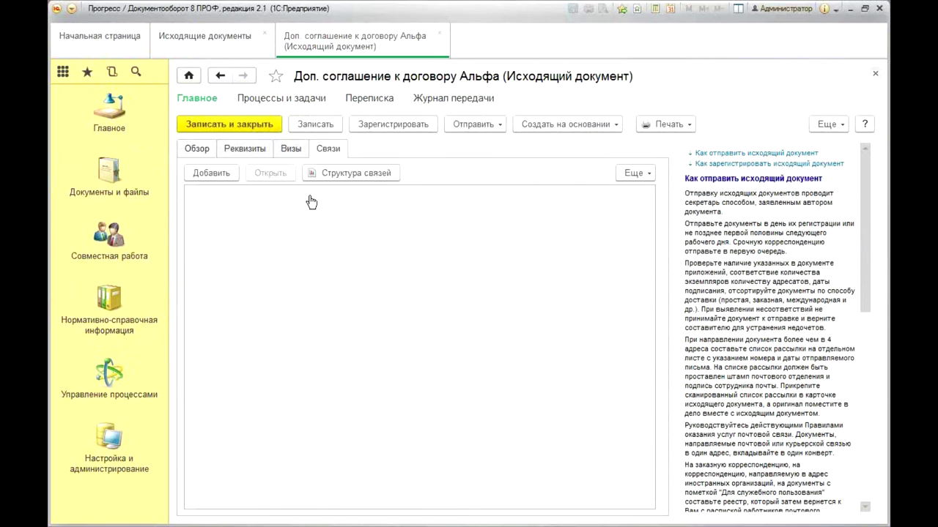
pyautogui.press('Escape')
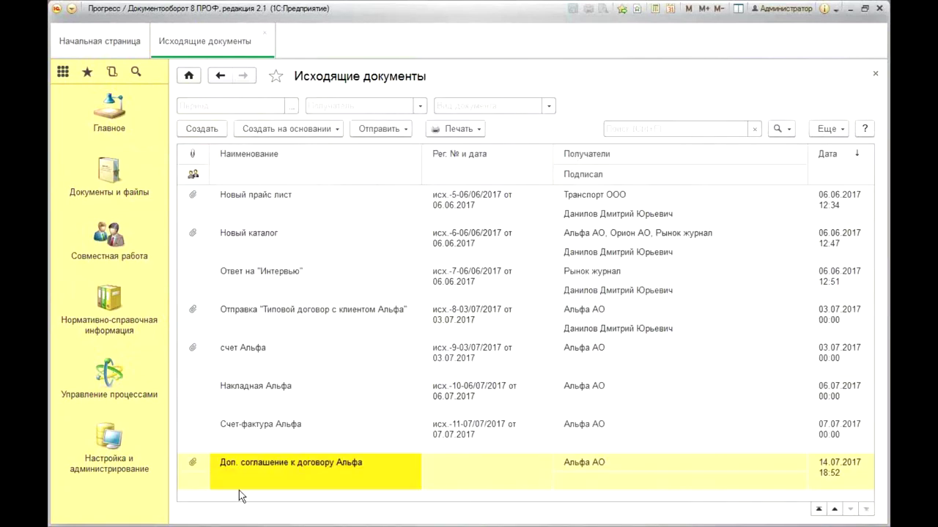
# Start a new outgoing document with the document type Доп. соглашение к договору.
pyautogui.click(214, 129)
pyautogui.click(205, 468)
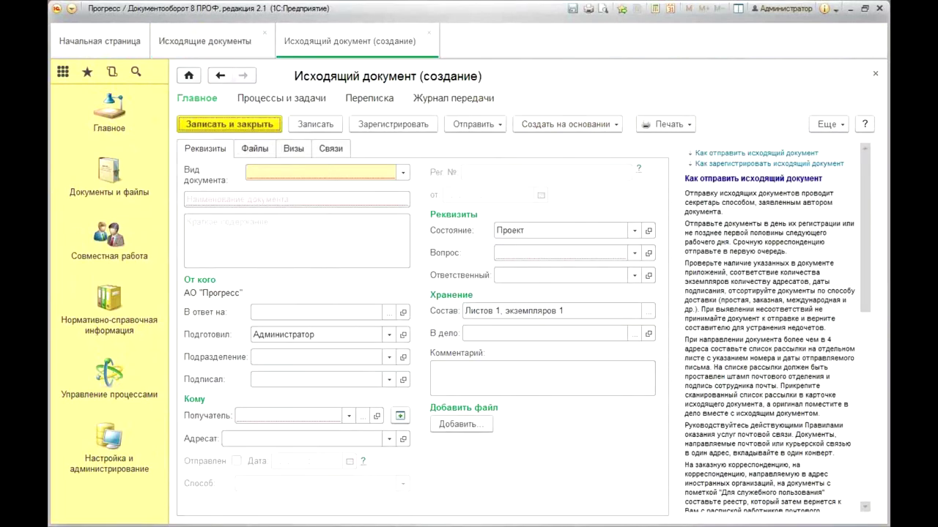
pyautogui.click(403, 172)
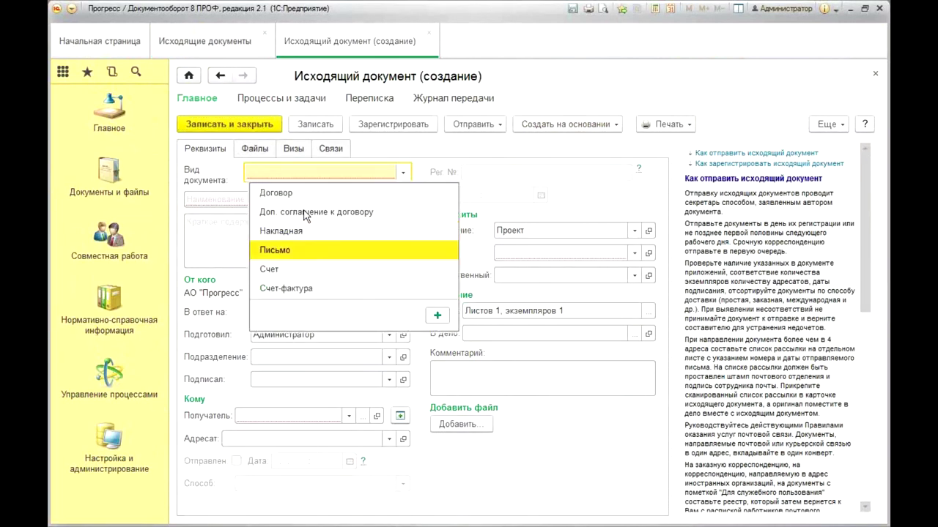
pyautogui.click(345, 212)
pyautogui.write('Доп')
# Examine the mandatory flag of the Договор to Доп. соглашение к договору link in the link settings, then return to the new document.
pyautogui.click(108, 324)
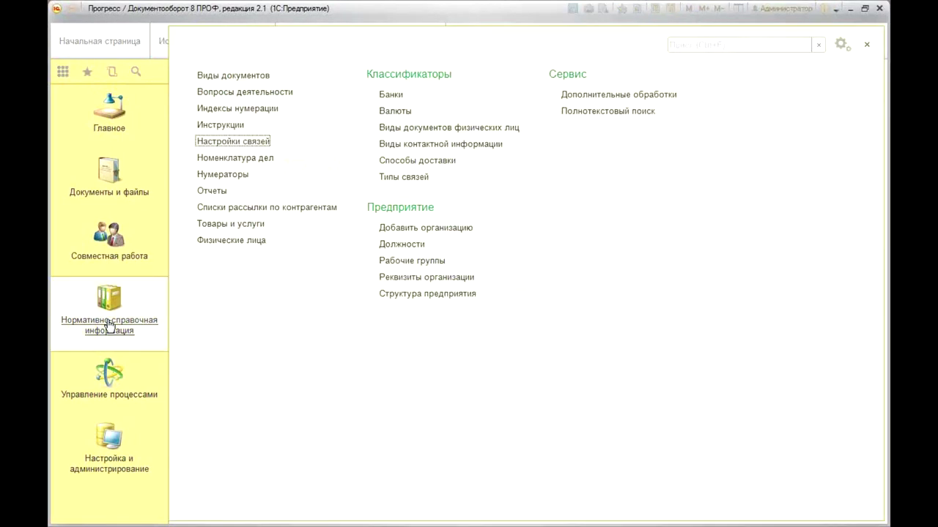
pyautogui.click(233, 144)
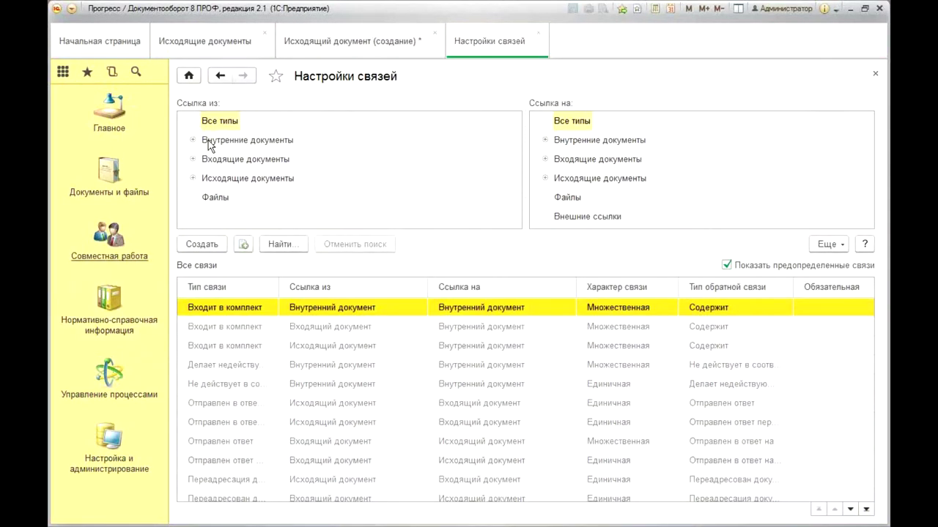
pyautogui.click(193, 140)
pyautogui.click(229, 181)
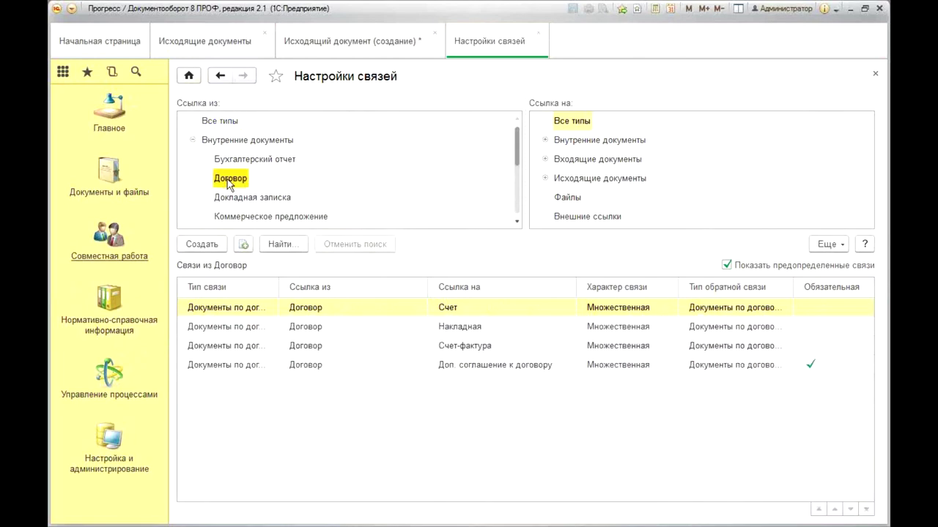
pyautogui.click(791, 370)
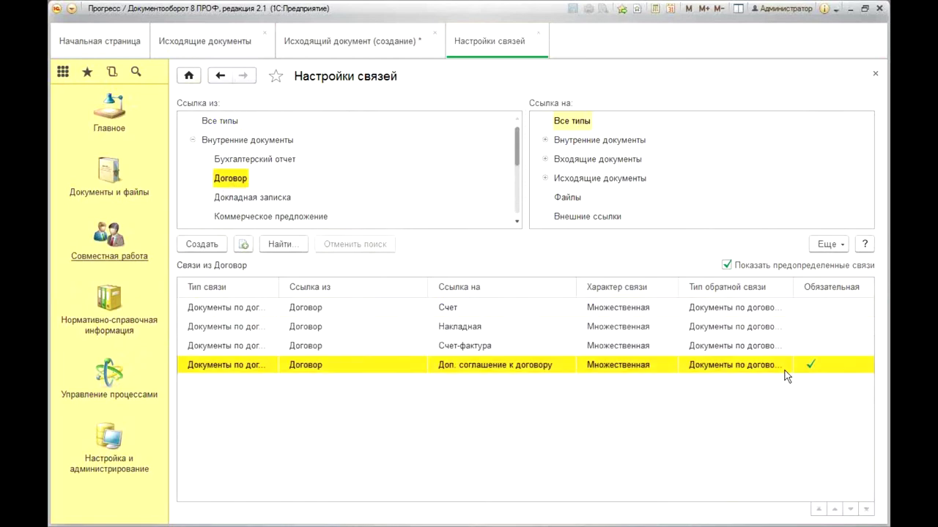
pyautogui.click(875, 74)
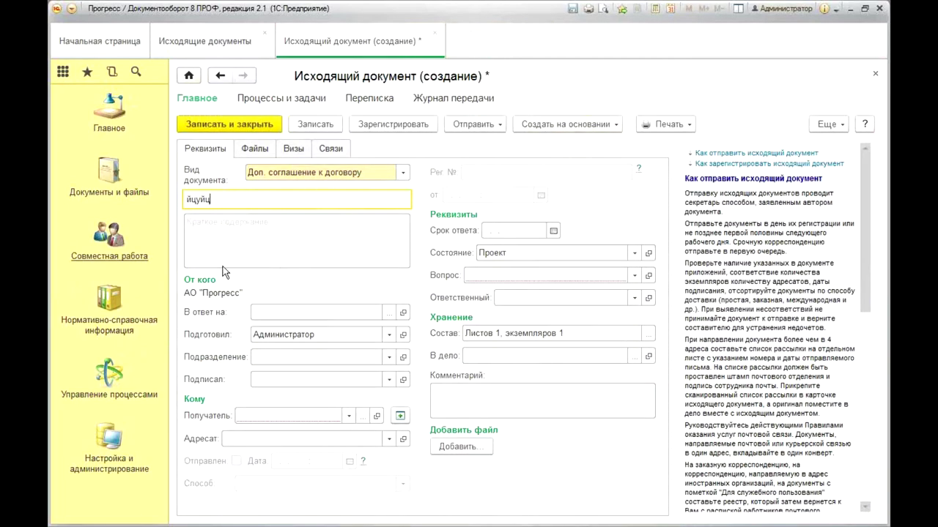
# Fill in the outgoing document's recipient Альфа АО, its addressee, and the question (Вопрос) Документы по клиентам.
pyautogui.click(293, 415)
pyautogui.click(297, 439)
pyautogui.click(297, 438)
pyautogui.click(299, 461)
pyautogui.click(595, 275)
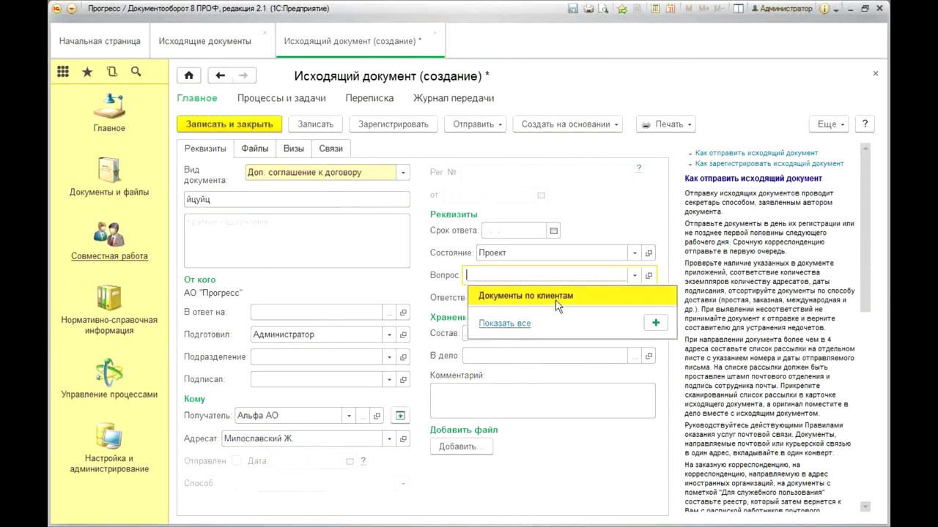
pyautogui.click(579, 301)
# Save and register the outgoing document йцуйц, then close it along with the outgoing documents list.
pyautogui.click(315, 124)
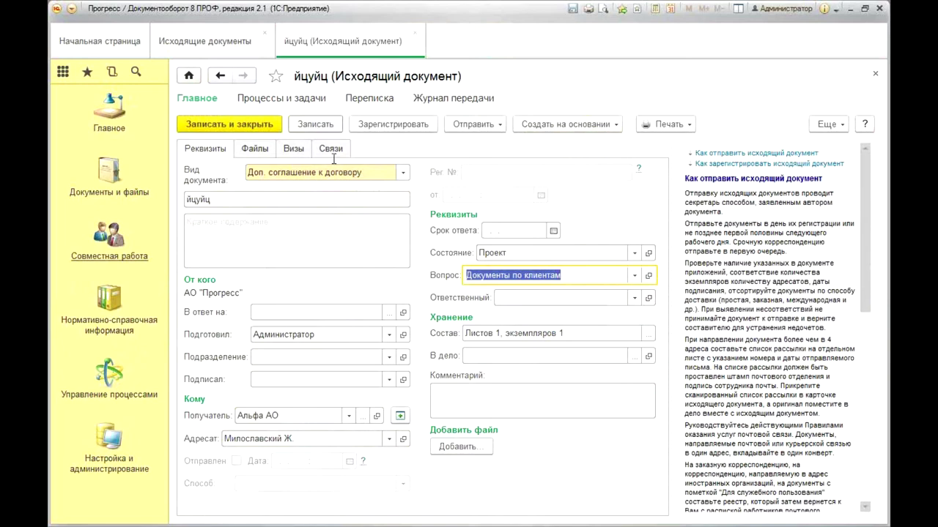
pyautogui.click(375, 126)
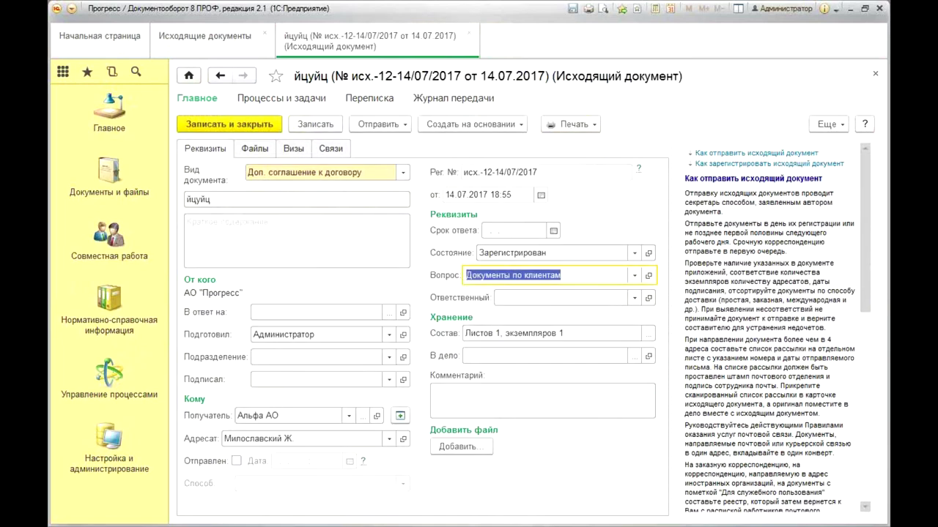
pyautogui.click(874, 74)
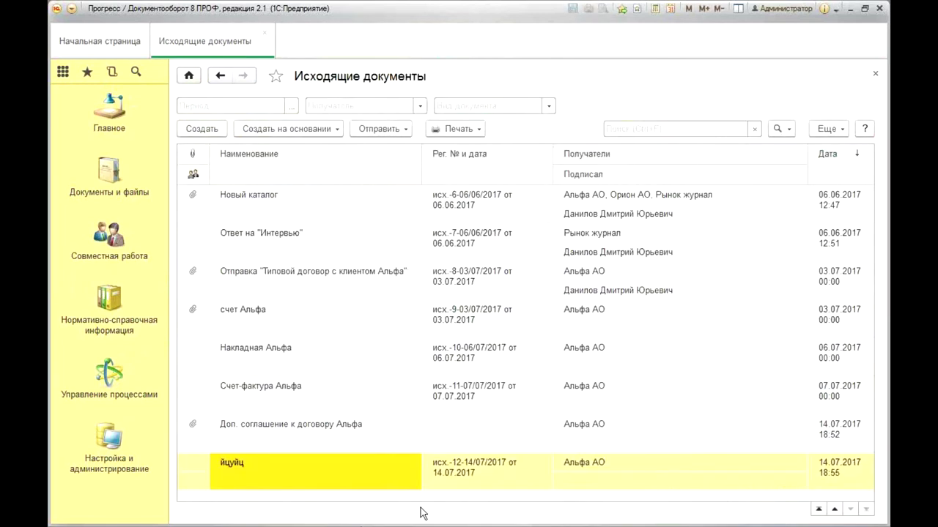
pyautogui.click(264, 33)
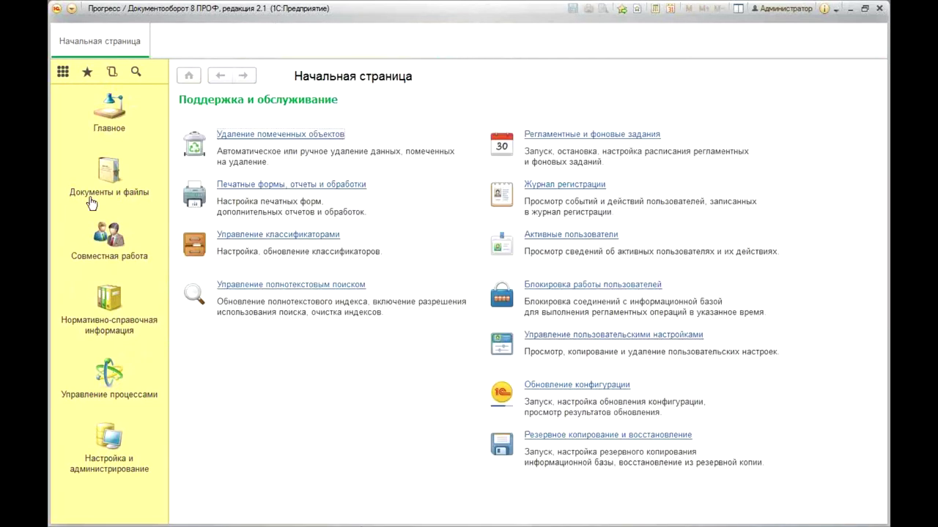
# Review the link setting from internal document type Договор to Доп. соглашение к договору in the link settings.
pyautogui.click(115, 320)
pyautogui.click(275, 170)
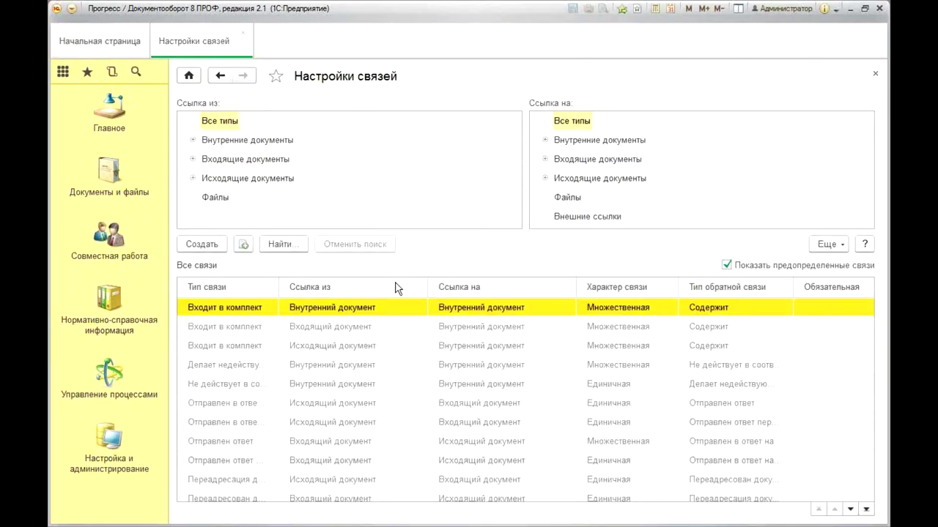
pyautogui.click(193, 140)
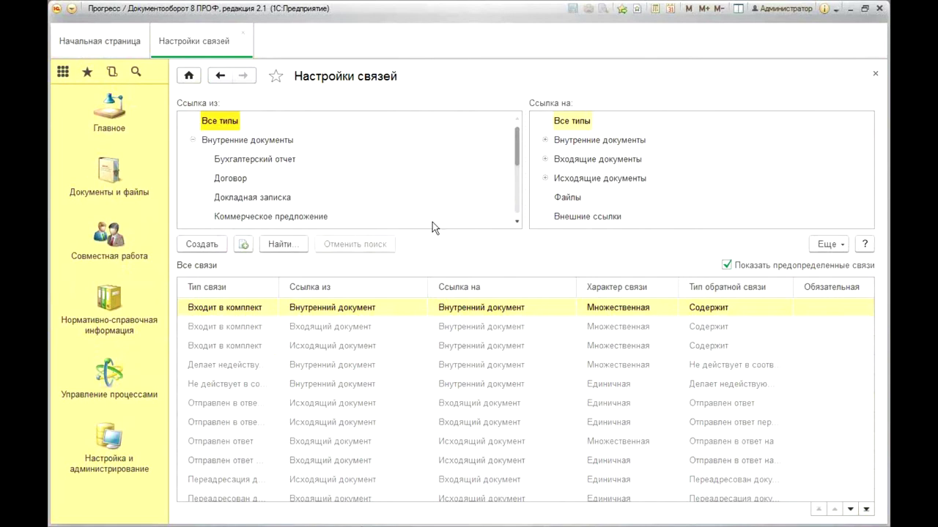
pyautogui.click(228, 179)
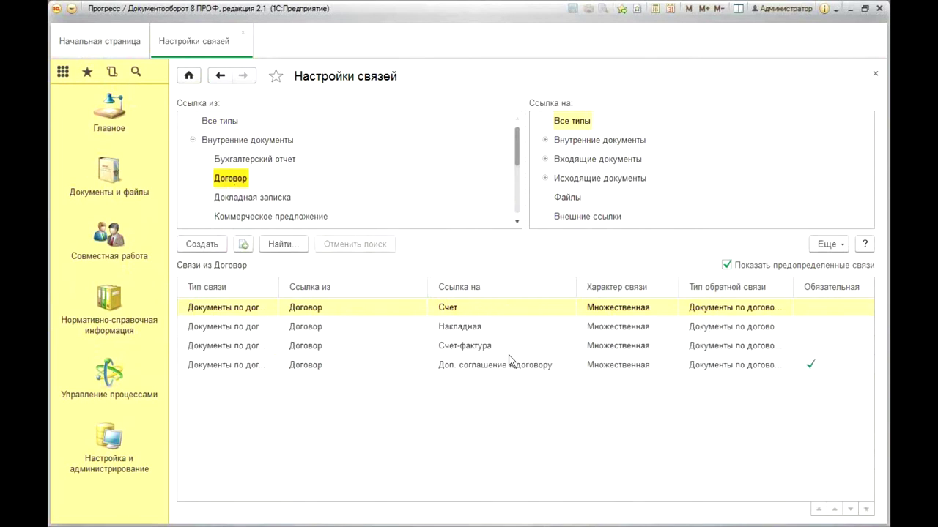
pyautogui.click(246, 371)
pyautogui.doubleClick(637, 367)
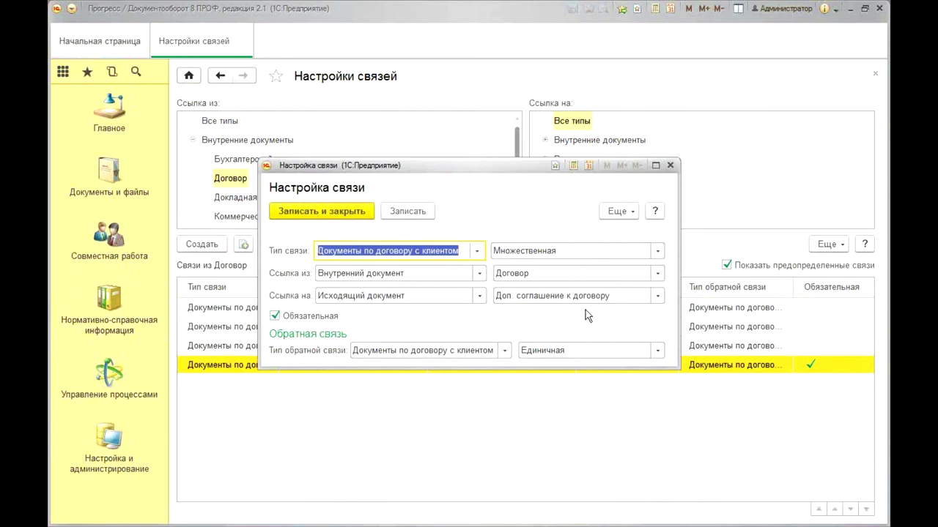
pyautogui.click(336, 211)
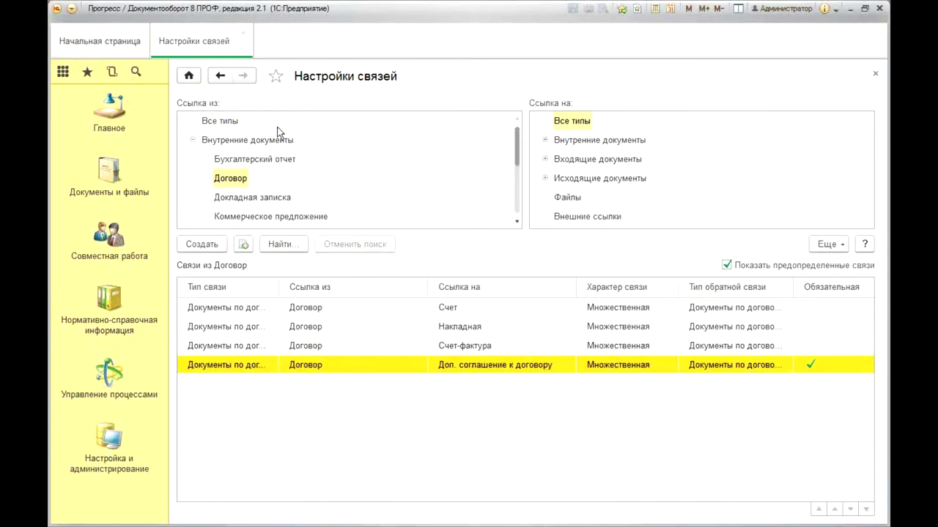
# Open the list of internal documents.
pyautogui.click(102, 203)
pyautogui.click(263, 98)
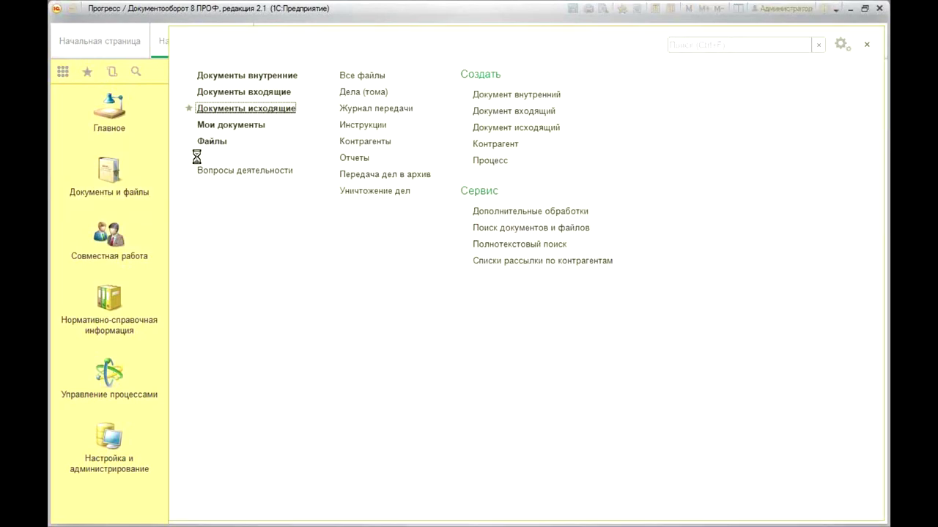
pyautogui.click(123, 240)
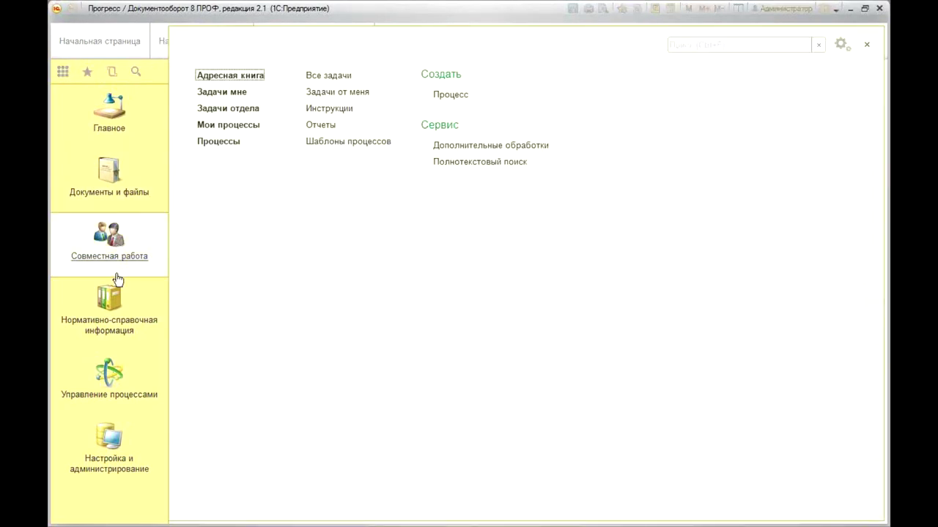
pyautogui.click(111, 325)
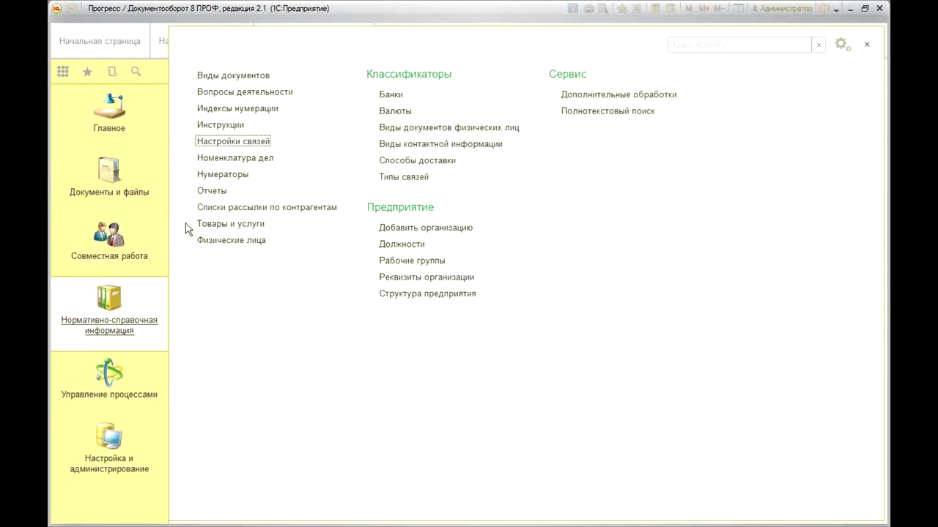
pyautogui.click(113, 185)
pyautogui.click(282, 76)
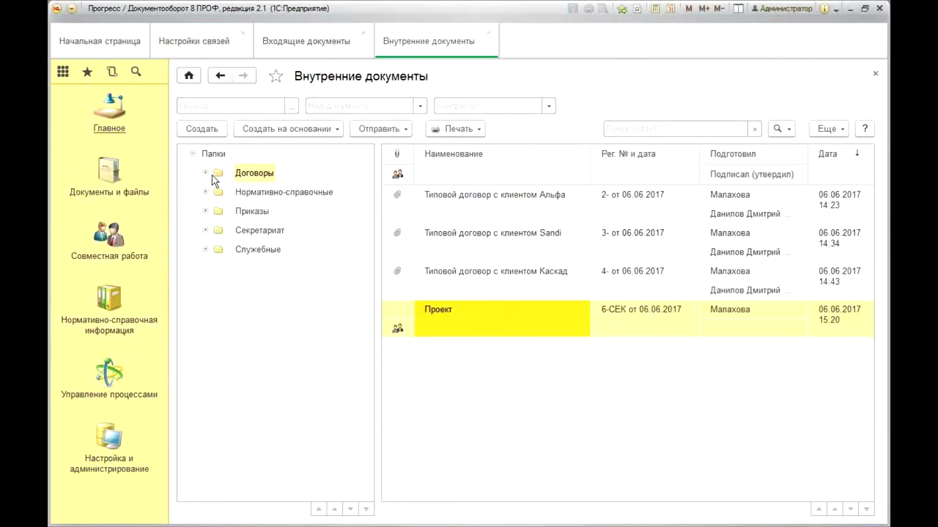
# Start a new internal document in the Договоры folder from the Типовой договор template, with the document type Договор.
pyautogui.click(258, 175)
pyautogui.click(204, 129)
pyautogui.doubleClick(208, 137)
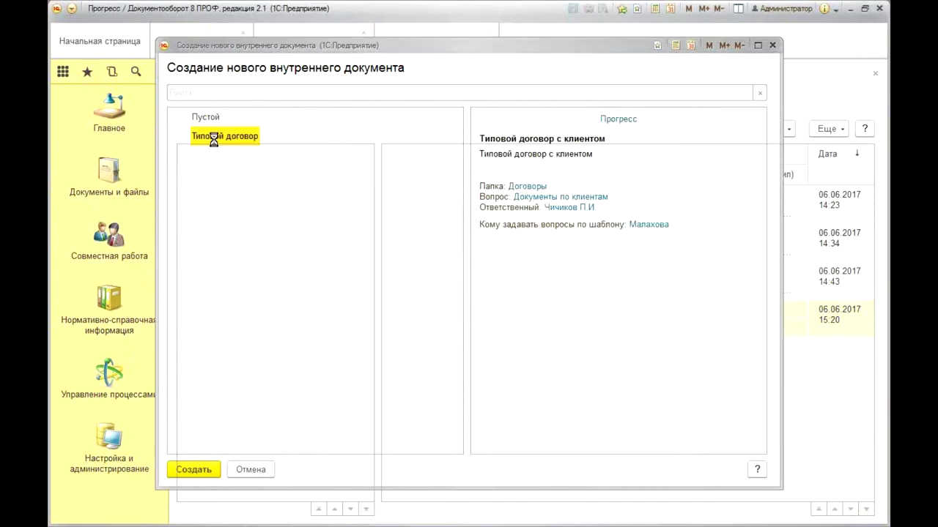
pyautogui.click(429, 178)
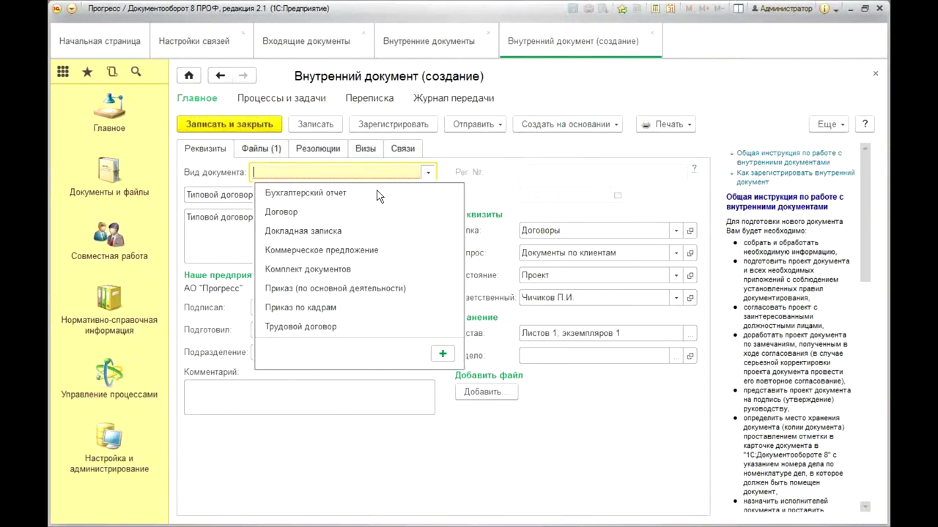
pyautogui.click(305, 213)
# Set the contract's counterparty to Каскад and choose the counterparty's signatory.
pyautogui.click(392, 389)
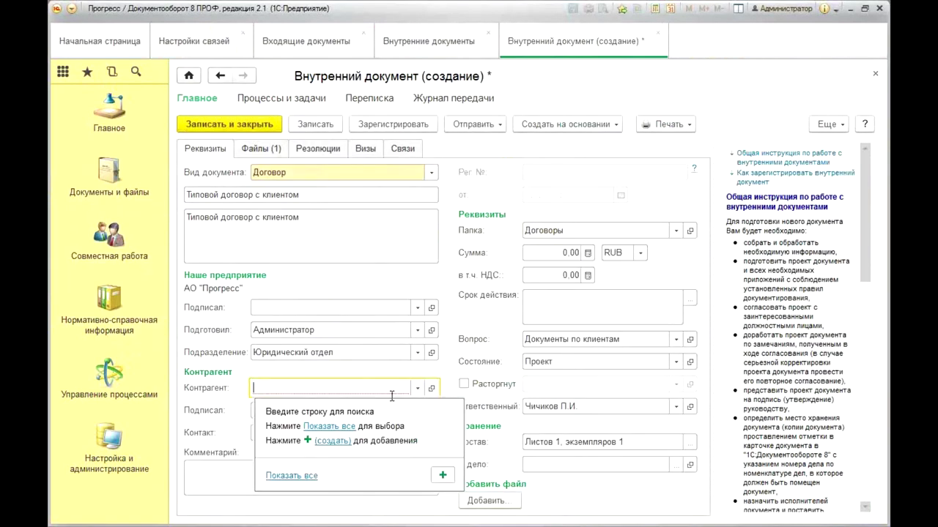
pyautogui.click(335, 428)
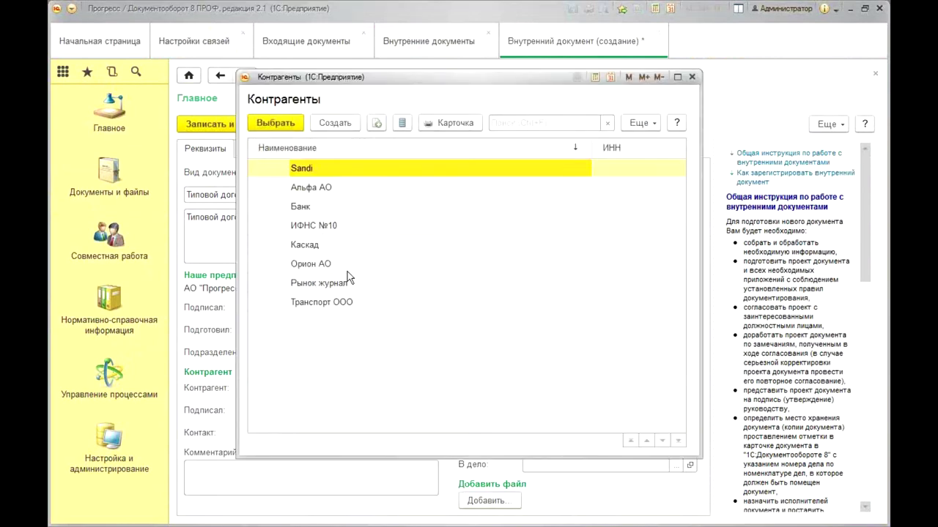
pyautogui.doubleClick(303, 245)
pyautogui.click(364, 412)
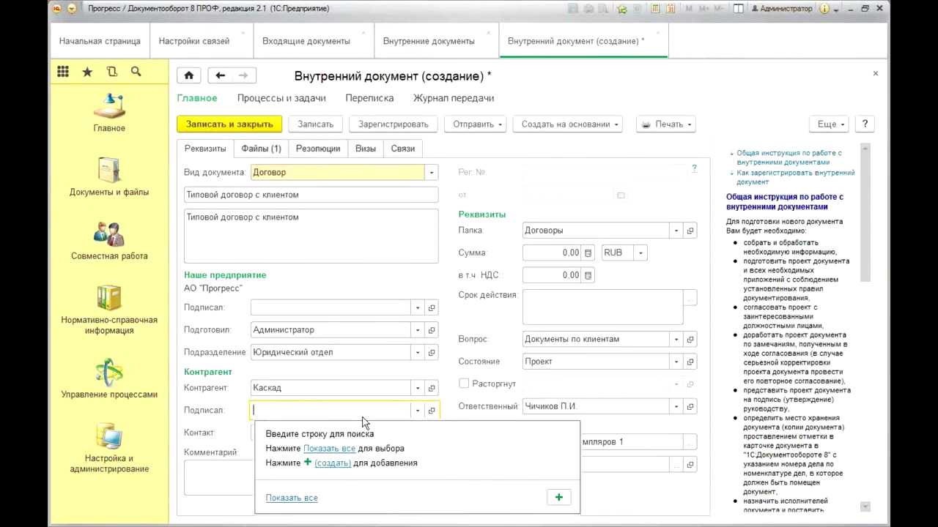
pyautogui.click(329, 448)
pyautogui.doubleClick(412, 147)
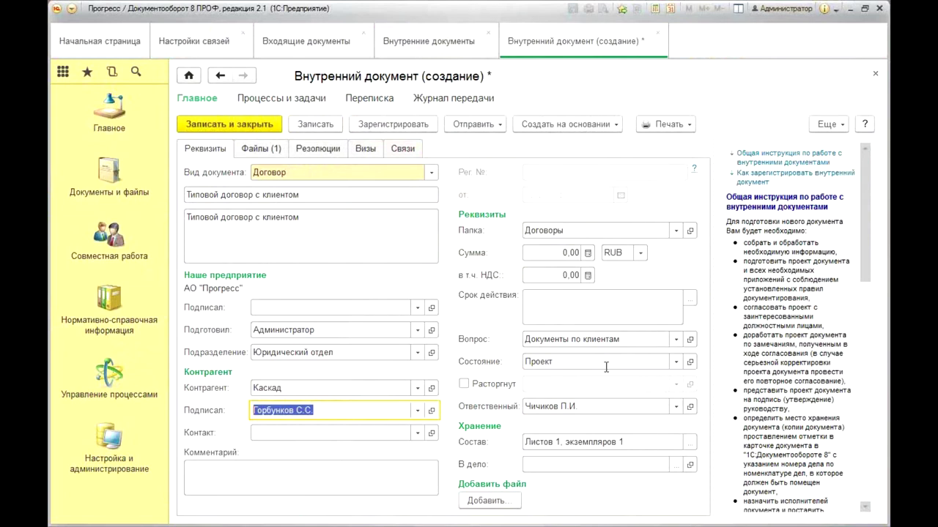
# Set the contract's amount to 1 RUB and its validity period to open-ended (Бессрочный) from 14.07.2017.
pyautogui.click(569, 253)
pyautogui.write('1')
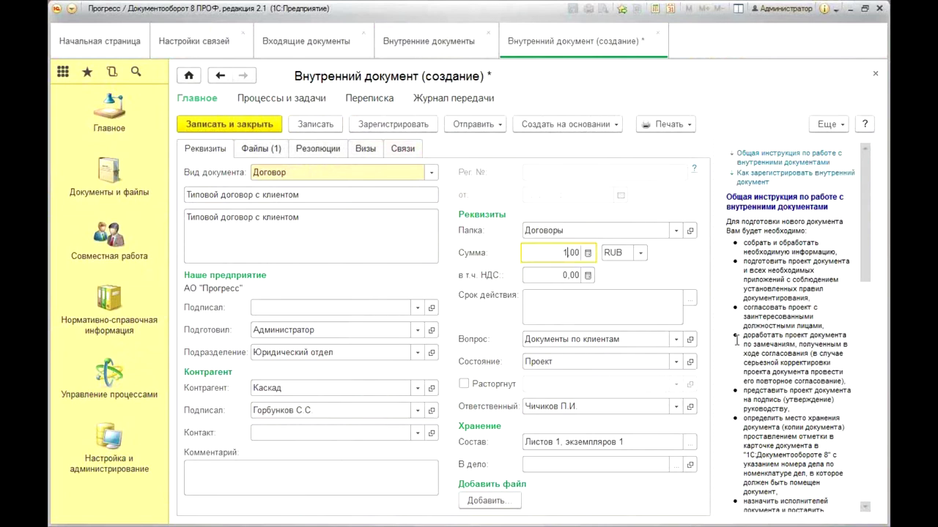
pyautogui.click(689, 297)
pyautogui.click(569, 224)
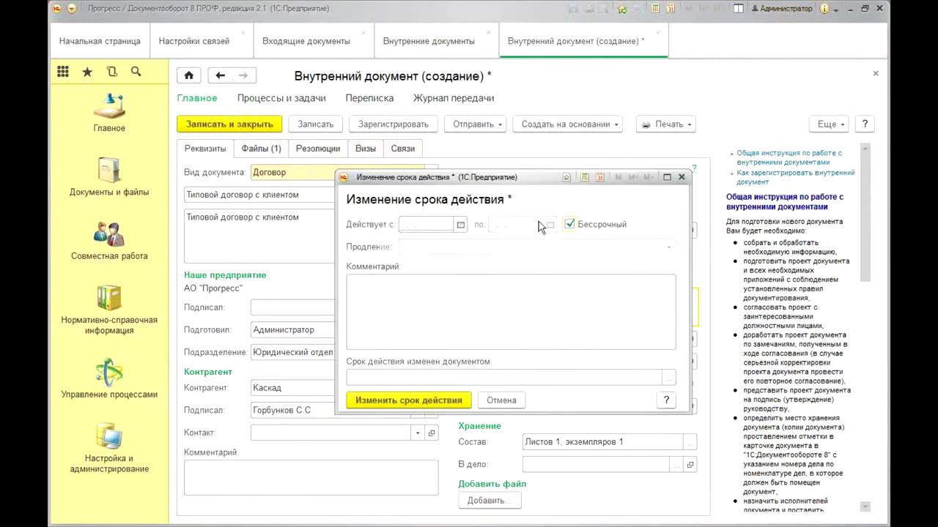
pyautogui.click(460, 224)
pyautogui.click(594, 330)
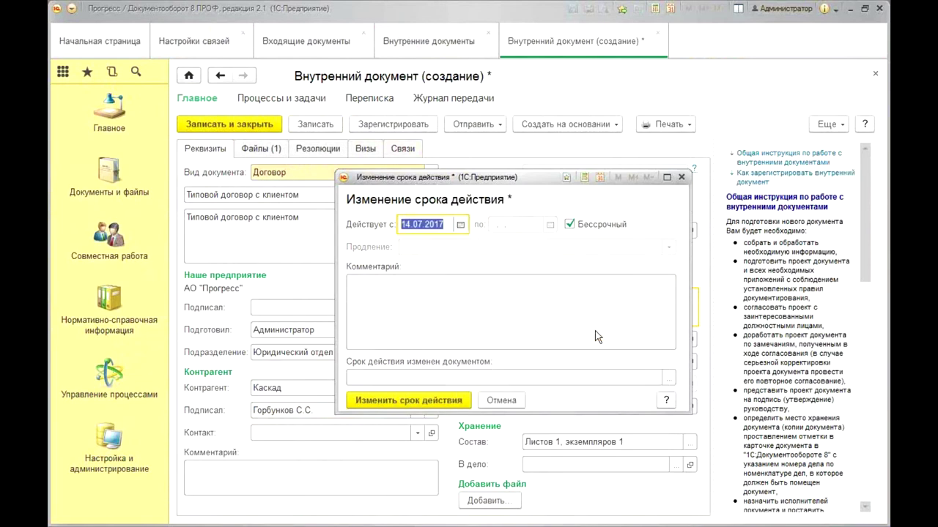
pyautogui.click(437, 402)
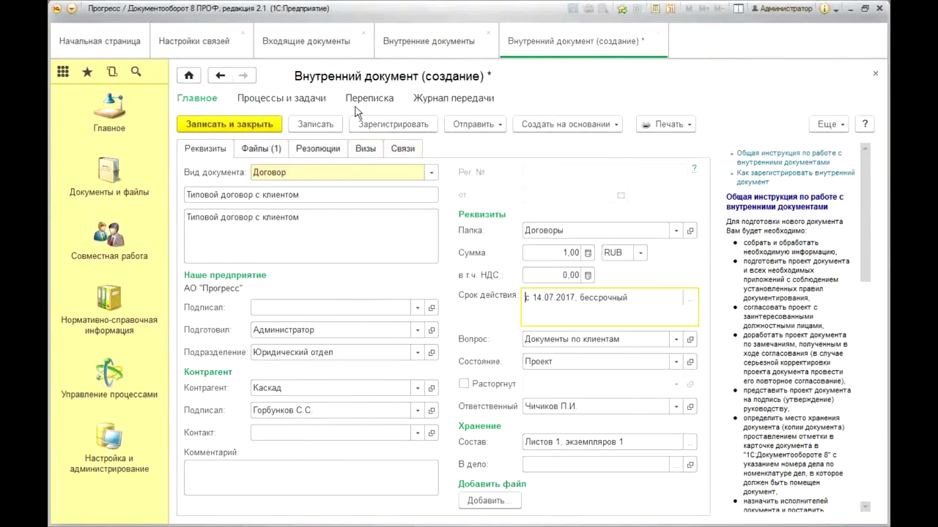
# Try to save the contract without choosing a linked outgoing document, and check its links.
pyautogui.click(325, 123)
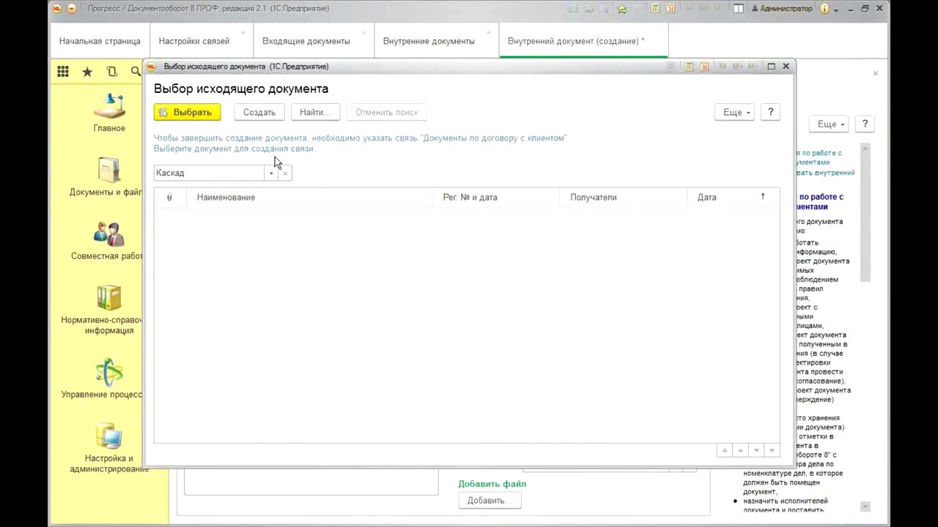
pyautogui.click(785, 67)
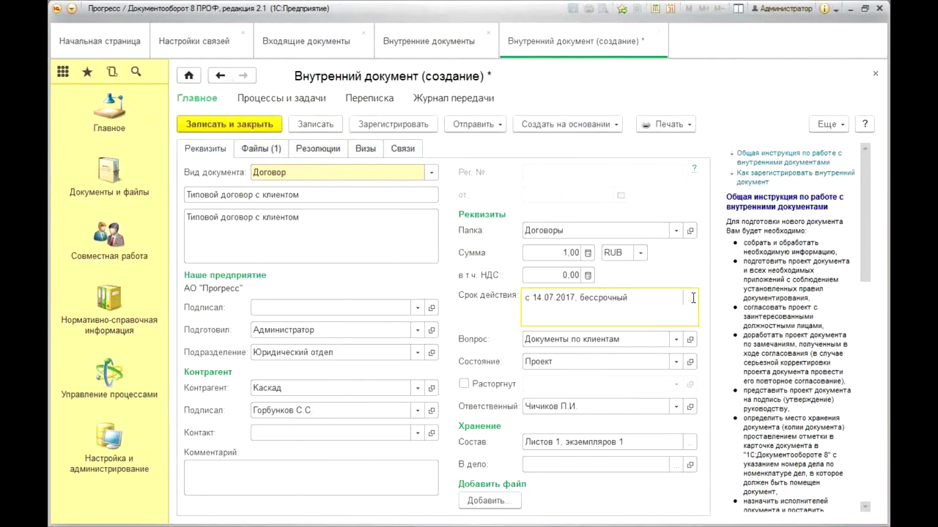
pyautogui.click(410, 149)
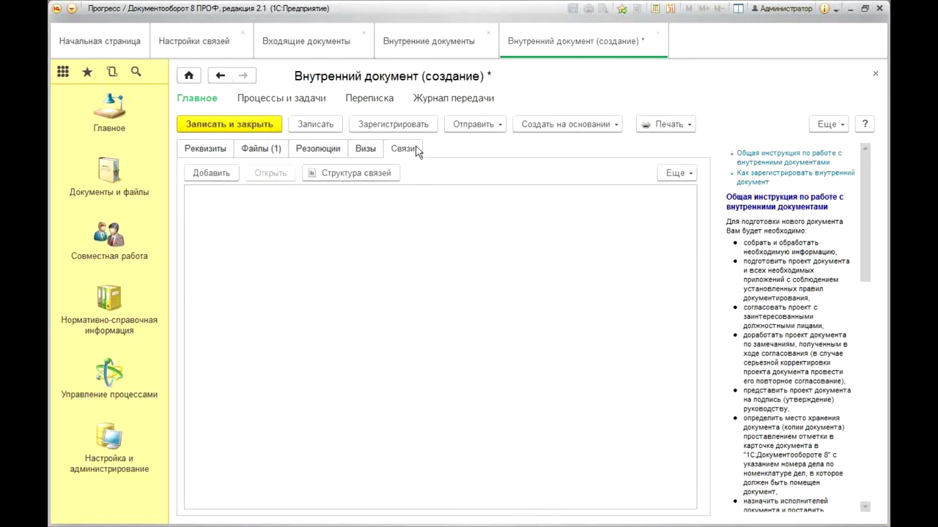
# Return to the contract's main details and close the new contract without saving it.
pyautogui.click(214, 150)
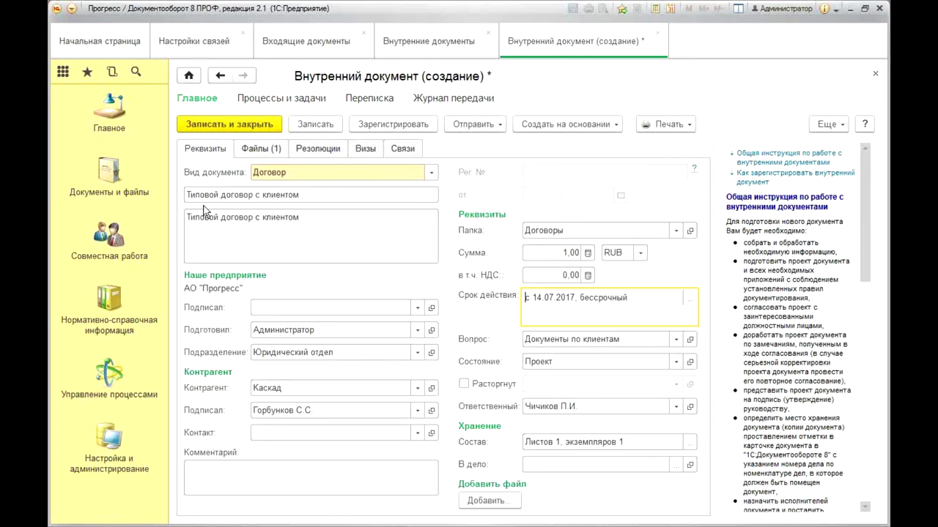
pyautogui.click(876, 74)
pyautogui.click(469, 282)
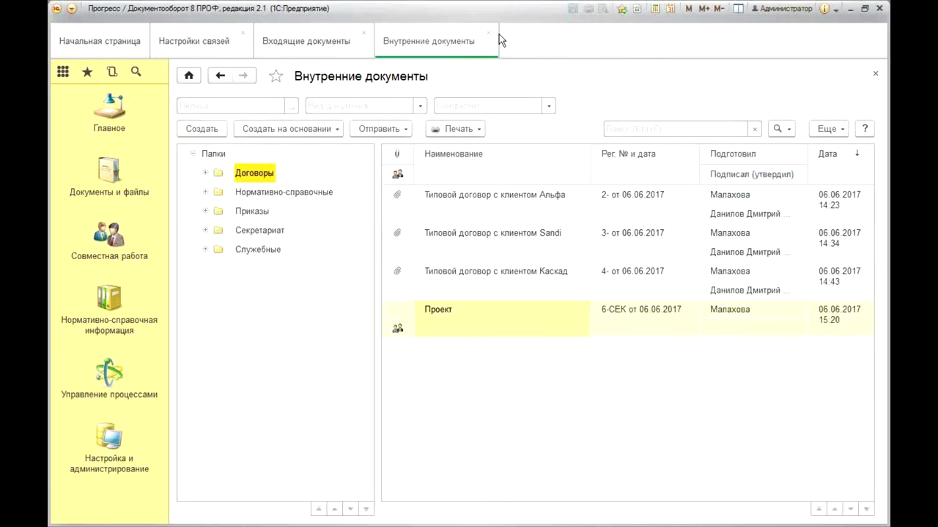
# Remove the mandatory flag (Обязательная) from the Договор to Доп. соглашение к договору link setting, save it, and recheck the setting.
pyautogui.click(296, 48)
pyautogui.click(193, 44)
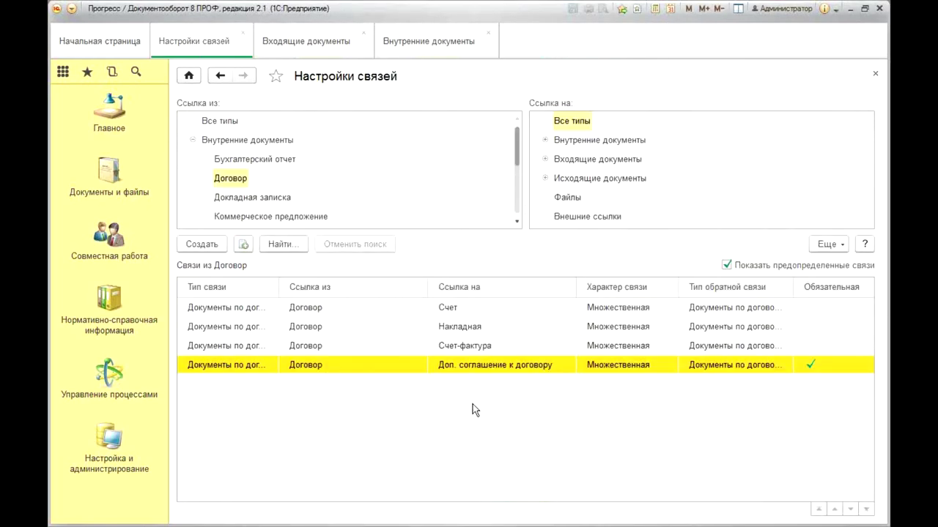
pyautogui.doubleClick(512, 365)
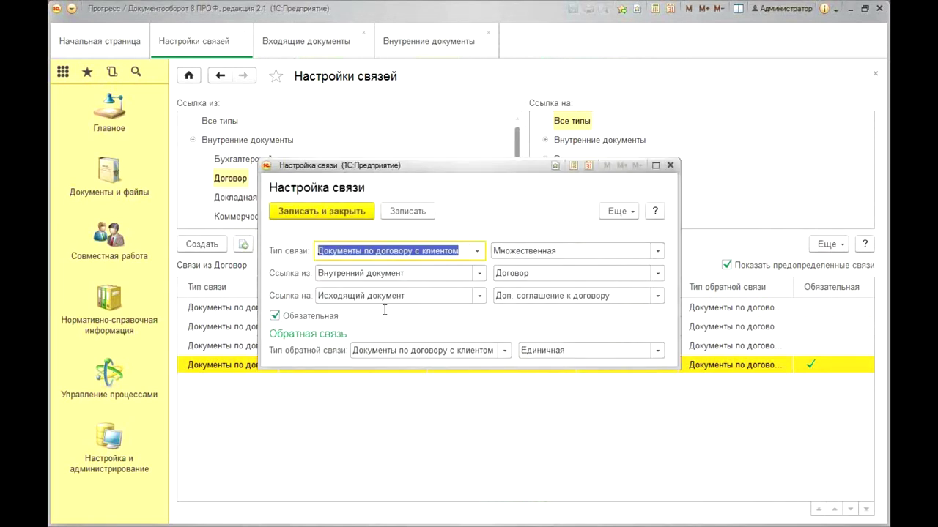
pyautogui.click(274, 316)
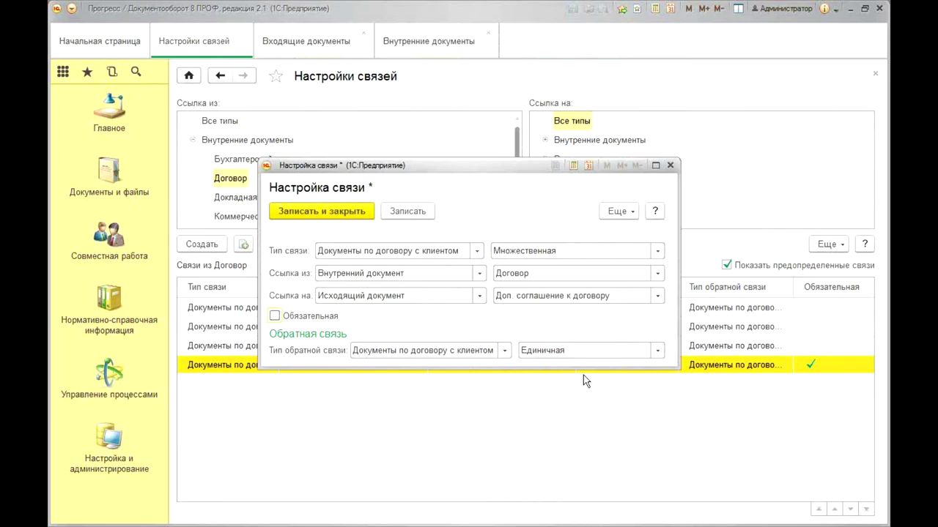
pyautogui.click(306, 211)
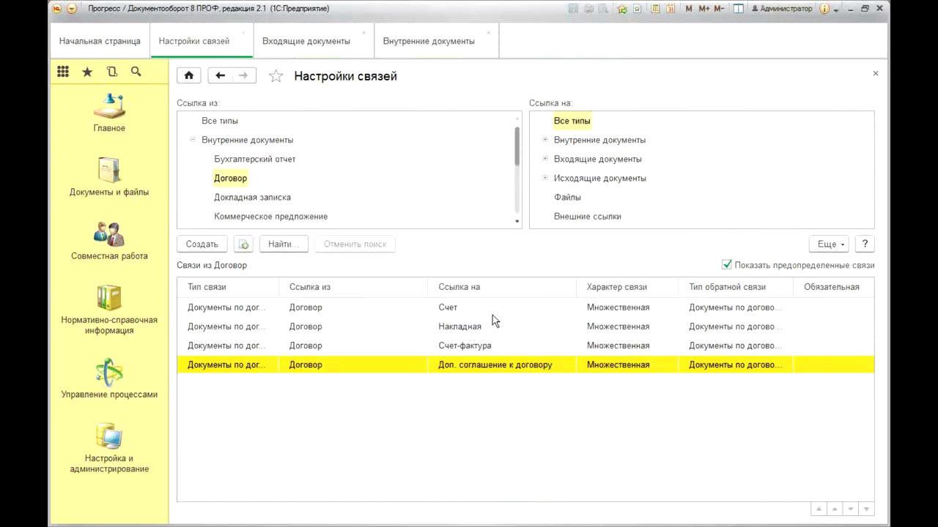
pyautogui.doubleClick(406, 366)
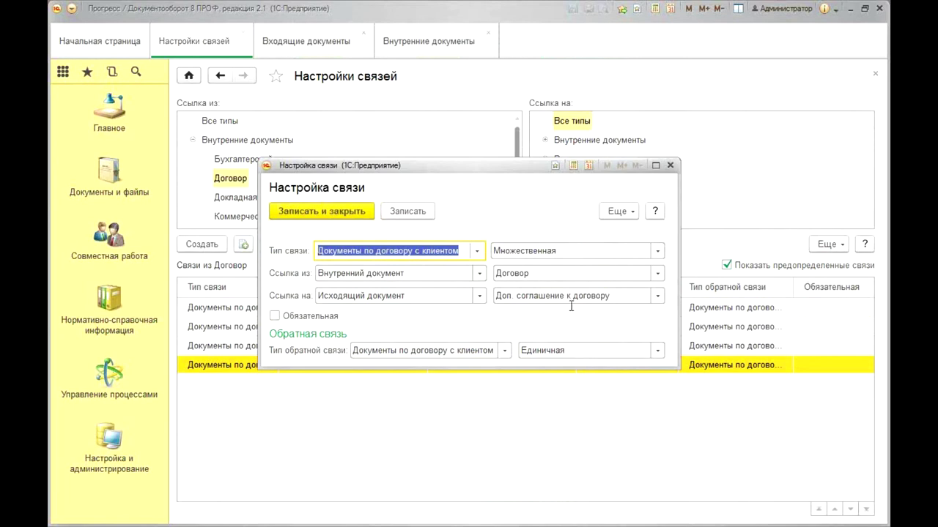
pyautogui.click(307, 210)
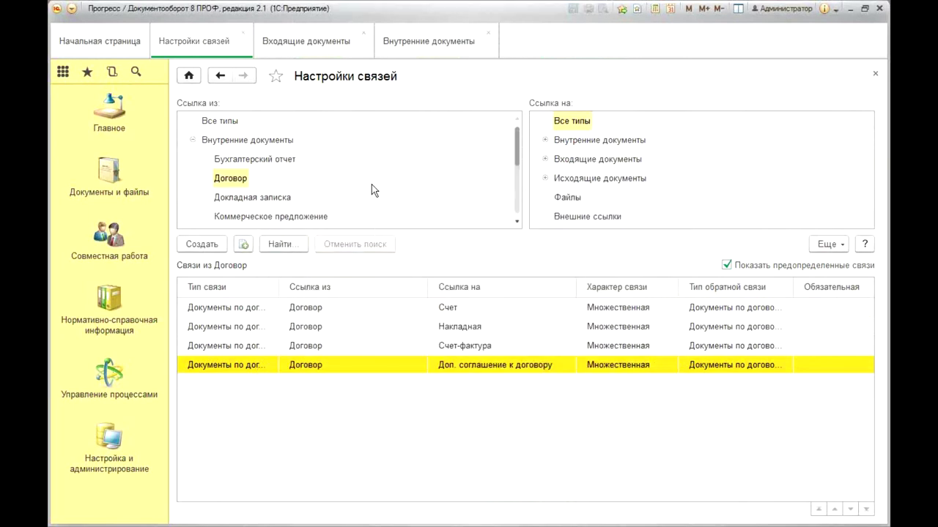
# Mark the link from outgoing Доп. соглашение к договору to internal Договор as mandatory (Обязательная) and save the link setting.
pyautogui.click(192, 139)
pyautogui.click(193, 178)
pyautogui.scroll(-2, 275, 213)
pyautogui.scroll(2, 251, 193)
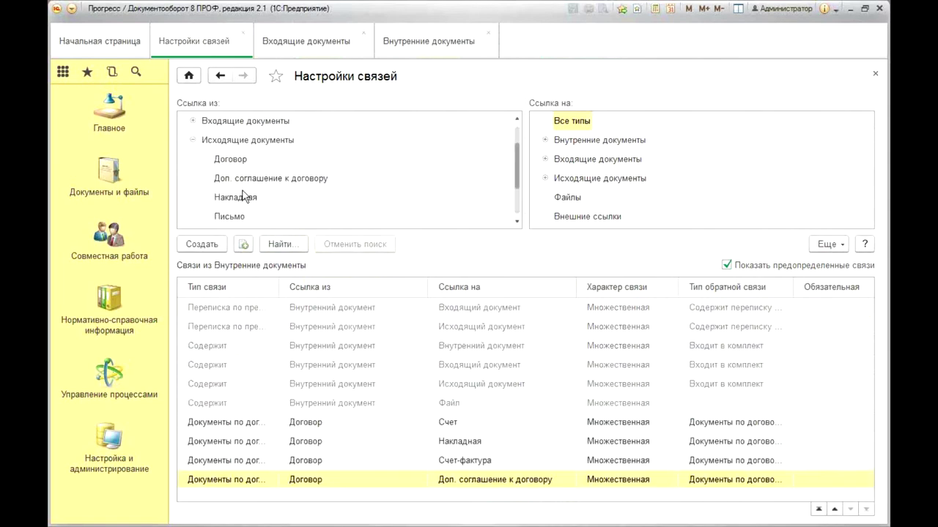
pyautogui.click(272, 180)
pyautogui.doubleClick(413, 308)
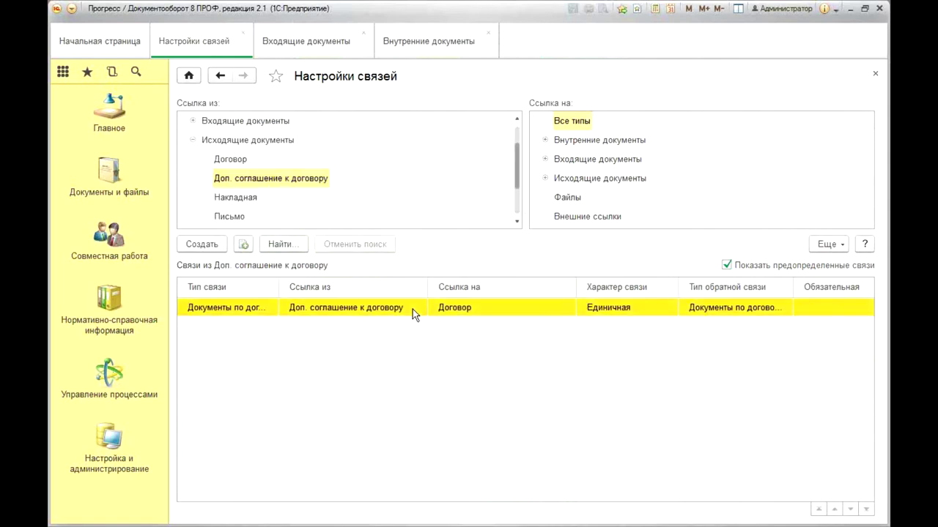
pyautogui.click(275, 316)
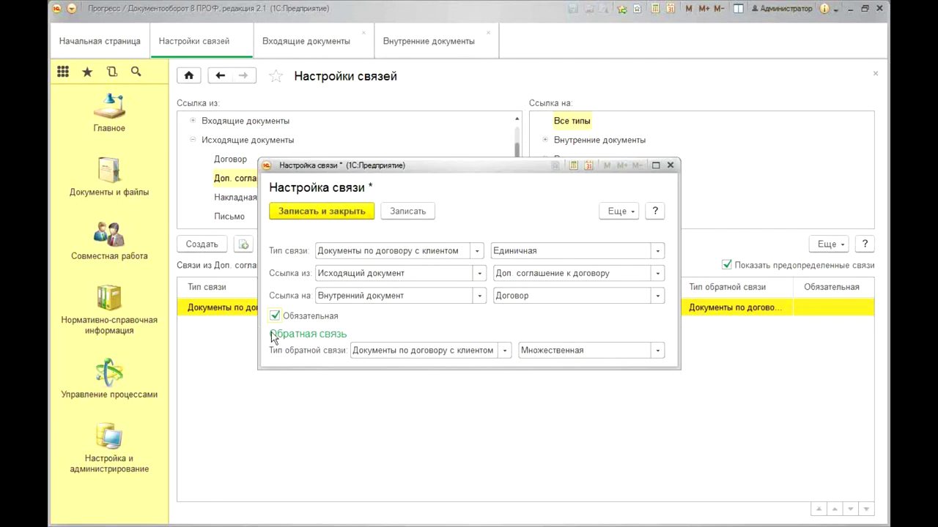
pyautogui.click(326, 211)
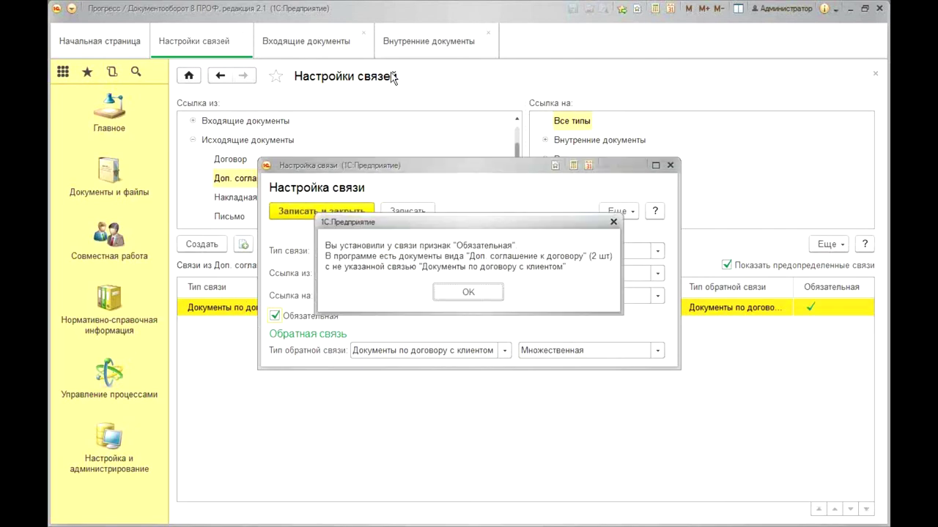
pyautogui.click(469, 350)
# Close the internal documents list and create a blank (Пустой) document from the outgoing documents list.
pyautogui.click(440, 41)
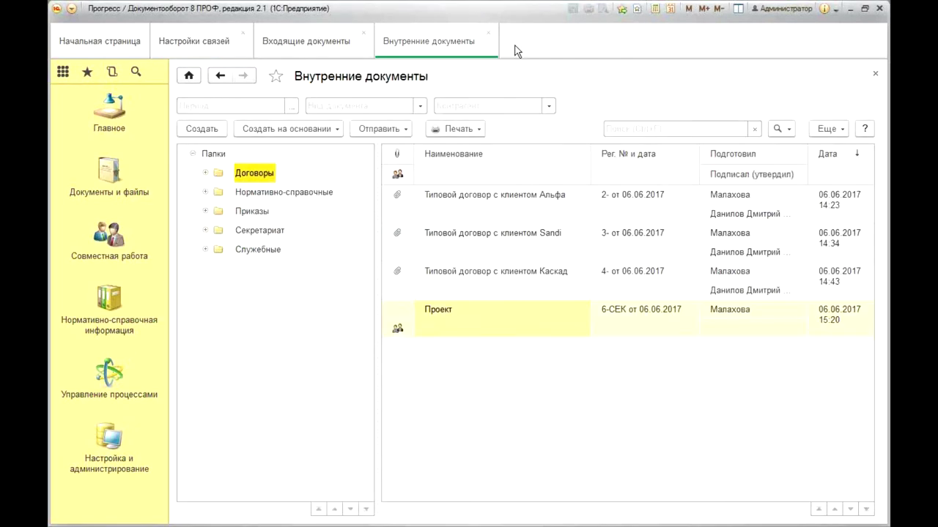
pyautogui.click(488, 33)
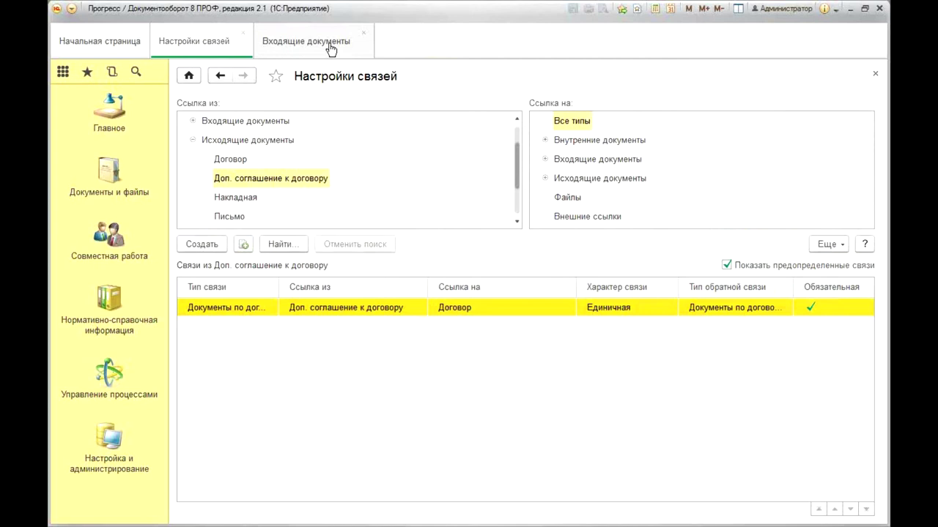
pyautogui.click(107, 315)
pyautogui.click(121, 189)
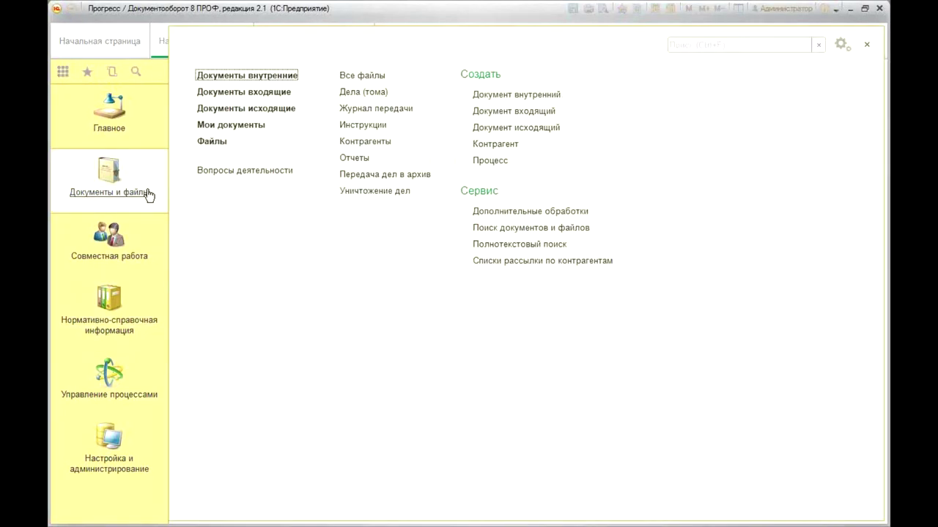
pyautogui.click(270, 108)
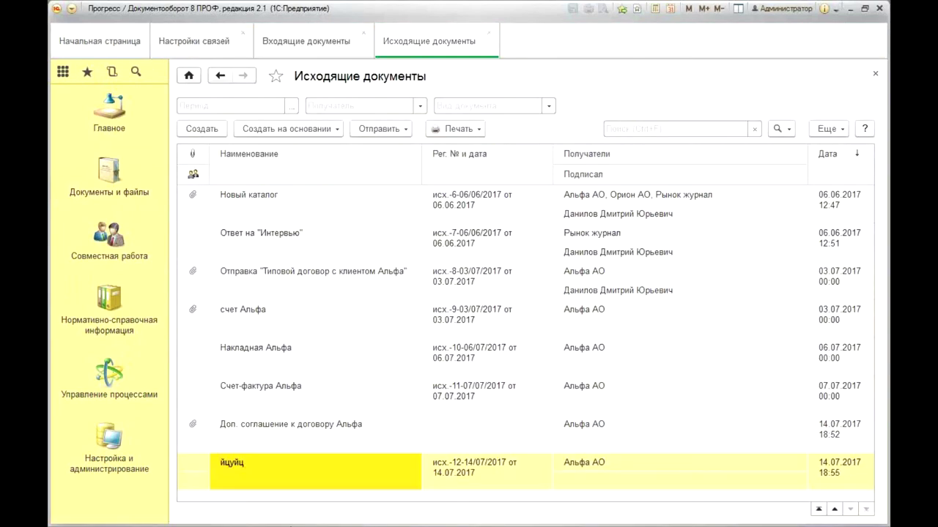
pyautogui.click(196, 130)
pyautogui.click(190, 474)
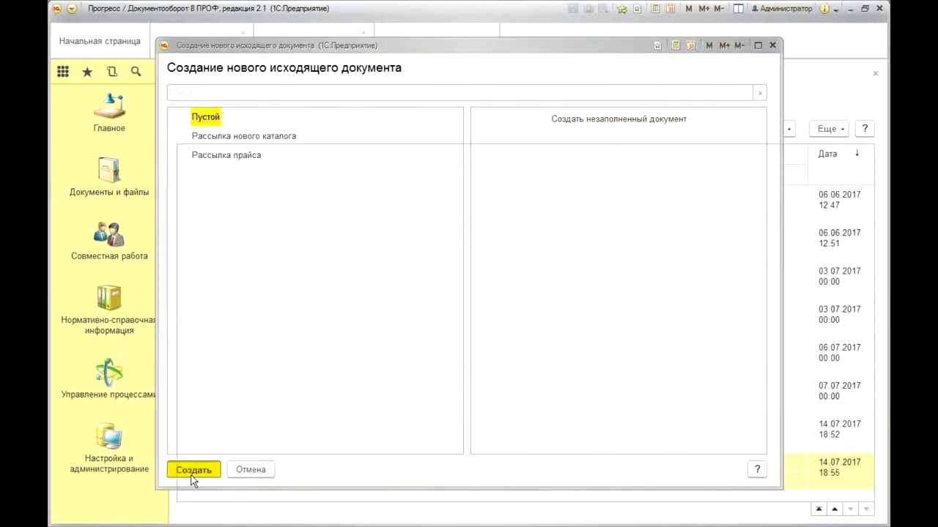
# Set the outgoing document's type to Доп. соглашение к договору and name it допик Альфа.
pyautogui.click(321, 174)
pyautogui.click(308, 212)
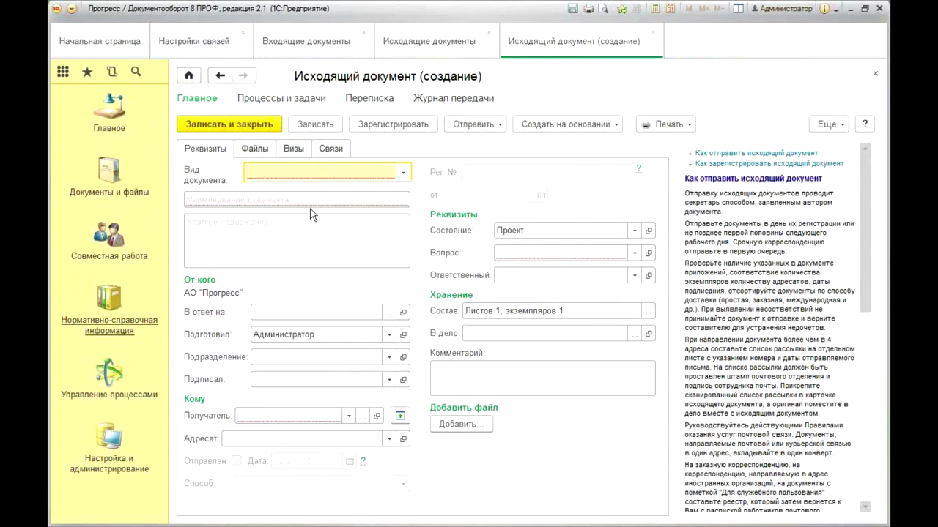
pyautogui.click(208, 202)
pyautogui.write('допик Альф')
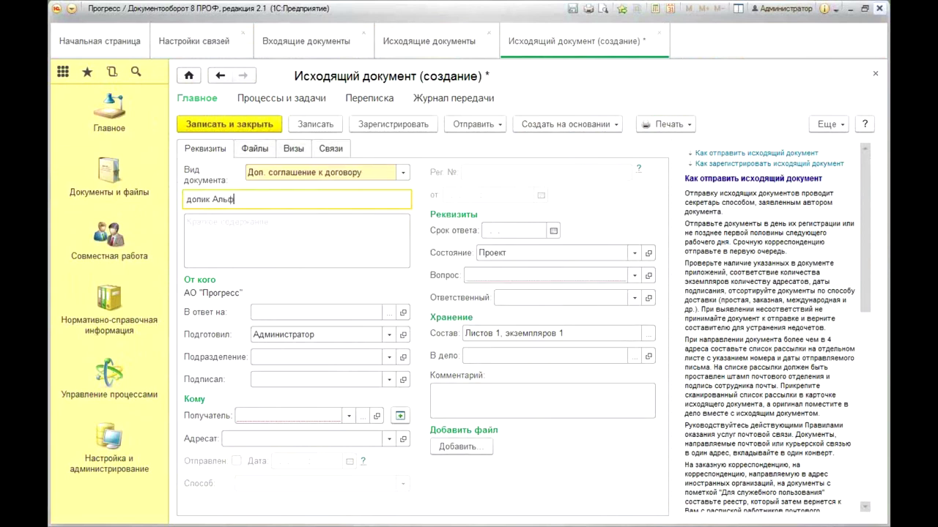
# Set the document's recipient to Альфа АО and its activity question (Вопрос) to Документы по клиентам.
pyautogui.click(264, 419)
pyautogui.click(269, 429)
pyautogui.click(272, 437)
pyautogui.click(262, 508)
pyautogui.click(499, 274)
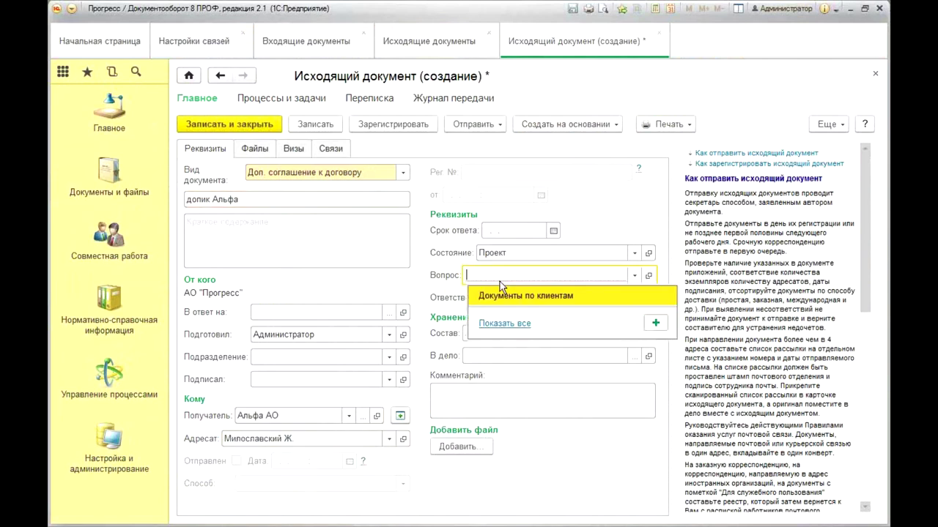
pyautogui.click(513, 291)
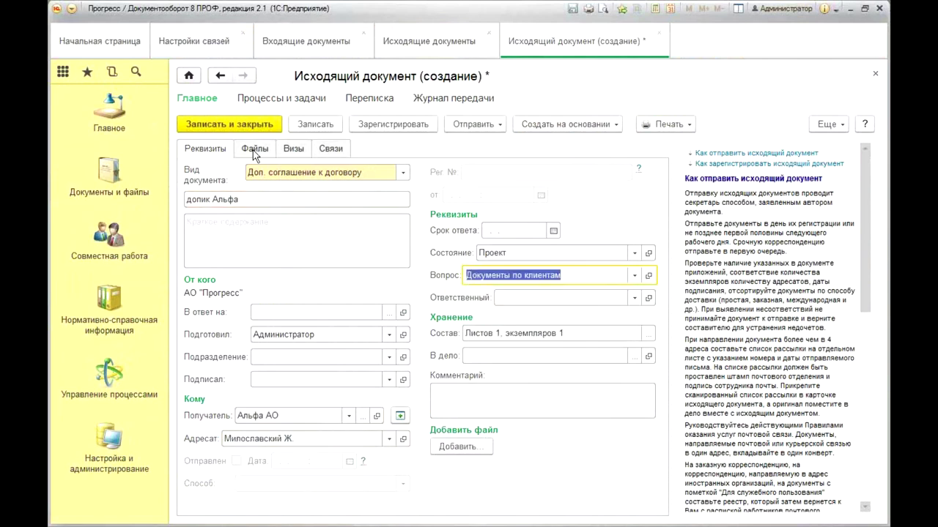
# Try to save the outgoing document without choosing a linked contract, check its links, and return to its details.
pyautogui.click(316, 126)
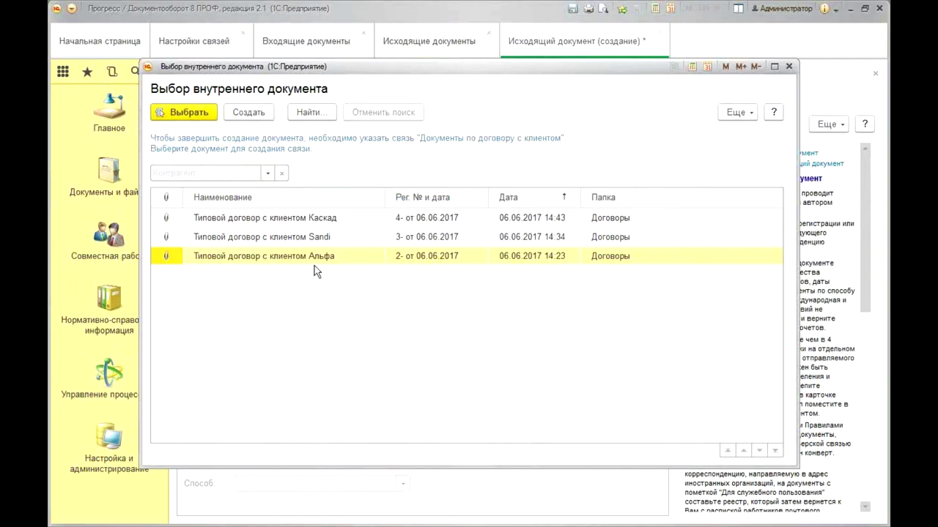
pyautogui.click(788, 66)
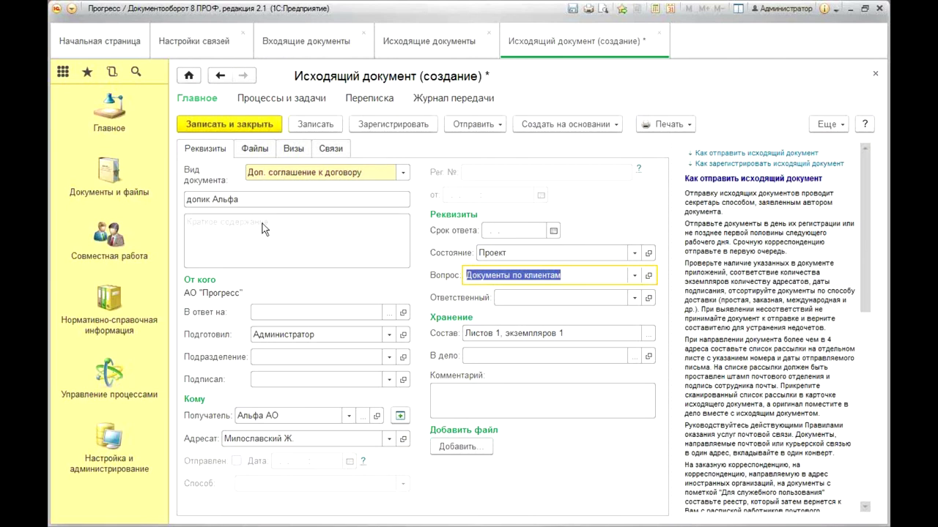
pyautogui.click(322, 315)
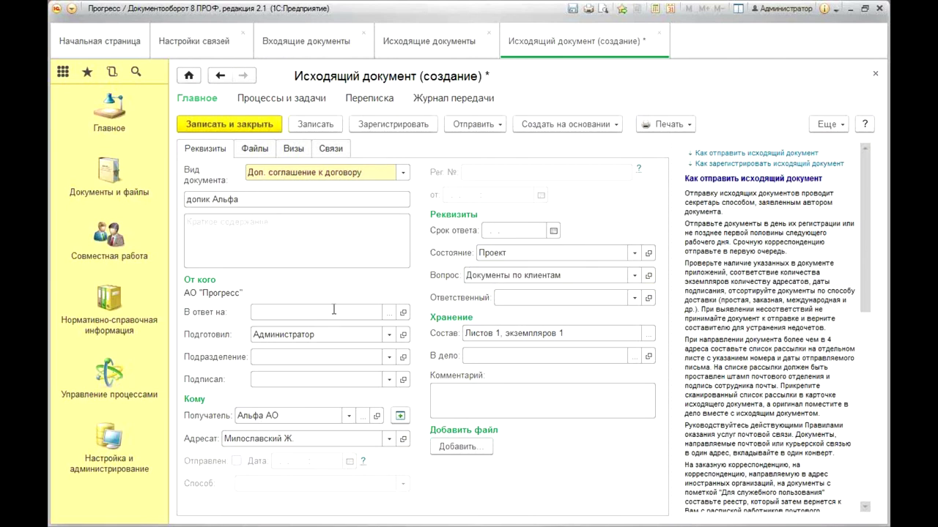
pyautogui.click(332, 146)
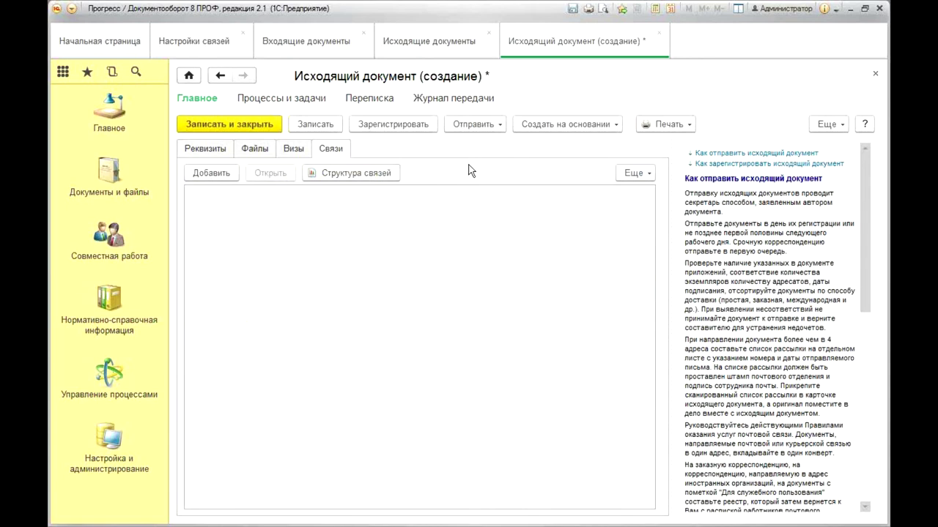
pyautogui.click(206, 154)
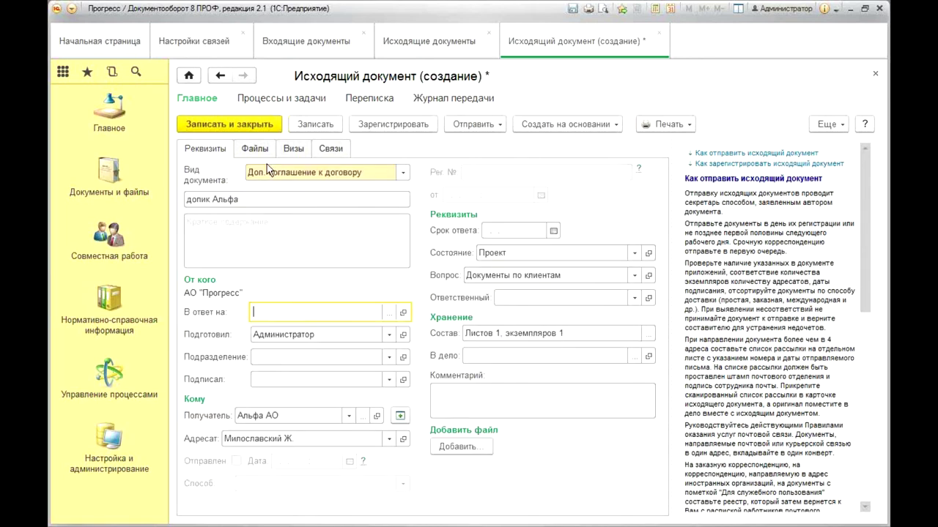
# Register the document with Типовой договор с клиентом Альфа as its linked contract, then check its links and close it saved.
pyautogui.click(393, 125)
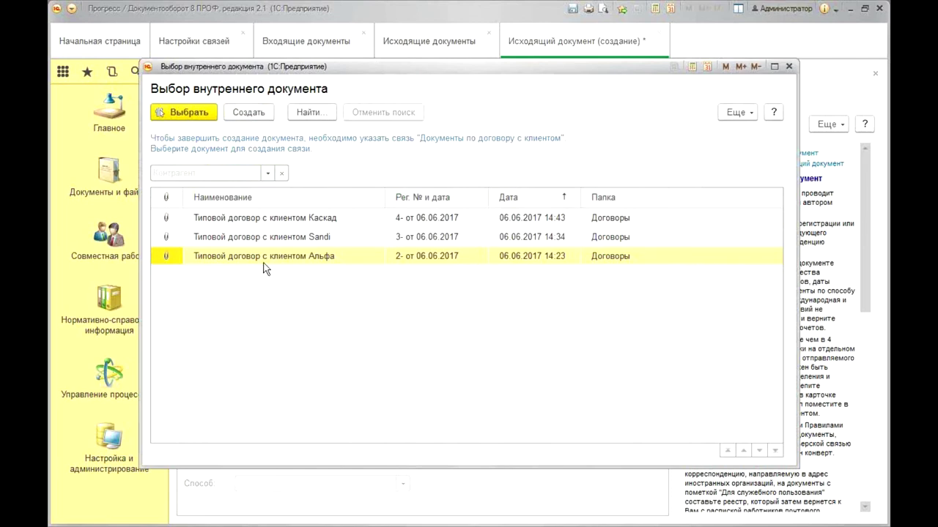
pyautogui.click(317, 260)
pyautogui.doubleClick(419, 258)
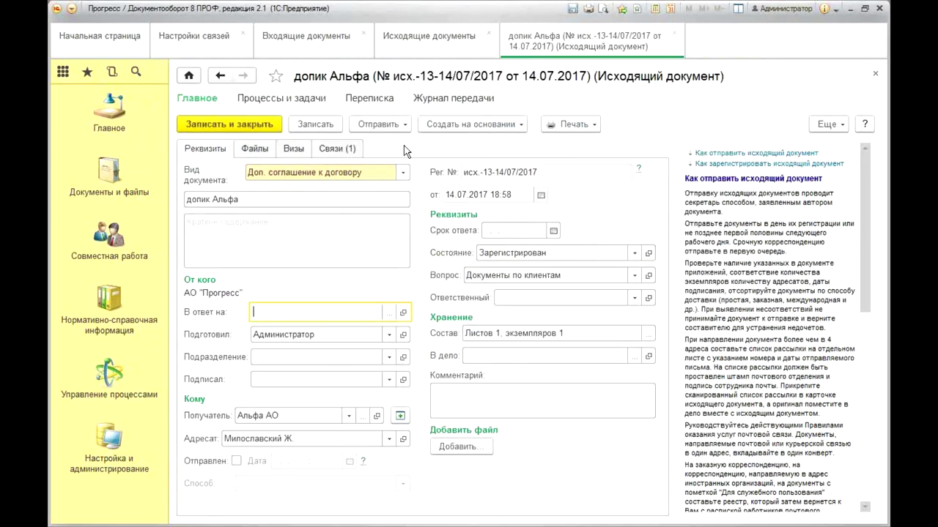
pyautogui.click(340, 151)
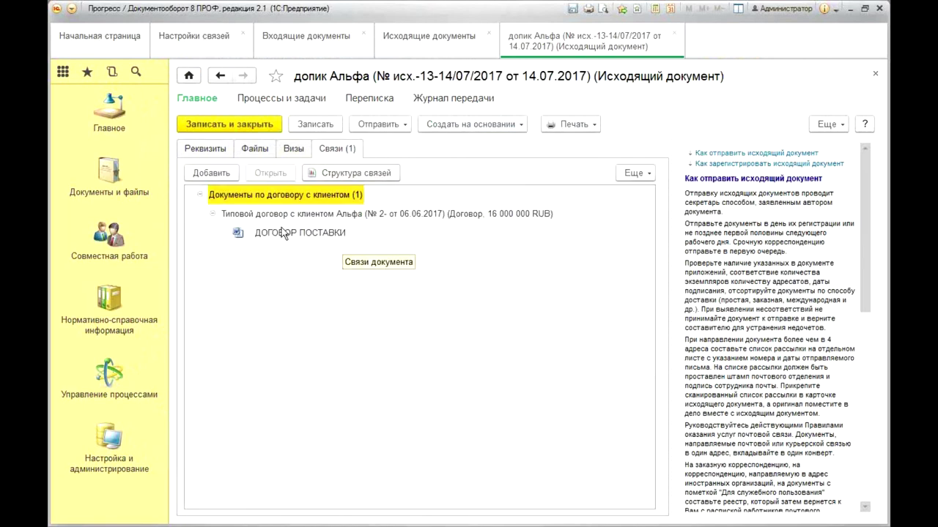
pyautogui.click(201, 126)
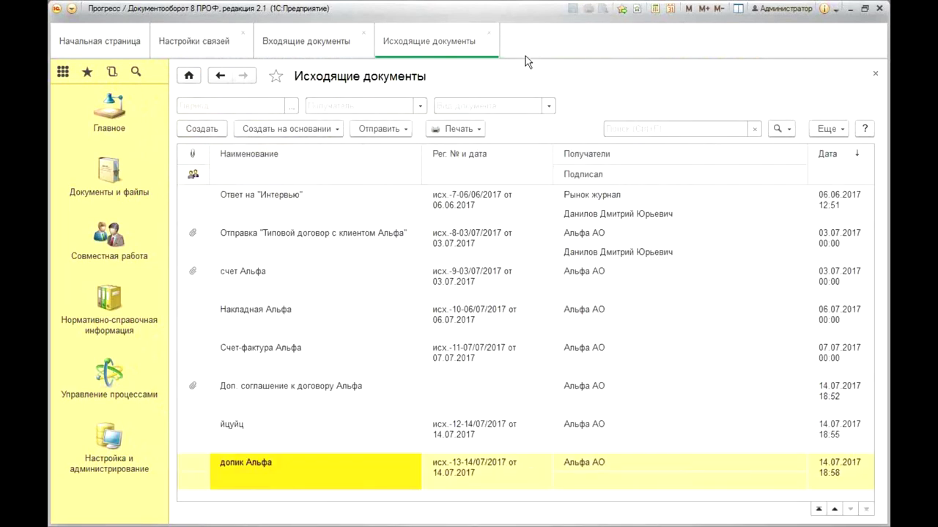
# Close the outgoing documents list and the incoming documents list.
pyautogui.click(490, 36)
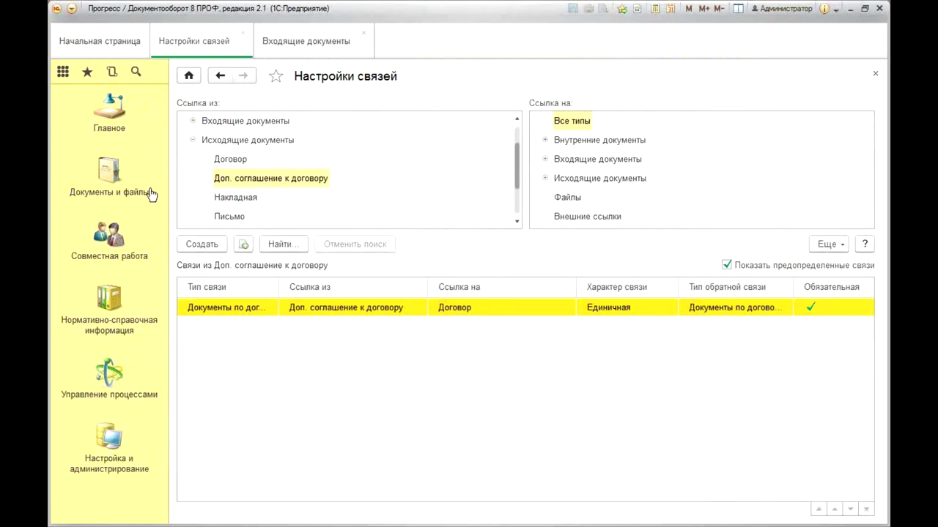
pyautogui.click(313, 45)
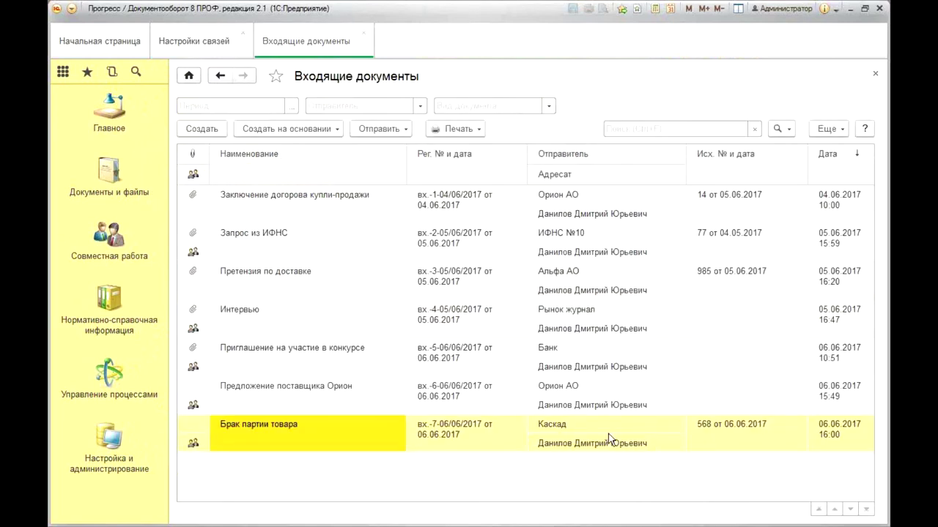
pyautogui.click(364, 34)
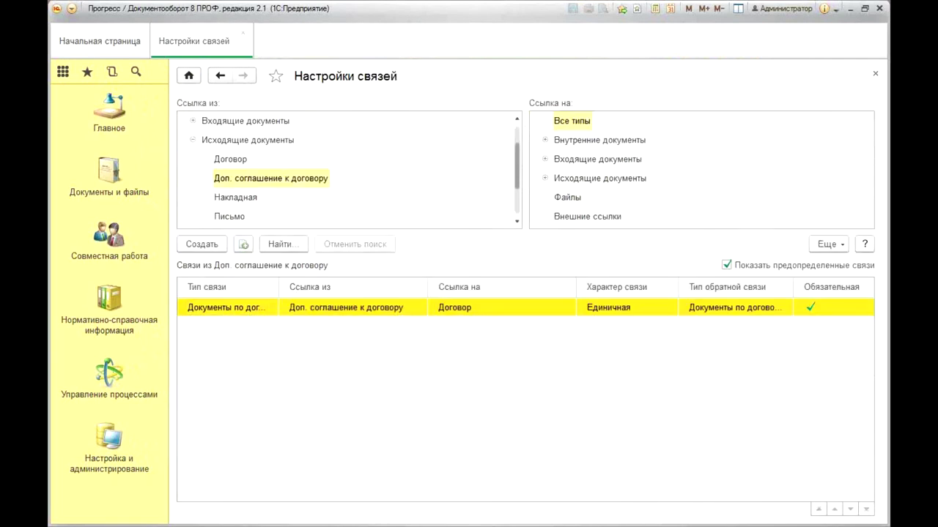
# Check the link settings of outgoing Накладная, then examine the links of the outgoing document Счет-фактура Альфа and close it.
pyautogui.click(250, 199)
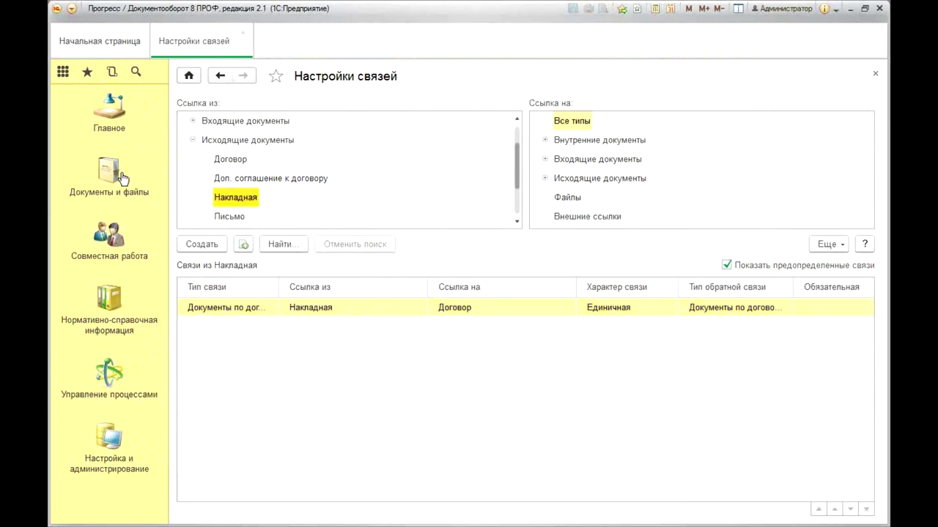
pyautogui.click(120, 176)
pyautogui.click(258, 119)
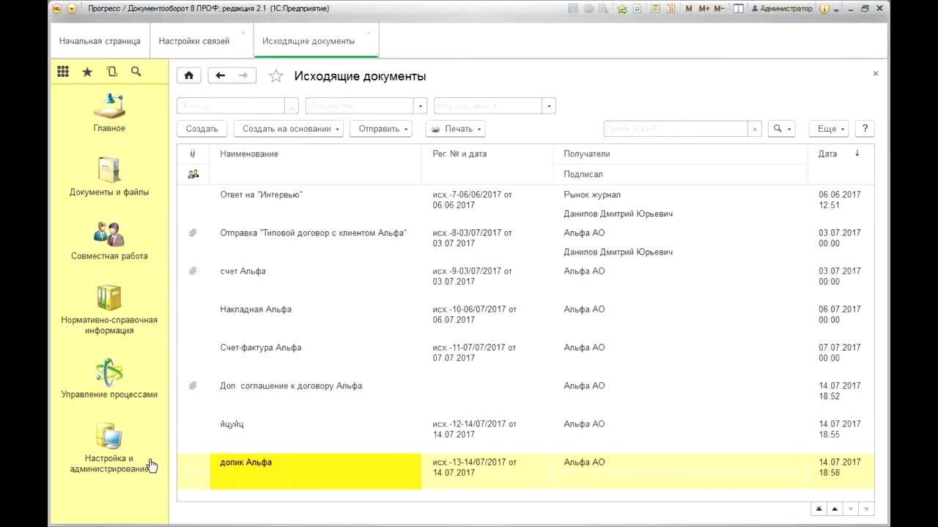
pyautogui.click(338, 356)
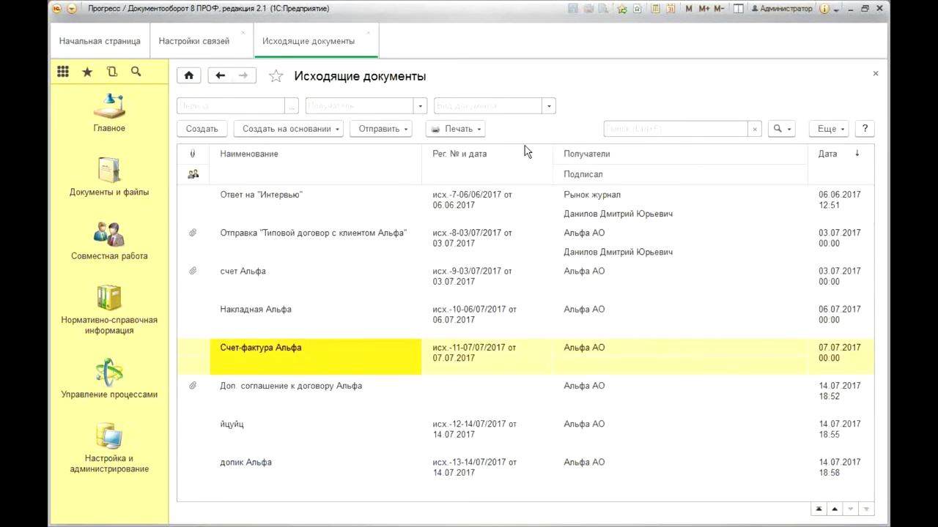
pyautogui.doubleClick(443, 353)
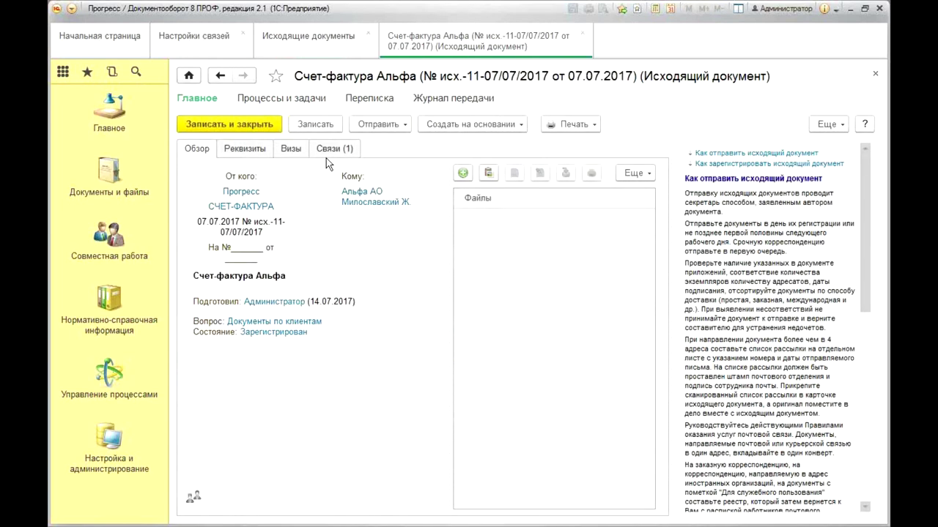
pyautogui.click(331, 149)
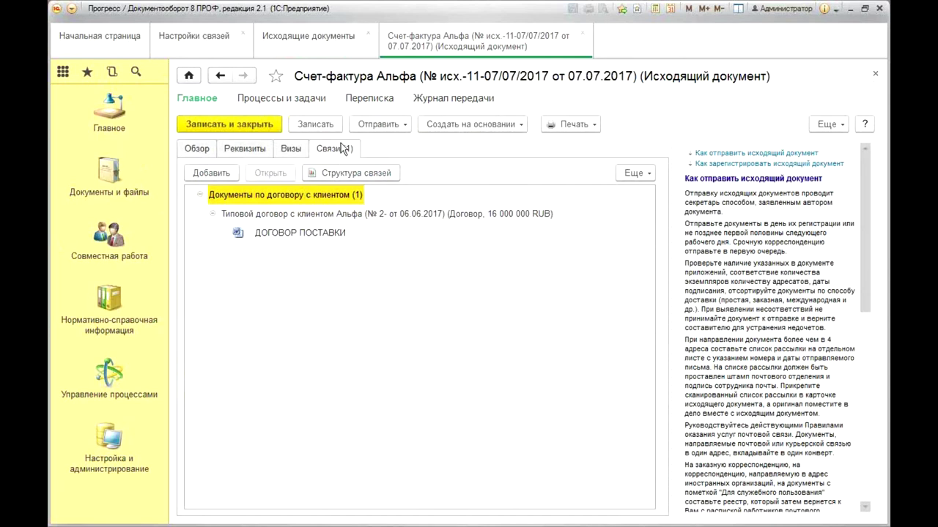
pyautogui.click(210, 146)
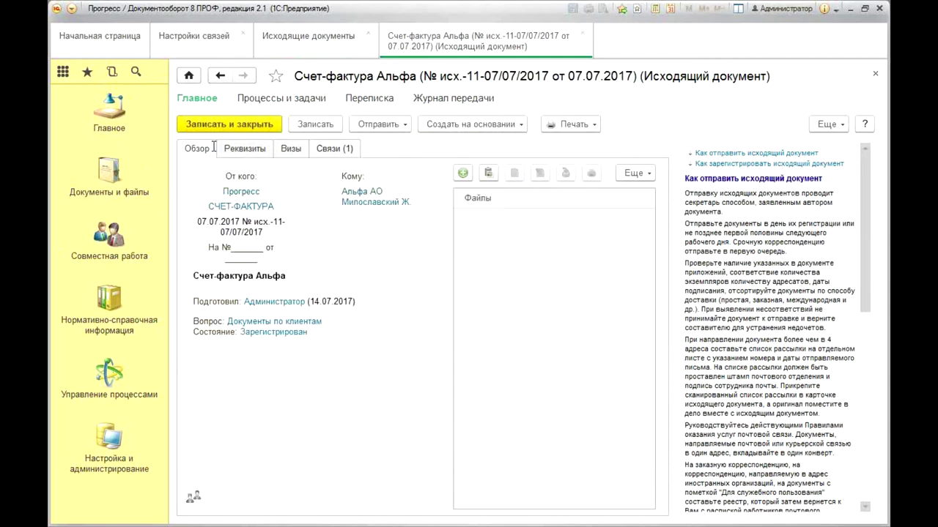
pyautogui.click(875, 74)
# Reopen the outgoing document Счет-фактура Альфа to review its linked contract, and close it again.
pyautogui.doubleClick(356, 357)
pyautogui.click(334, 150)
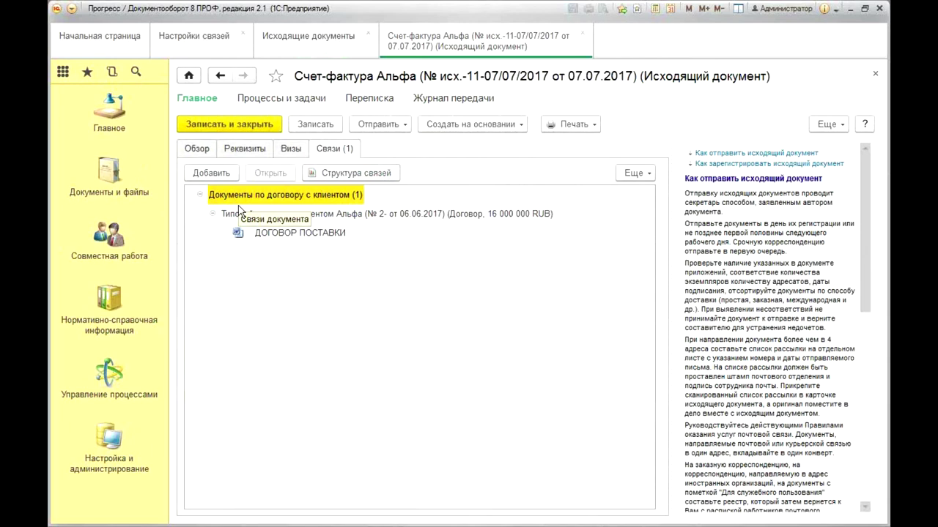
pyautogui.click(875, 73)
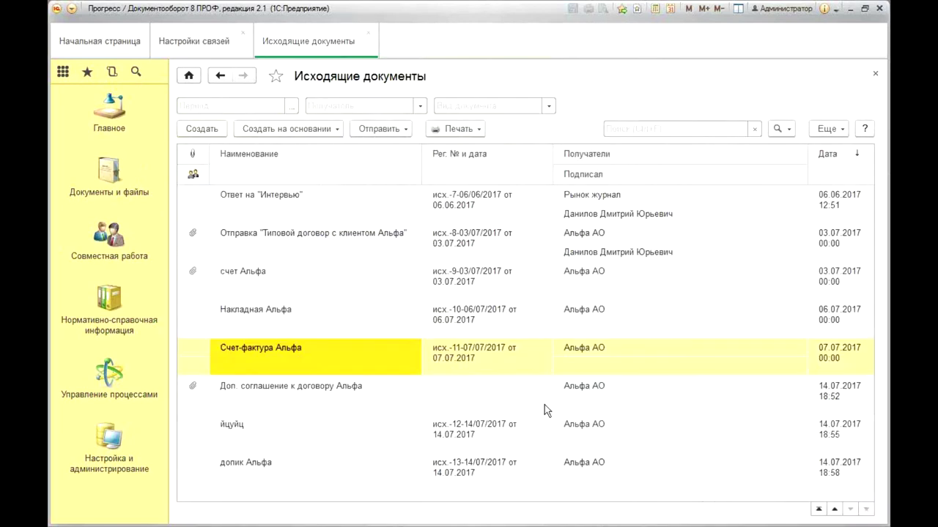
# Show the link settings for all types and make the link from Счет to Договор mandatory.
pyautogui.click(196, 42)
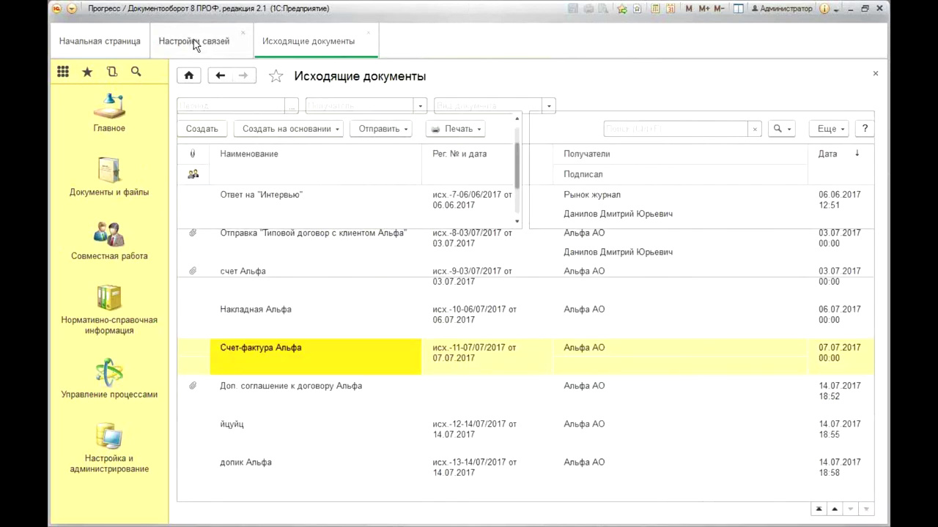
pyautogui.scroll(1, 329, 153)
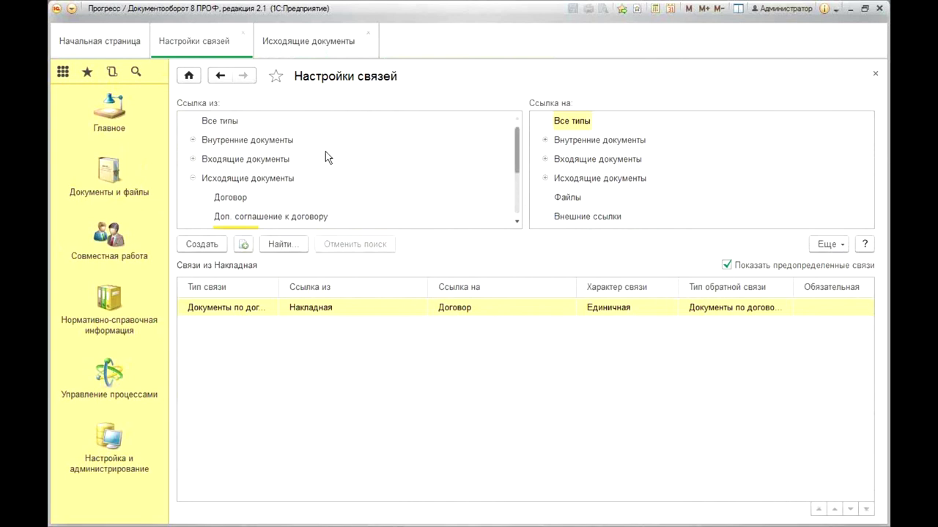
pyautogui.click(231, 121)
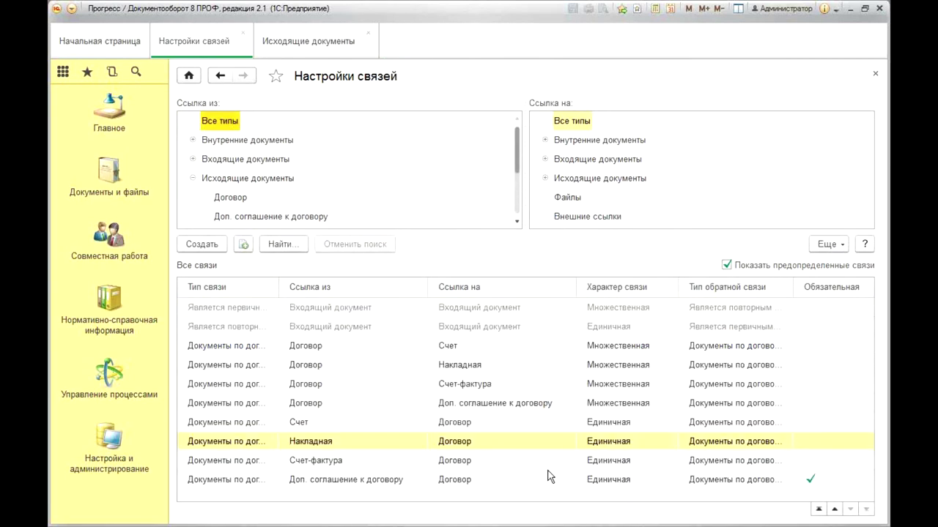
pyautogui.click(642, 422)
pyautogui.click(642, 443)
pyautogui.click(636, 479)
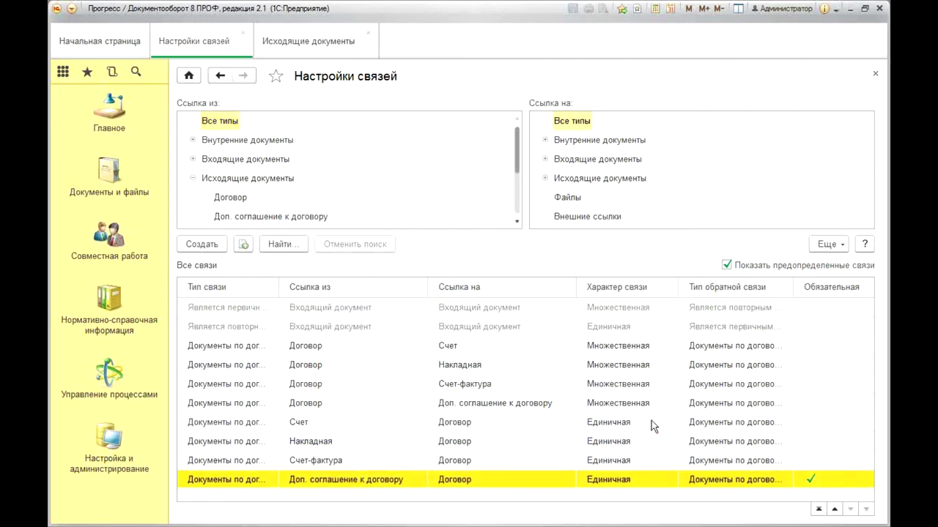
pyautogui.click(649, 421)
pyautogui.doubleClick(649, 421)
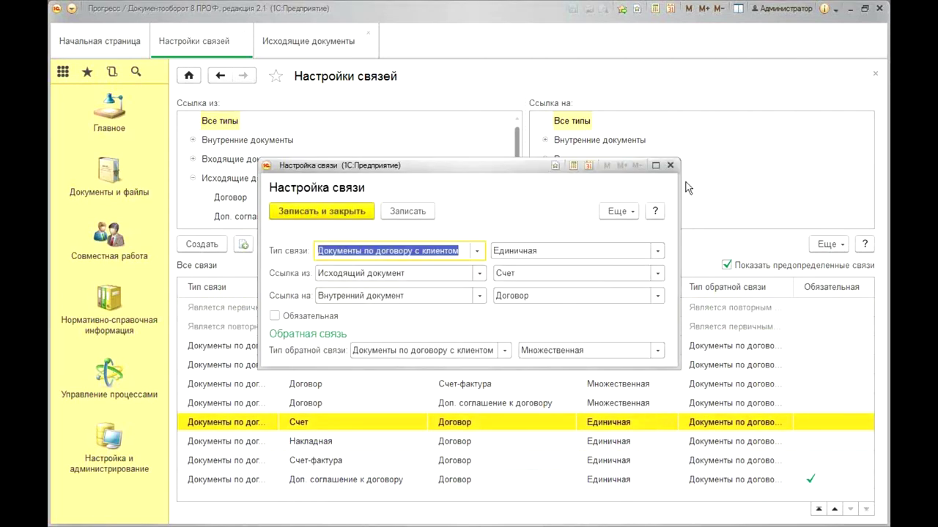
pyautogui.click(275, 316)
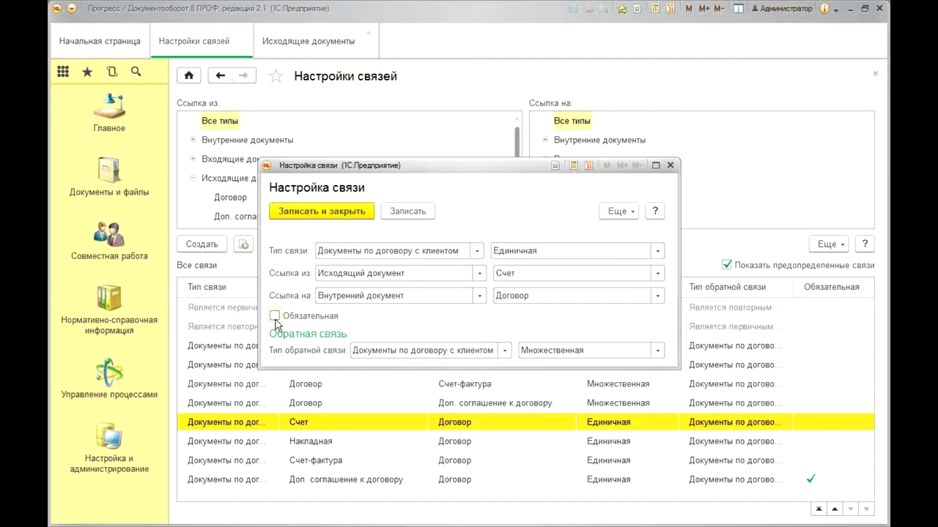
pyautogui.click(342, 211)
# Make the links from Накладная to Договор and from Счет-фактура to Договор mandatory, saving both settings.
pyautogui.doubleClick(604, 440)
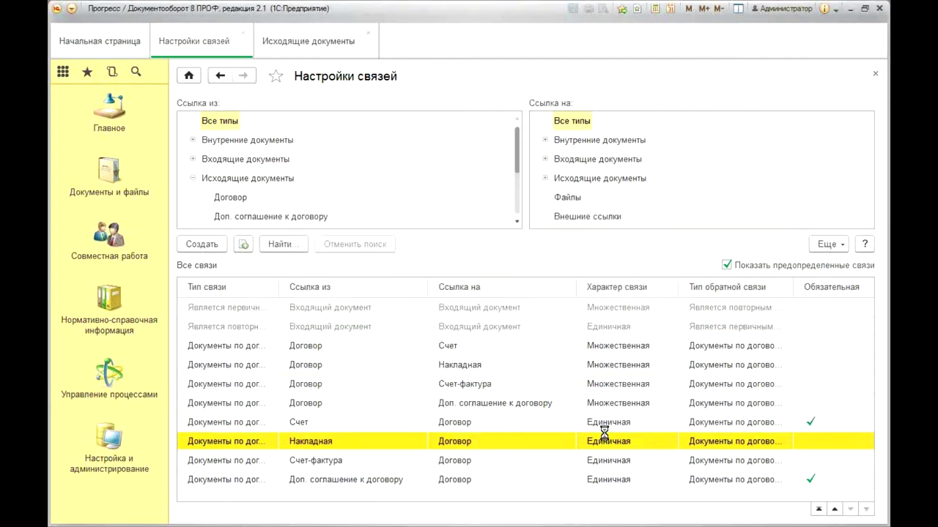
pyautogui.click(276, 317)
pyautogui.click(339, 213)
pyautogui.doubleClick(634, 463)
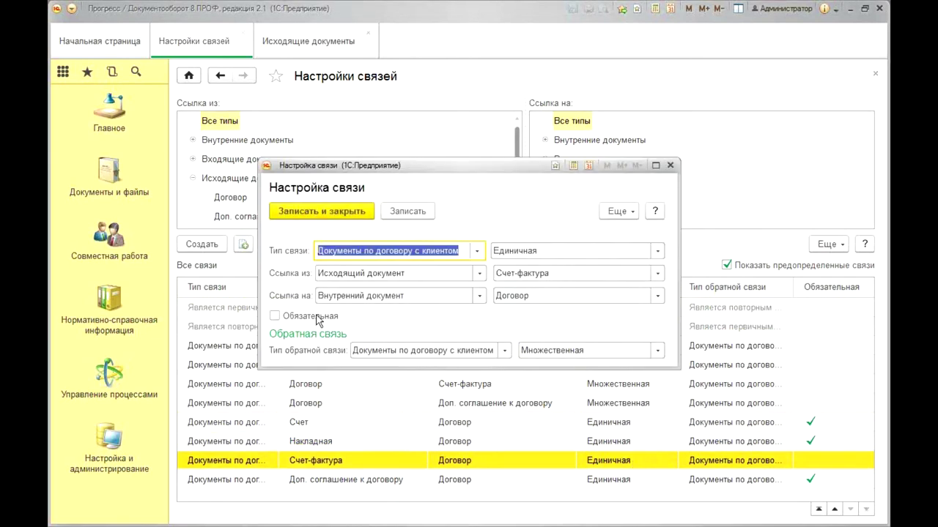
pyautogui.click(275, 315)
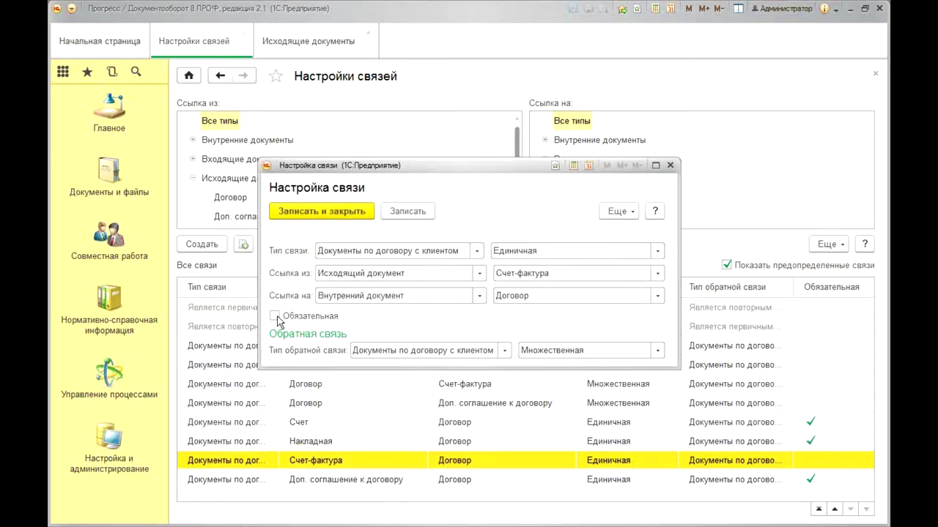
pyautogui.click(332, 212)
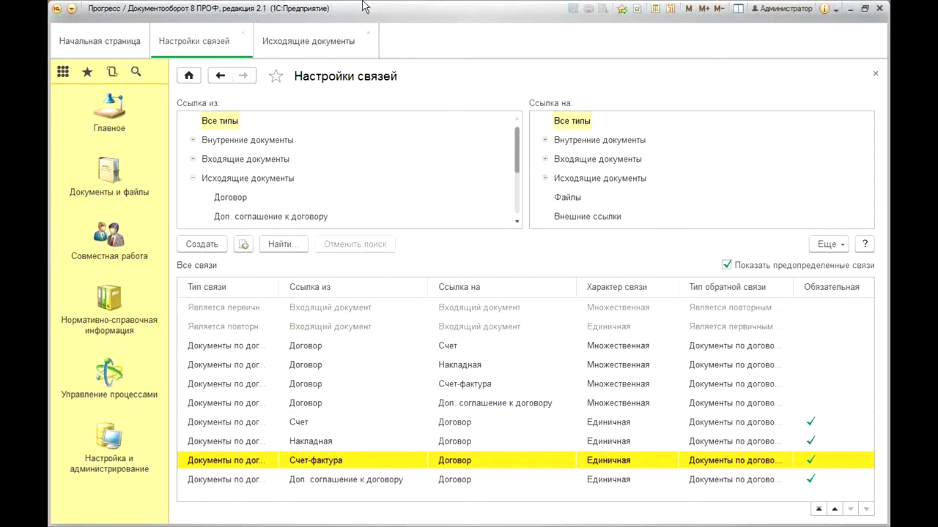
# Create a new empty outgoing document and set its document kind to Счет.
pyautogui.click(297, 42)
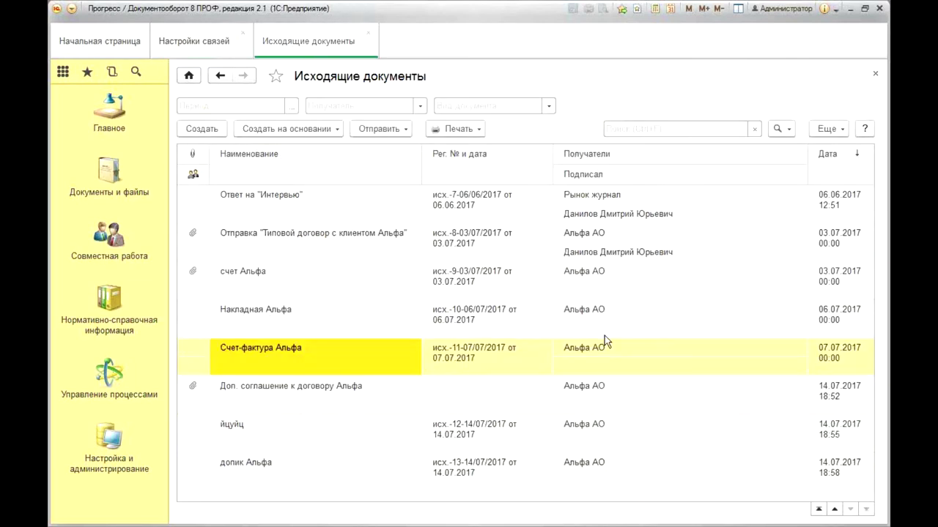
pyautogui.click(211, 128)
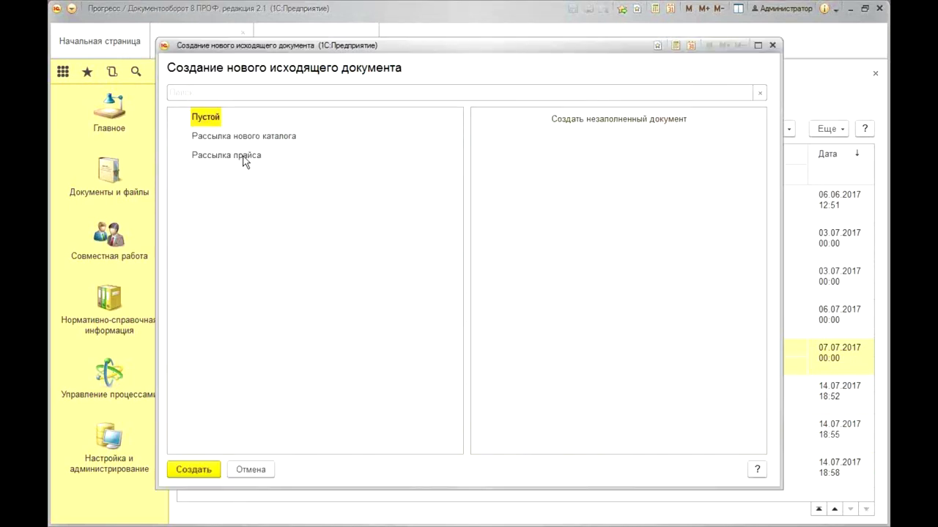
pyautogui.click(208, 474)
pyautogui.click(403, 172)
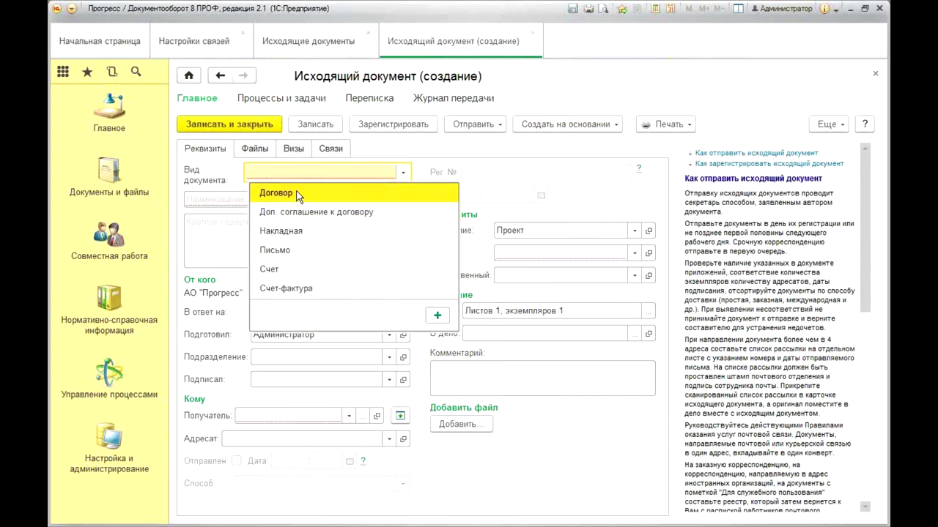
pyautogui.click(299, 193)
pyautogui.click(403, 172)
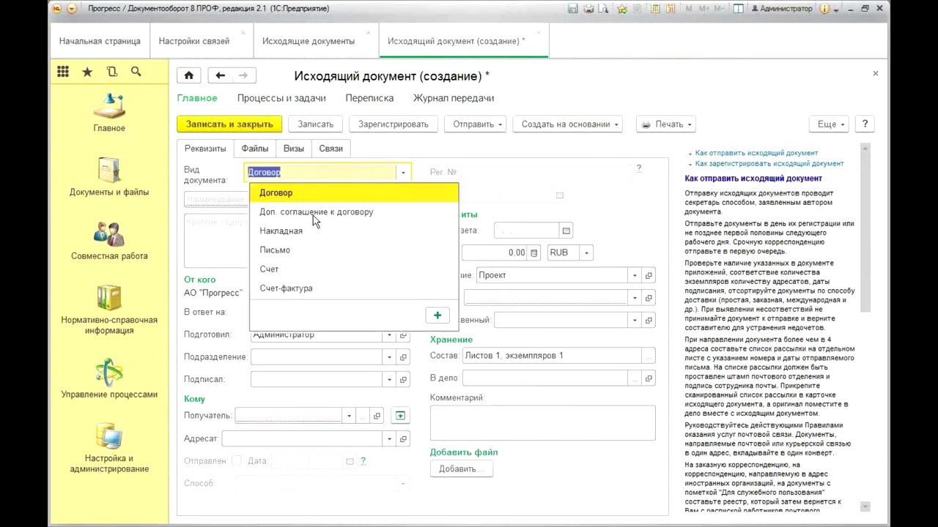
pyautogui.click(299, 269)
# Enter новый счет Альфа as both the summary and the name of the outgoing document.
pyautogui.press('Tab')
pyautogui.write('н')
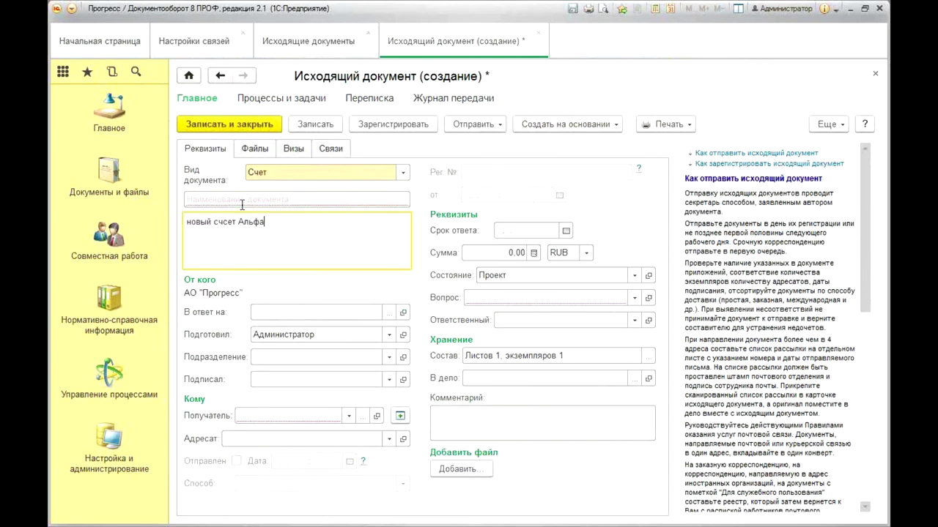
pyautogui.click(242, 205)
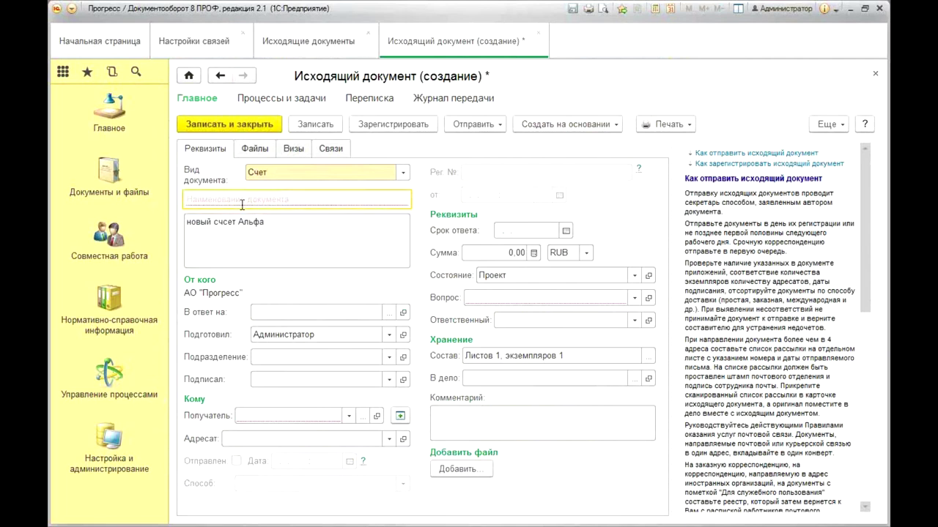
pyautogui.click(273, 222)
pyautogui.moveTo(273, 222); pyautogui.dragTo(186, 222)
pyautogui.click(186, 222)
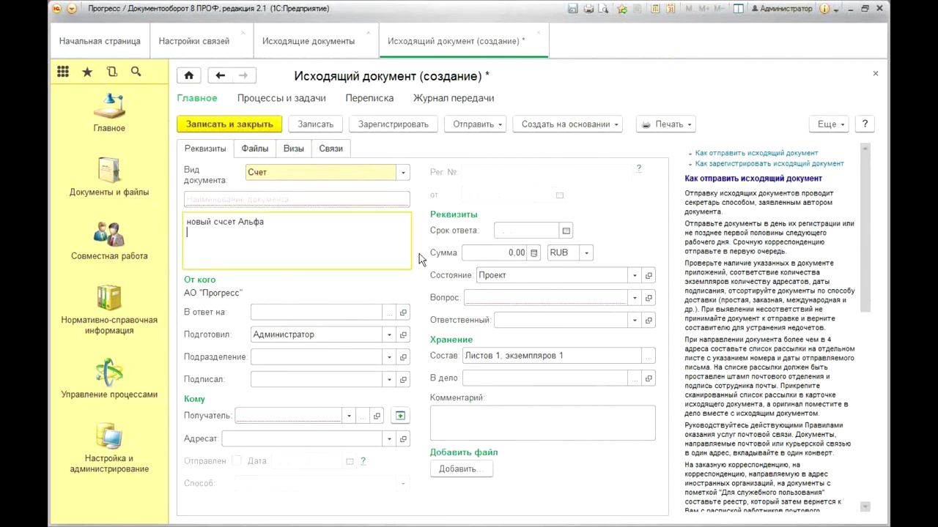
pyautogui.press('BackSpace')
pyautogui.moveTo(279, 223); pyautogui.dragTo(173, 224)
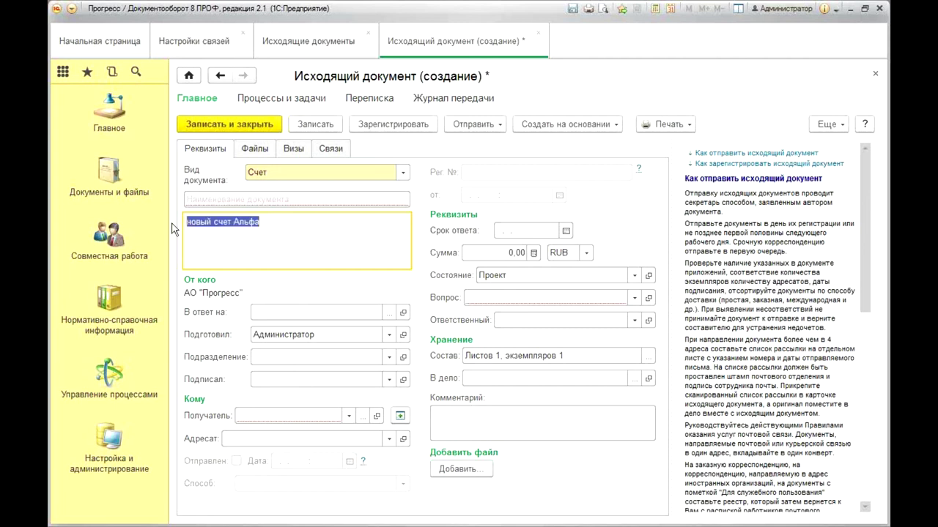
pyautogui.hotkey('ctrl', 'c')
pyautogui.click(208, 198)
pyautogui.hotkey('ctrl', 'v')
# Set the recipient to Альфа АО, fill in the addressee, and choose Документы по клиентам as the document's question.
pyautogui.click(307, 415)
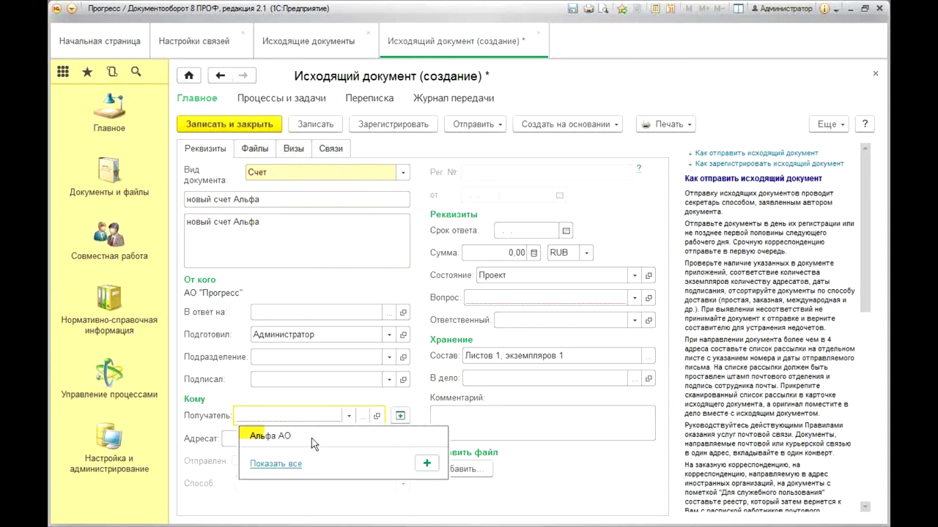
pyautogui.click(311, 438)
pyautogui.click(314, 459)
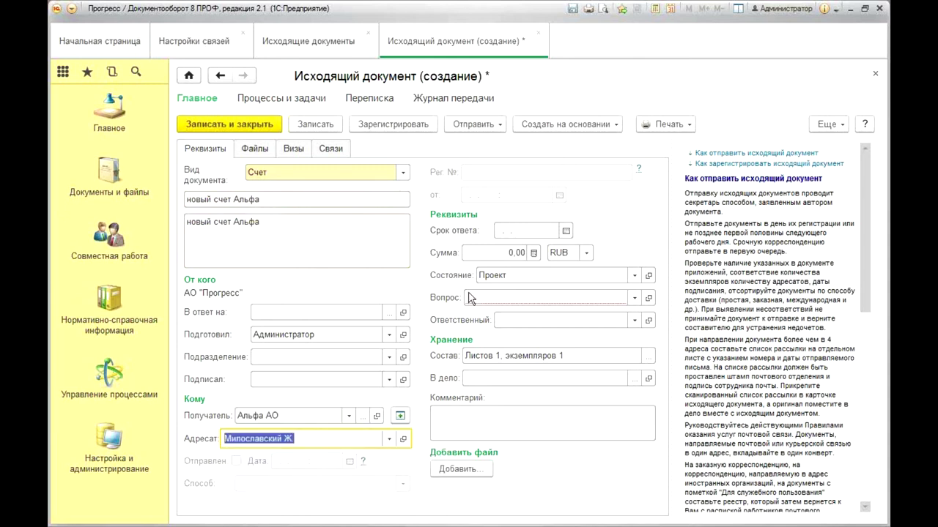
pyautogui.click(545, 299)
pyautogui.click(546, 314)
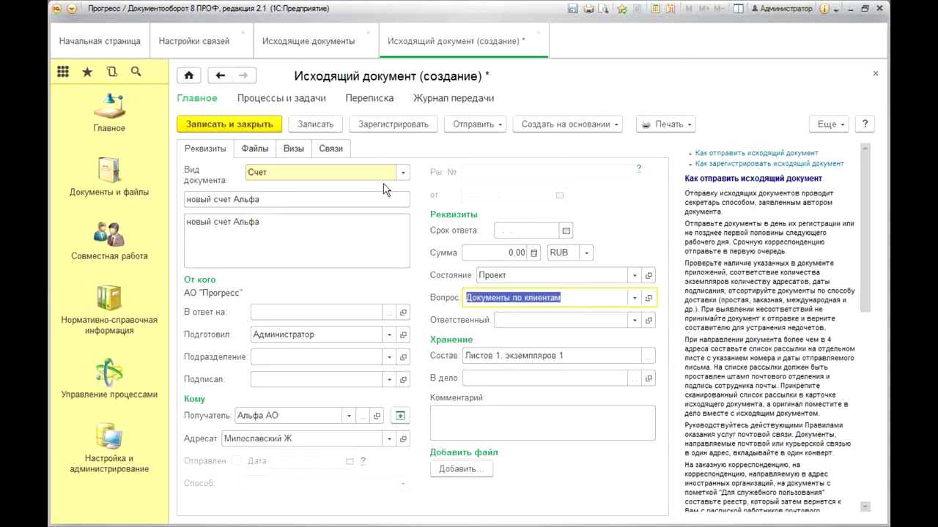
# Register the invoice with Типовой договор с клиентом Альфа as its linked contract, check its links, and save and close it.
pyautogui.click(388, 126)
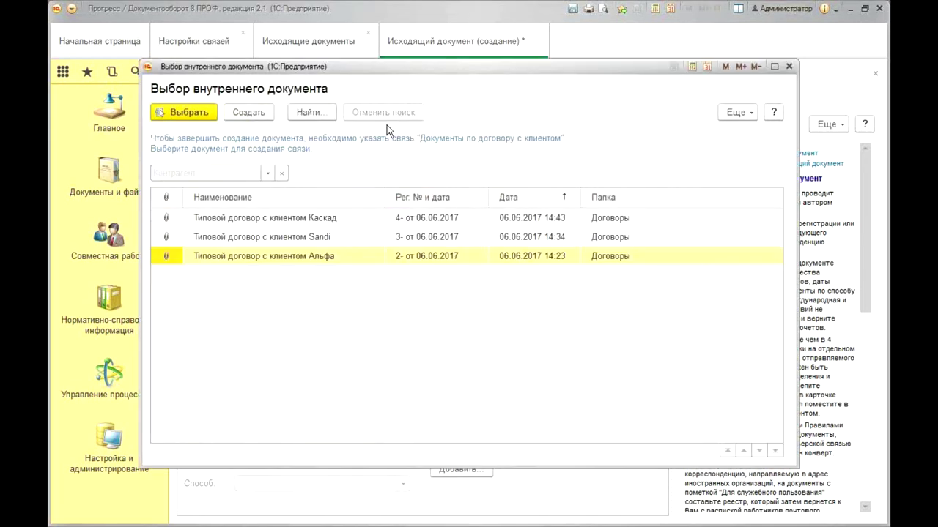
pyautogui.doubleClick(371, 260)
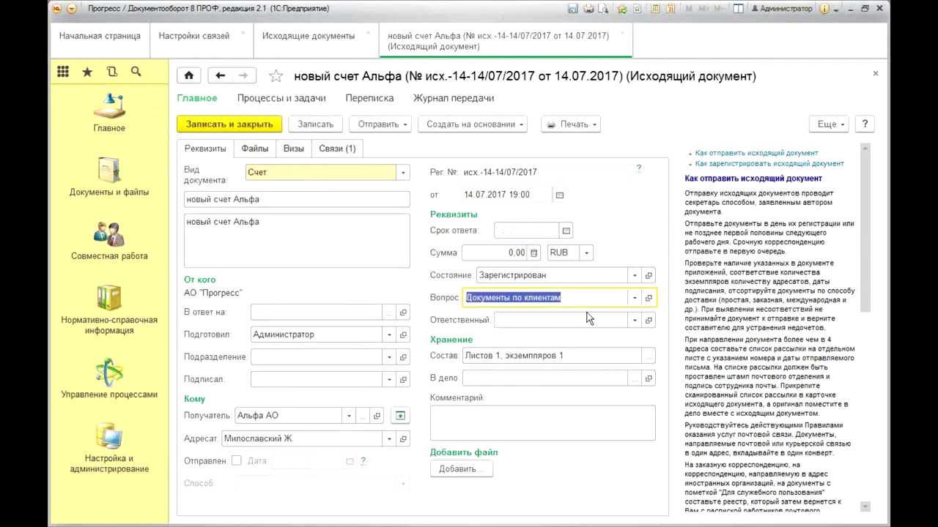
pyautogui.click(326, 150)
pyautogui.click(299, 232)
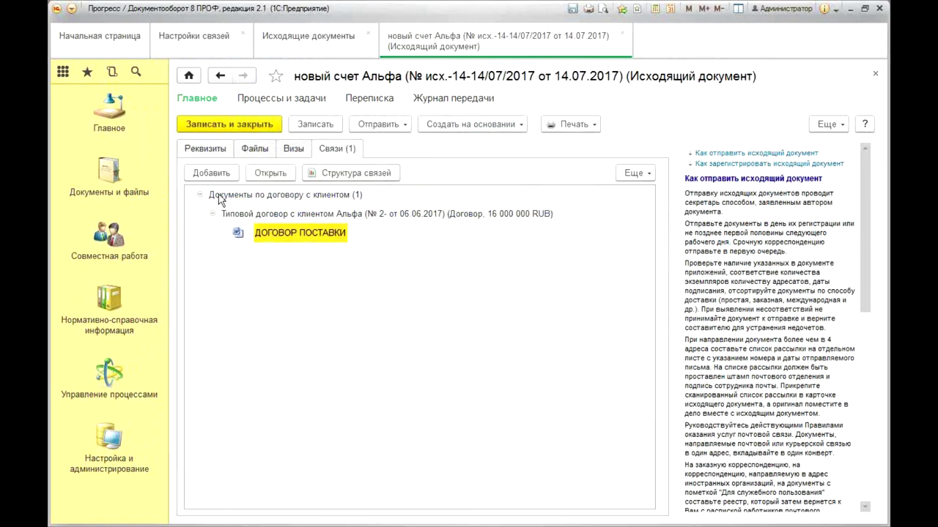
pyautogui.click(206, 151)
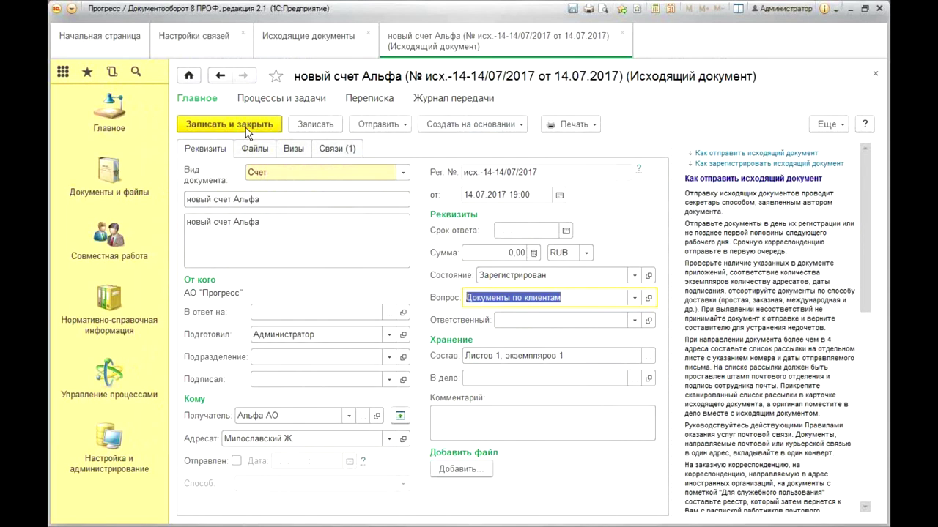
pyautogui.click(245, 128)
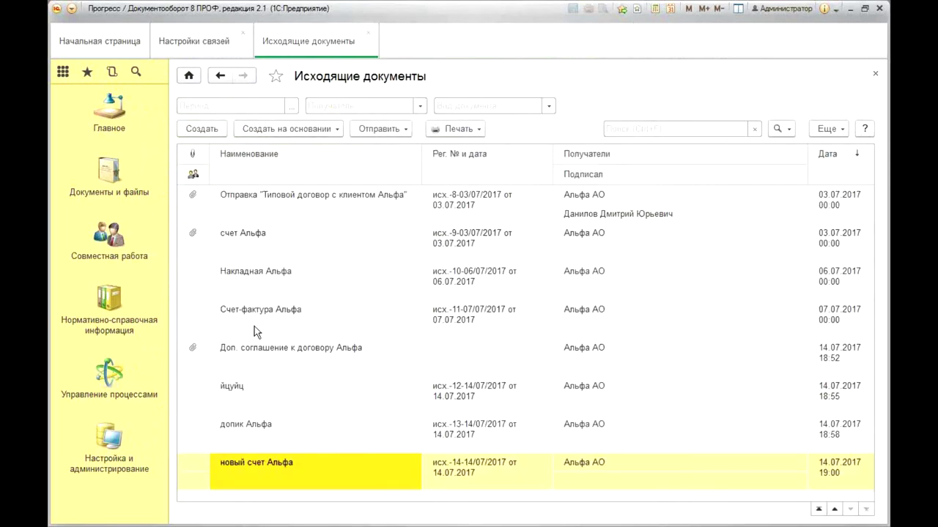
pyautogui.click(112, 180)
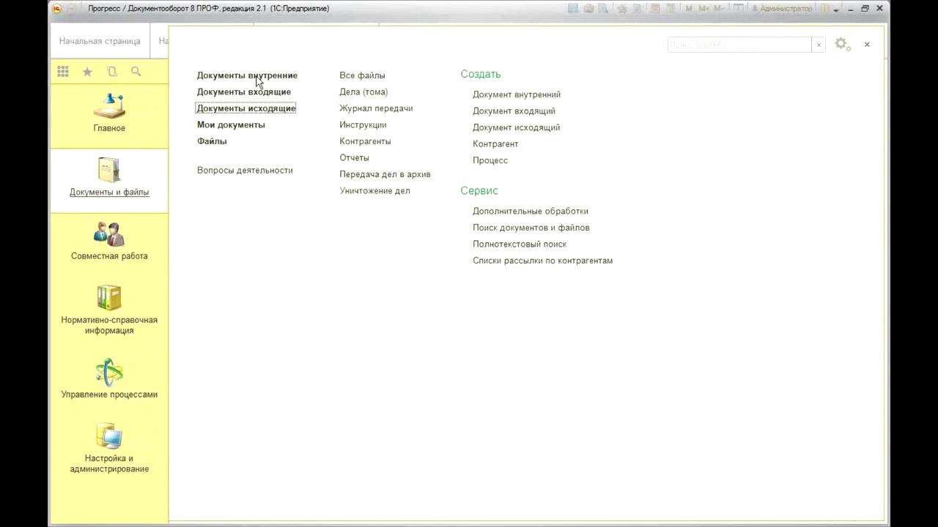
pyautogui.click(279, 92)
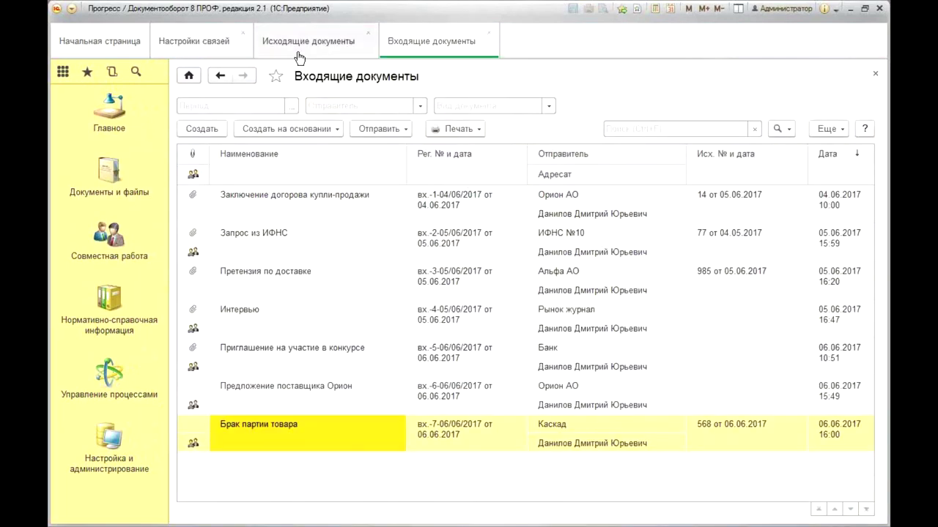
pyautogui.click(488, 35)
# Open Типовой договор с клиентом Альфа from the Договоры folder of the internal documents and show its links.
pyautogui.click(101, 180)
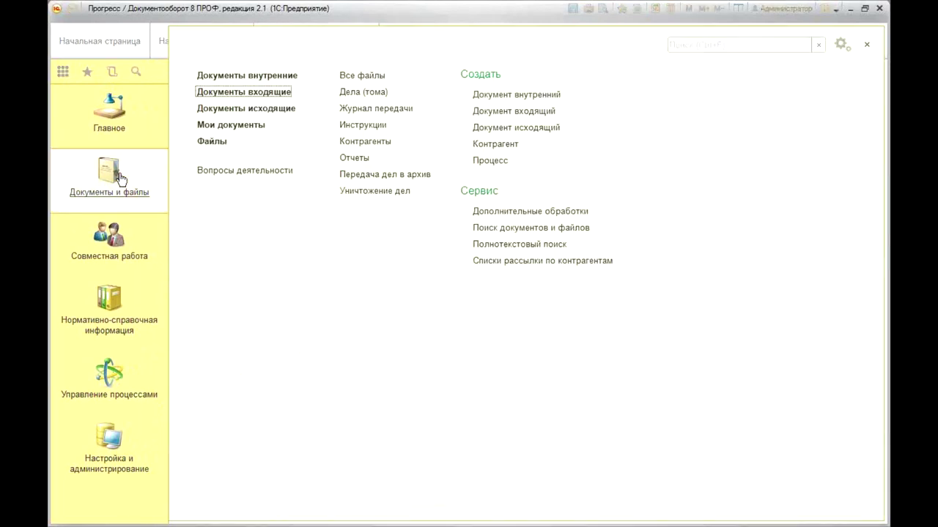
pyautogui.click(260, 76)
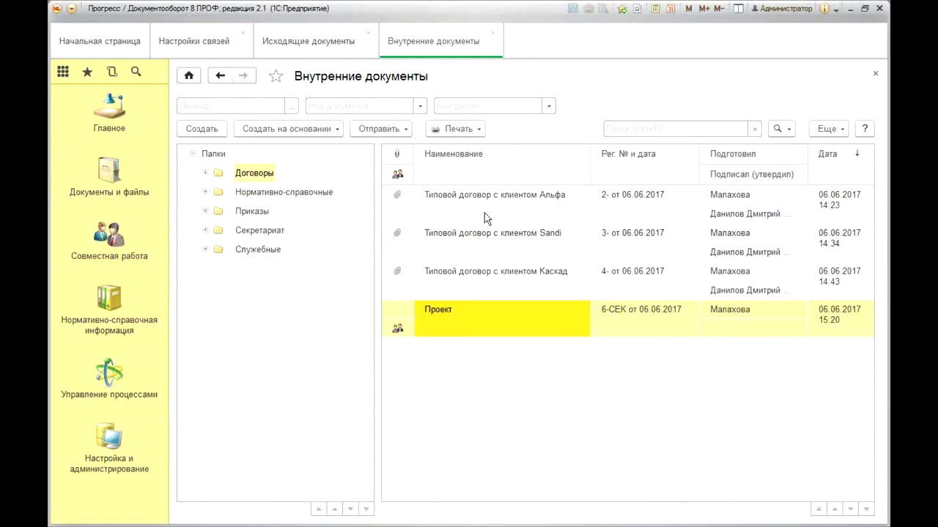
pyautogui.click(269, 179)
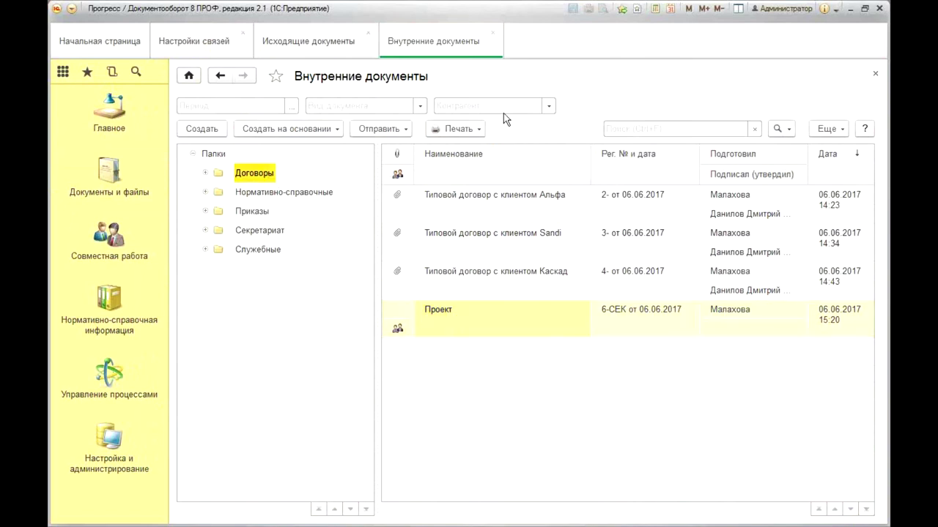
pyautogui.click(449, 129)
pyautogui.click(205, 172)
pyautogui.doubleClick(523, 211)
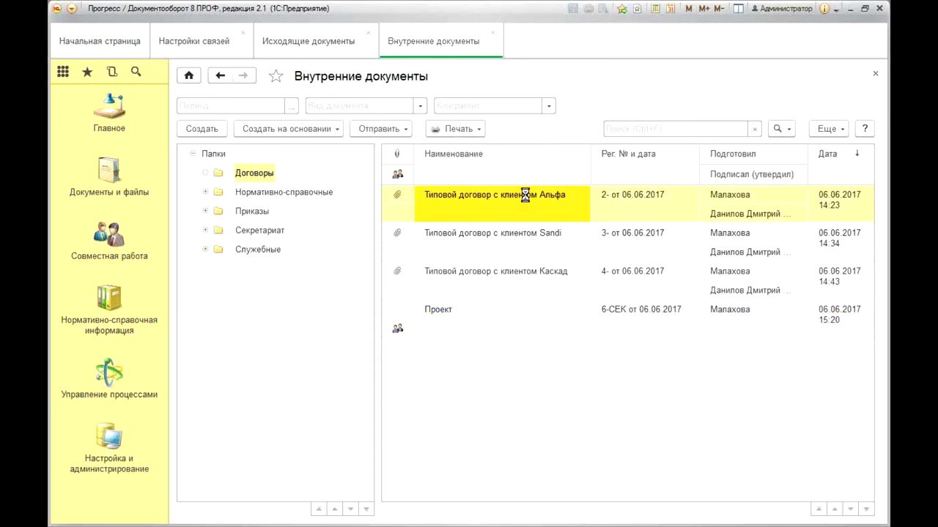
pyautogui.click(393, 149)
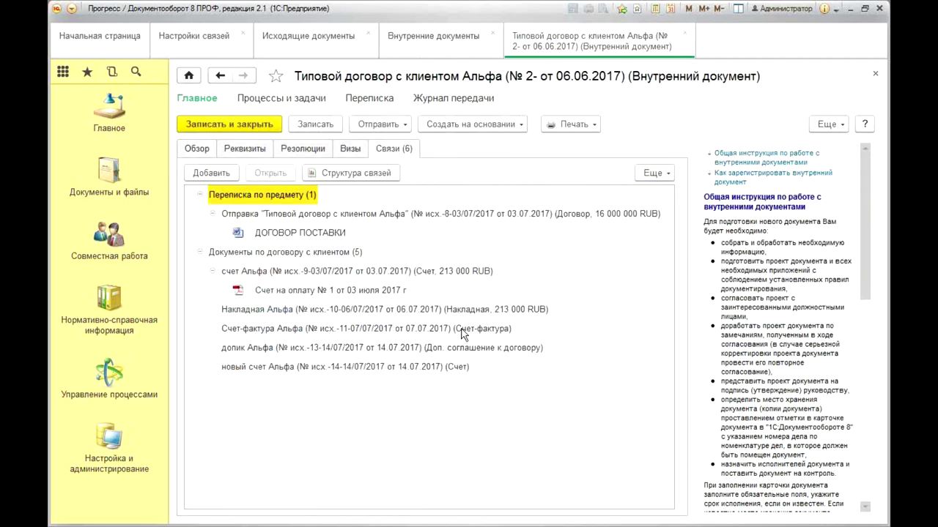
# Examine the documents linked to the Альфа contract and display its link structure.
pyautogui.click(348, 233)
pyautogui.click(365, 327)
pyautogui.press('Down')
pyautogui.press('Down')
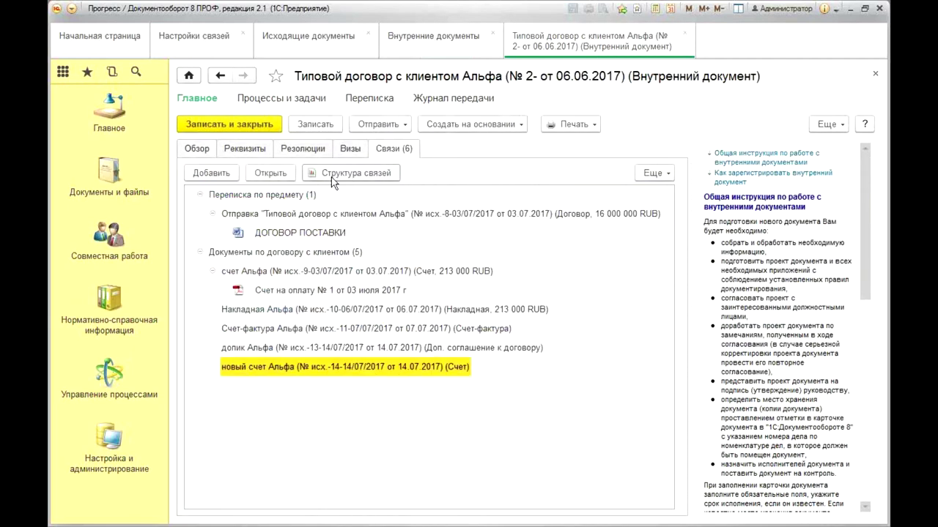
pyautogui.click(327, 176)
pyautogui.click(831, 283)
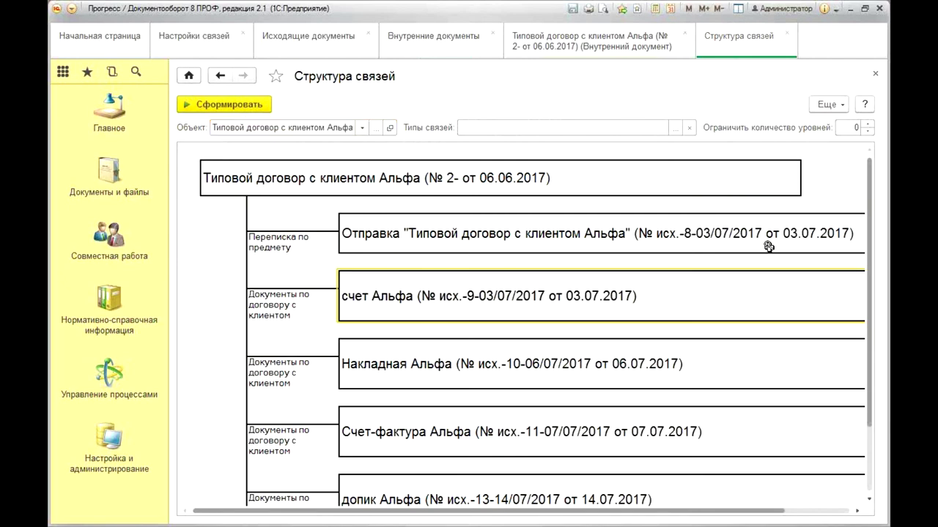
# View the cards of новый счет Альфа and допик Альфа from the Альфа contract's link structure, closing each one.
pyautogui.scroll(-5, 767, 247)
pyautogui.scroll(5, 766, 330)
pyautogui.scroll(-4, 769, 274)
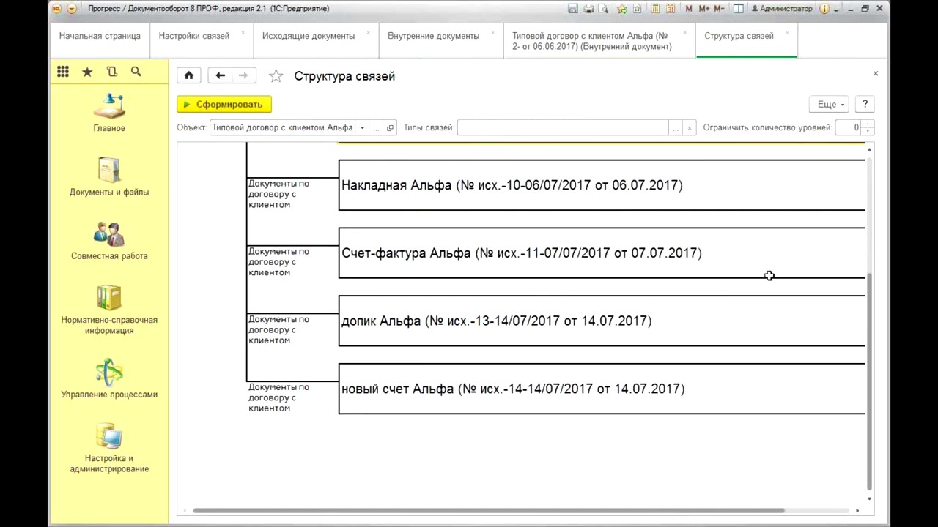
pyautogui.doubleClick(576, 321)
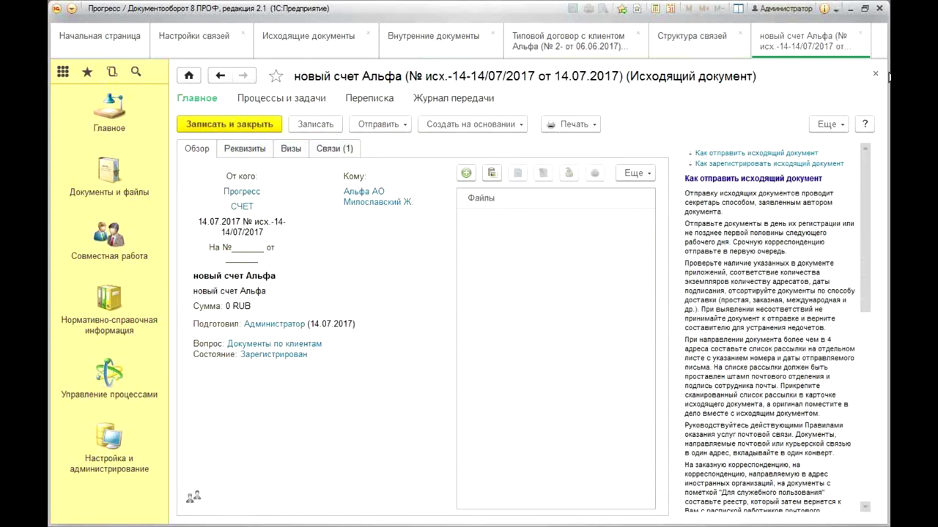
pyautogui.click(876, 76)
pyautogui.doubleClick(433, 255)
pyautogui.click(884, 74)
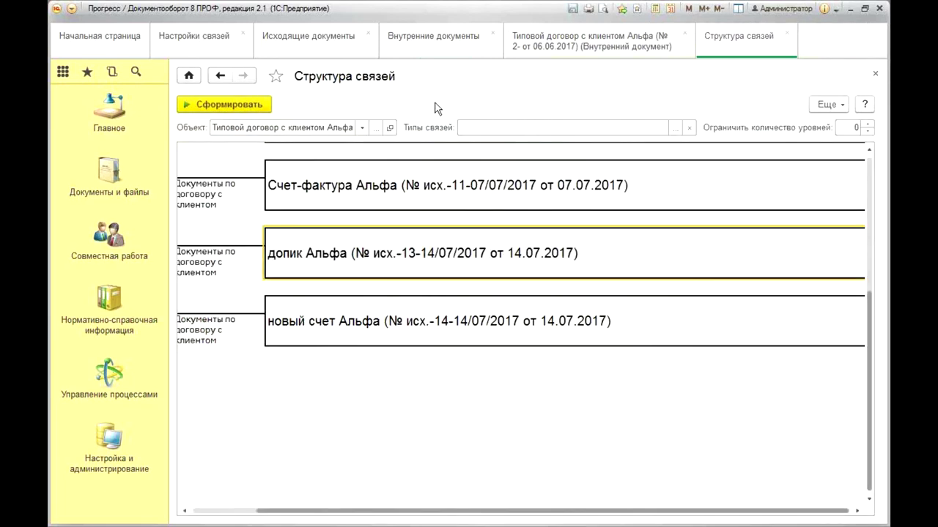
# Look through the reports available for Документы и файлы and close the report list.
pyautogui.click(114, 128)
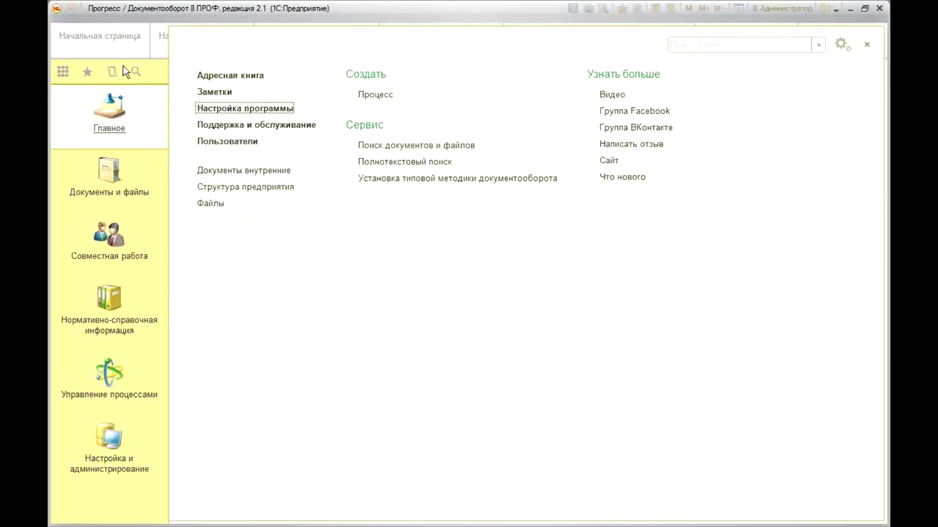
pyautogui.click(112, 175)
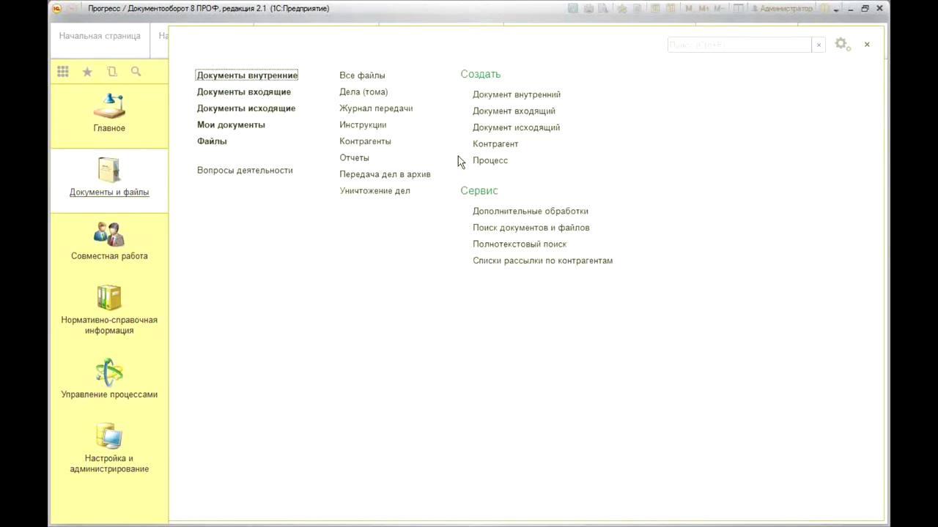
pyautogui.click(346, 158)
pyautogui.scroll(-7, 628, 382)
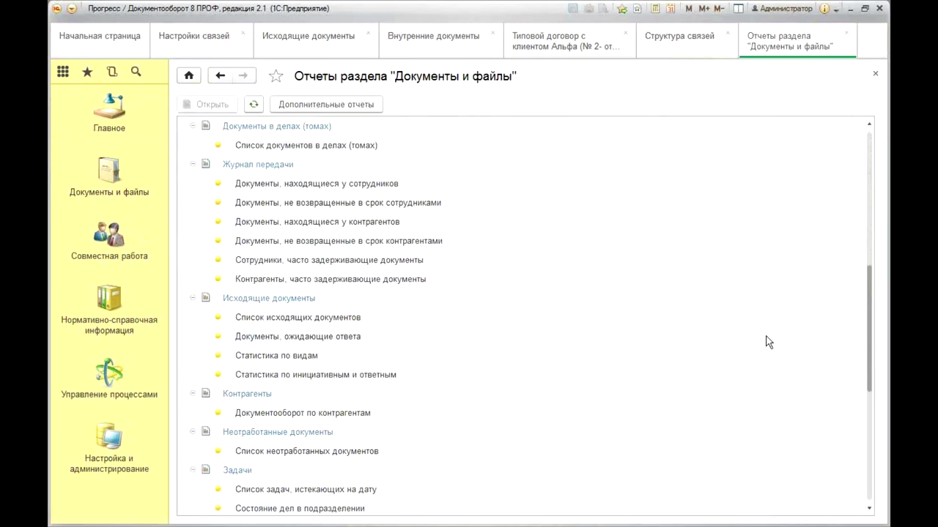
pyautogui.scroll(-4, 768, 342)
pyautogui.scroll(-2, 767, 342)
pyautogui.scroll(10, 767, 342)
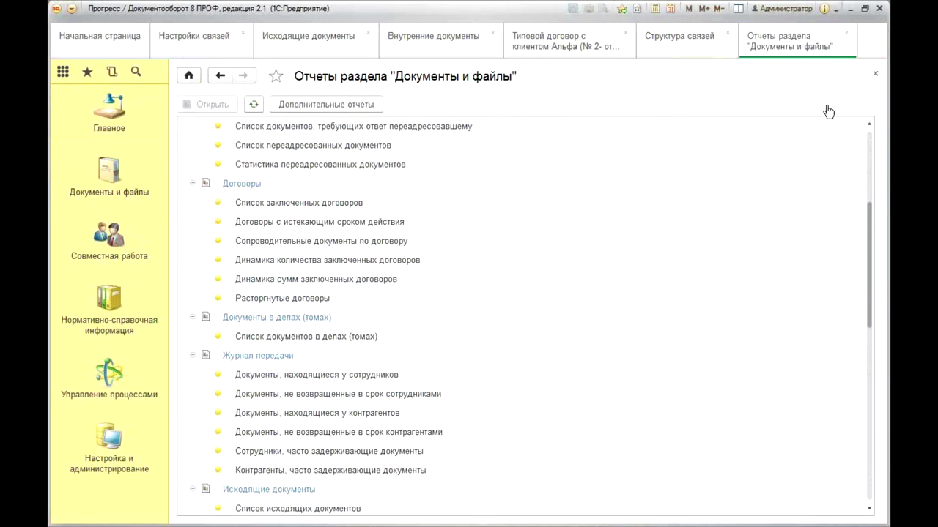
pyautogui.click(874, 75)
# Examine the допик Альфа and новый счет Альфа entries in the contract's link structure, and close the structure.
pyautogui.click(512, 336)
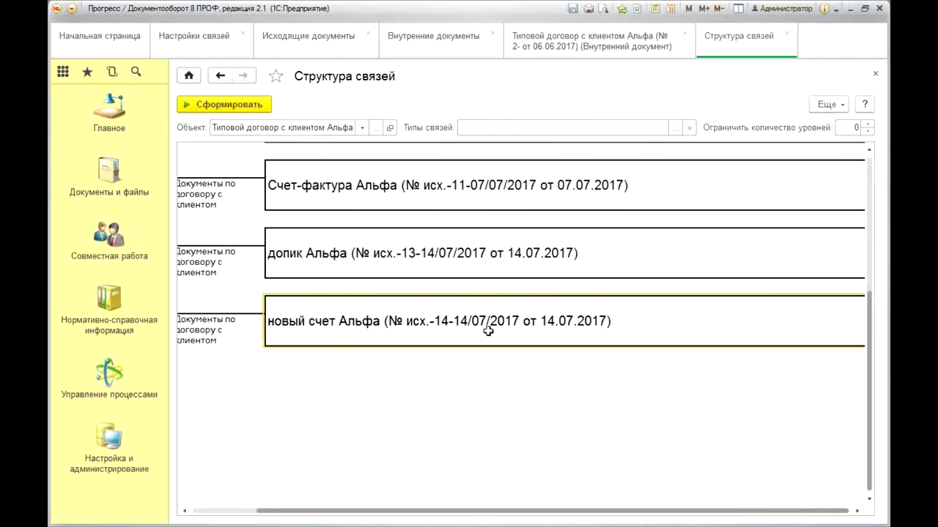
pyautogui.moveTo(310, 511); pyautogui.dragTo(256, 511)
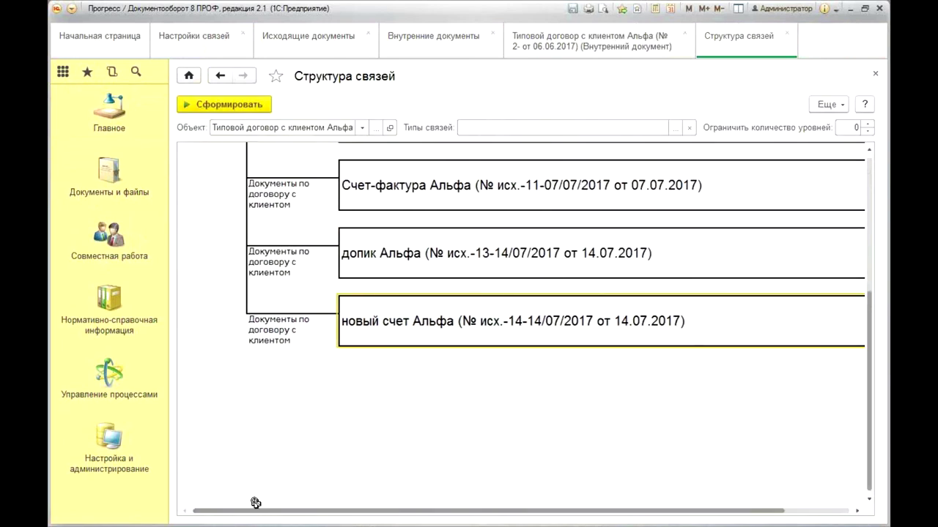
pyautogui.click(476, 262)
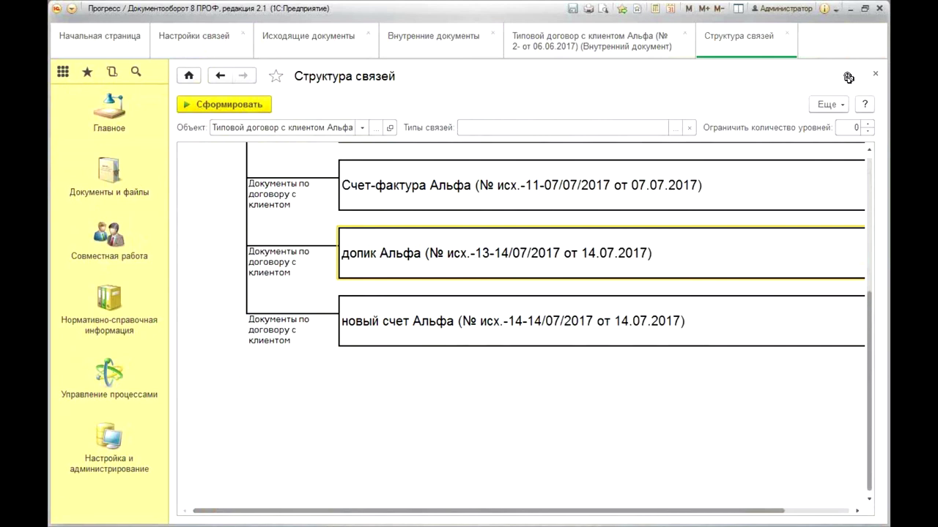
pyautogui.click(601, 315)
pyautogui.scroll(5, 564, 308)
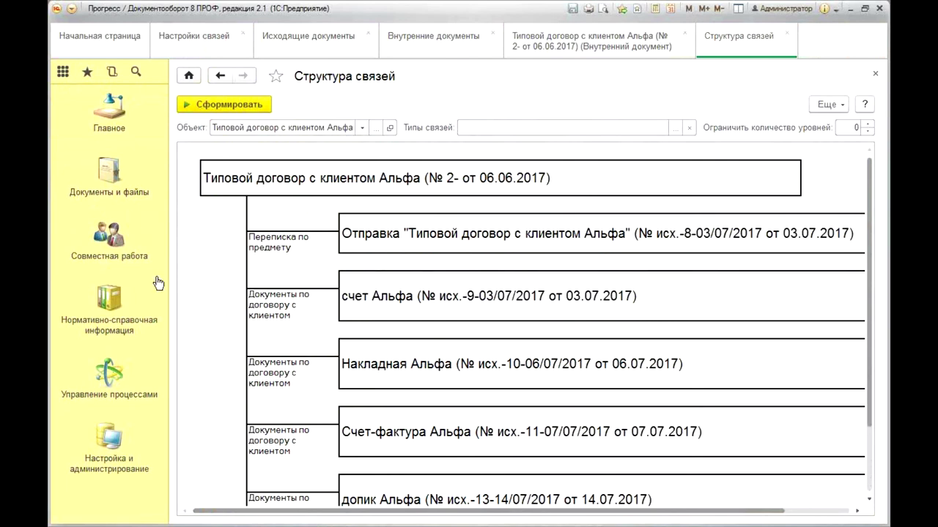
pyautogui.click(876, 75)
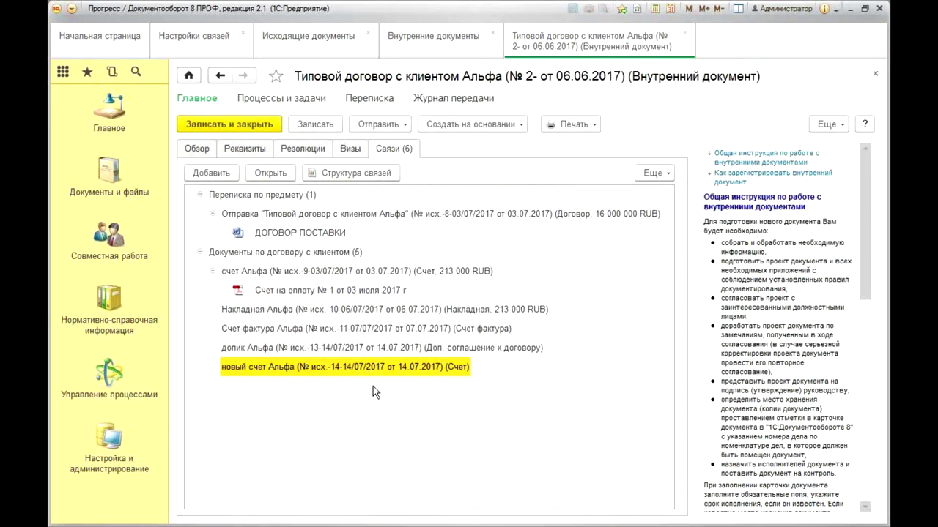
# Review the link setting from Договор to Счет, including its multiplicity options, and close it without changes.
pyautogui.click(113, 317)
pyautogui.click(252, 145)
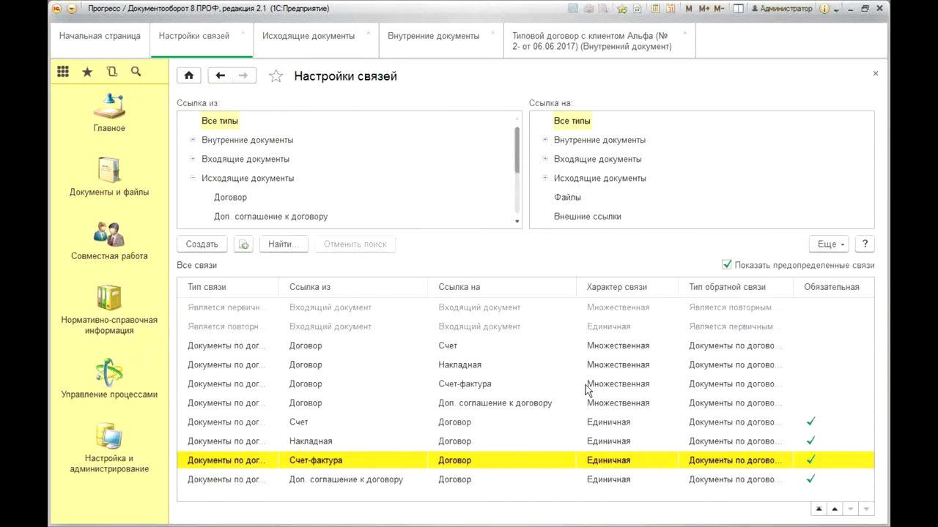
pyautogui.click(539, 363)
pyautogui.doubleClick(519, 350)
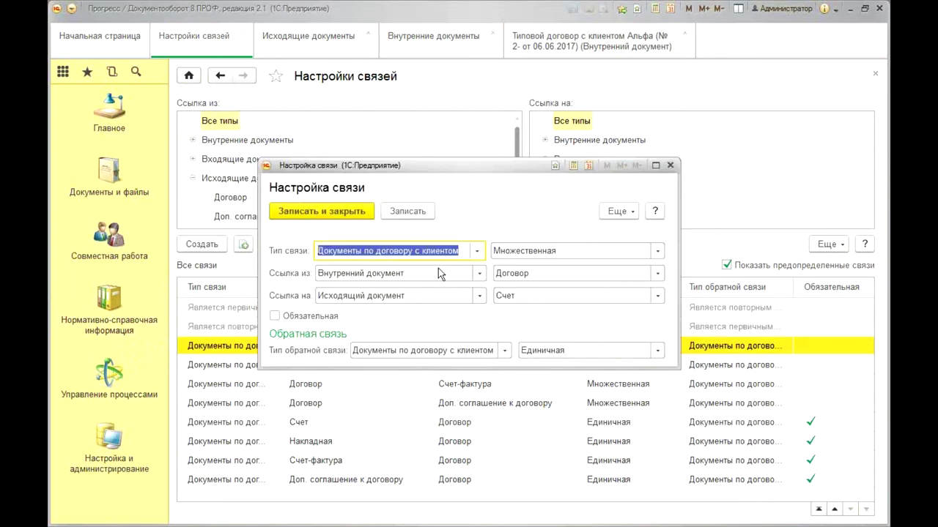
pyautogui.click(568, 249)
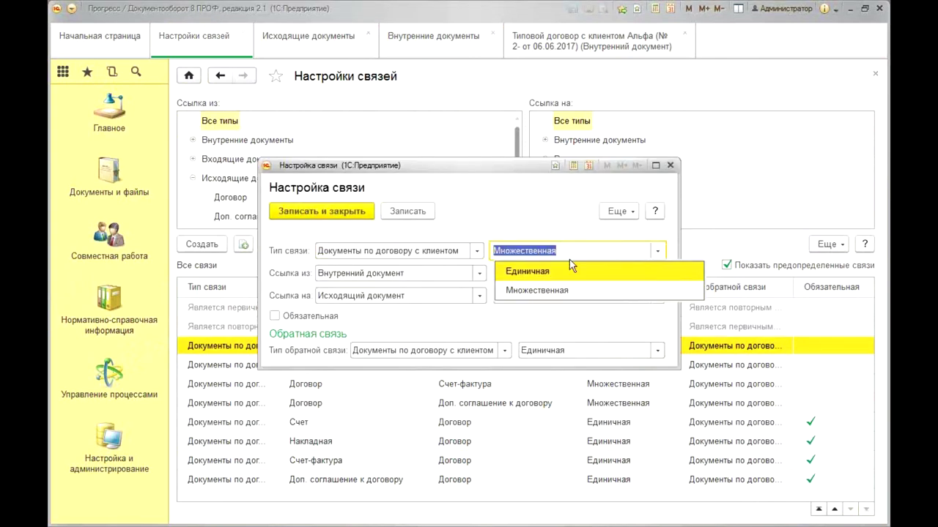
pyautogui.press('Escape')
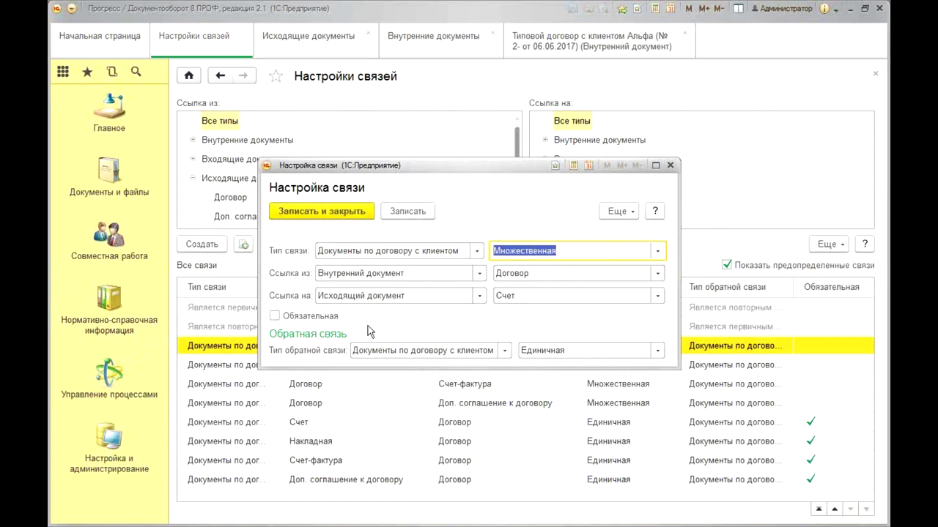
pyautogui.press('Escape')
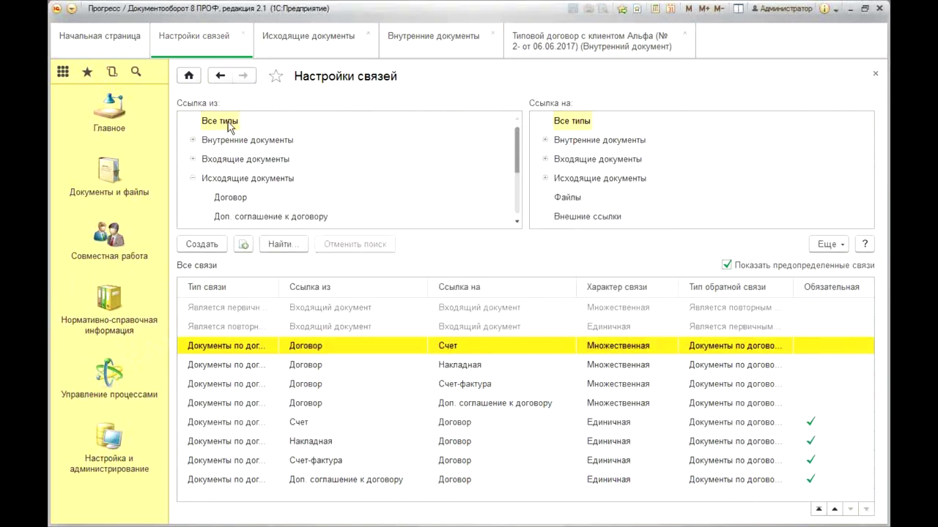
# Start a new link setting of type Документы по договору с клиентом, Множественная, with the internal document kind Договор as its source.
pyautogui.click(197, 245)
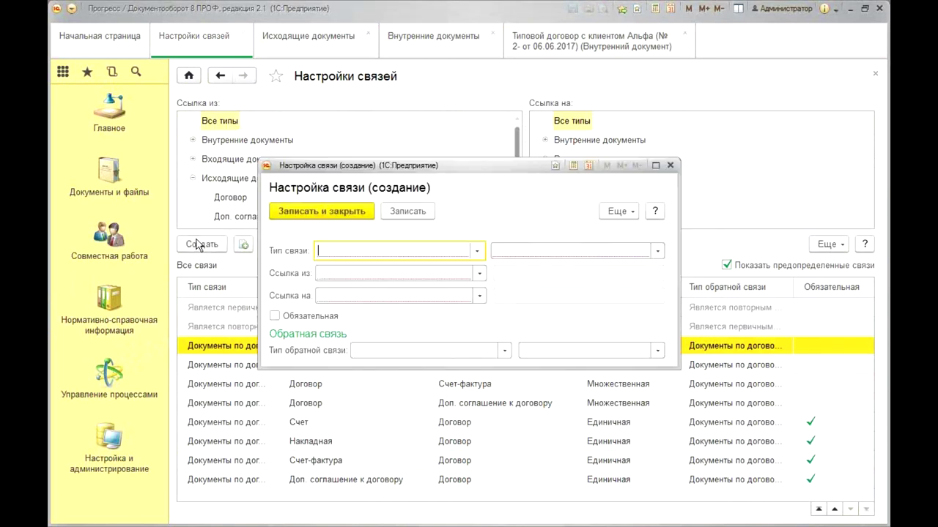
pyautogui.click(477, 252)
pyautogui.click(477, 310)
pyautogui.click(542, 250)
pyautogui.click(555, 290)
pyautogui.click(362, 272)
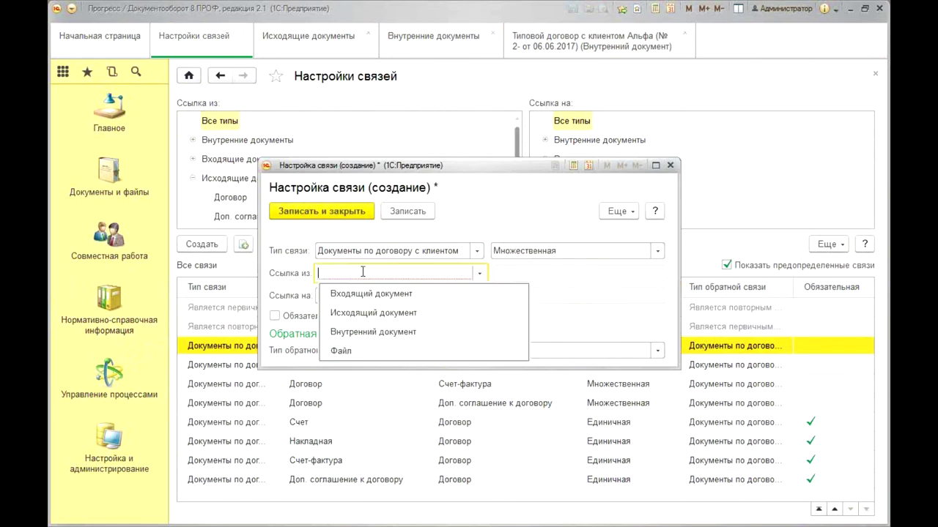
pyautogui.click(409, 332)
pyautogui.click(546, 273)
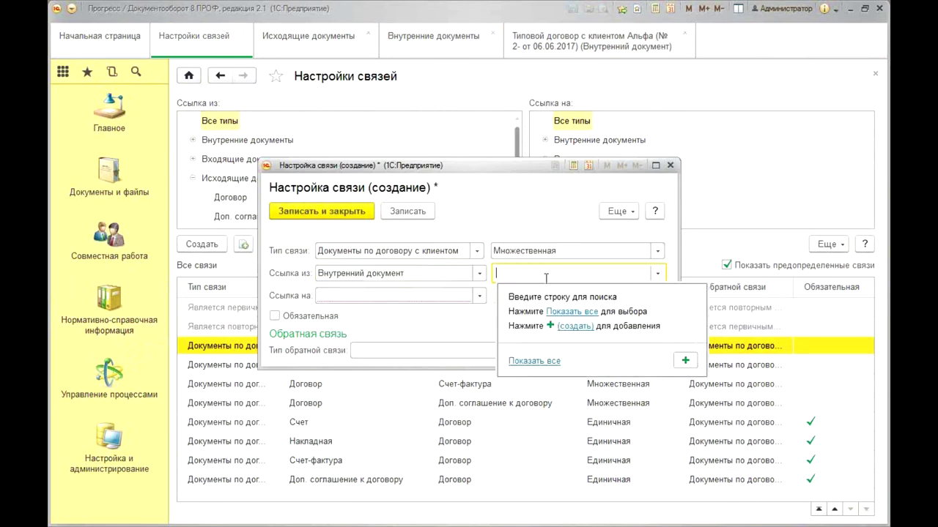
pyautogui.click(578, 311)
pyautogui.doubleClick(300, 189)
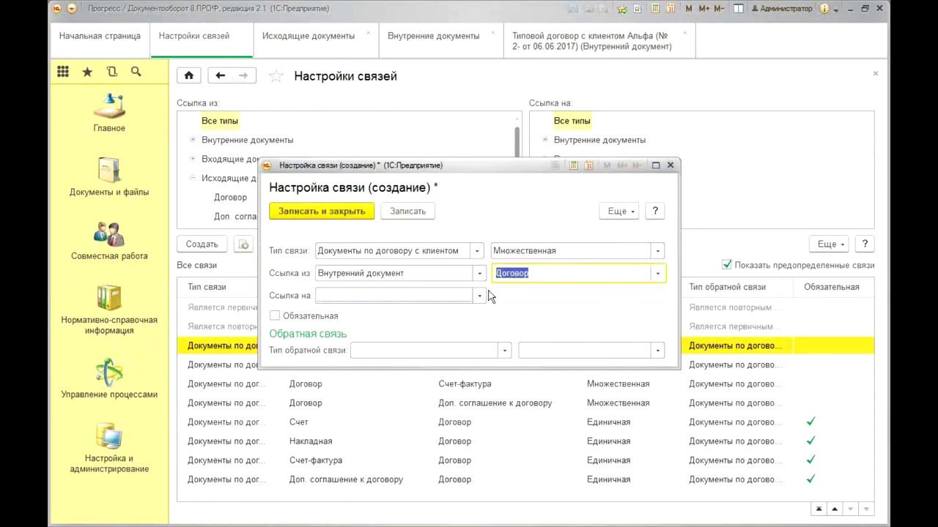
# Set the link target to the incoming document kind Письмо, and save and close the link setting.
pyautogui.click(460, 295)
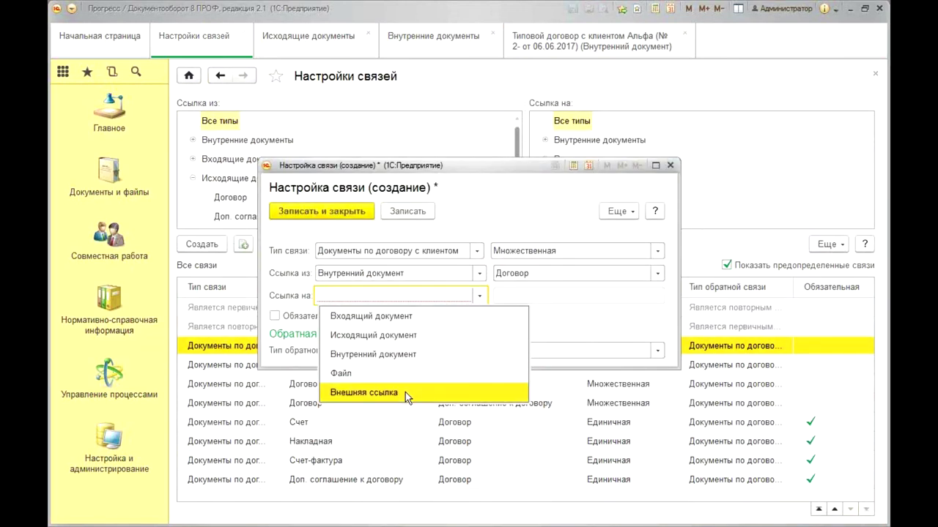
pyautogui.click(409, 318)
pyautogui.click(532, 296)
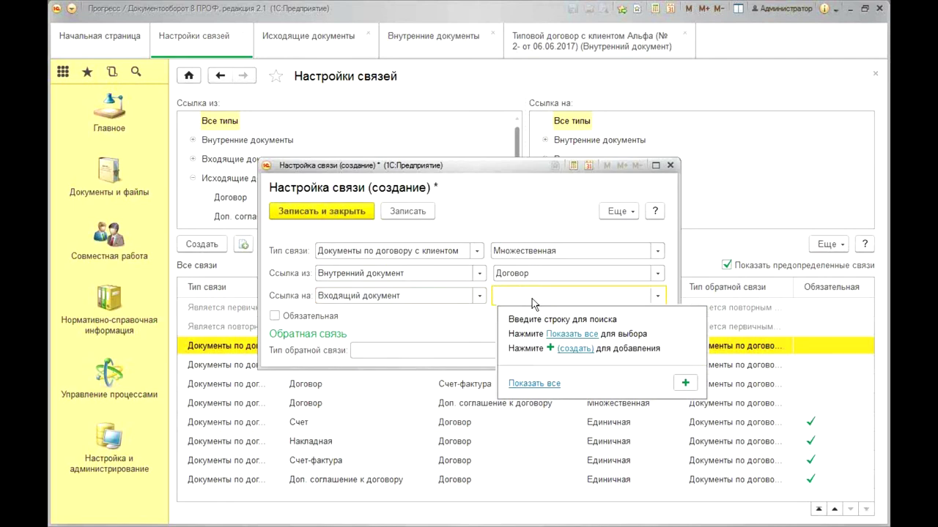
pyautogui.click(534, 383)
pyautogui.doubleClick(306, 244)
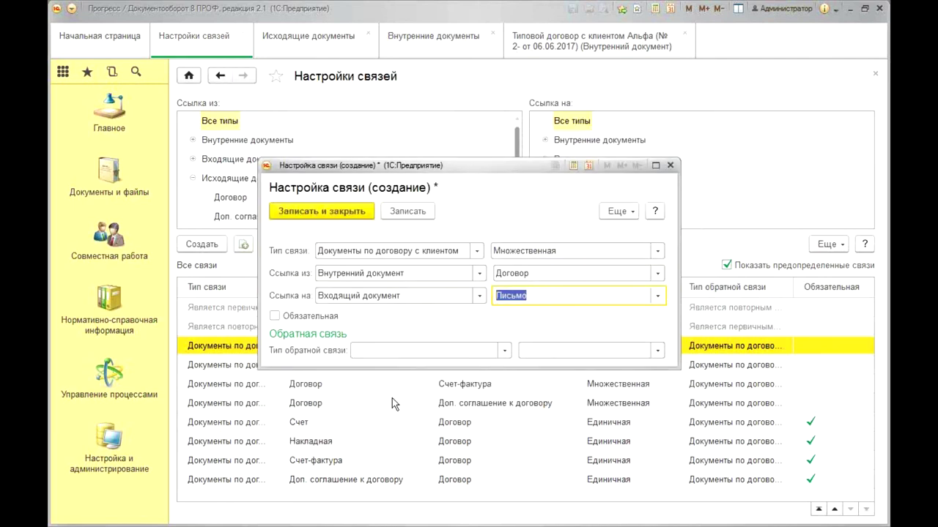
pyautogui.click(344, 212)
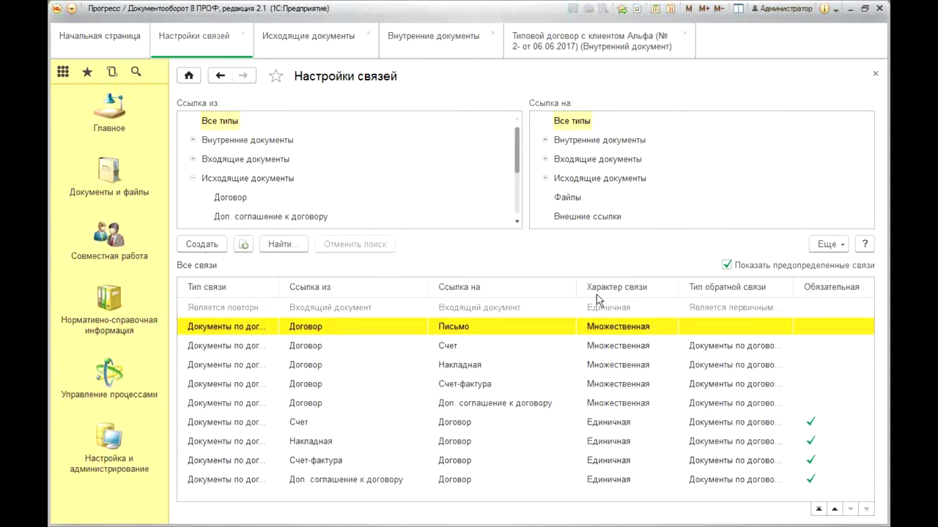
# Compare the new Договор to Письмо link with the mandatory links to Договор, and check its setting card.
pyautogui.click(631, 425)
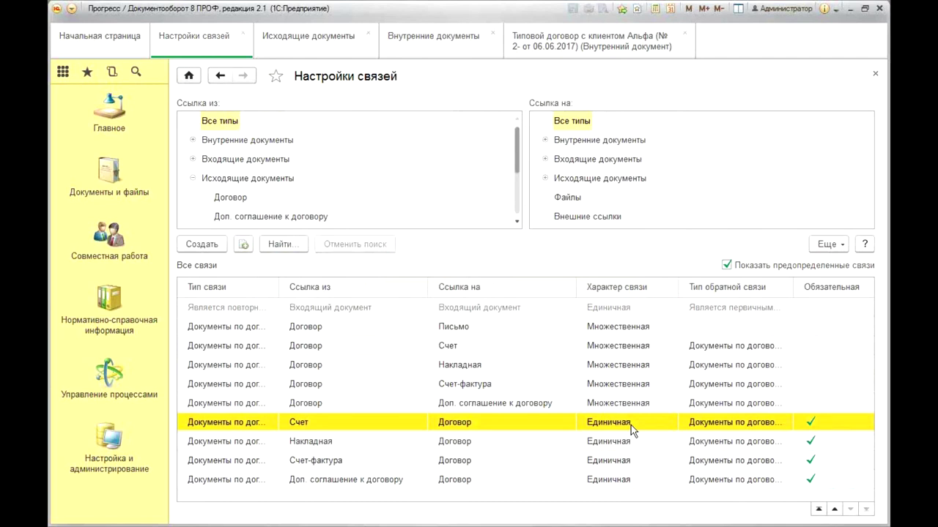
pyautogui.click(542, 331)
pyautogui.click(629, 454)
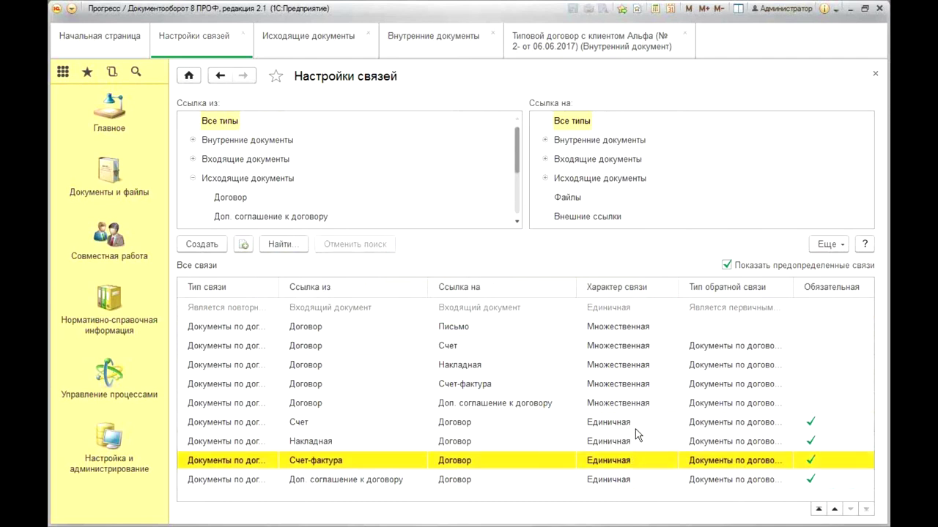
pyautogui.click(635, 427)
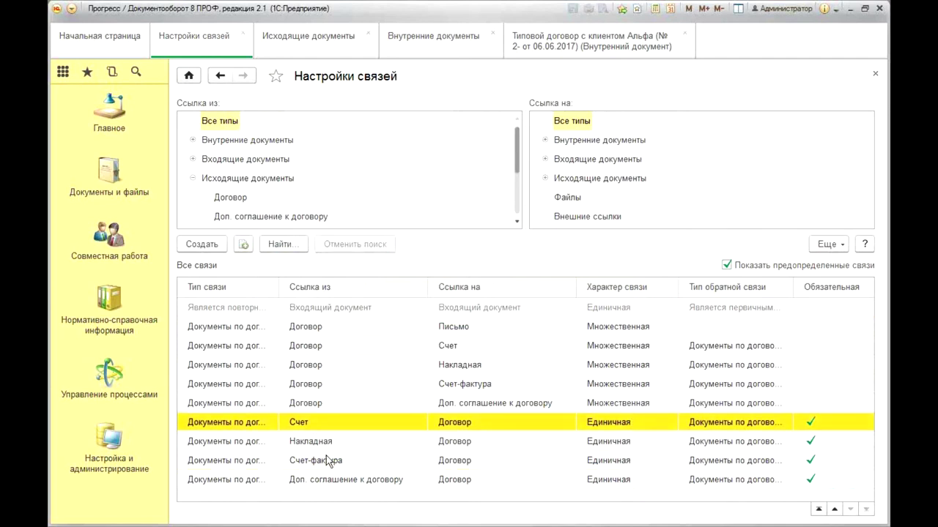
pyautogui.press('Down')
pyautogui.press('Down')
pyautogui.press('Down')
pyautogui.click(327, 422)
pyautogui.doubleClick(531, 329)
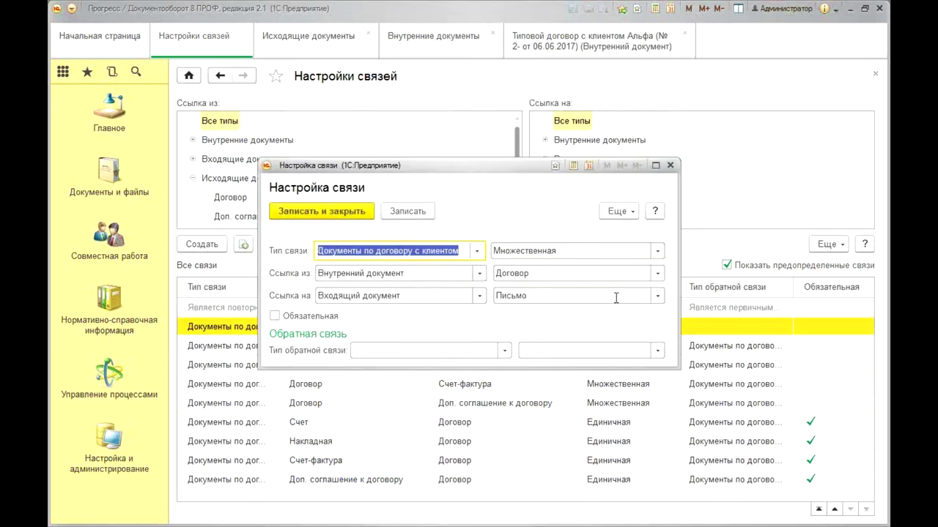
pyautogui.click(330, 211)
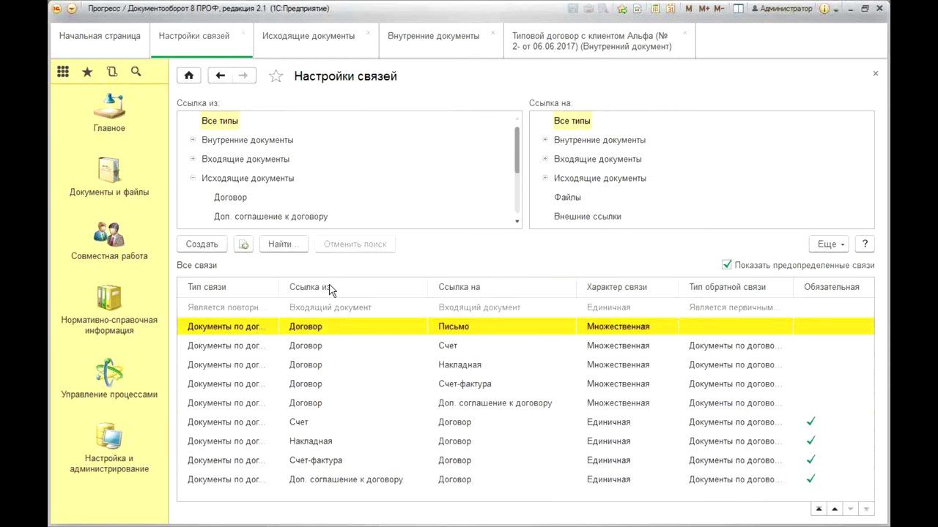
# Create a new incoming document of kind Письмо and go to its name field.
pyautogui.click(114, 179)
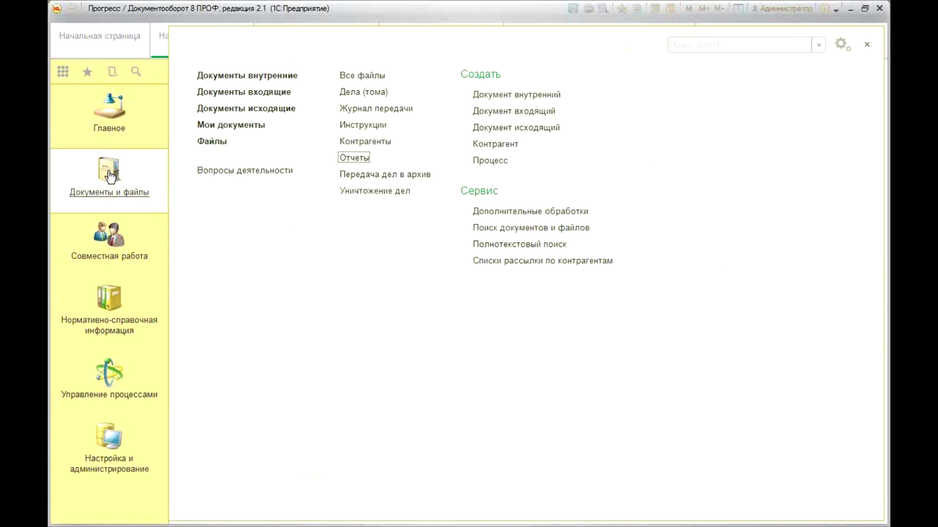
pyautogui.click(271, 76)
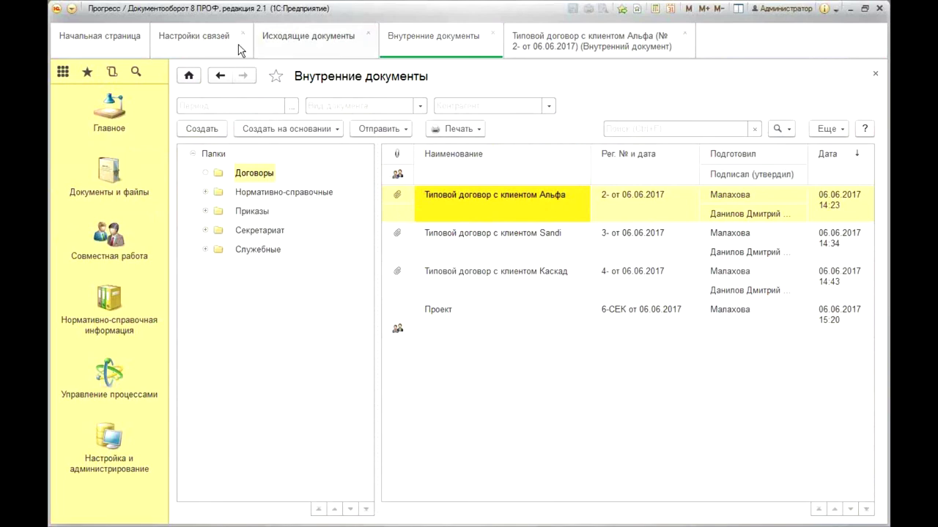
pyautogui.click(117, 172)
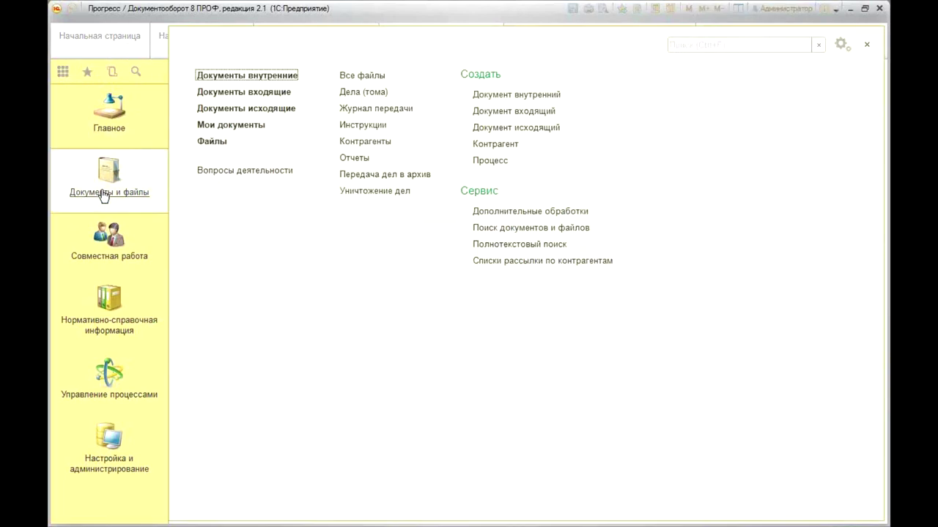
pyautogui.click(220, 92)
pyautogui.click(203, 129)
pyautogui.click(412, 173)
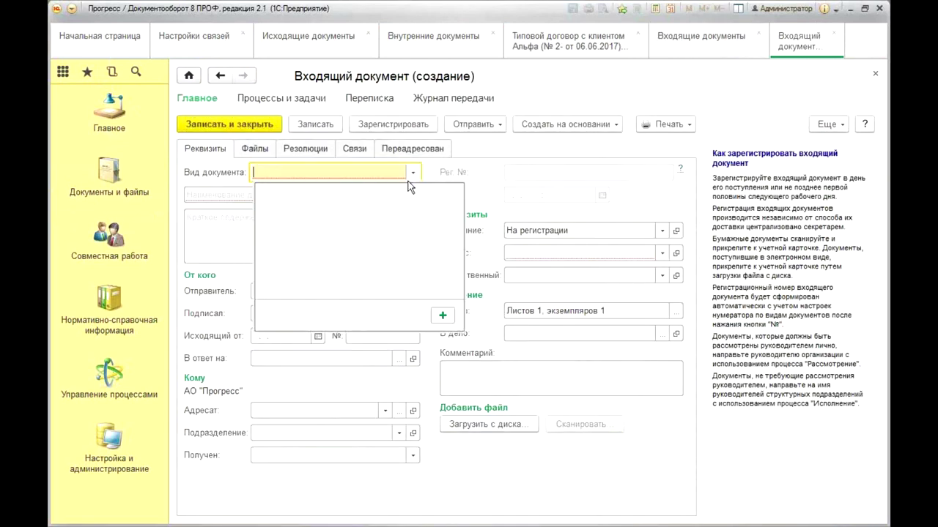
pyautogui.click(293, 271)
pyautogui.click(268, 194)
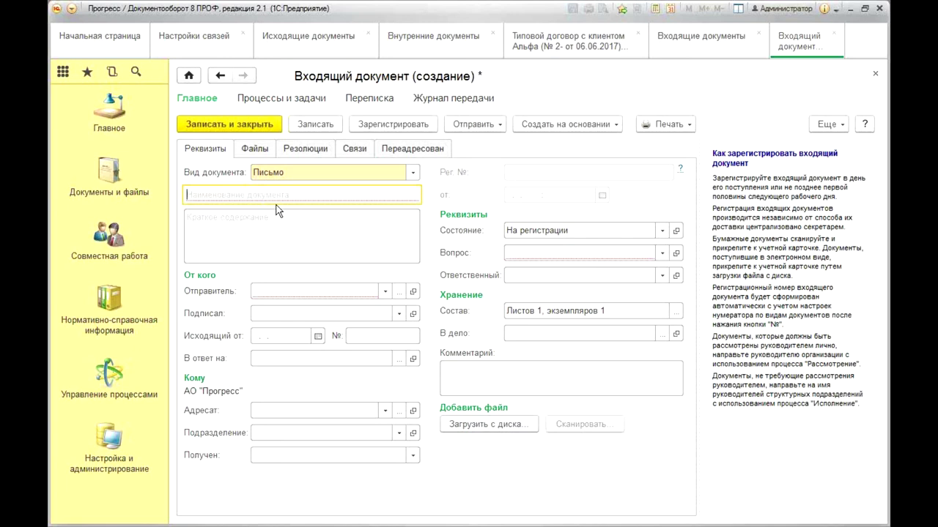
# Name the incoming letter "письмо Альфа", choose Альфа АО as the sender and fill in the signatory.
pyautogui.write('письм')
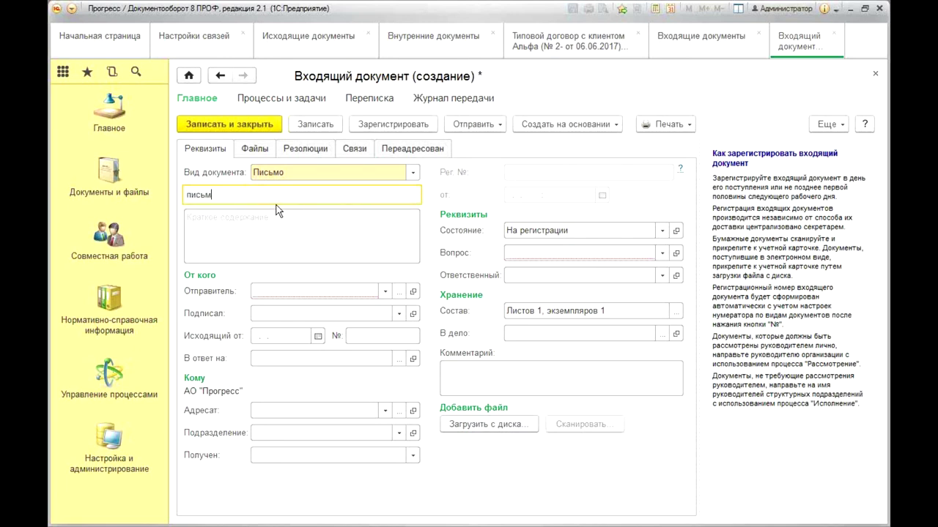
pyautogui.write('о Альфа')
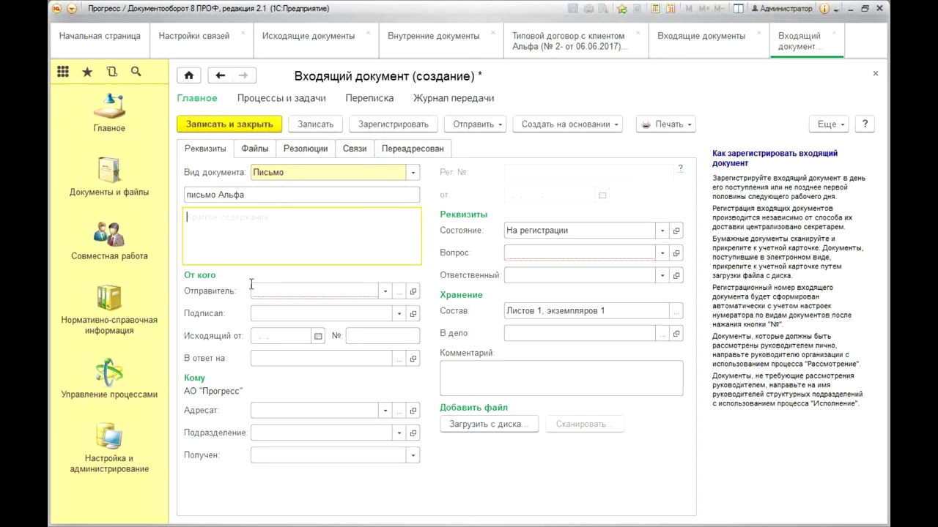
pyautogui.click(281, 291)
pyautogui.click(329, 290)
pyautogui.write('a')
pyautogui.click(317, 312)
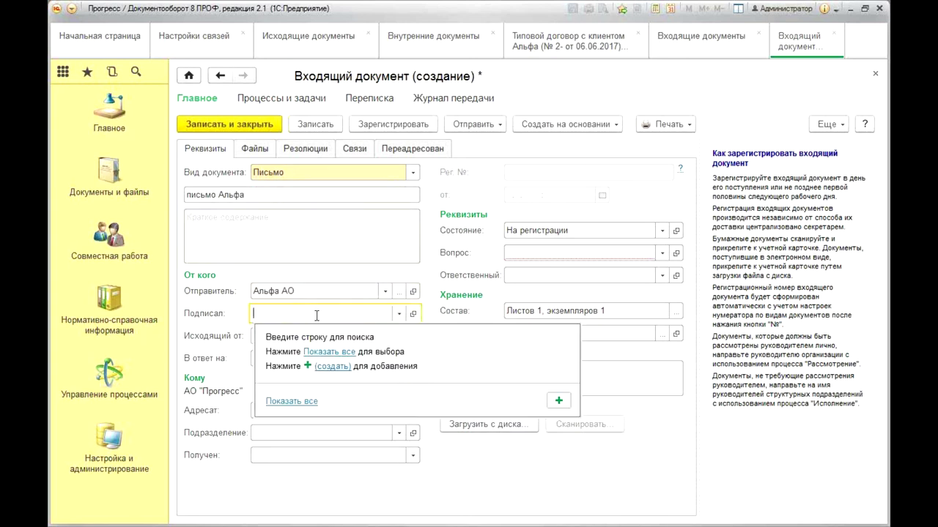
pyautogui.click(318, 327)
# Fill in the addressee, set the question to Документы по клиентам, and register the incoming letter.
pyautogui.click(311, 409)
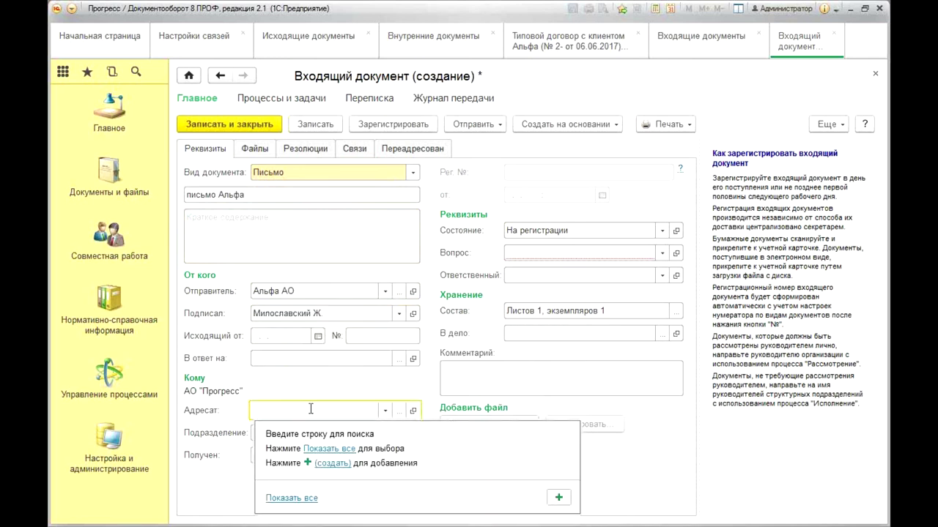
pyautogui.write('д')
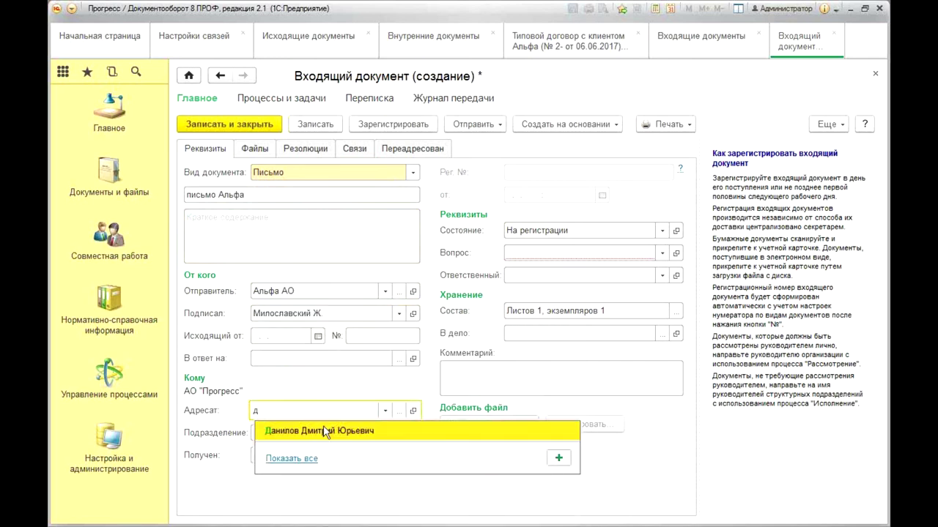
pyautogui.click(323, 435)
pyautogui.click(662, 253)
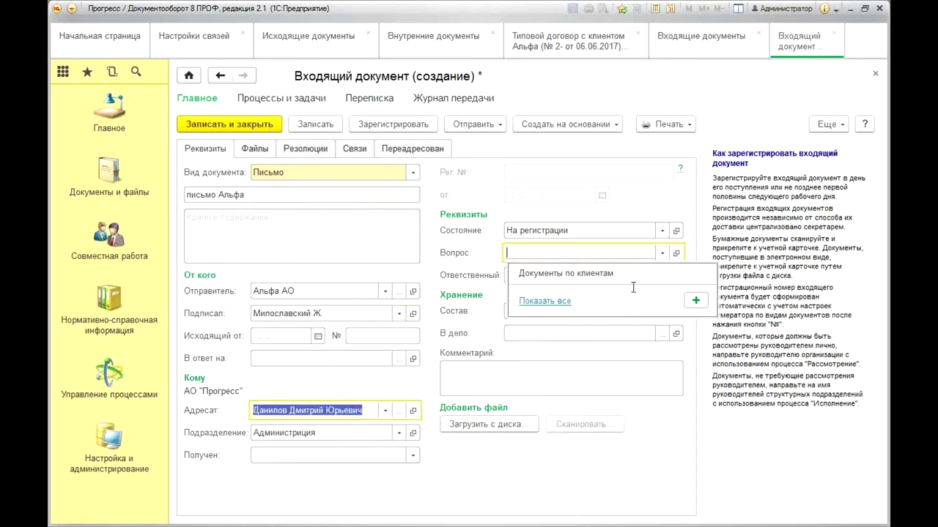
pyautogui.click(596, 287)
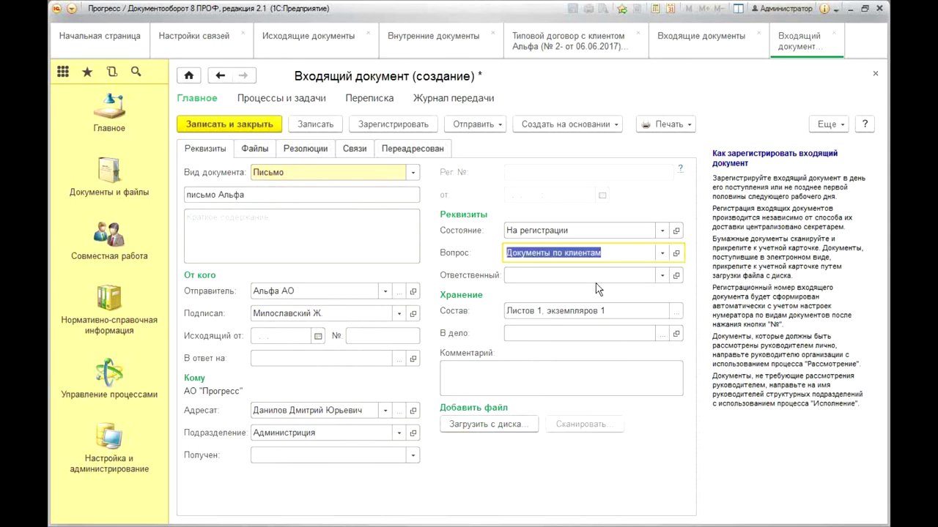
pyautogui.click(384, 129)
# Check the link types offered from письмо Альфа to Типовой договор с клиентом Альфа without creating a link, and save and close the letter.
pyautogui.click(354, 149)
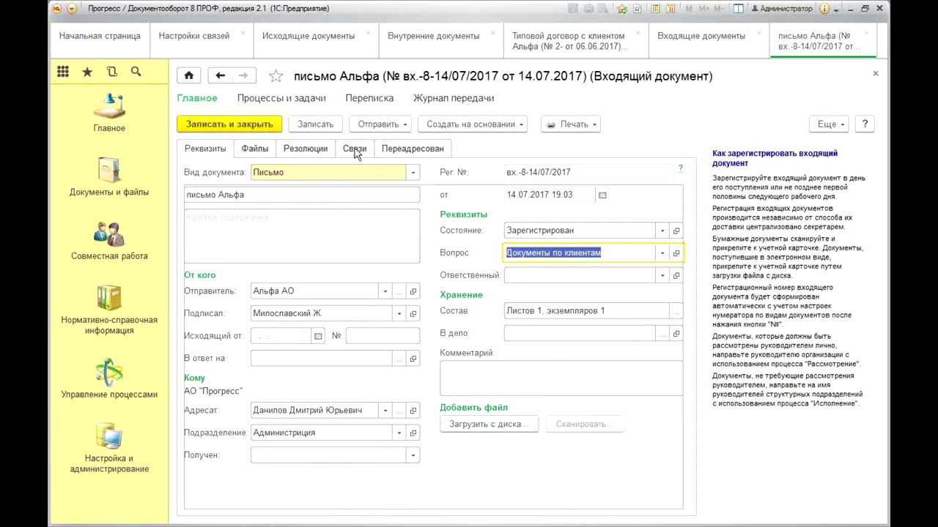
pyautogui.click(212, 173)
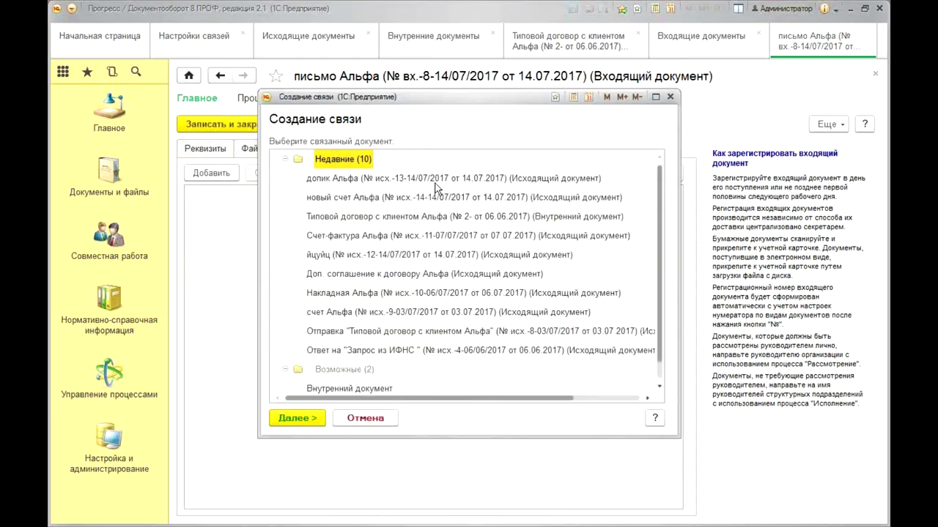
pyautogui.doubleClick(431, 217)
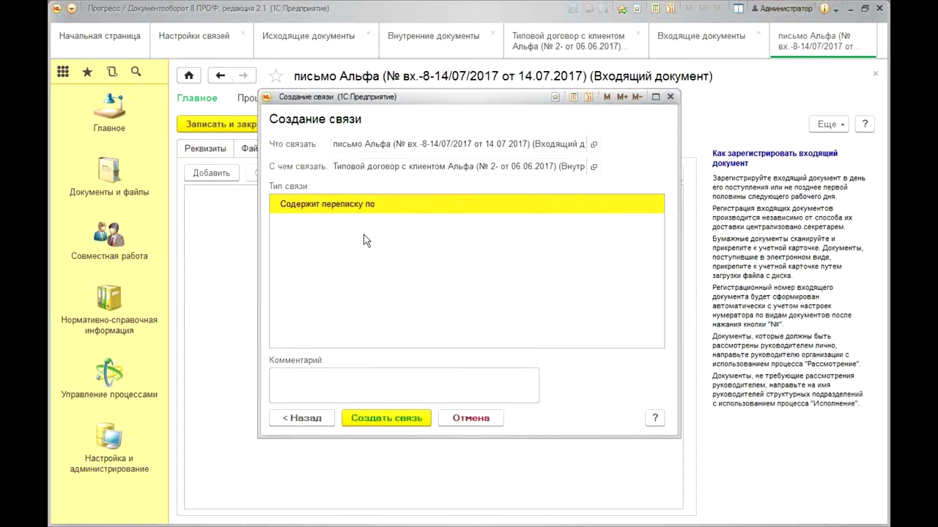
pyautogui.click(669, 97)
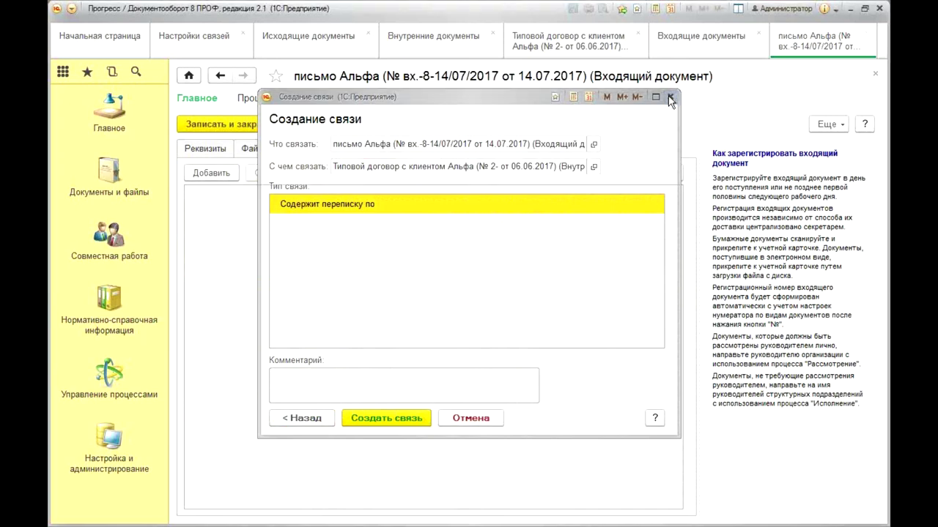
pyautogui.click(209, 125)
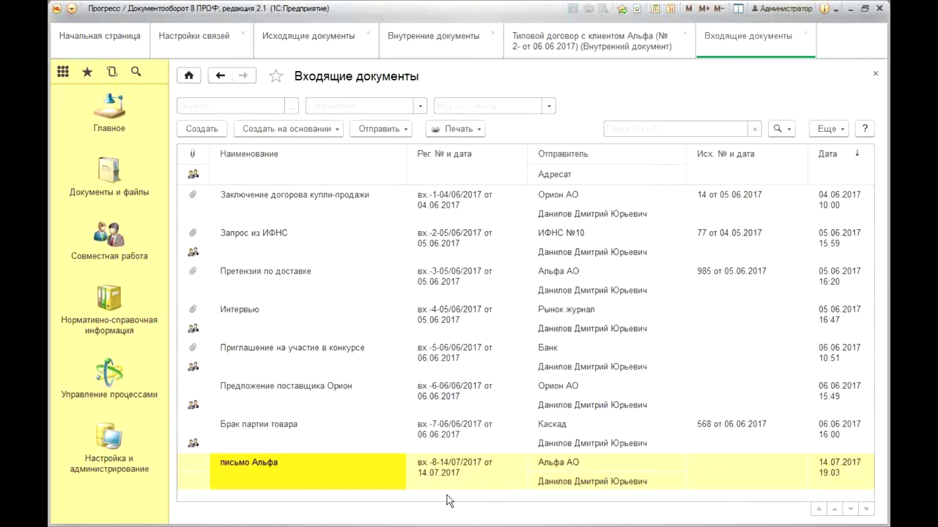
# Check the existing links of письмо Альфа and of Типовой договор с клиентом Альфа, closing both cards.
pyautogui.doubleClick(517, 468)
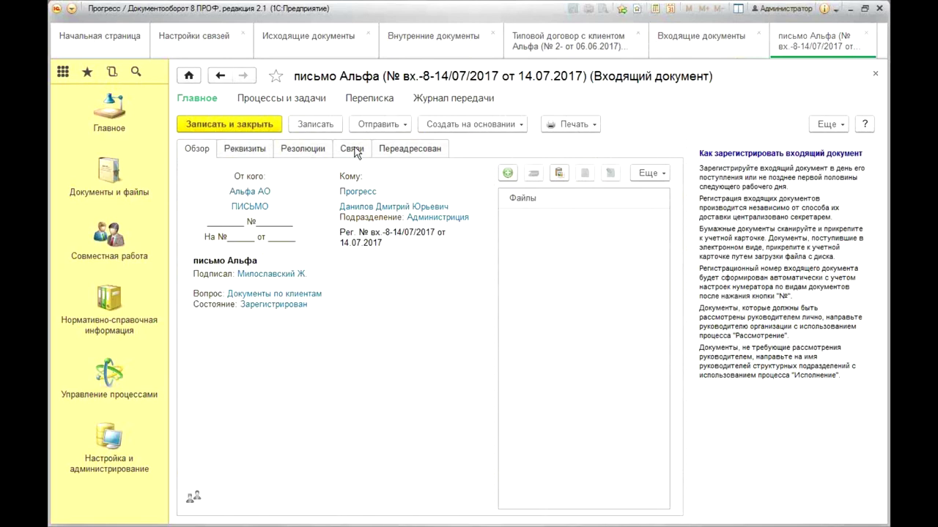
pyautogui.click(352, 149)
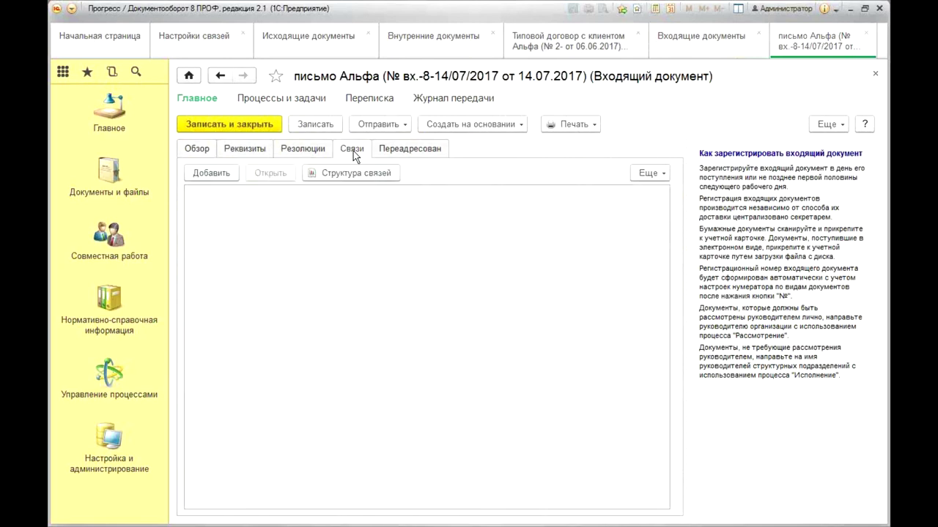
pyautogui.click(878, 75)
pyautogui.click(238, 468)
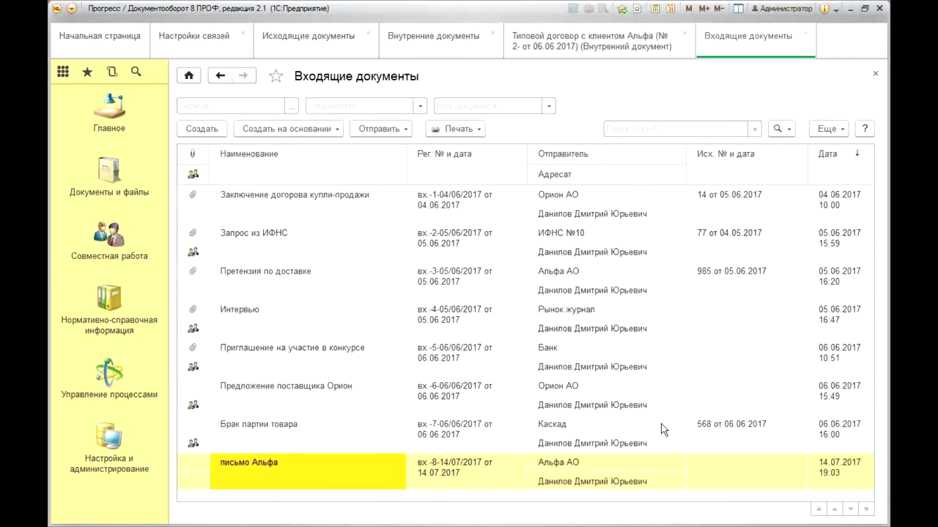
pyautogui.click(430, 49)
pyautogui.click(578, 38)
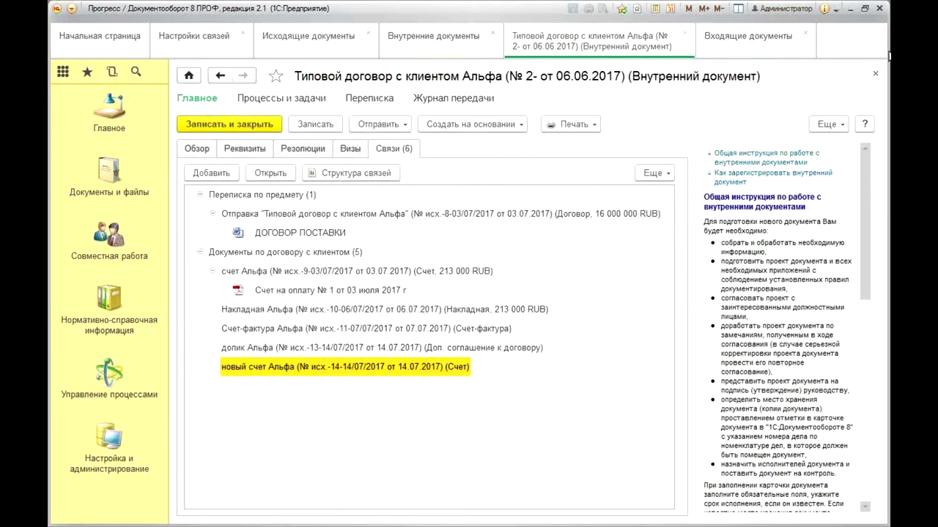
pyautogui.click(262, 122)
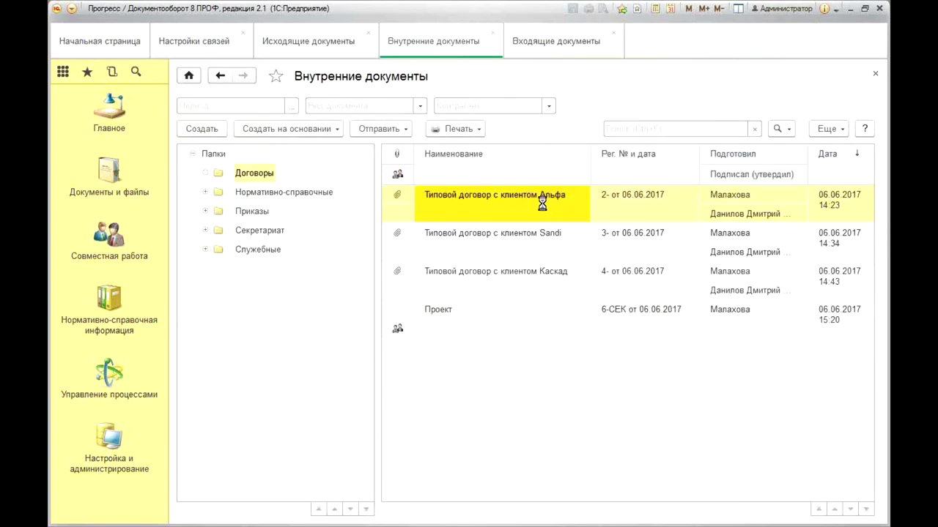
# Link Типовой договор с клиентом Альфа to письмо Альфа as Документы по договору с клиентом, and save and close the contract.
pyautogui.doubleClick(540, 199)
pyautogui.click(404, 151)
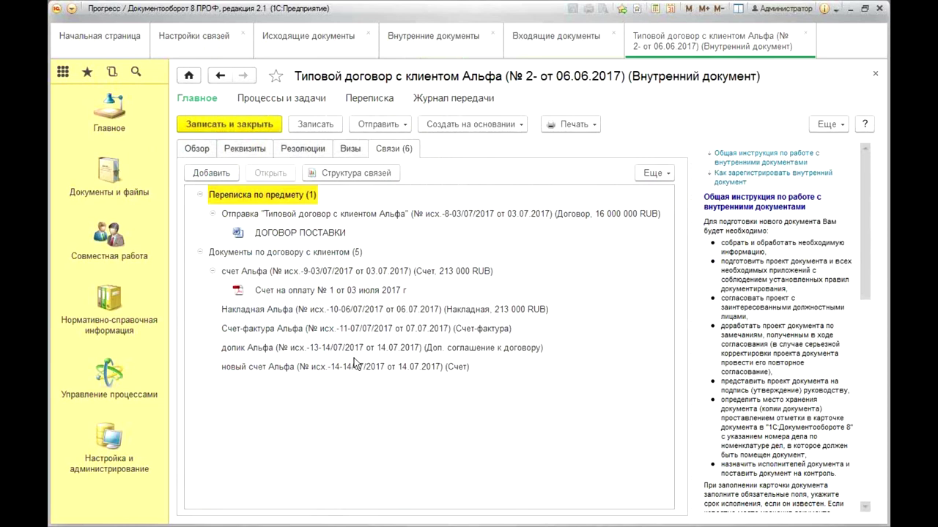
pyautogui.click(200, 175)
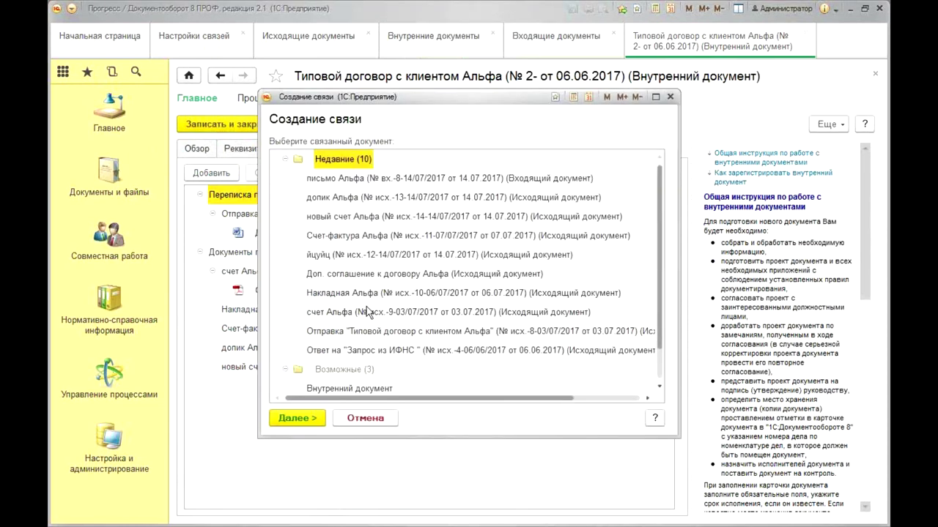
pyautogui.doubleClick(332, 182)
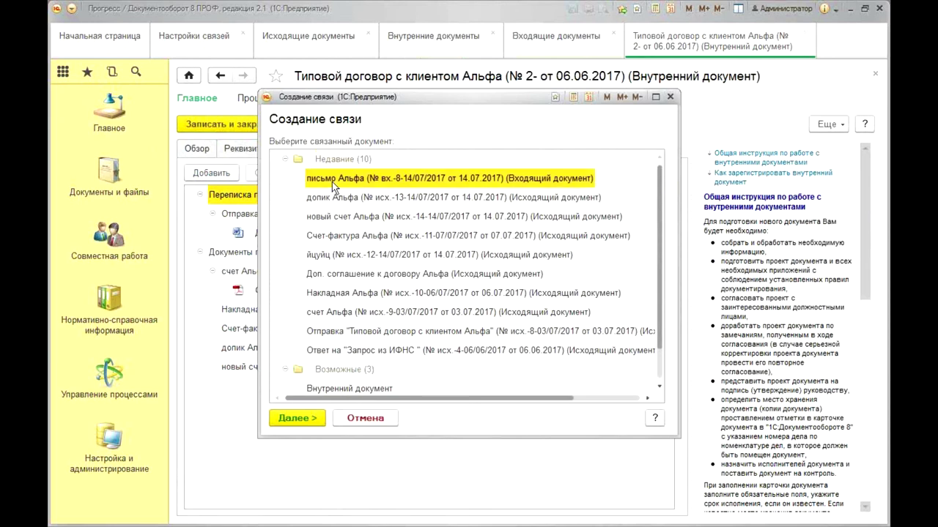
pyautogui.doubleClick(374, 223)
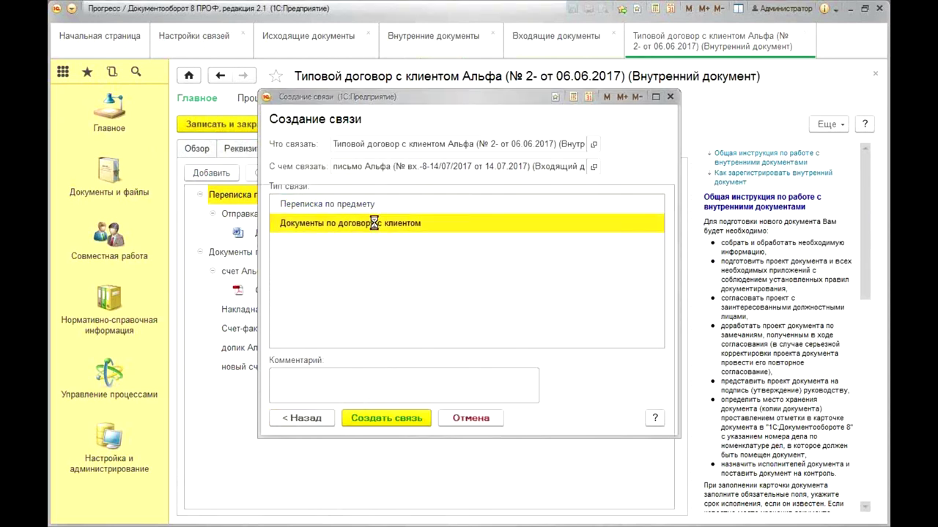
pyautogui.click(227, 126)
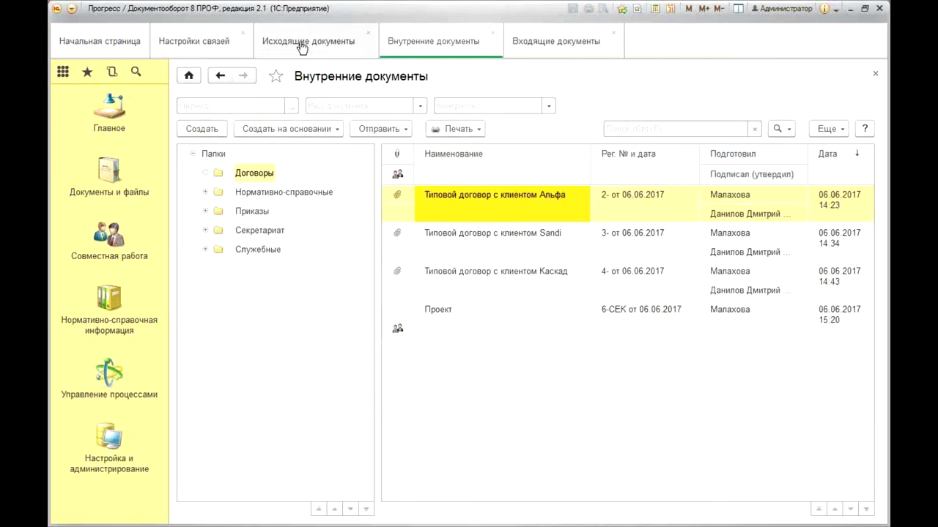
# Reopen письмо Альфа to check its links and the link types available towards the Альфа contract, and close it without linking.
pyautogui.click(590, 31)
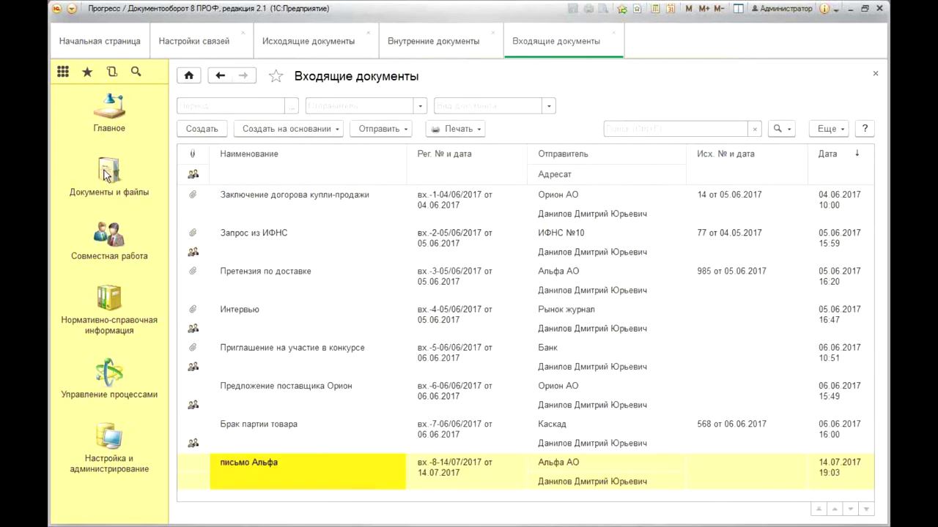
pyautogui.doubleClick(532, 476)
pyautogui.click(361, 149)
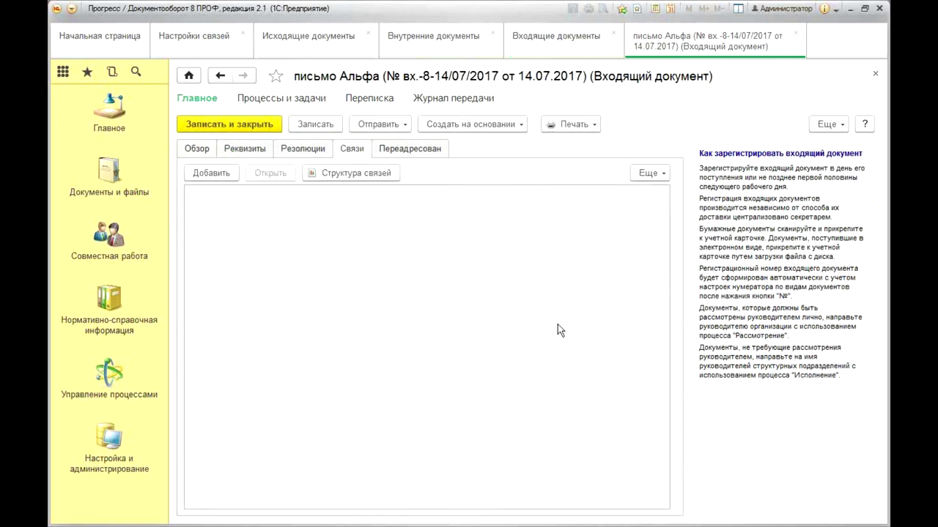
pyautogui.click(212, 173)
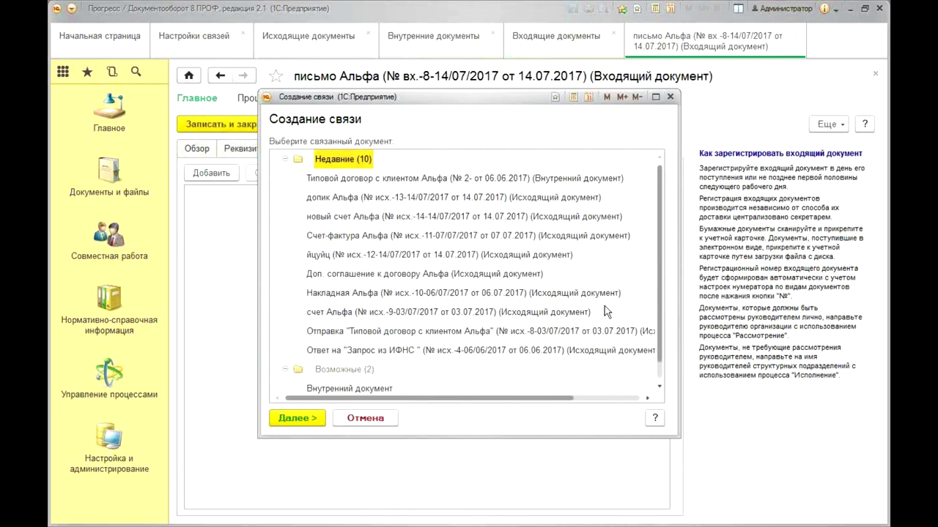
pyautogui.doubleClick(461, 178)
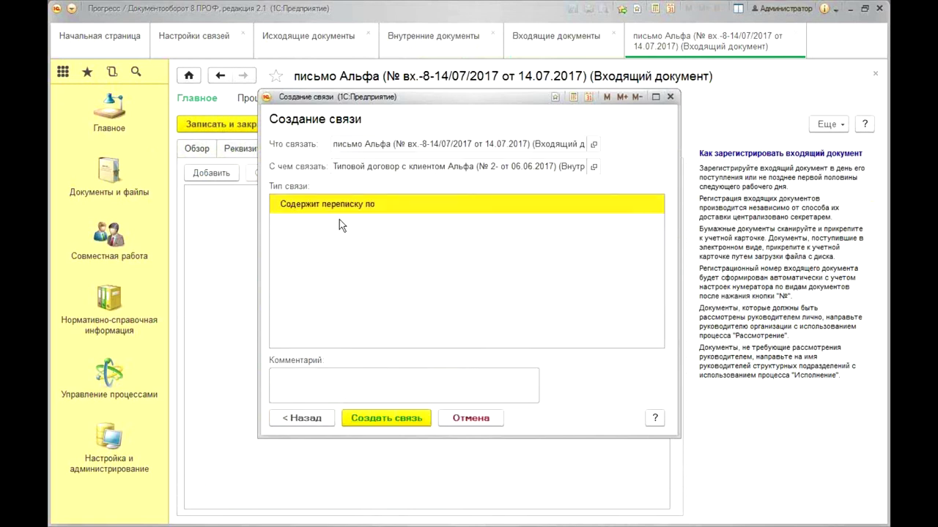
pyautogui.click(499, 417)
pyautogui.click(876, 75)
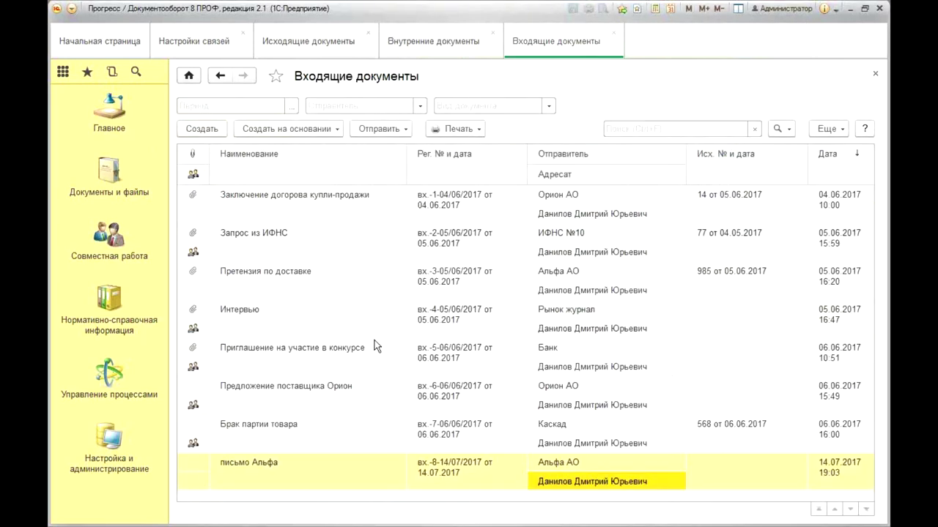
# Close the incoming, internal and outgoing document lists to return to the link settings.
pyautogui.click(612, 33)
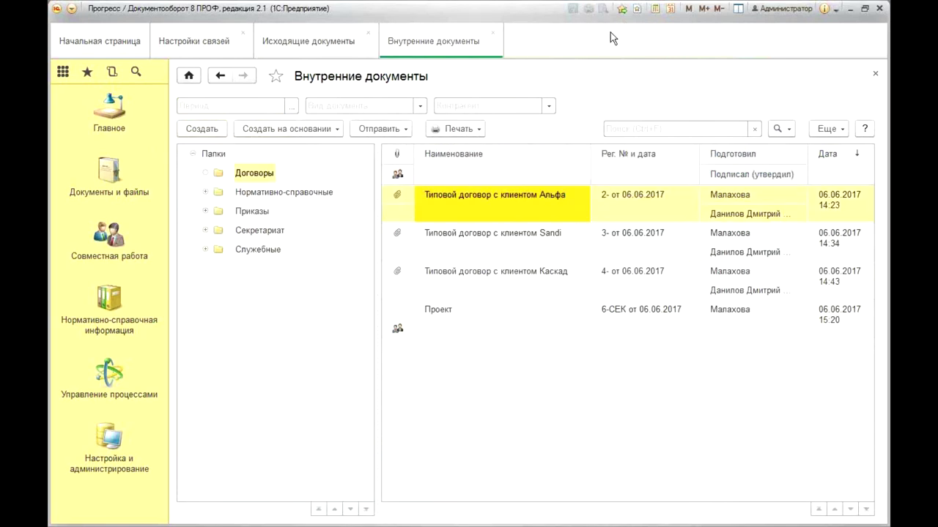
pyautogui.click(493, 34)
pyautogui.click(369, 34)
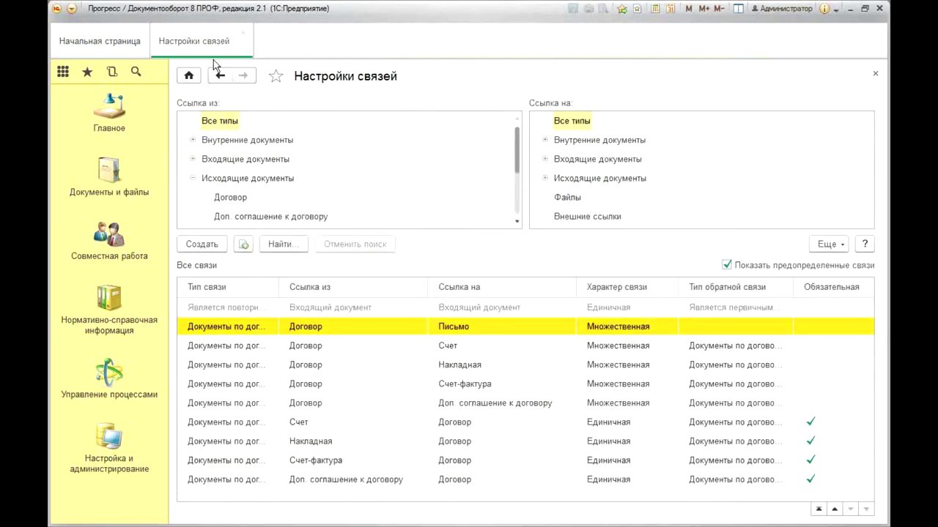
# Try the Обязательная option on the Договор to Письмо link setting, switch it back off, and save and close the setting.
pyautogui.doubleClick(510, 334)
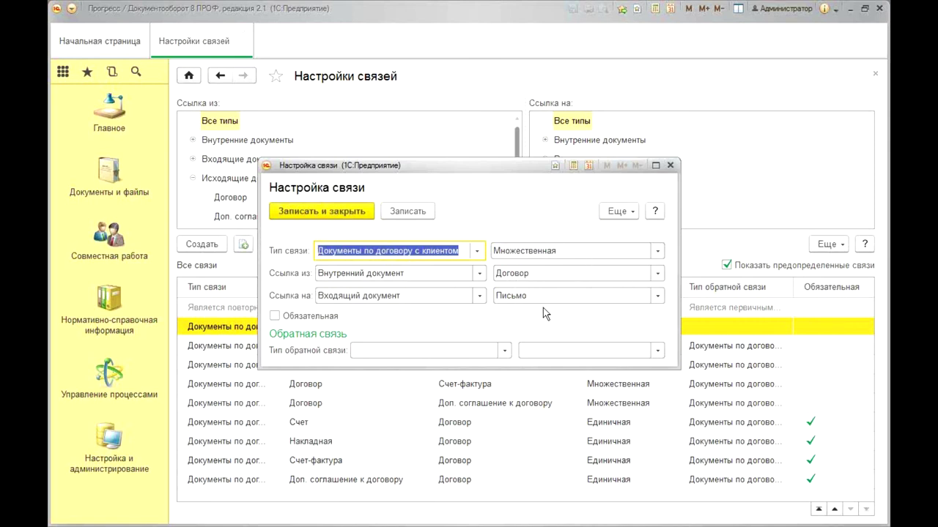
pyautogui.click(334, 315)
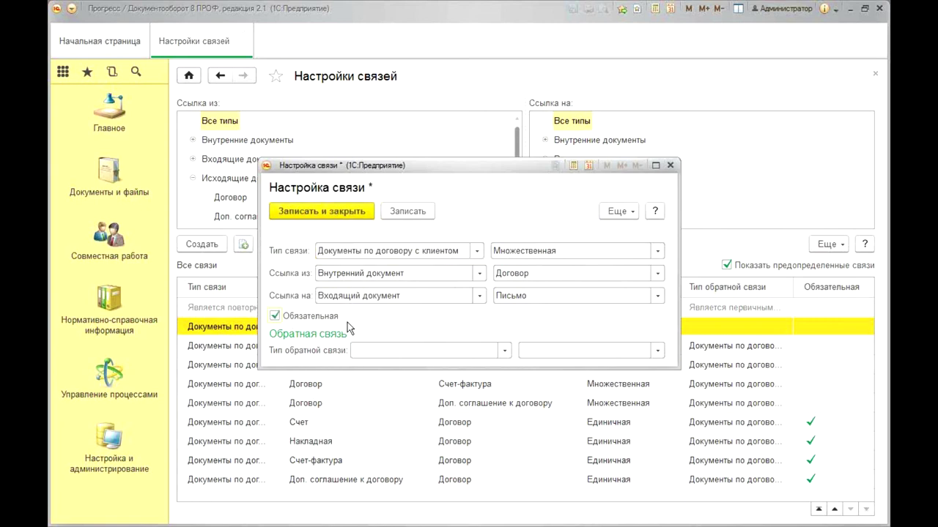
pyautogui.click(299, 320)
pyautogui.click(291, 213)
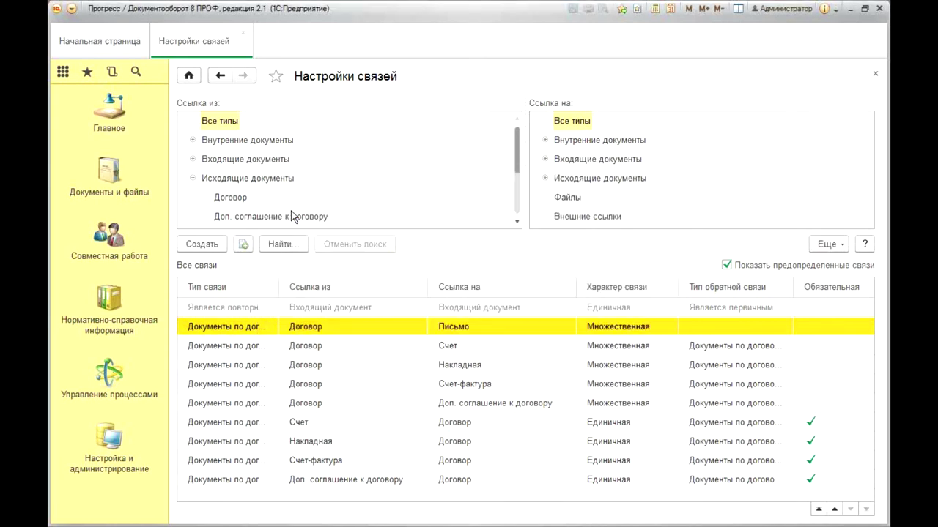
# Close the link settings and open the Нумераторы list from the reference information section.
pyautogui.click(245, 33)
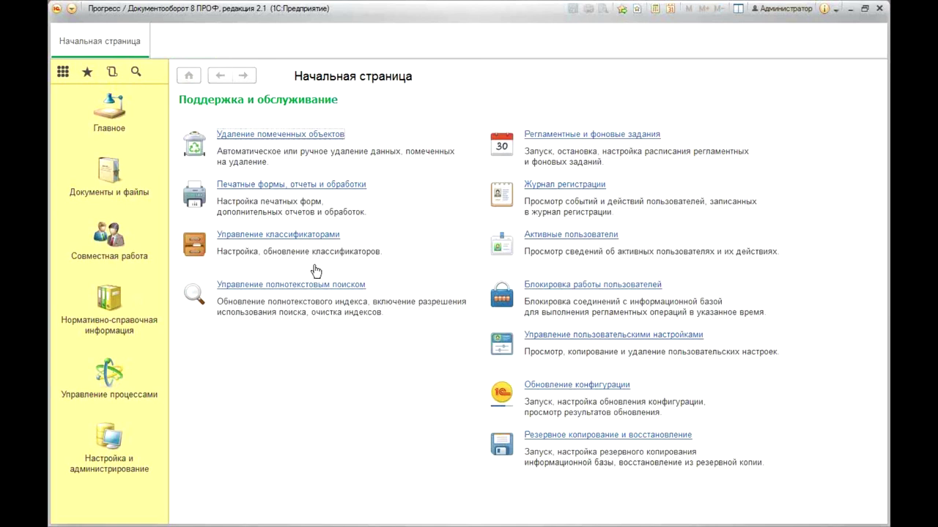
pyautogui.click(102, 322)
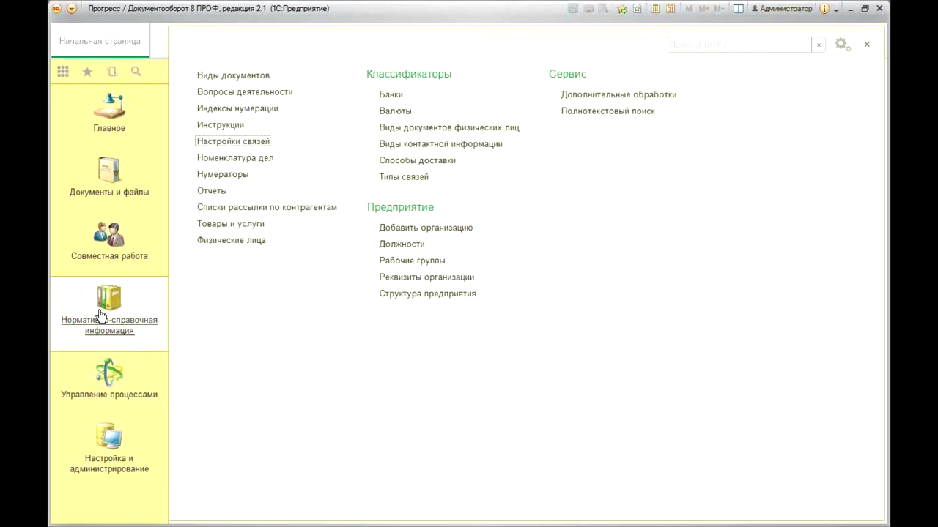
pyautogui.click(222, 176)
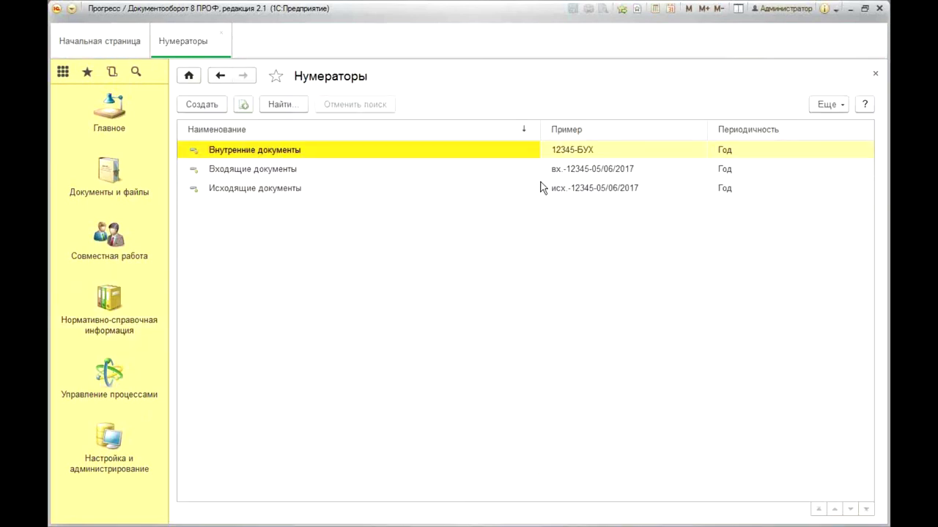
# Create a numerator named нумерация доп соглашений with independent numbering by linked document, using link type Документы по договору с клиентом.
pyautogui.click(218, 107)
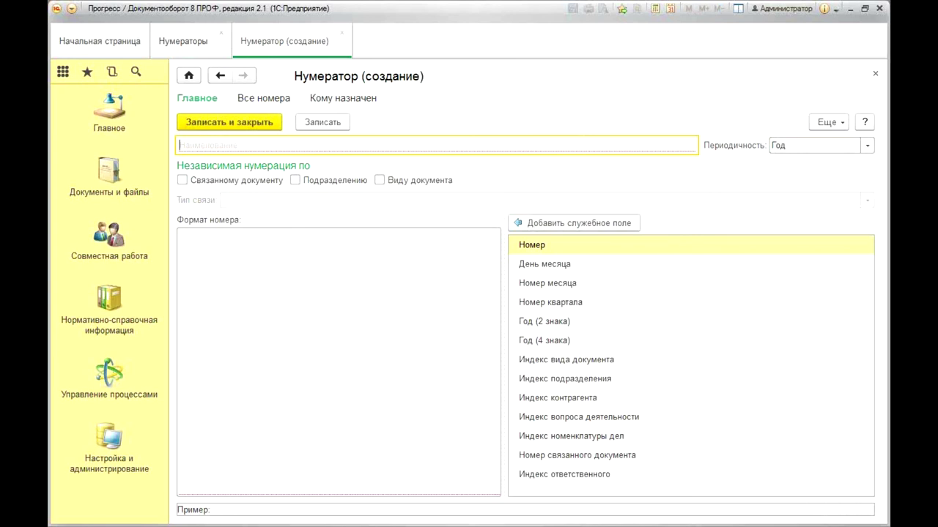
pyautogui.write('Нумерация доп согла')
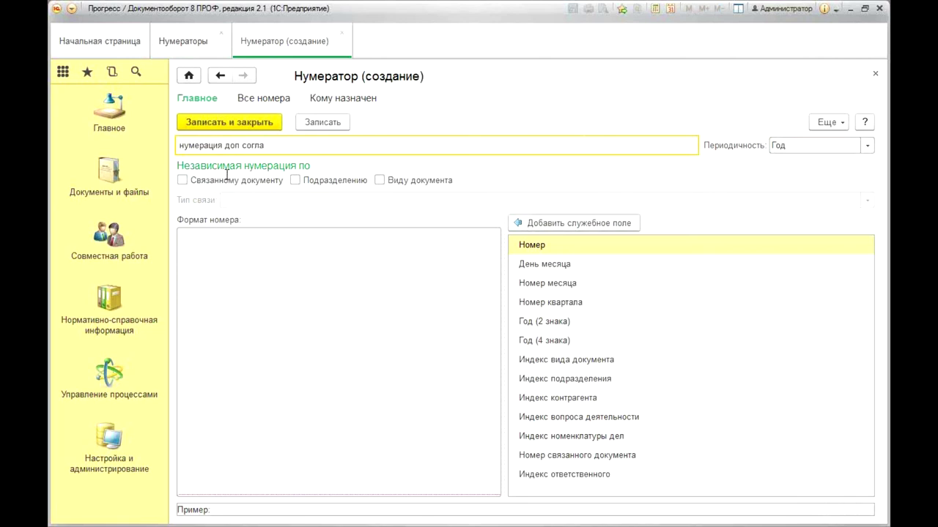
pyautogui.write('шений')
pyautogui.click(183, 180)
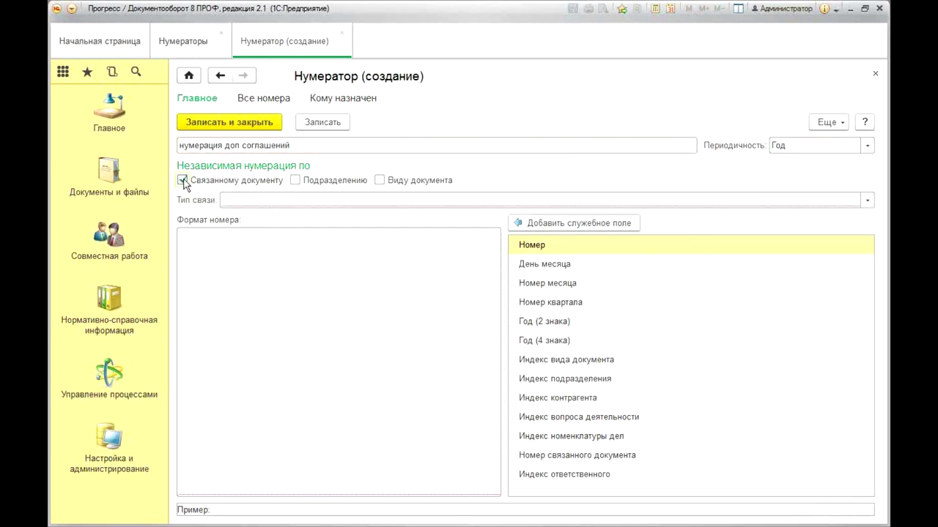
pyautogui.click(280, 201)
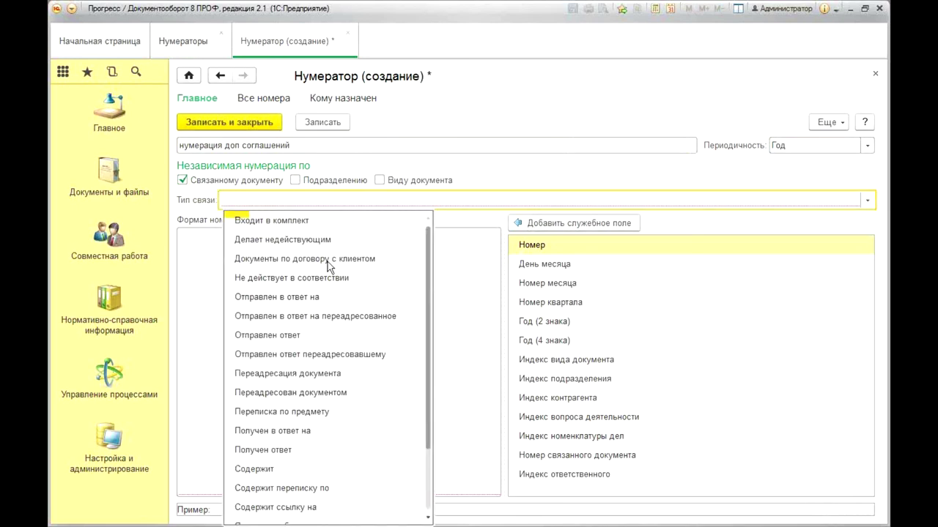
pyautogui.click(363, 261)
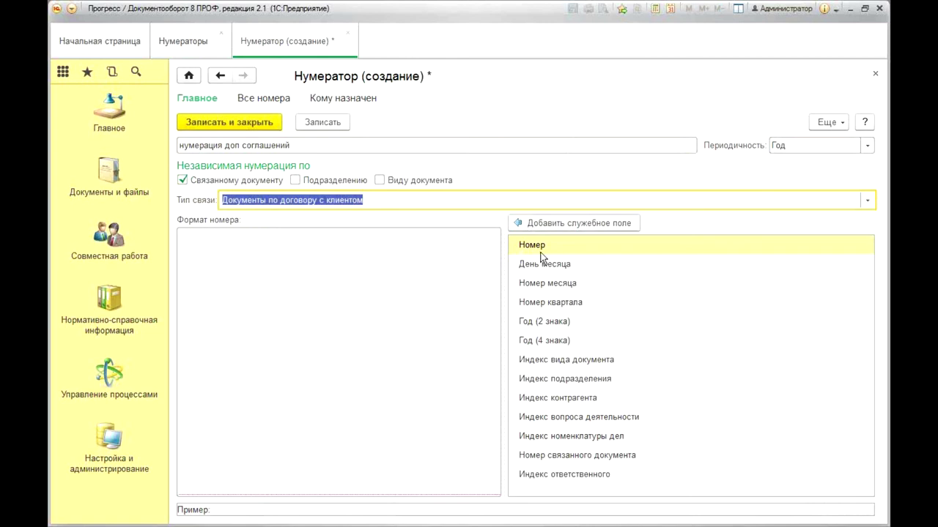
# Set the number format to доп.[Номер]- к договору[НомерСвязДок], then save and close the numerator.
pyautogui.click(260, 240)
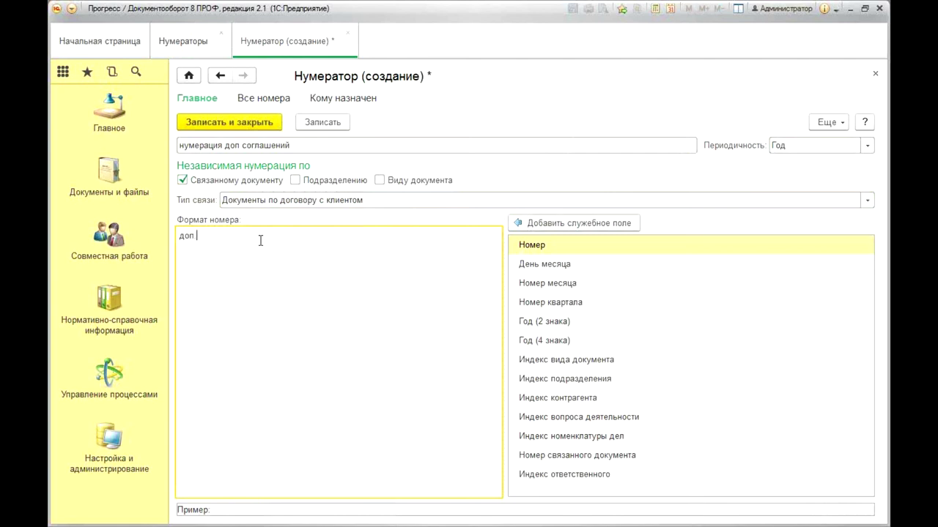
pyautogui.doubleClick(537, 247)
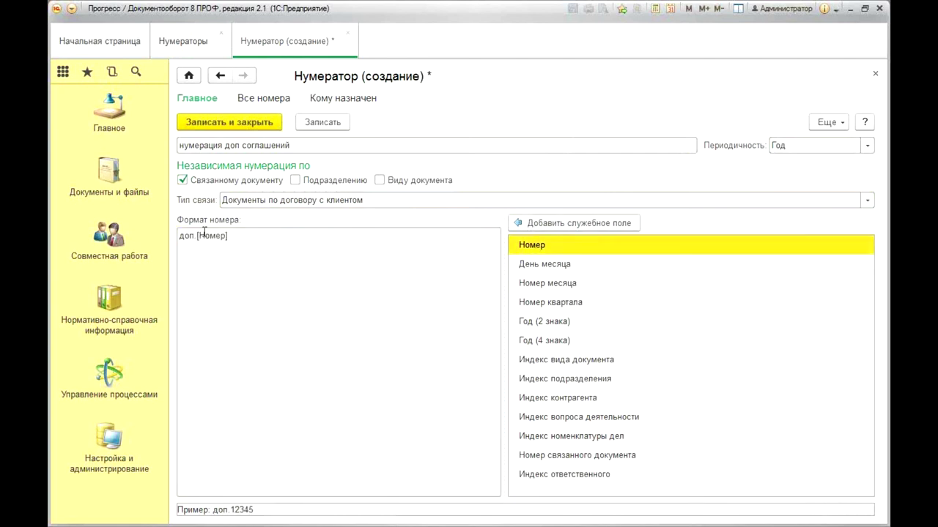
pyautogui.click(254, 235)
pyautogui.write('- к договору')
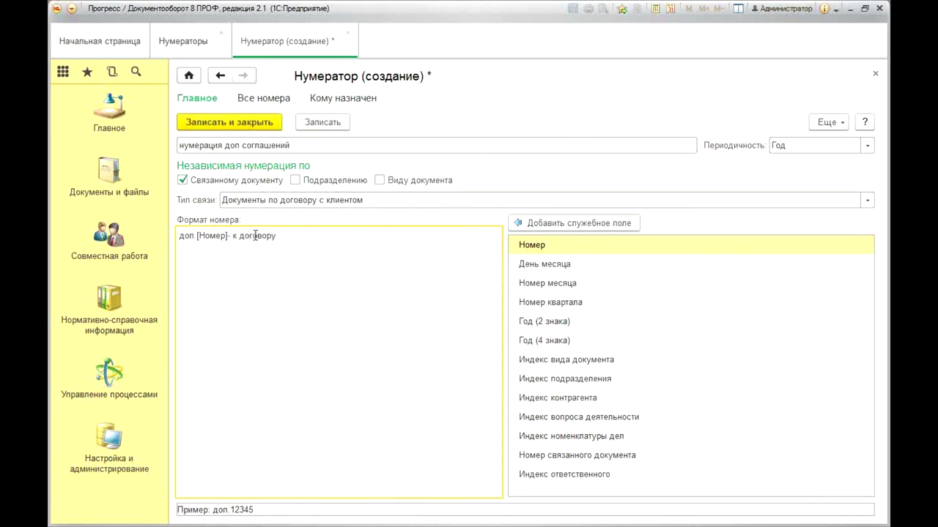
pyautogui.doubleClick(590, 454)
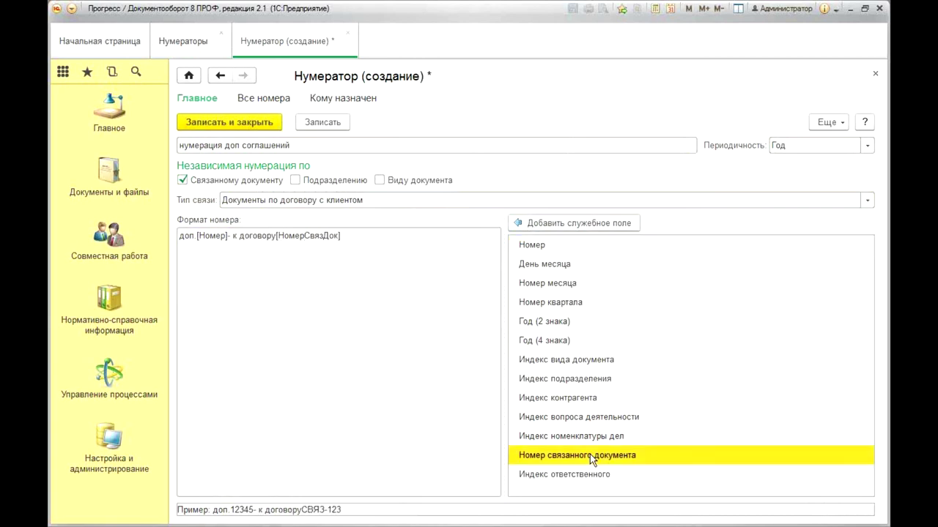
pyautogui.click(370, 237)
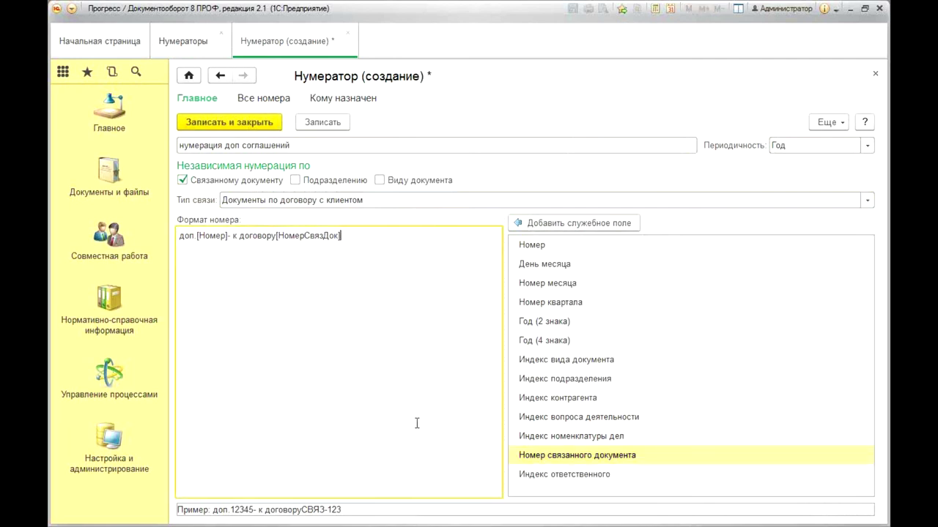
pyautogui.click(265, 124)
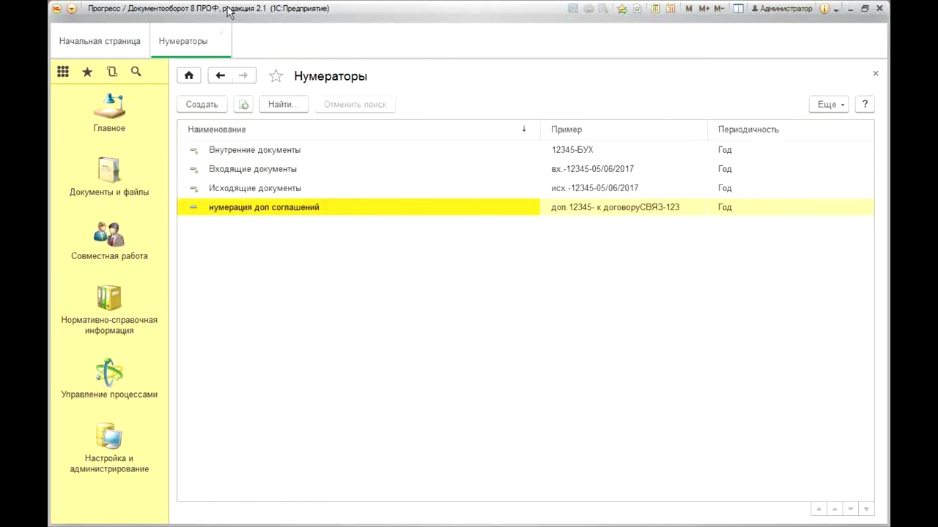
# Close the numerators list and open the outgoing document type Доп. соглашение к договору from Виды документов.
pyautogui.click(220, 33)
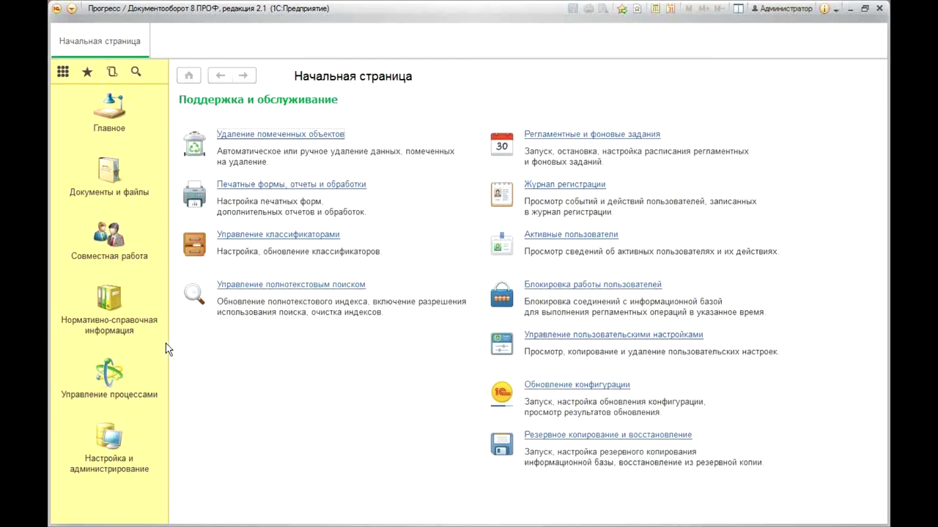
pyautogui.click(112, 322)
pyautogui.click(242, 81)
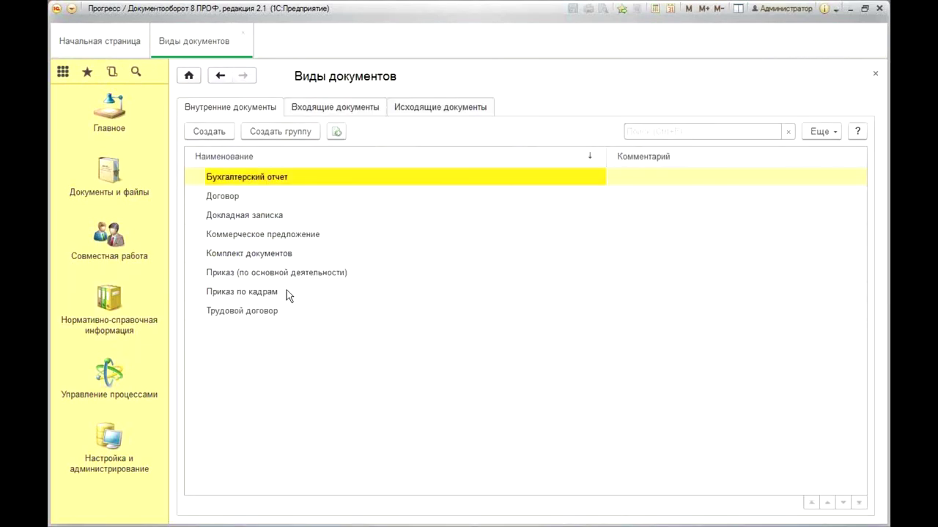
pyautogui.click(433, 110)
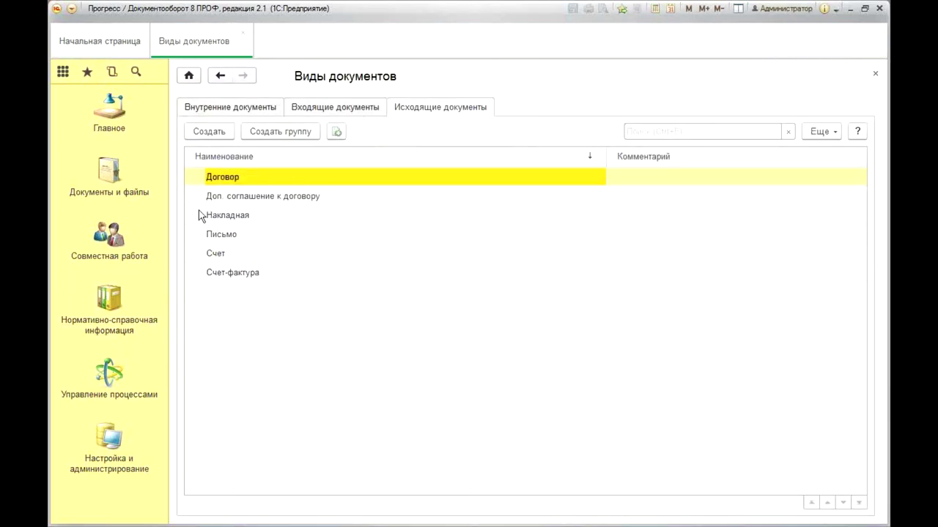
pyautogui.doubleClick(287, 199)
# Assign the numerator нумерация доп соглашений to the Доп. соглашение к договору document type, and save and close it.
pyautogui.click(369, 235)
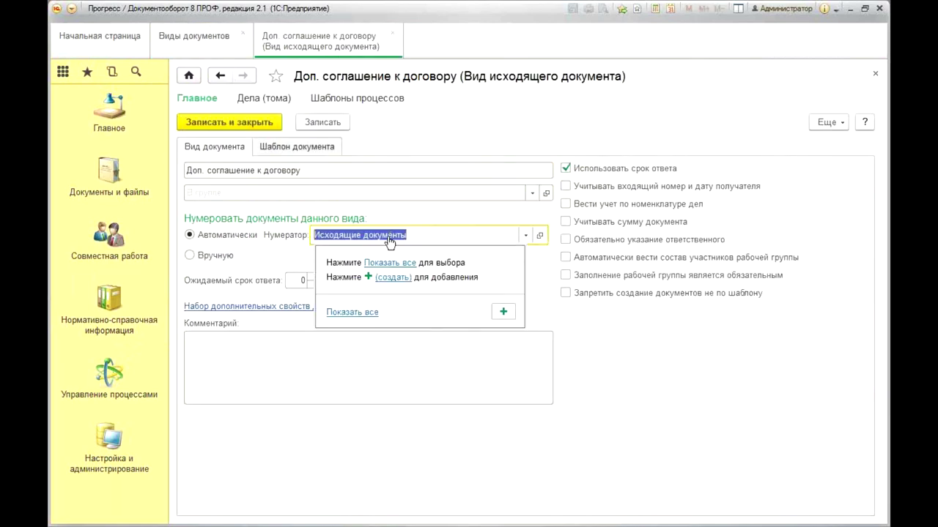
pyautogui.click(370, 315)
pyautogui.doubleClick(332, 228)
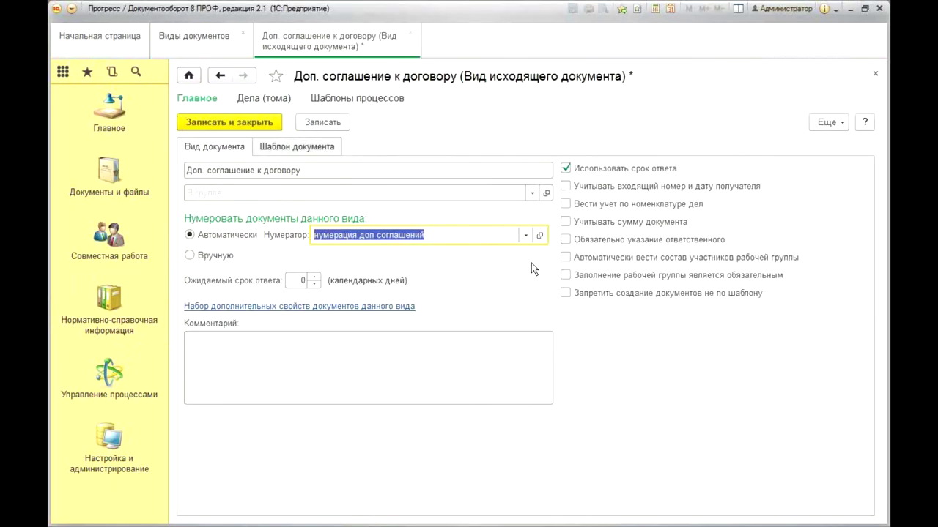
pyautogui.click(213, 124)
pyautogui.click(440, 287)
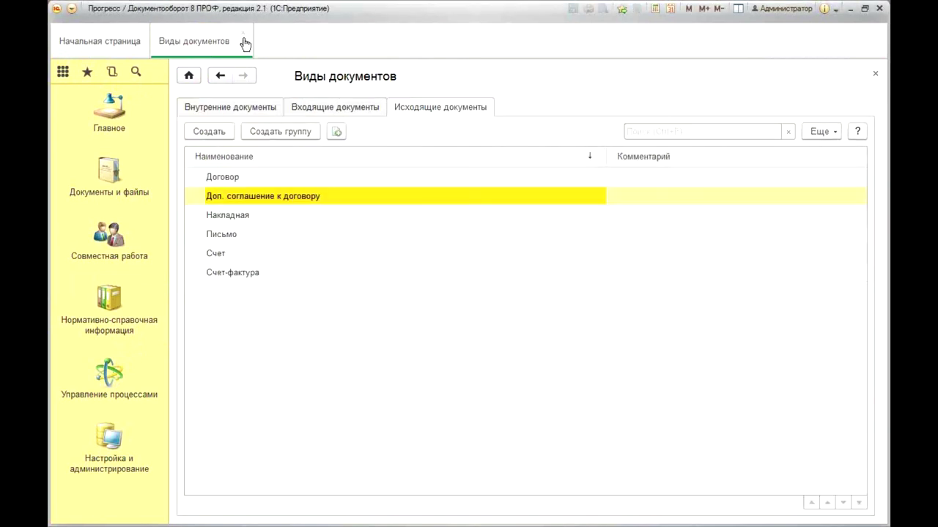
# Close the document types list and open the details (Реквизиты) of the outgoing document допик Альфа.
pyautogui.click(242, 35)
pyautogui.click(102, 312)
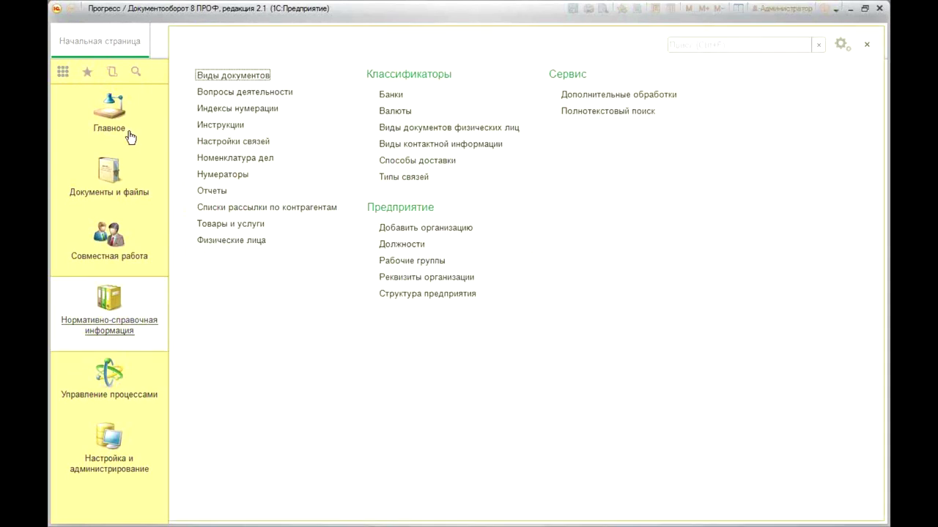
pyautogui.click(77, 196)
pyautogui.click(256, 111)
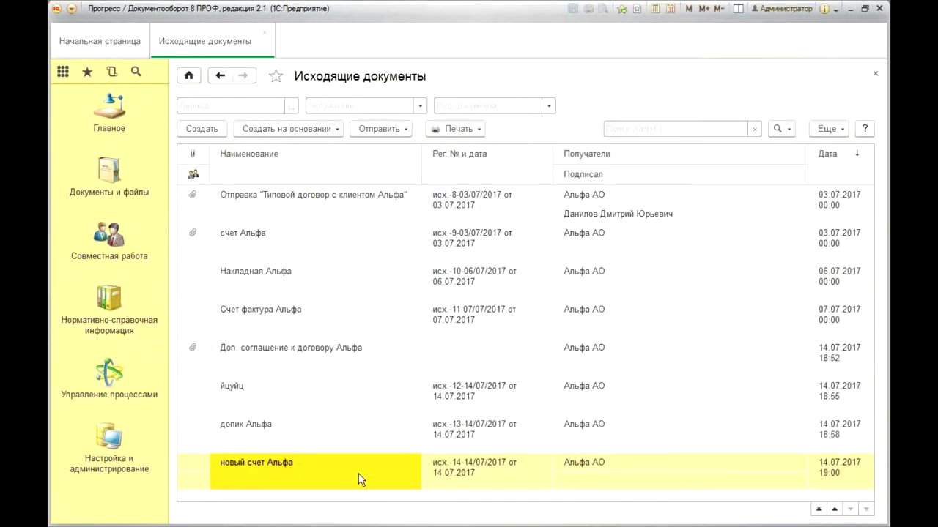
pyautogui.doubleClick(489, 431)
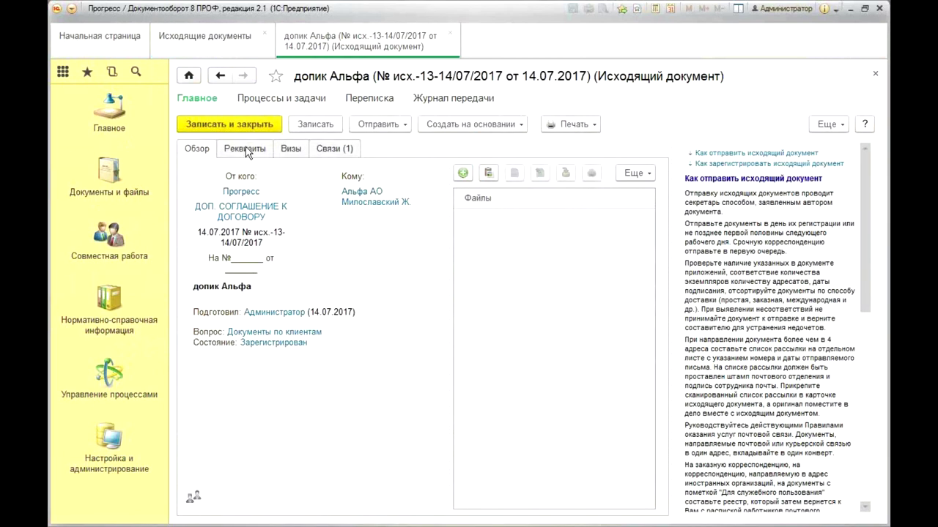
pyautogui.click(246, 148)
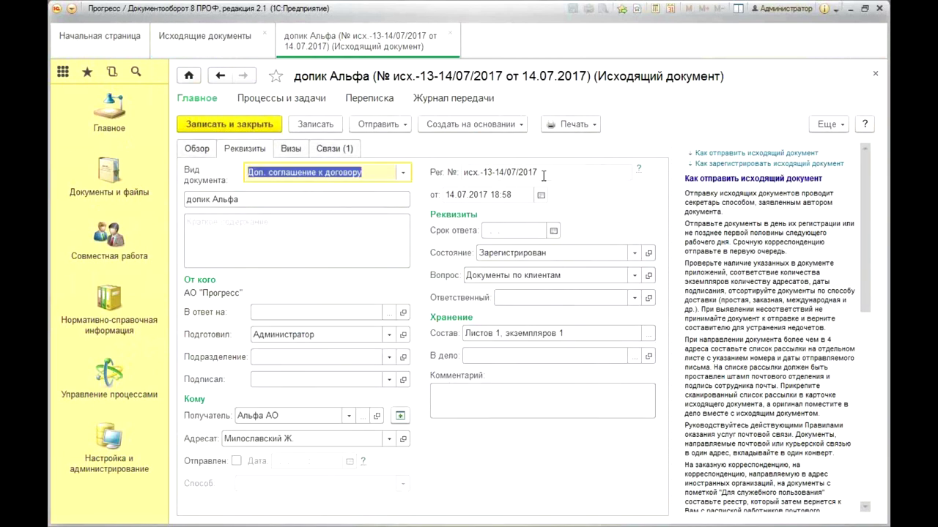
# Re-register допик Альфа with the new numerator, check its registration number, and save and close the document.
pyautogui.click(827, 124)
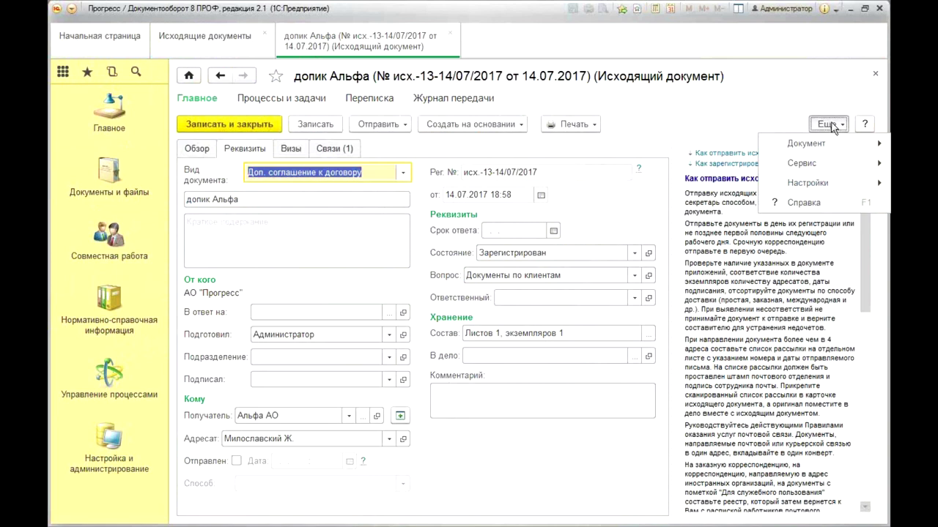
pyautogui.moveTo(805, 144)
pyautogui.click(630, 165)
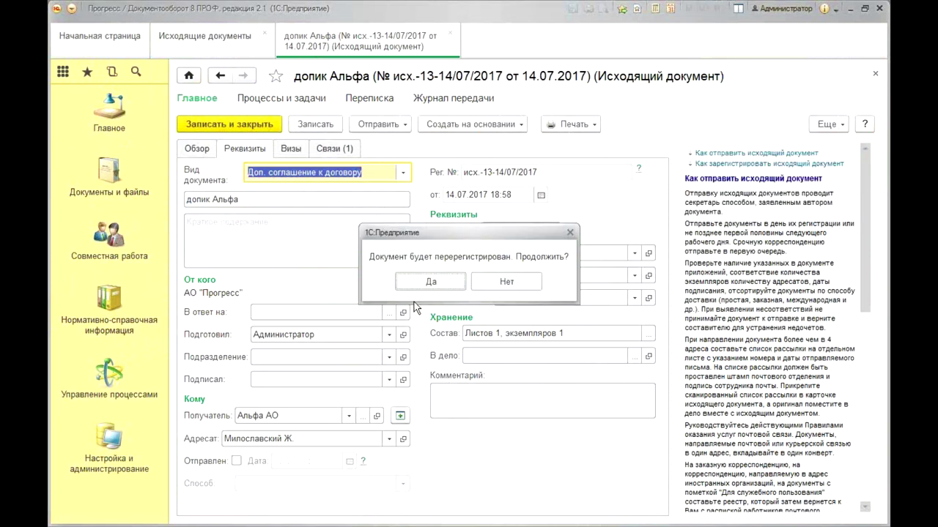
pyautogui.click(430, 281)
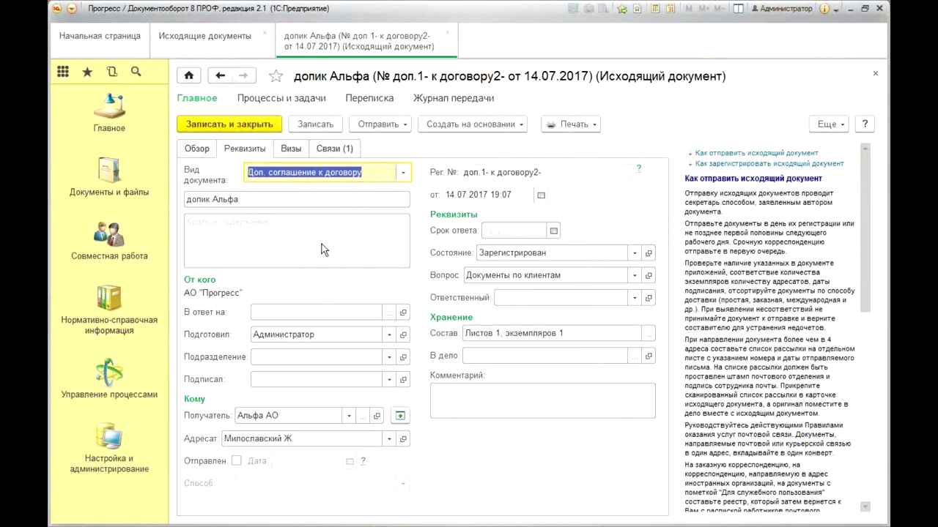
pyautogui.click(572, 173)
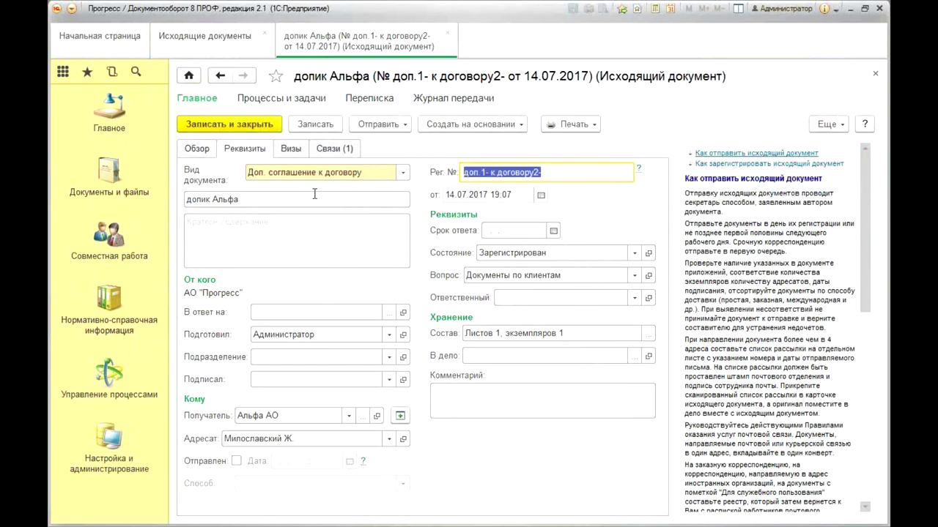
pyautogui.click(233, 122)
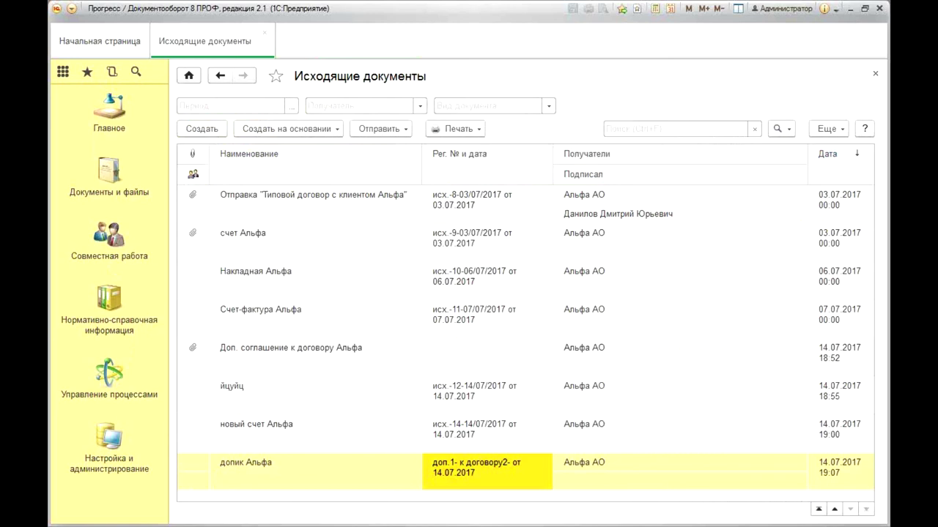
# Review the link settings from outgoing Доп. соглашение к договору, close them and return to the outgoing documents list.
pyautogui.click(104, 320)
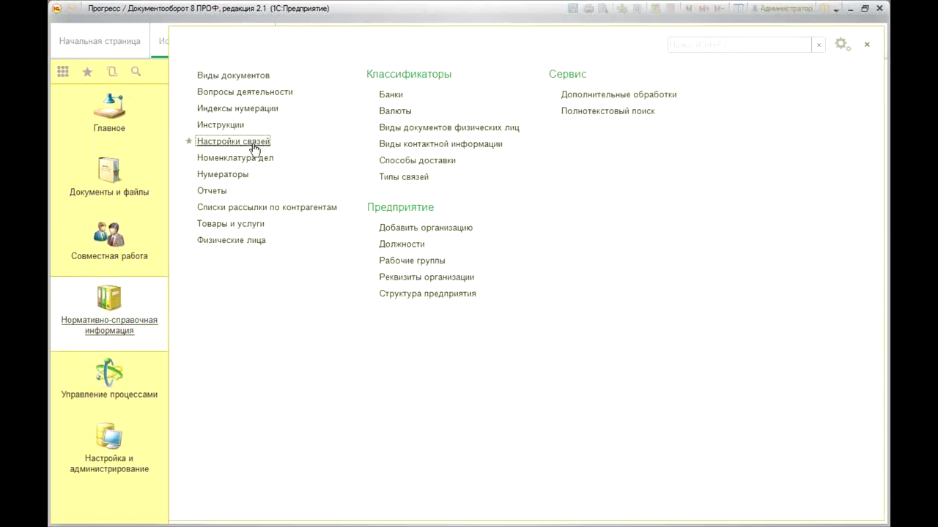
pyautogui.click(251, 144)
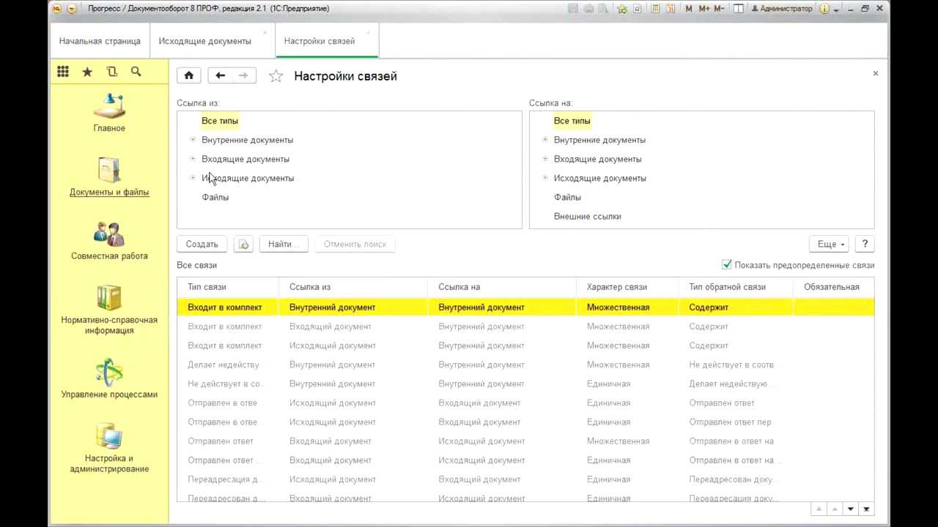
pyautogui.click(267, 146)
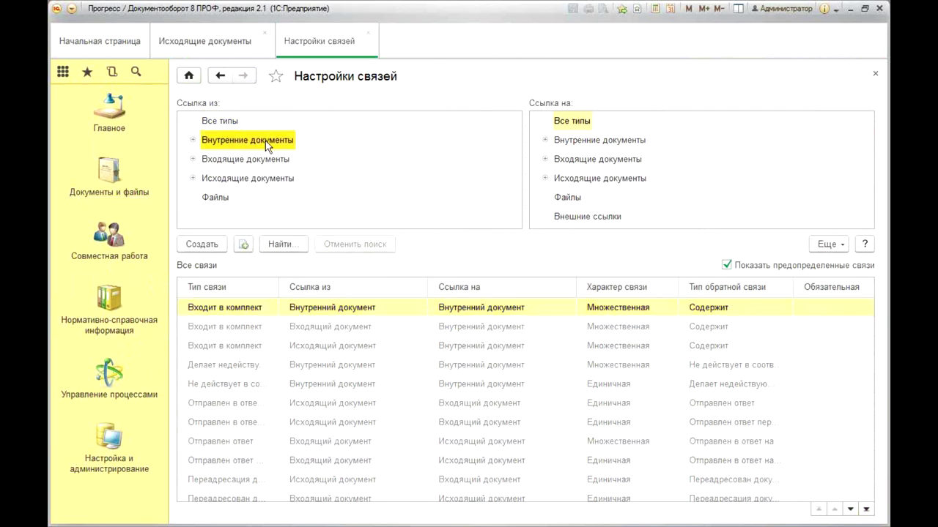
pyautogui.click(196, 178)
pyautogui.click(193, 178)
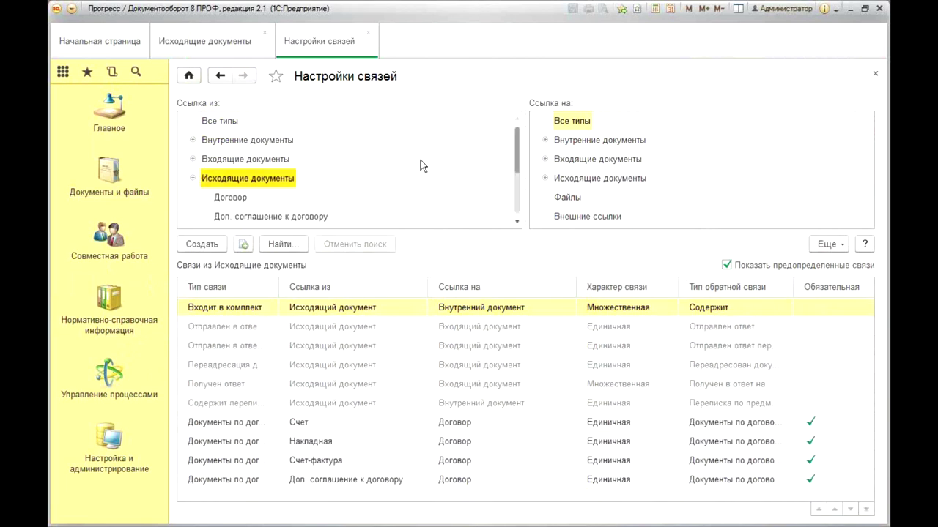
pyautogui.scroll(-2, 418, 166)
pyautogui.click(248, 123)
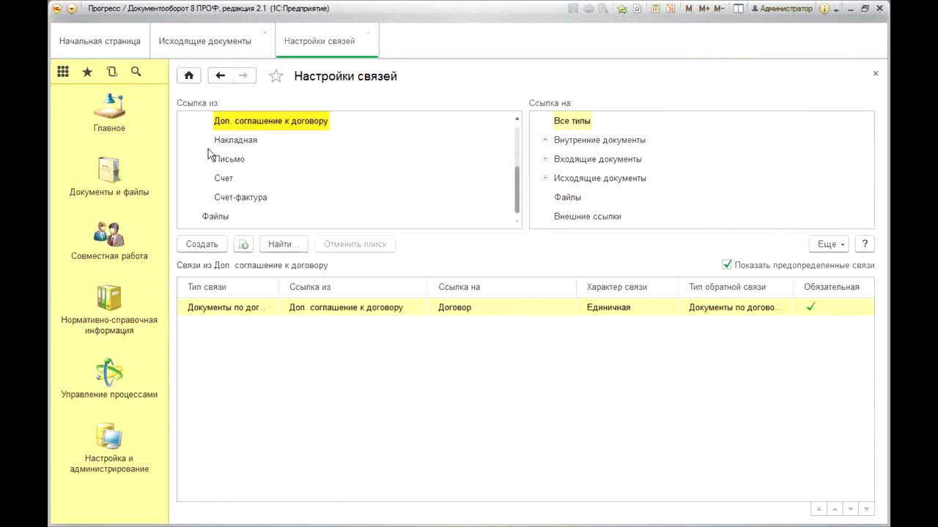
pyautogui.click(589, 314)
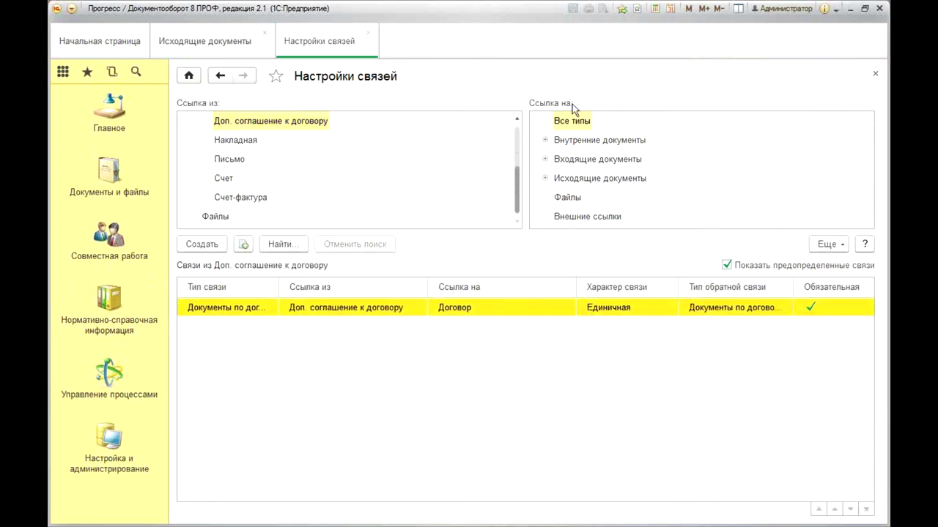
pyautogui.click(874, 74)
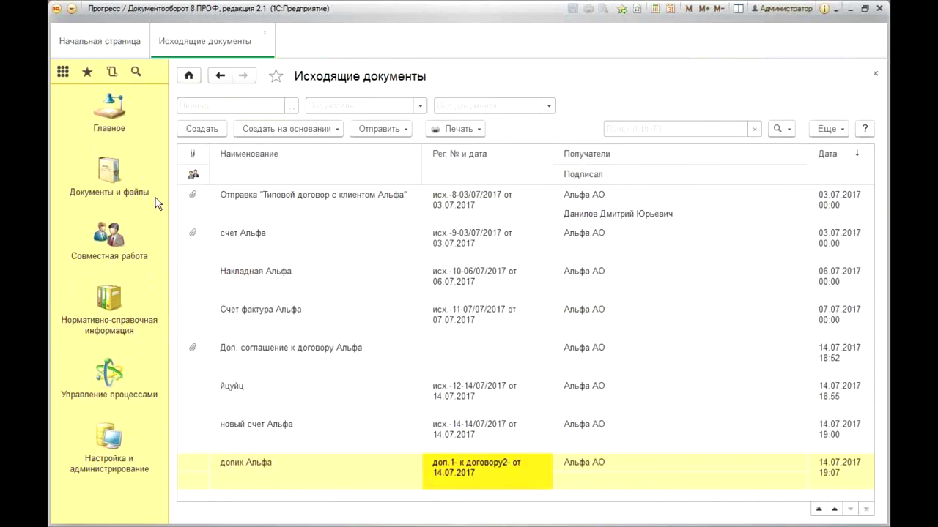
pyautogui.click(118, 185)
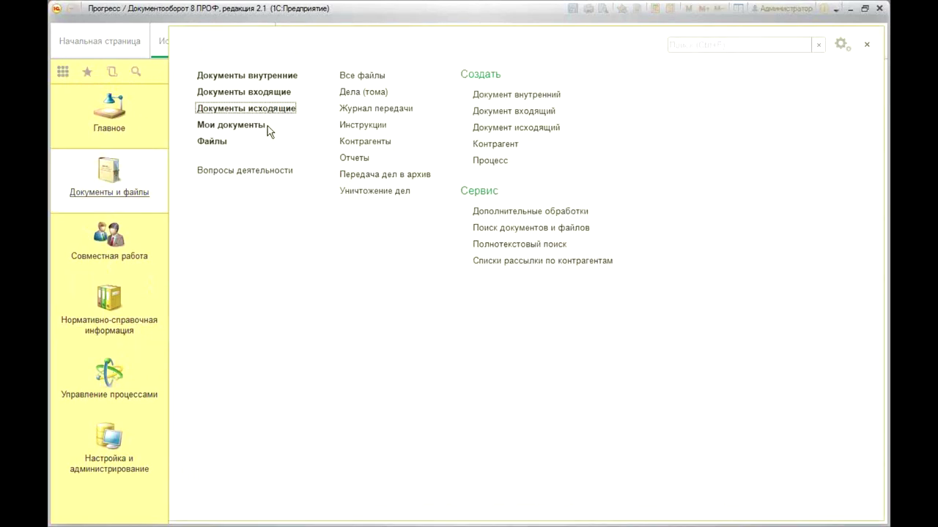
pyautogui.click(274, 111)
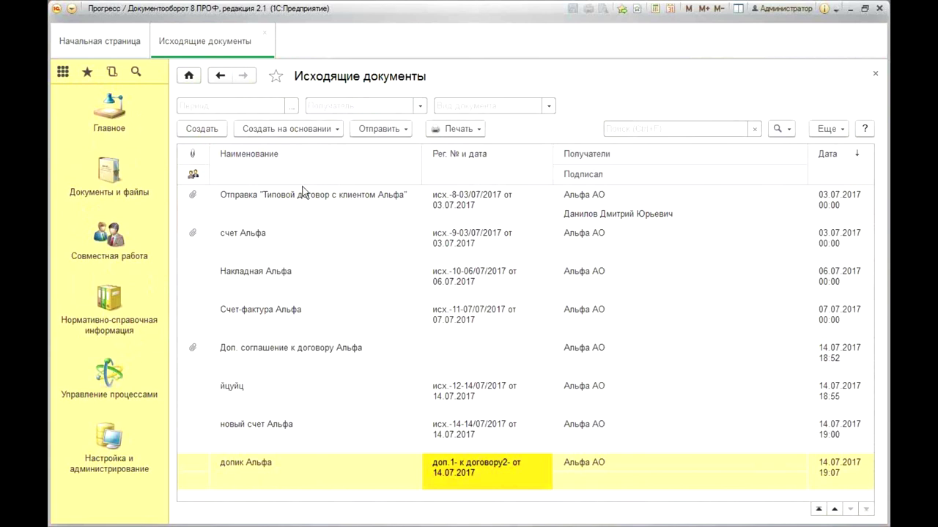
# Create a blank outgoing document of type Доп. соглашение к договору titled доп соглашение к договору Альфа.
pyautogui.click(193, 129)
pyautogui.click(195, 471)
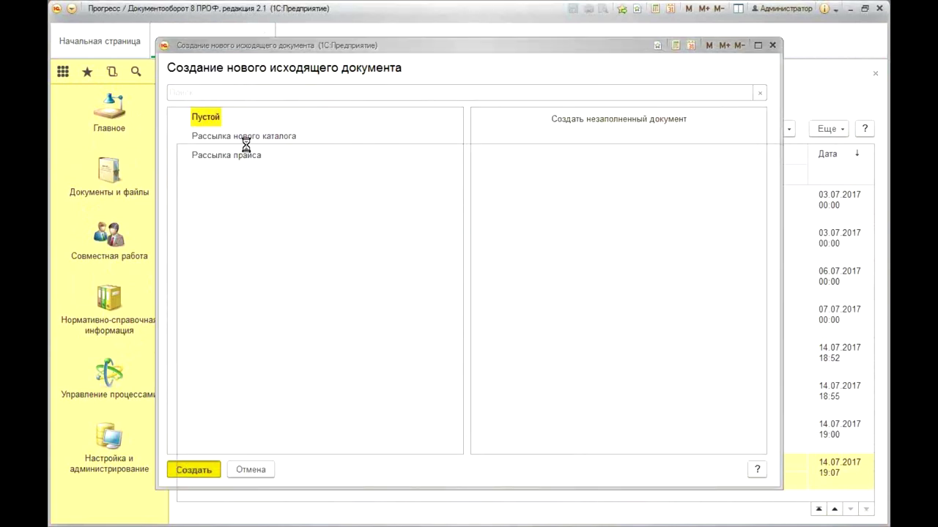
pyautogui.click(358, 172)
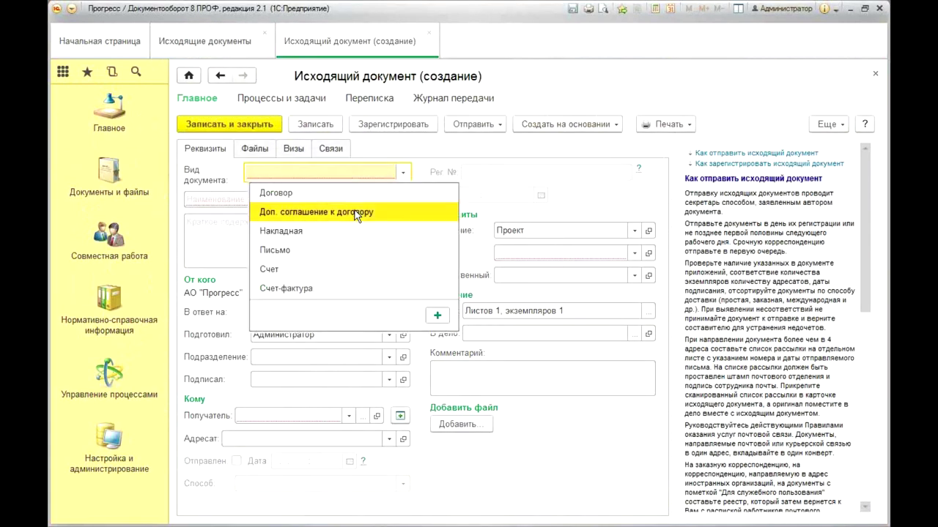
pyautogui.click(373, 212)
pyautogui.write('д')
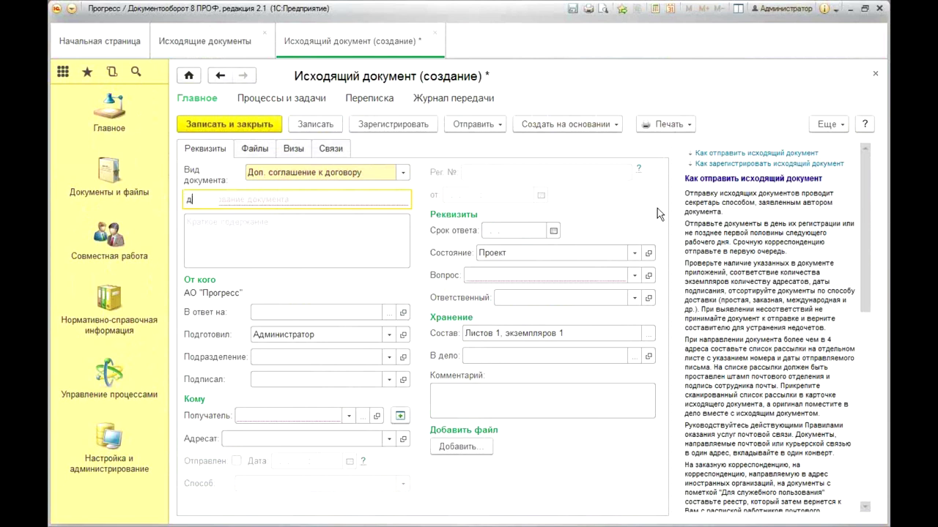
pyautogui.write('оп соглашение к договору Альфа')
pyautogui.press('Tab')
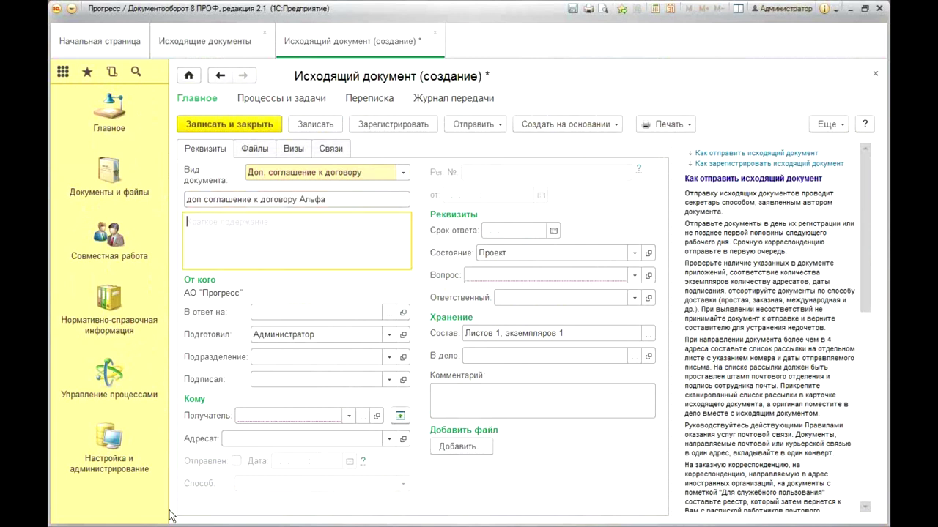
# Set the recipient to Альфа АО, choose its suggested contact as addressee, and set Вопрос to Документы по клиентам.
pyautogui.click(294, 414)
pyautogui.click(268, 430)
pyautogui.click(266, 439)
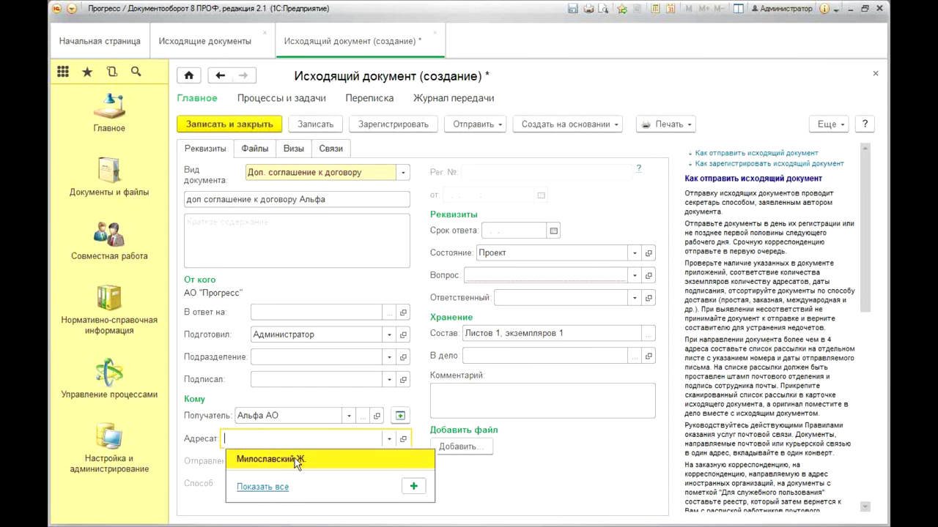
pyautogui.click(295, 460)
pyautogui.click(485, 275)
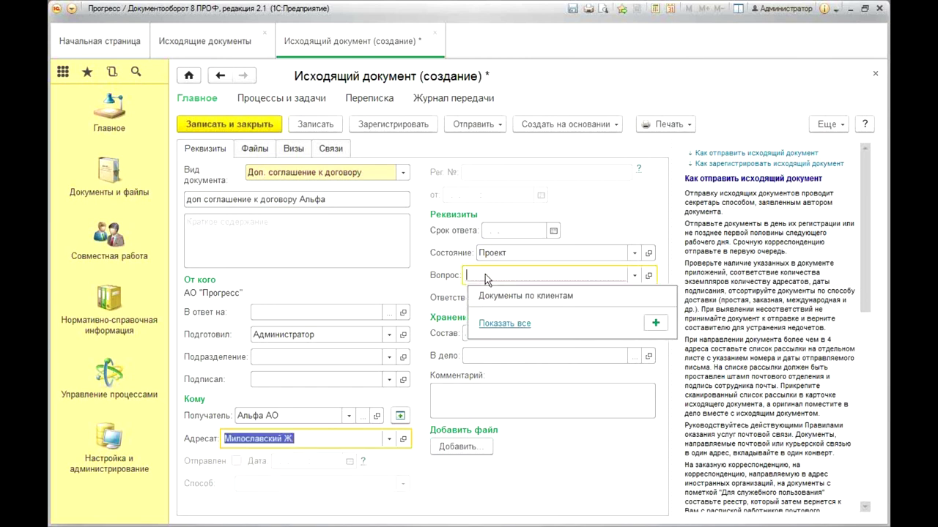
pyautogui.click(519, 295)
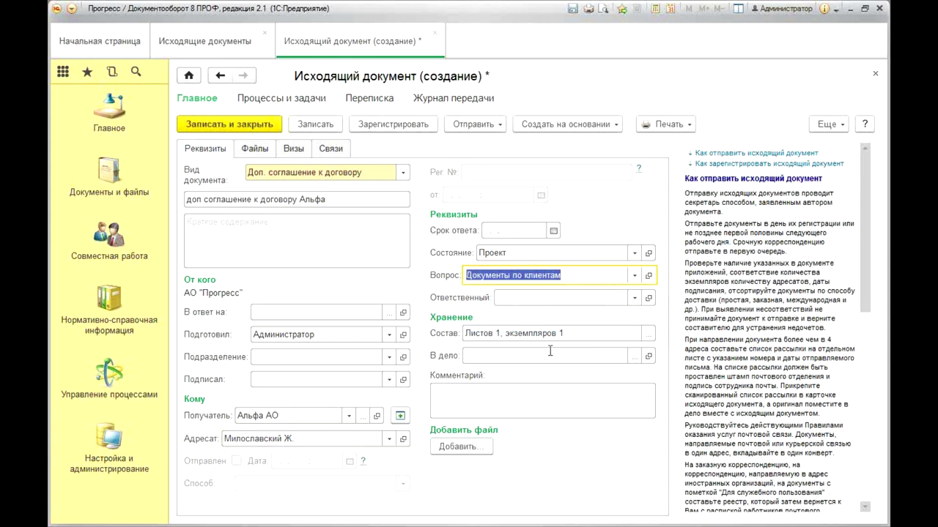
# Register the document, filling its required link Документы по договору с клиентом with Типовой договор с клиентом Альфа.
pyautogui.click(393, 124)
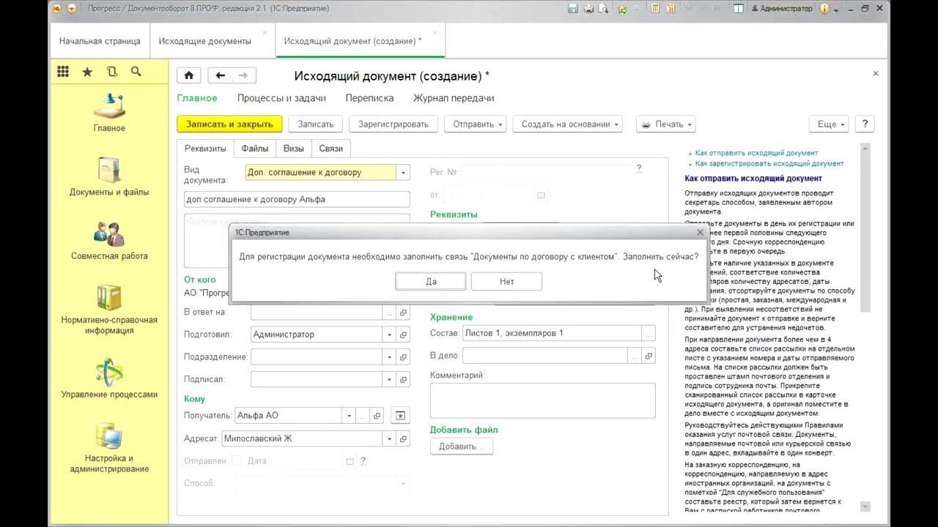
pyautogui.click(421, 284)
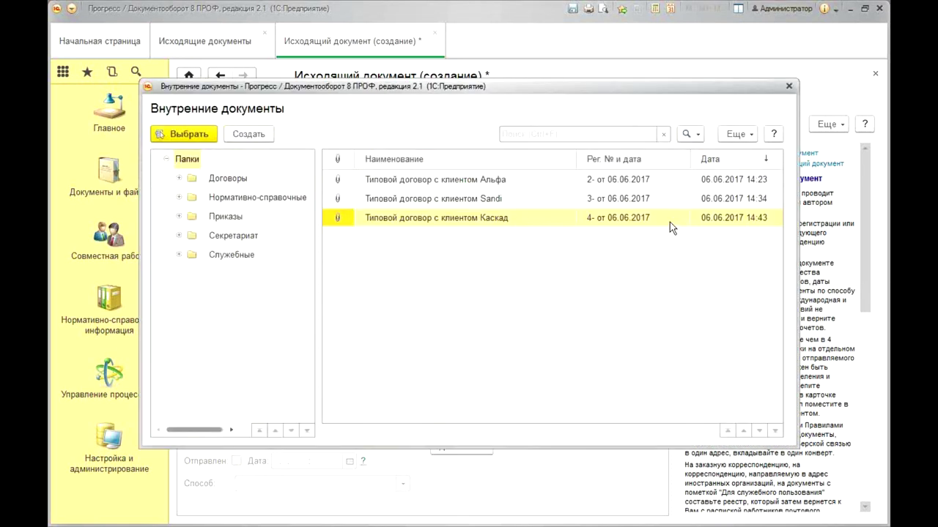
pyautogui.doubleClick(496, 226)
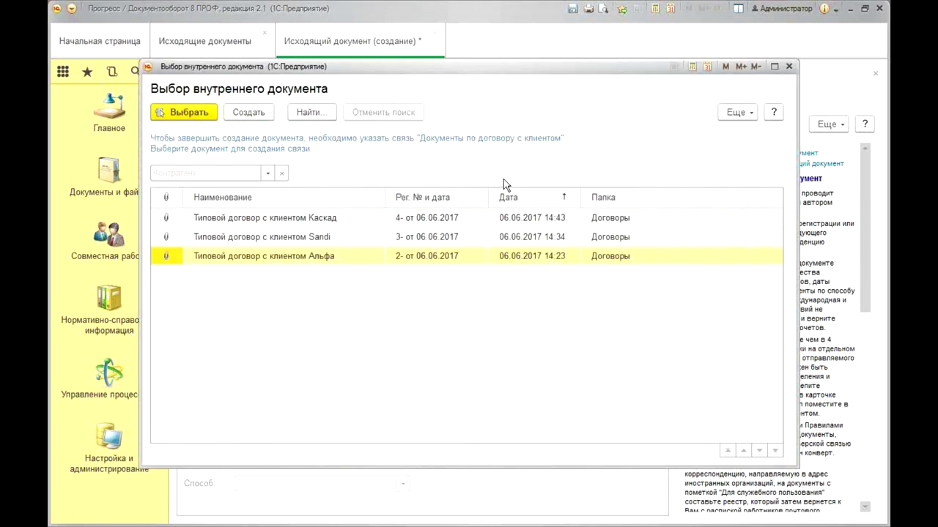
pyautogui.doubleClick(347, 256)
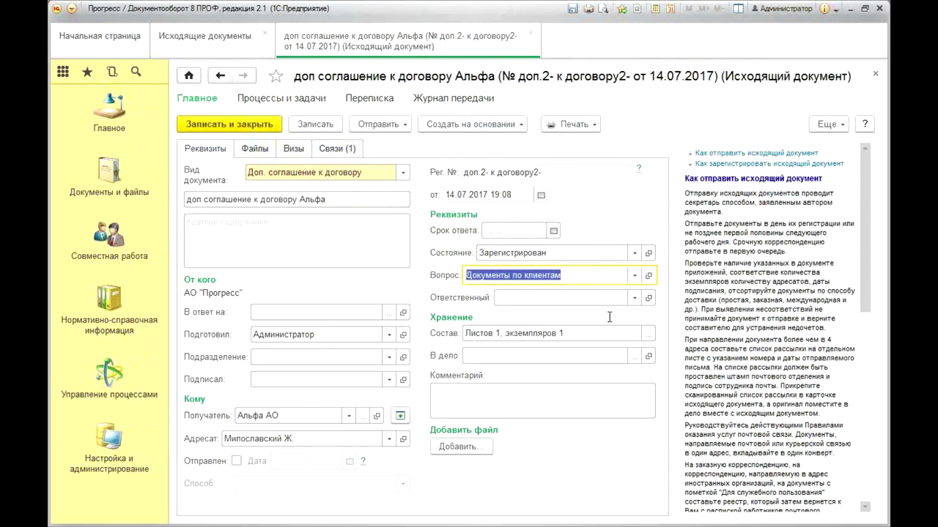
# Check the new registration number and linked contract, save and close the document, and close the outgoing documents list.
pyautogui.click(559, 171)
pyautogui.click(566, 170)
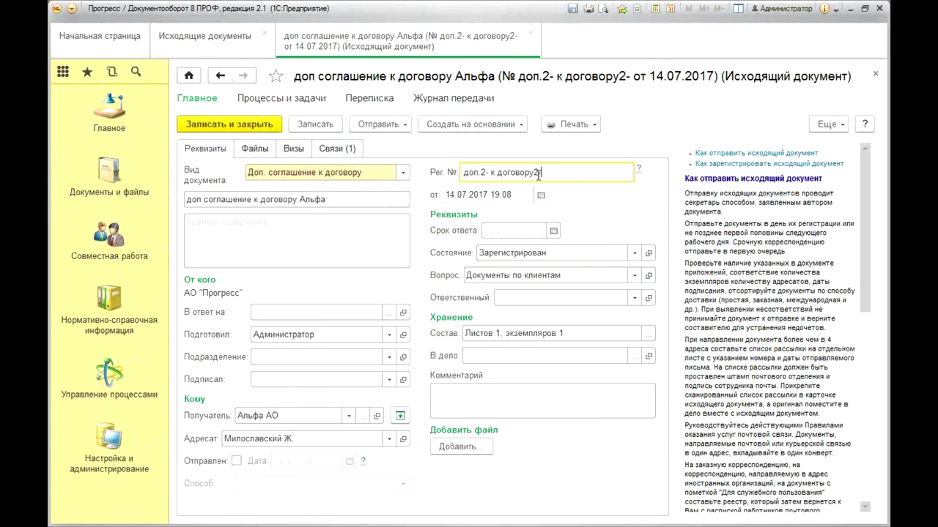
pyautogui.click(332, 148)
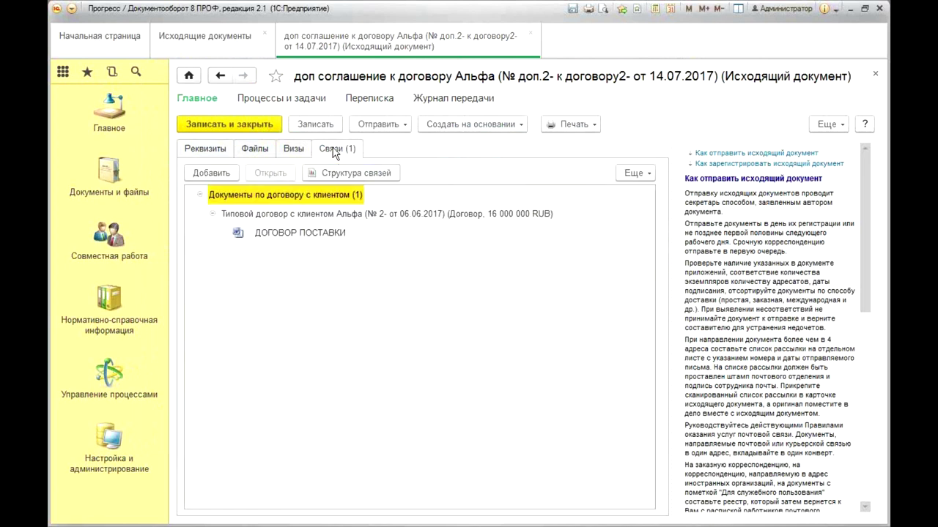
pyautogui.click(212, 124)
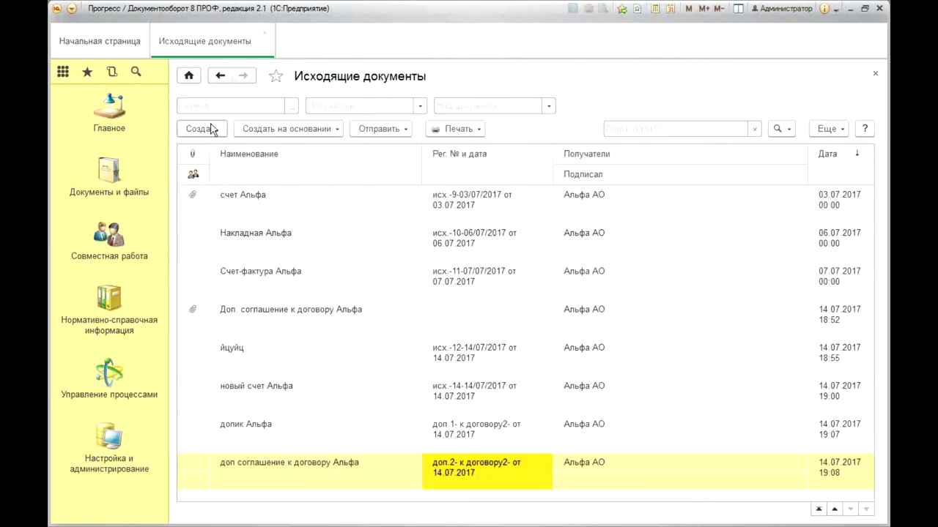
pyautogui.click(265, 33)
pyautogui.click(115, 188)
pyautogui.click(264, 93)
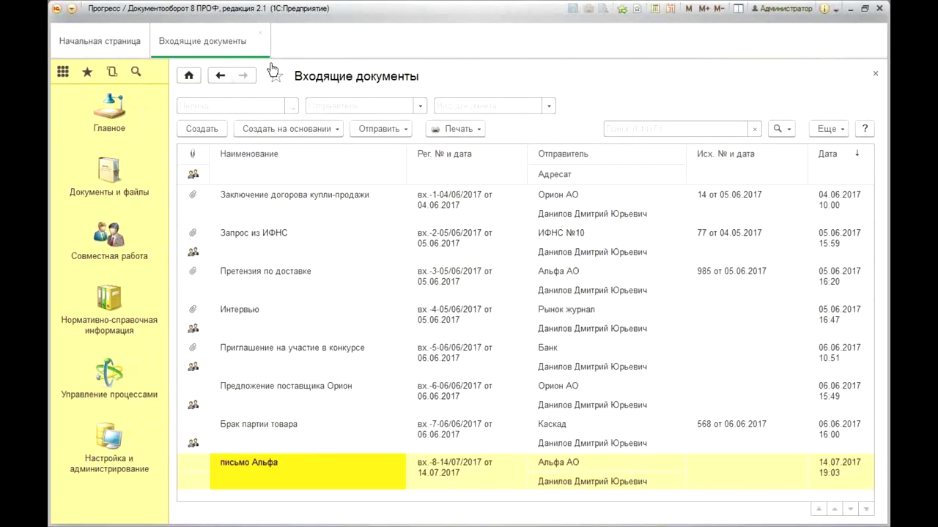
pyautogui.click(264, 33)
# Open the internal document Типовой договор с клиентом Альфа from the Договоры folder.
pyautogui.click(114, 192)
pyautogui.click(244, 77)
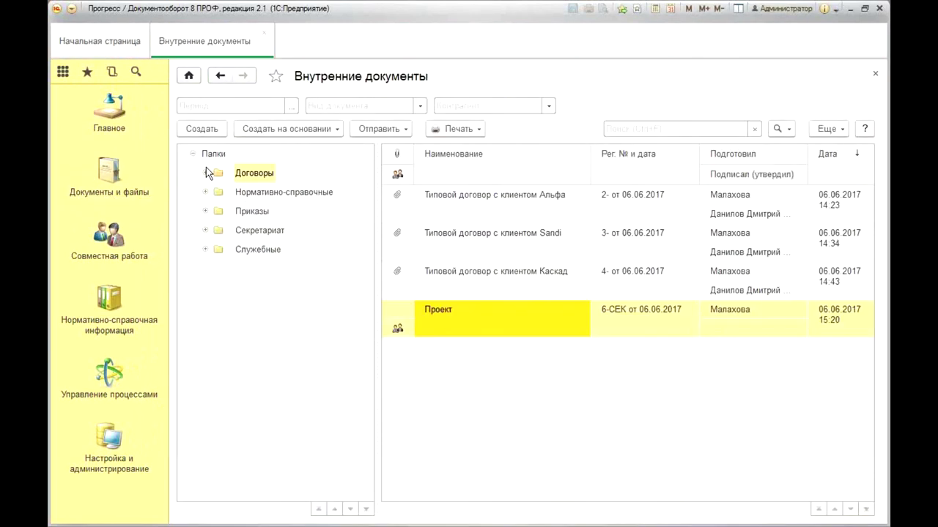
pyautogui.click(207, 172)
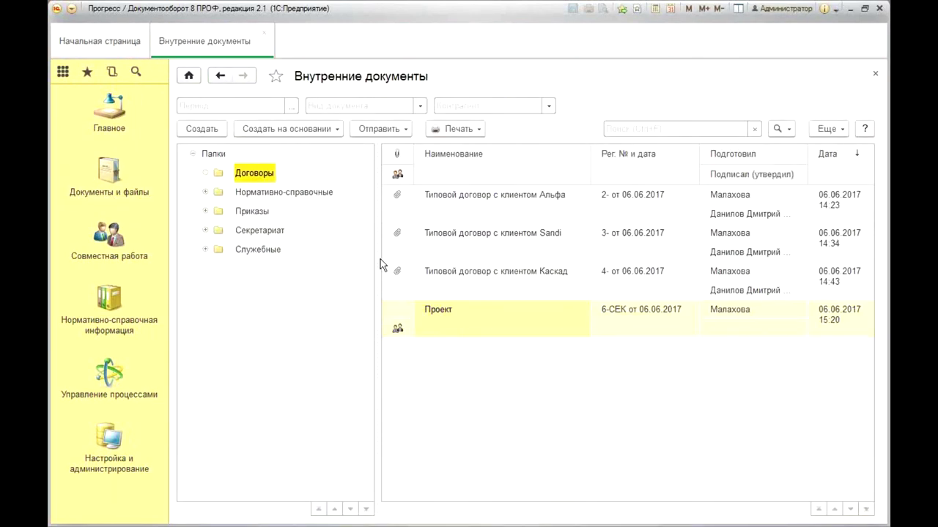
pyautogui.click(492, 211)
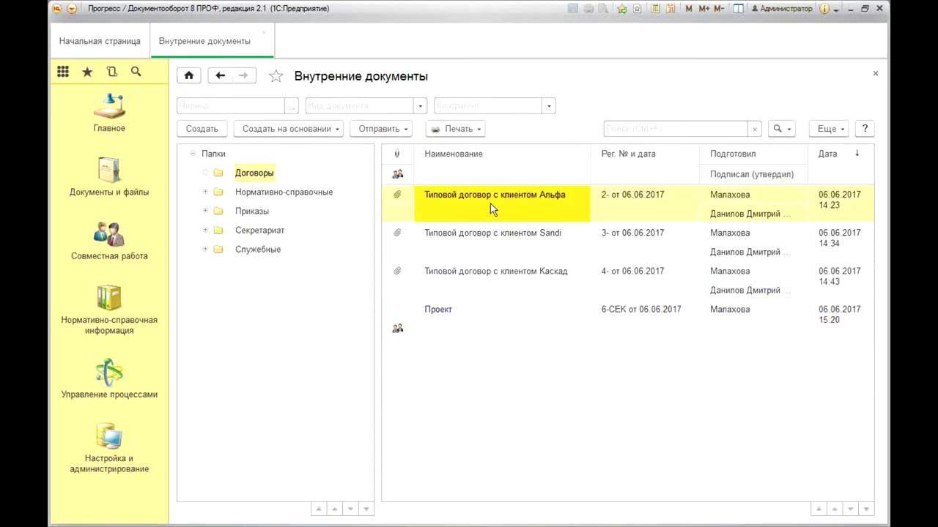
pyautogui.doubleClick(563, 211)
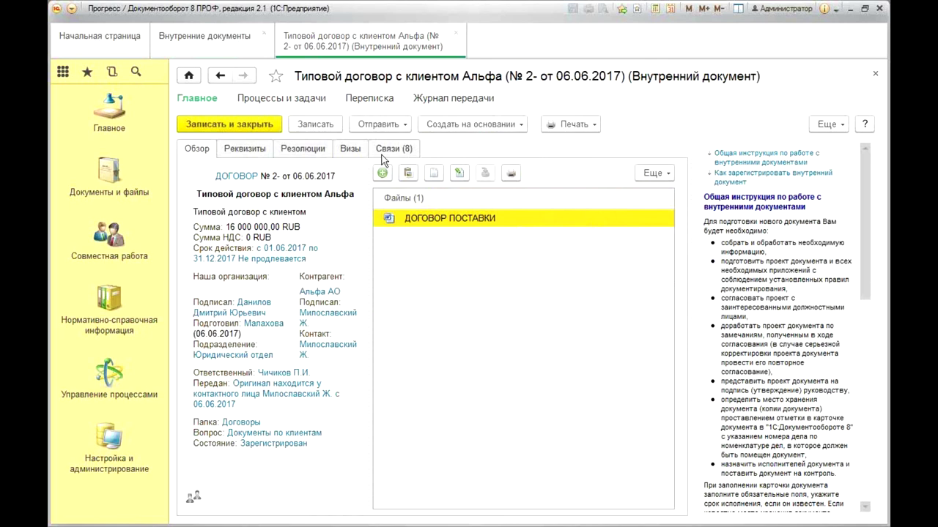
# Review the contract's links and display its link structure (Структура связей) through to the last linked document.
pyautogui.click(385, 151)
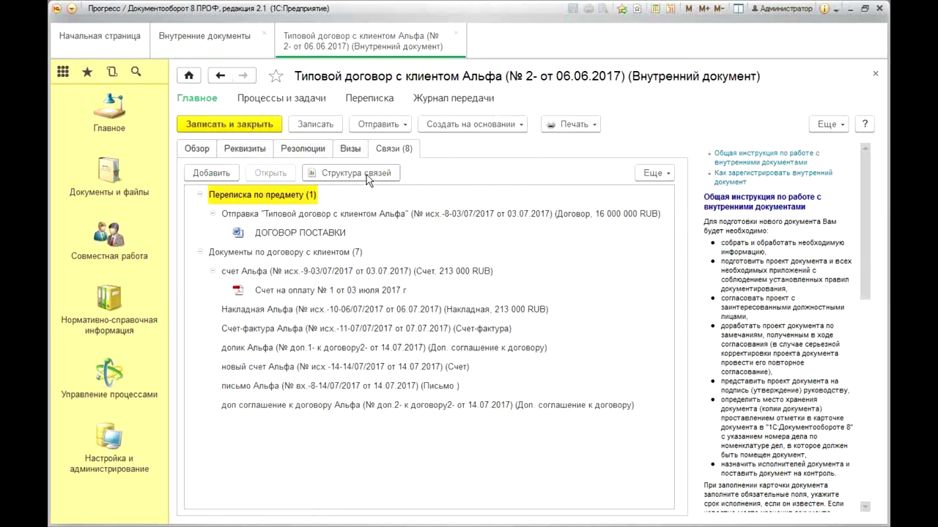
pyautogui.click(365, 173)
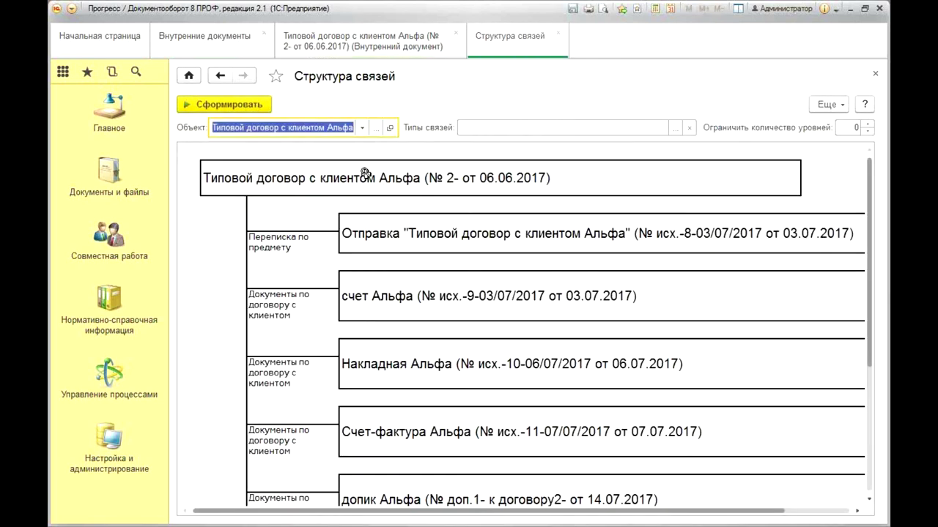
pyautogui.click(767, 334)
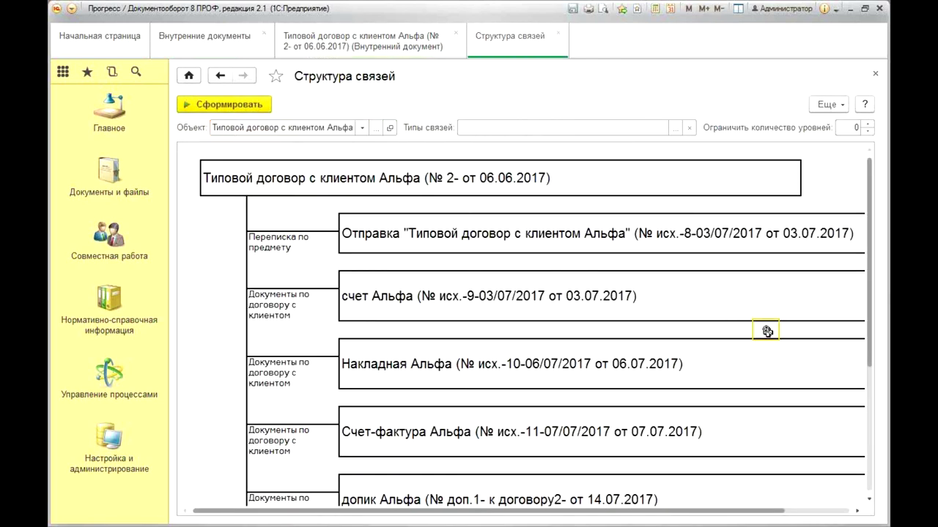
pyautogui.scroll(-6, 767, 331)
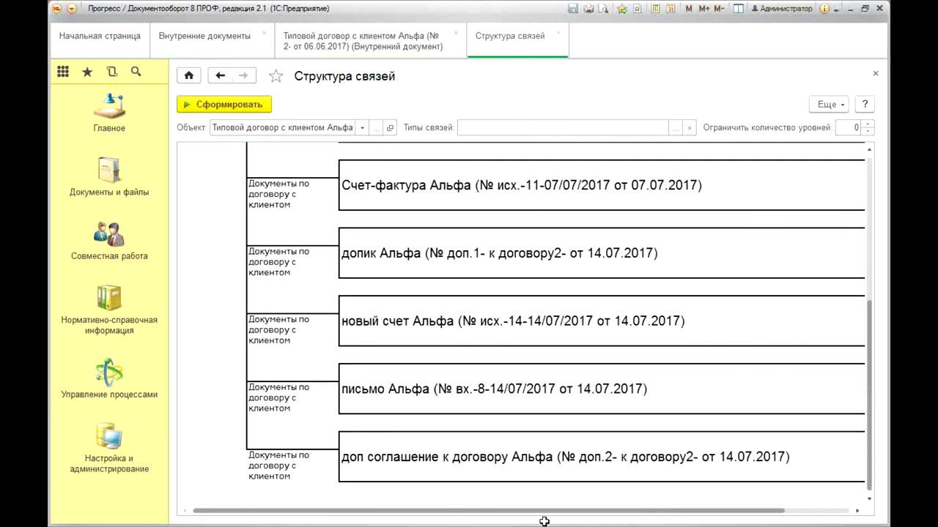
# Open the card of доп соглашение к договору Альфа from the link structure, review it and close it.
pyautogui.click(368, 466)
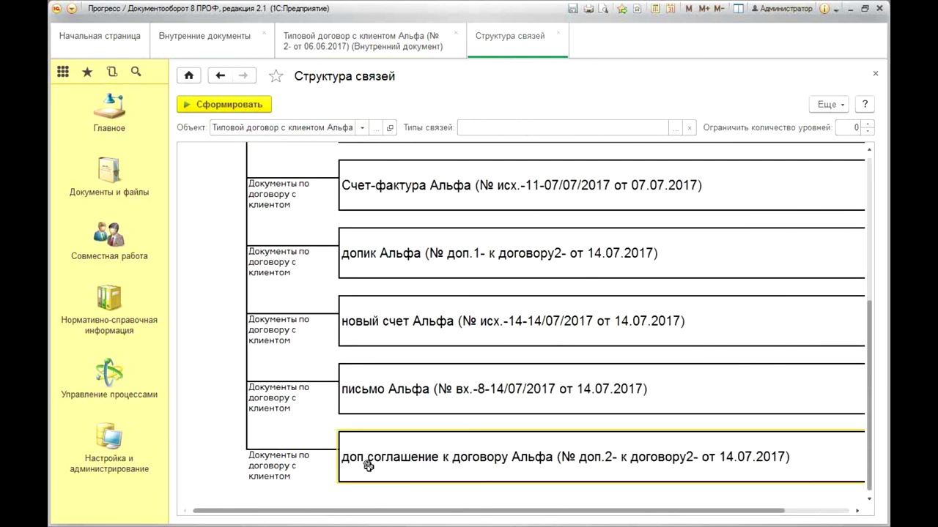
pyautogui.click(417, 268)
pyautogui.click(578, 457)
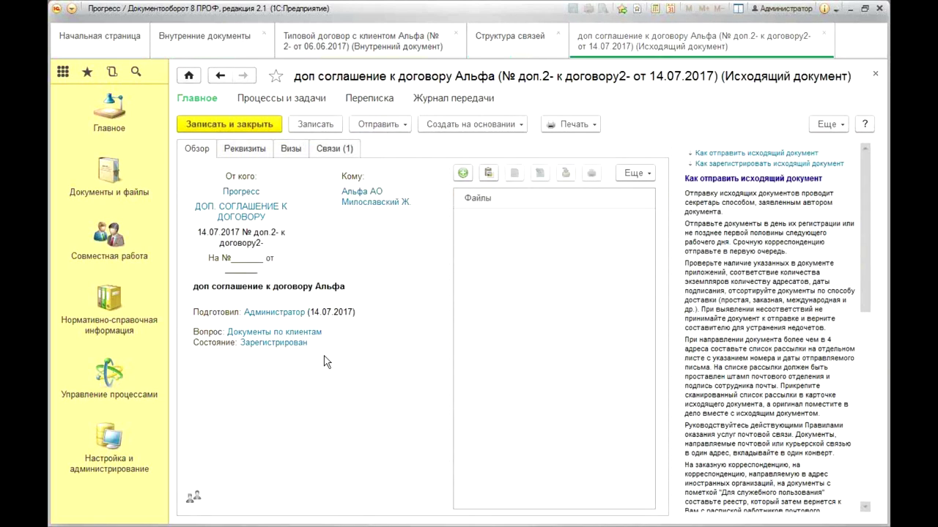
pyautogui.click(874, 74)
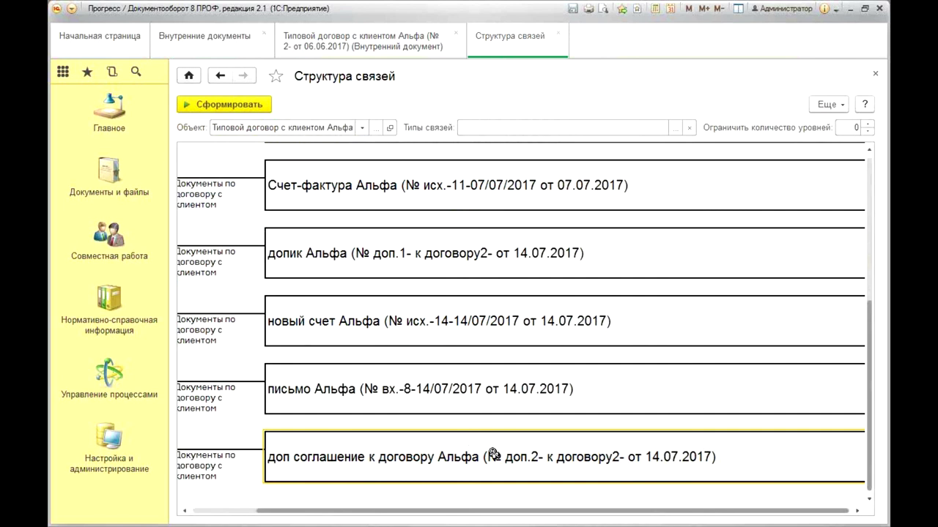
# Examine the link types Переписка по предмету and Документы по договору с клиентом in the contract's link structure.
pyautogui.scroll(4, 495, 453)
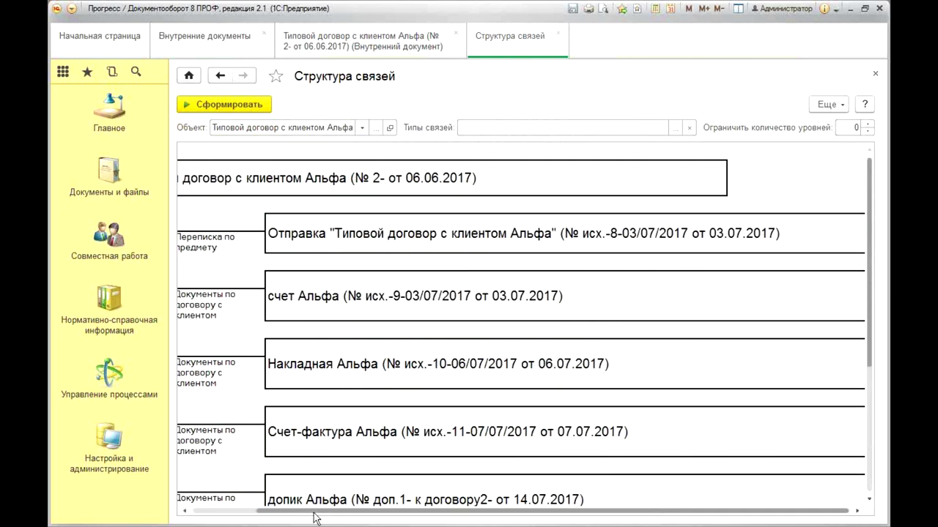
pyautogui.moveTo(317, 511); pyautogui.dragTo(192, 510)
pyautogui.click(293, 248)
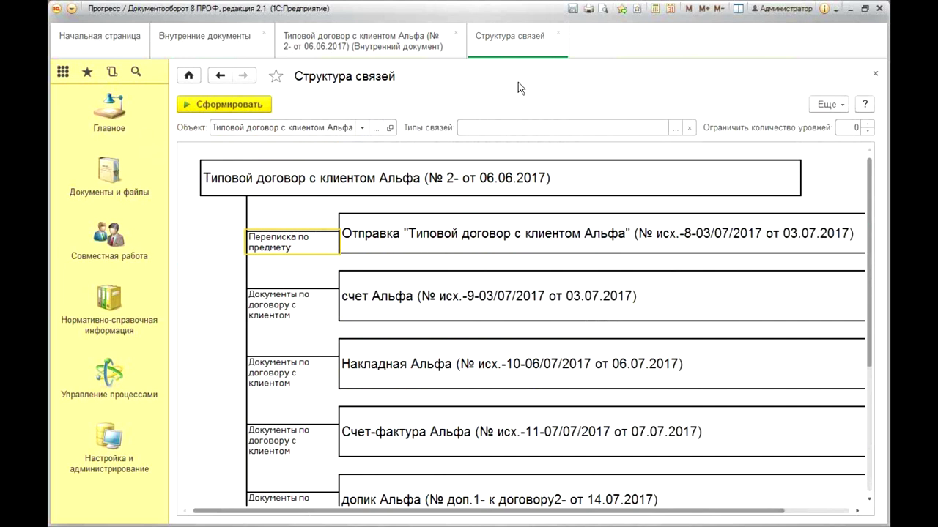
pyautogui.click(282, 209)
pyautogui.click(284, 251)
pyautogui.click(294, 307)
pyautogui.click(284, 245)
pyautogui.click(278, 310)
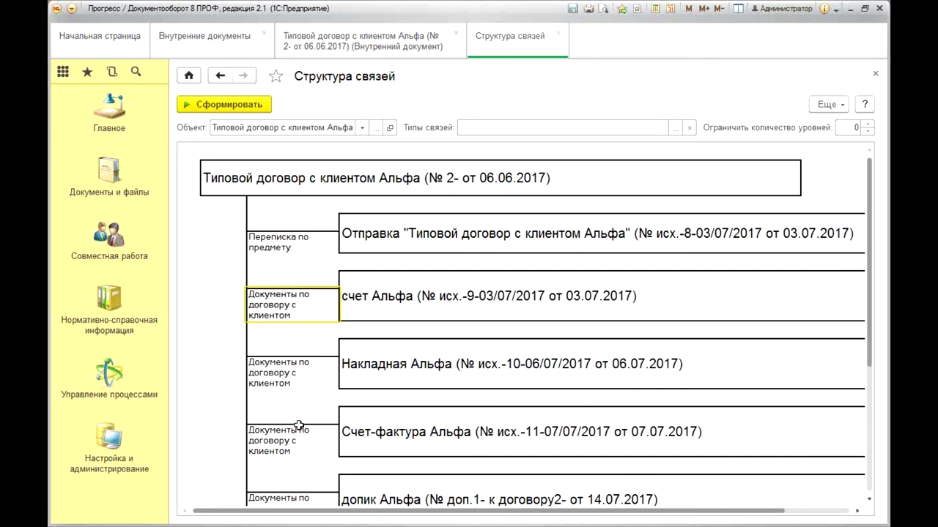
pyautogui.click(278, 236)
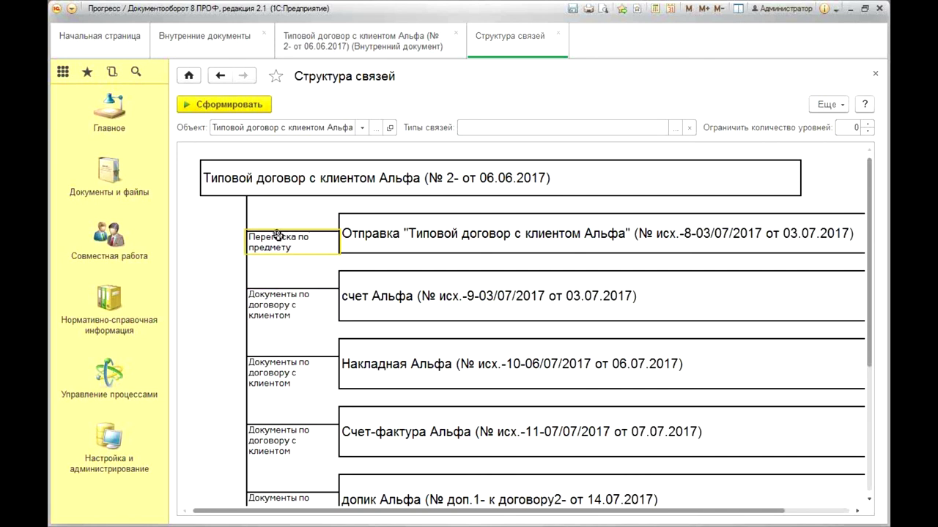
# Limit the link structure to the link type Переписка по предмету and regenerate it.
pyautogui.click(674, 129)
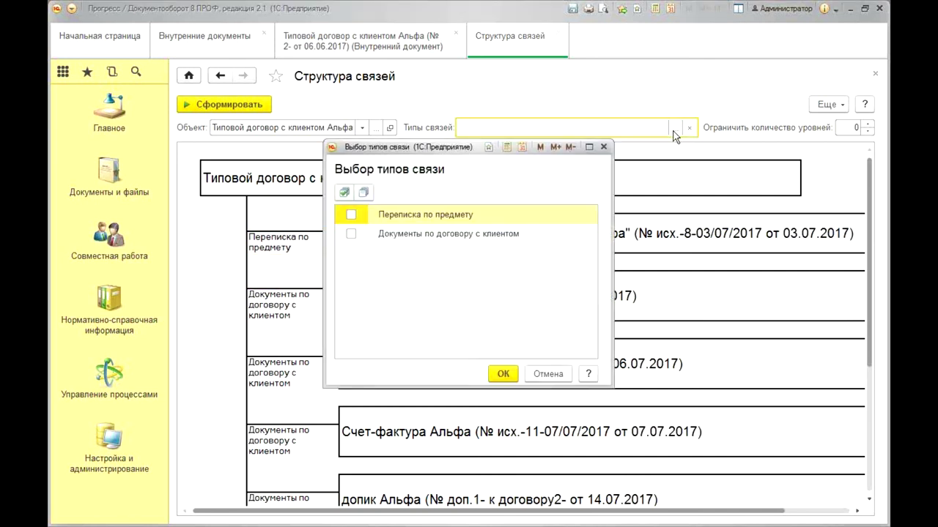
pyautogui.click(352, 216)
pyautogui.click(503, 373)
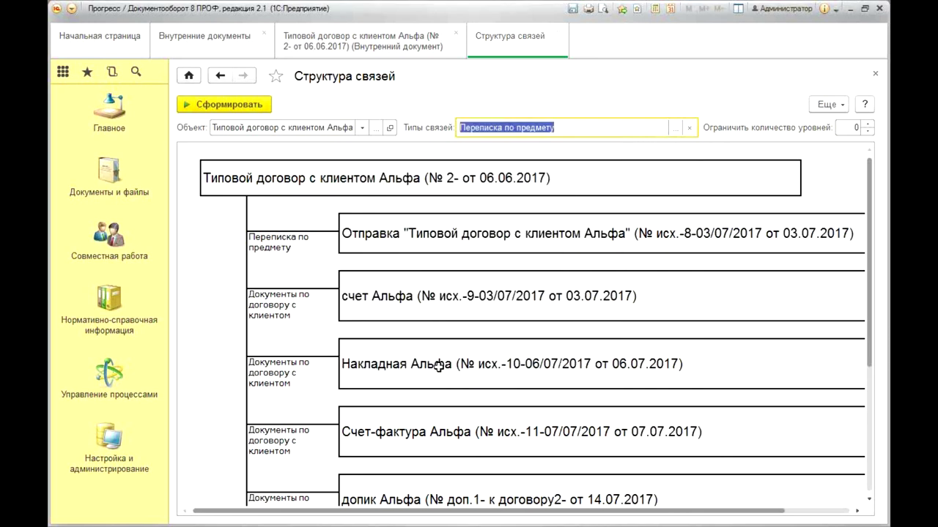
pyautogui.click(217, 106)
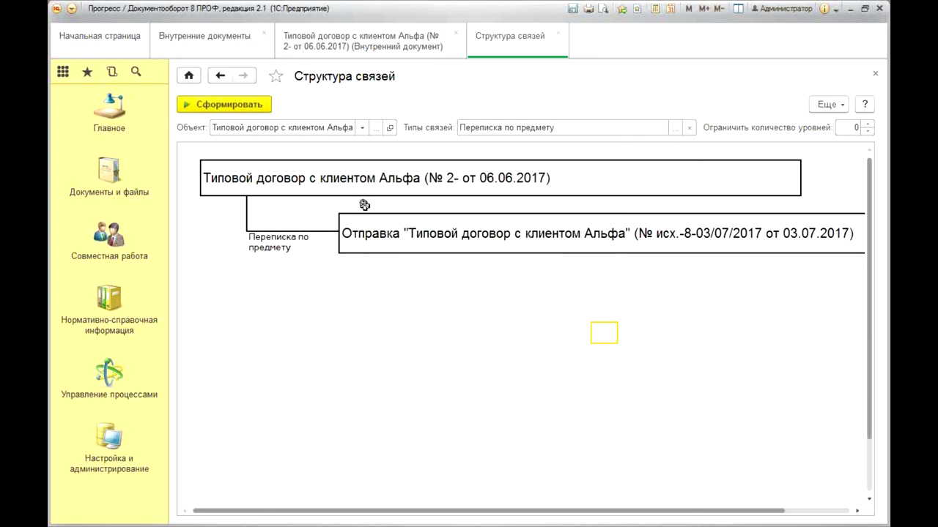
# Limit the link structure to only the link type Документы по договору с клиентом and regenerate it.
pyautogui.click(674, 129)
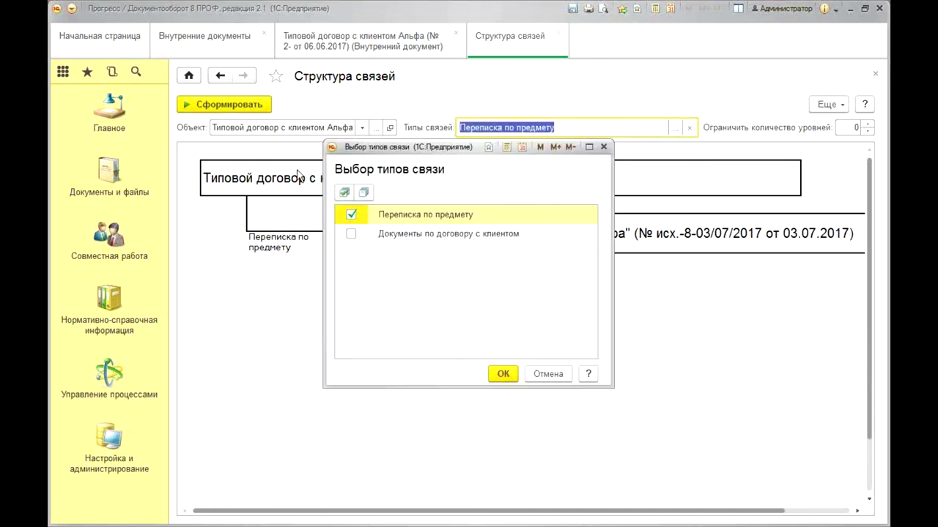
pyautogui.click(352, 235)
pyautogui.click(350, 215)
pyautogui.click(503, 375)
pyautogui.click(207, 107)
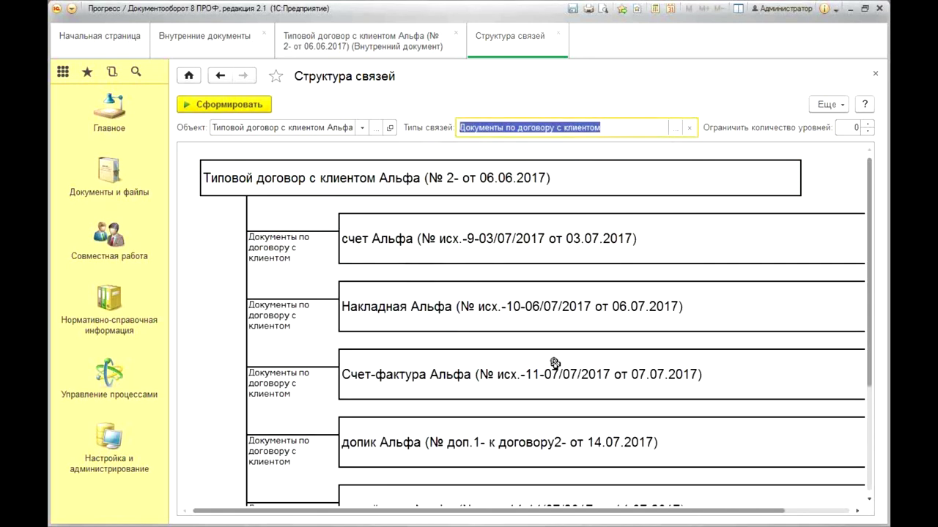
# Examine the documents linked to the contract under the link type Документы по договору с клиентом in the link structure.
pyautogui.click(554, 364)
pyautogui.scroll(-5, 681, 352)
pyautogui.scroll(5, 680, 352)
pyautogui.scroll(-2, 682, 353)
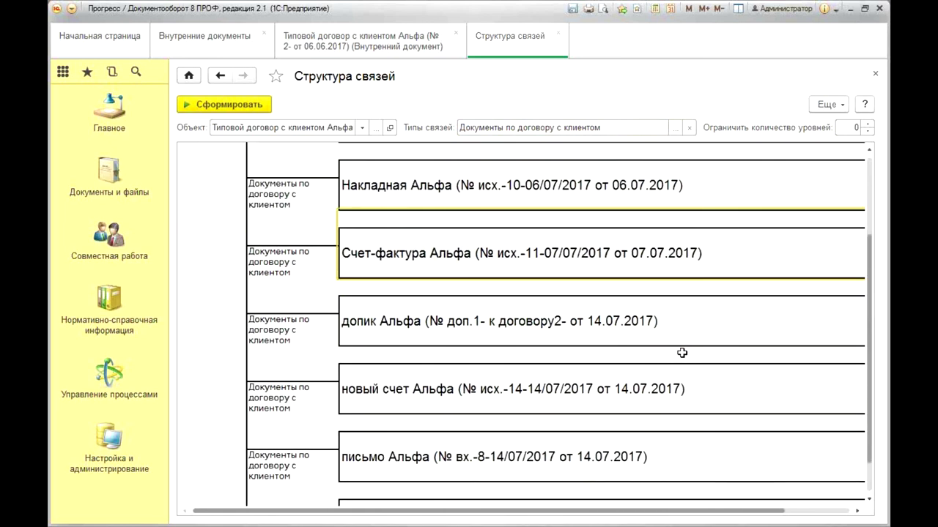
pyautogui.scroll(-3, 681, 353)
pyautogui.scroll(5, 691, 442)
pyautogui.scroll(-1, 692, 443)
pyautogui.scroll(-2, 394, 327)
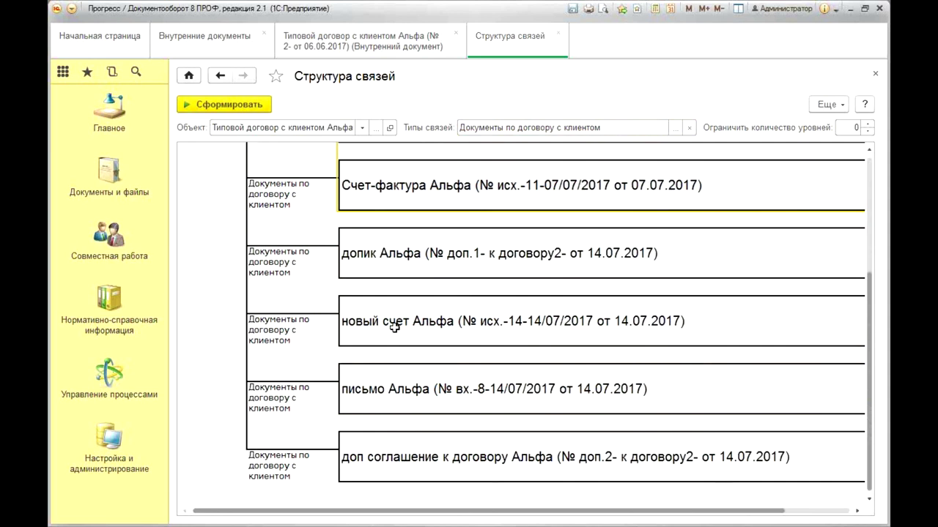
pyautogui.scroll(-2, 607, 447)
pyautogui.scroll(5, 645, 454)
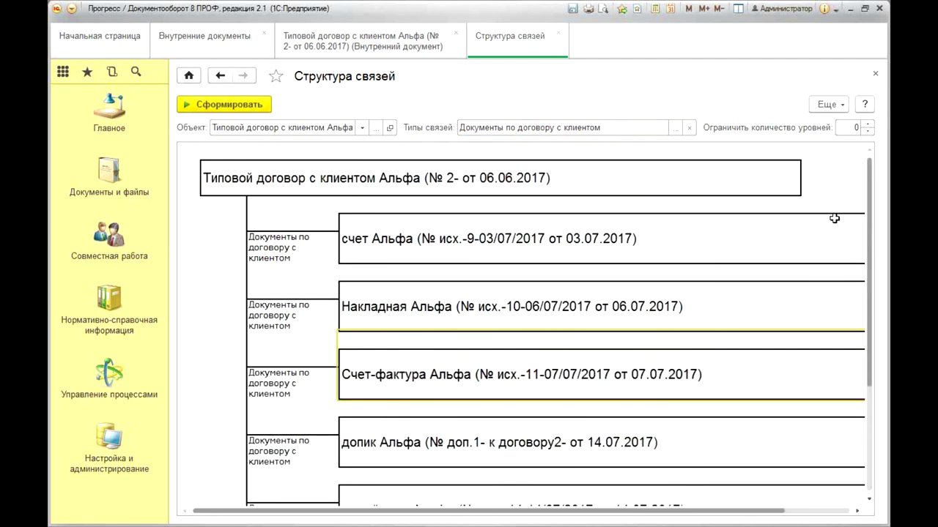
# Limit the link structure to 2 levels, regenerate it, review the linked documents and close the report.
pyautogui.click(866, 123)
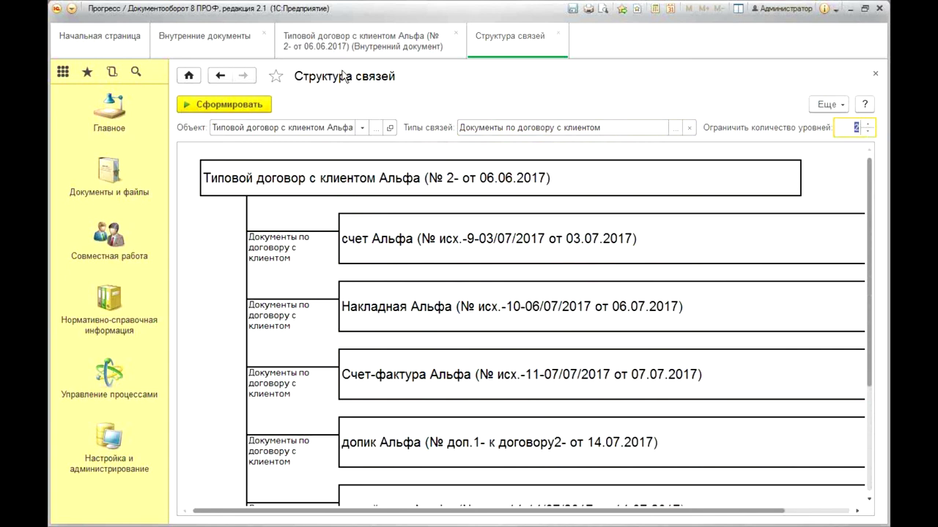
pyautogui.click(223, 104)
pyautogui.click(409, 407)
pyautogui.moveTo(333, 515); pyautogui.dragTo(266, 517)
pyautogui.scroll(-5, 513, 373)
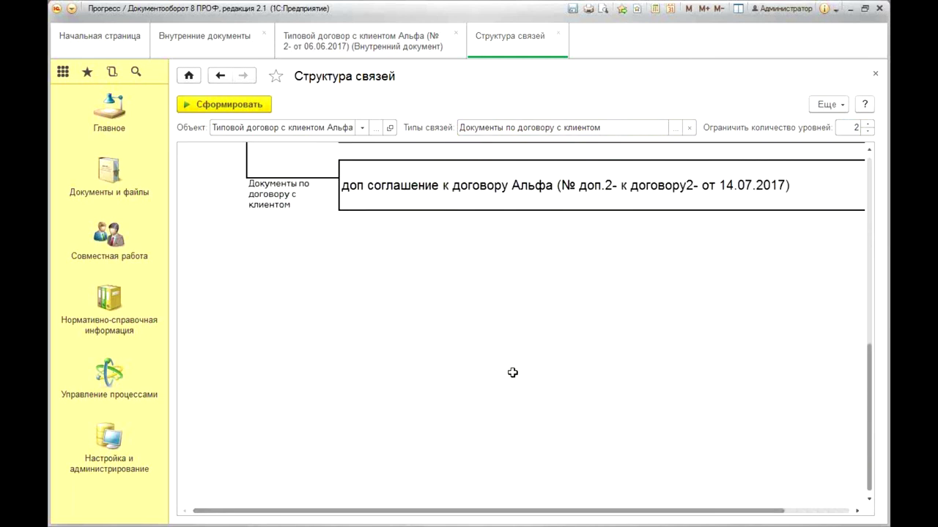
pyautogui.scroll(5, 542, 438)
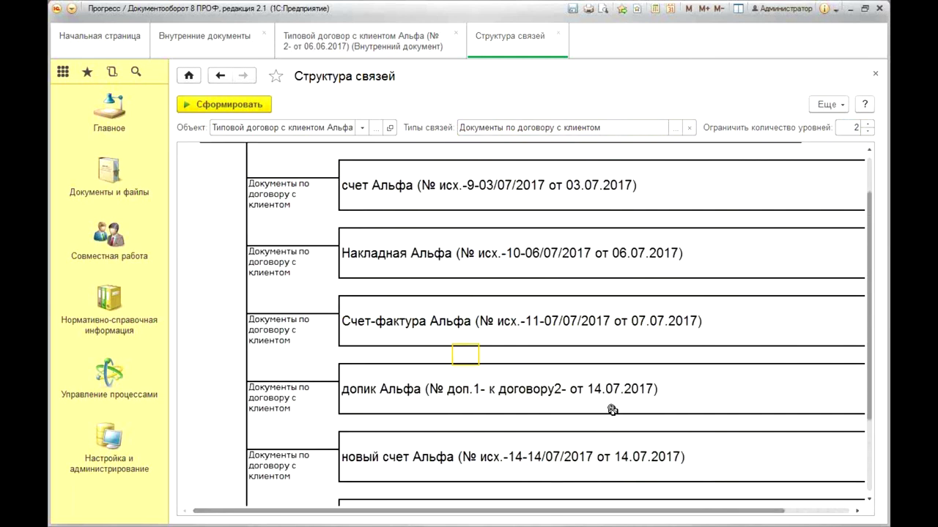
pyautogui.click(874, 74)
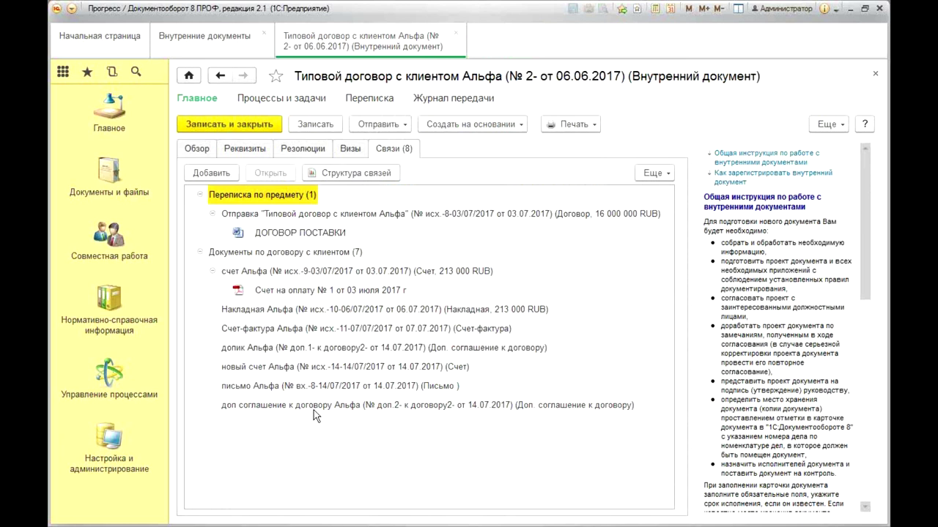
# Reopen the link structure from the contract's links, review all linked documents without filters and close the report.
pyautogui.click(477, 411)
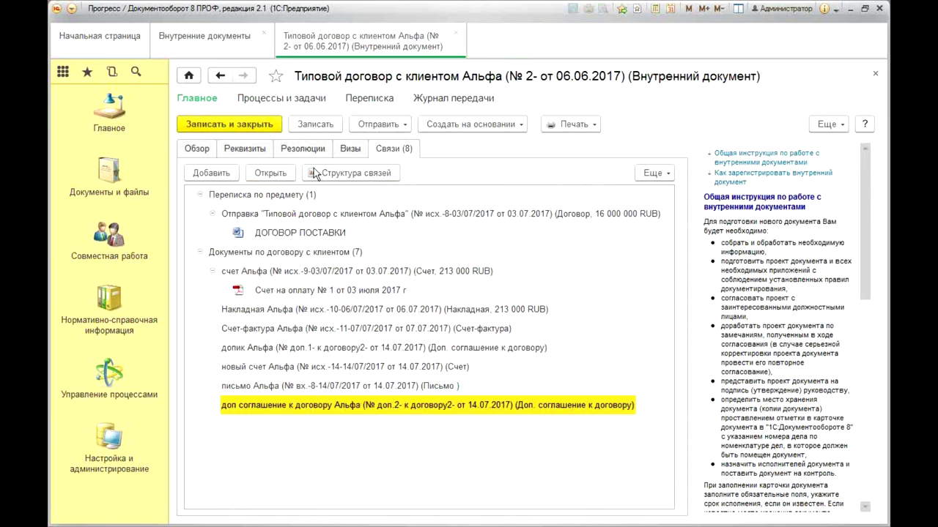
pyautogui.click(372, 169)
pyautogui.scroll(-6, 820, 385)
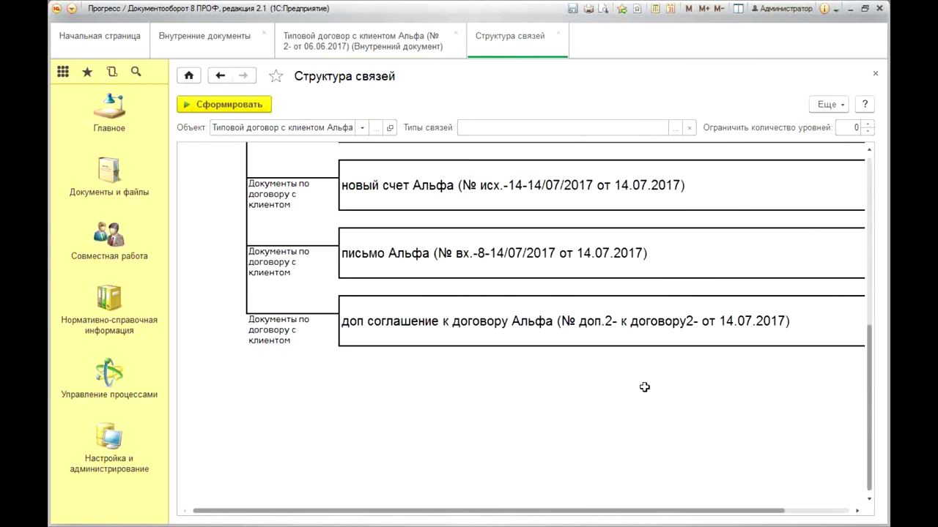
pyautogui.scroll(6, 572, 463)
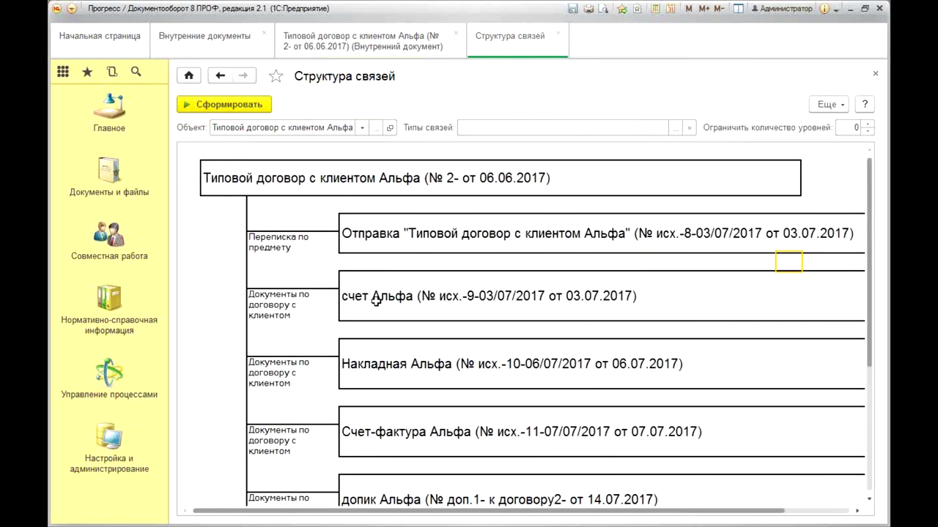
pyautogui.click(557, 36)
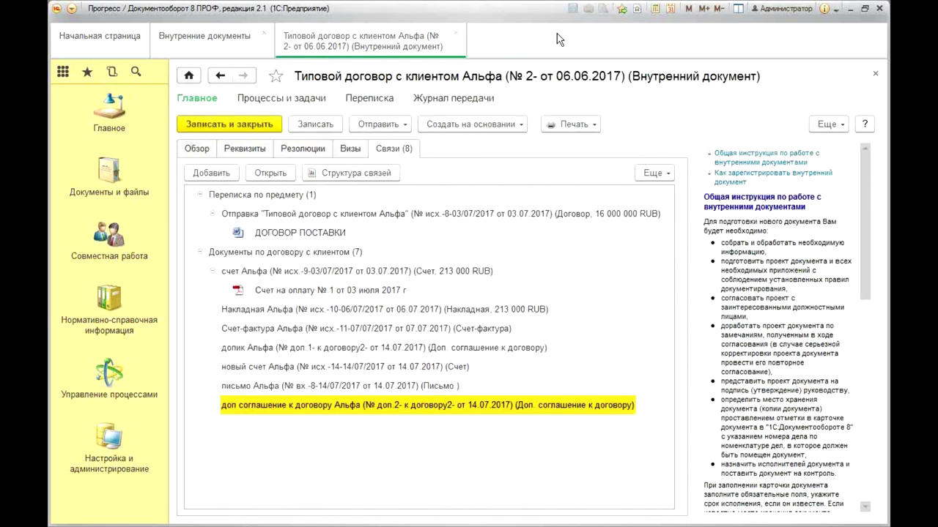
# Switch to the PowerPoint presentation док семинар.pptx and advance to slide 7 with the link settings example.
pyautogui.hotkey('alt', 'Tab')
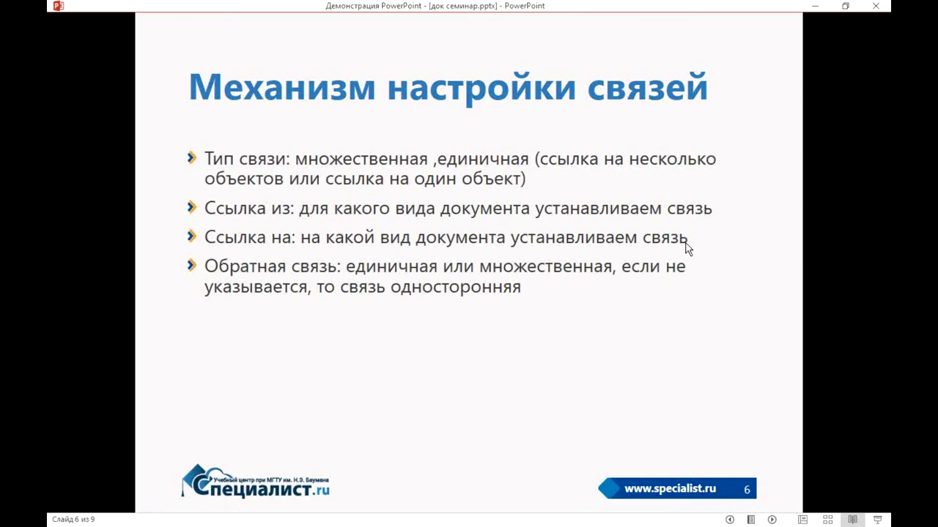
pyautogui.click(772, 520)
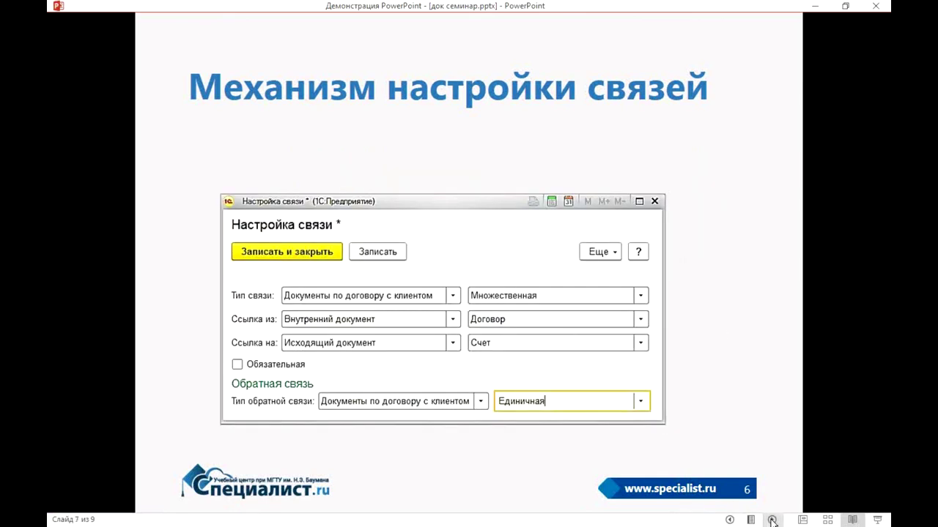